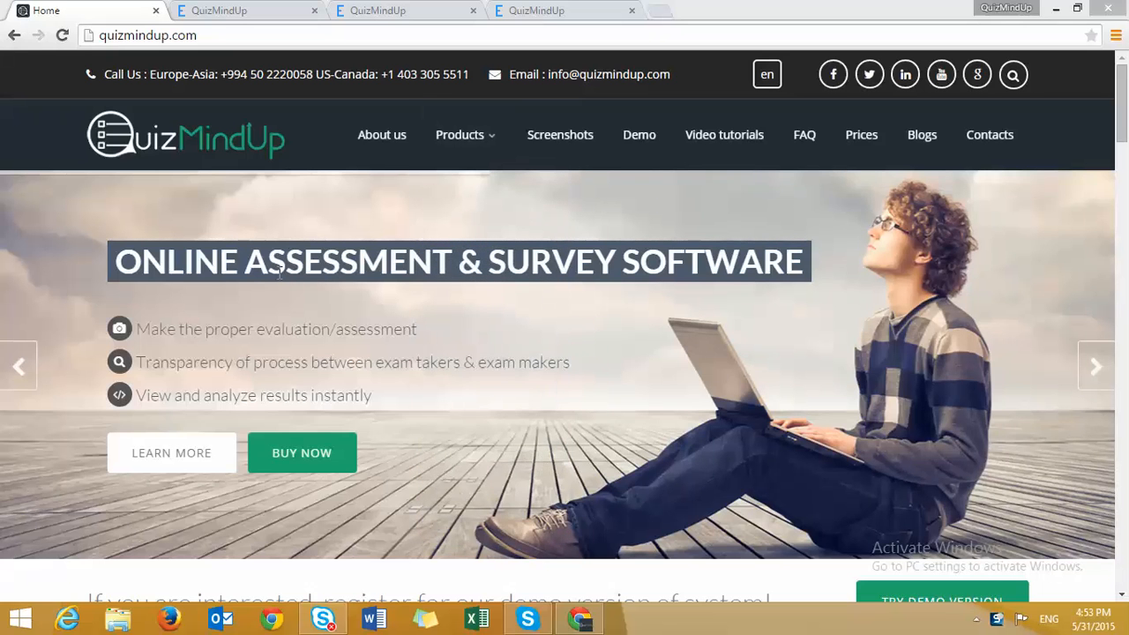
- Visit the Contacts page, return Home, then launch the online demo at demo.quizmindup.com
click(996, 139)
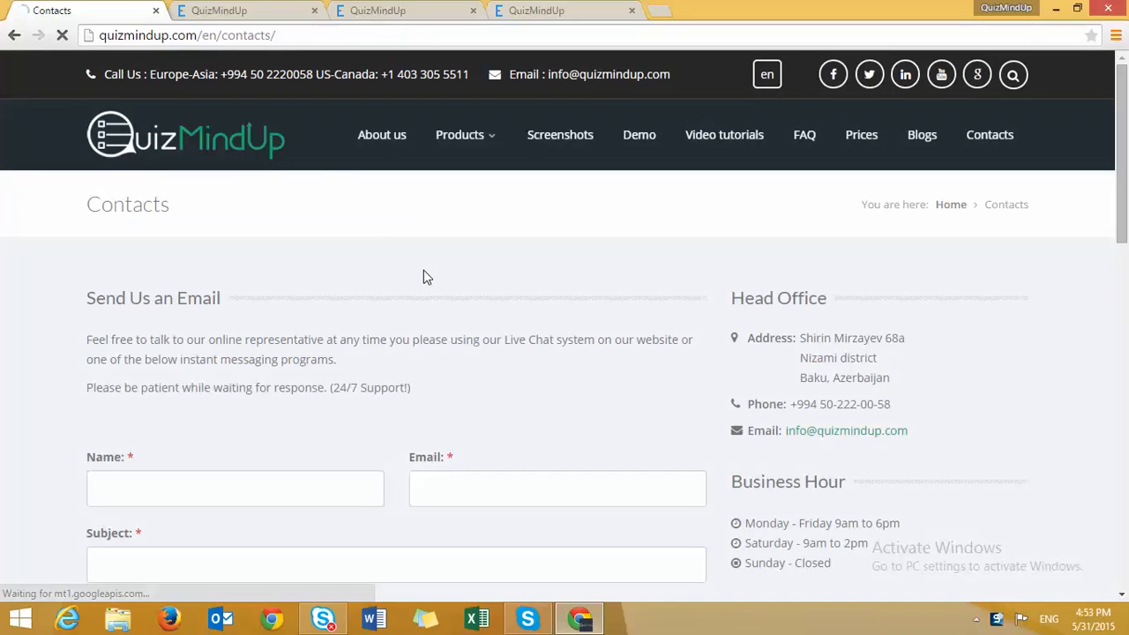
click(221, 138)
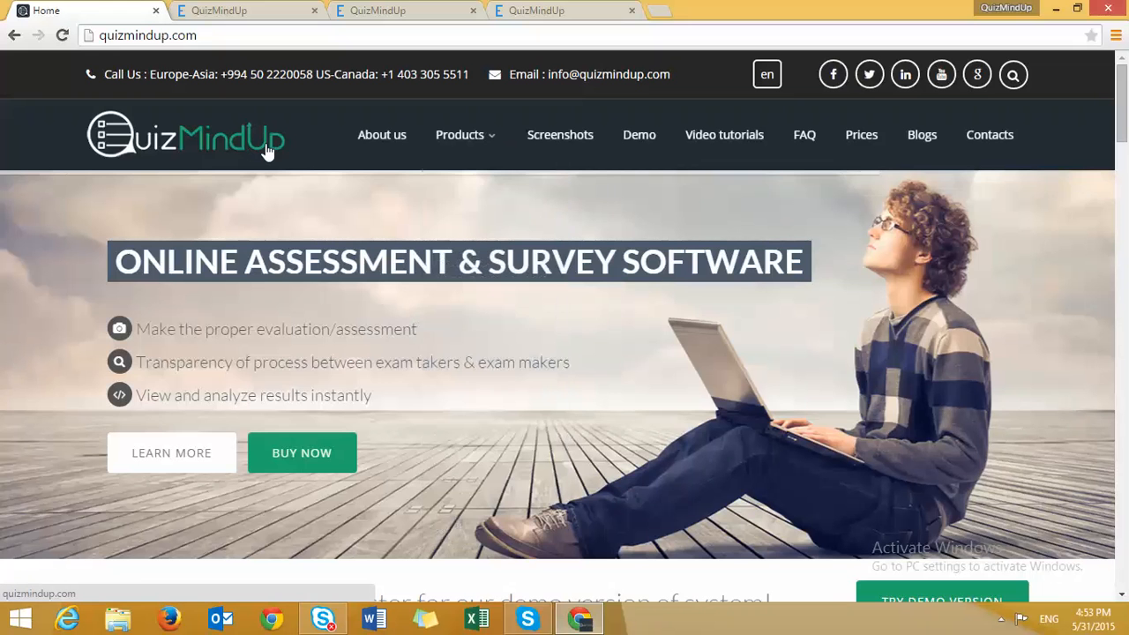
mouse_move(524, 157)
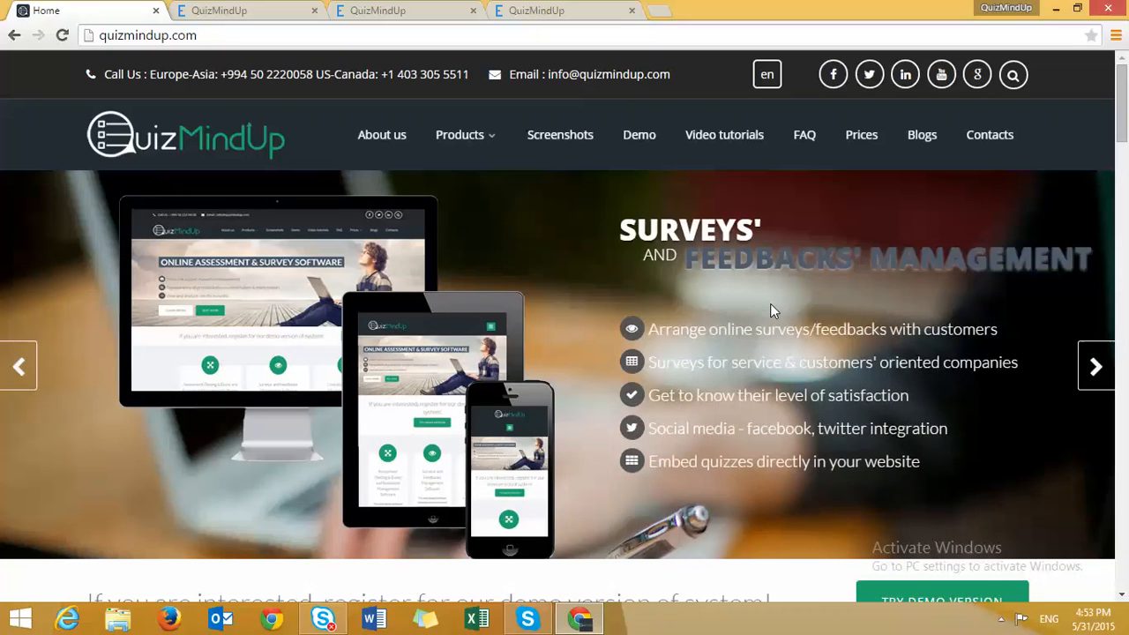
click(644, 144)
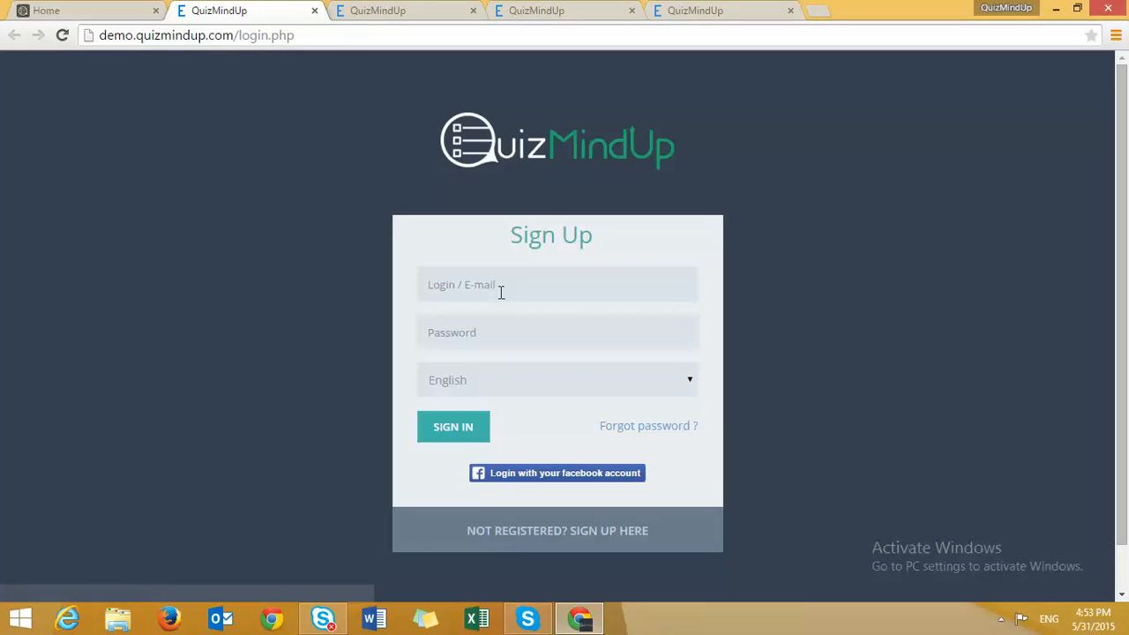
- Log in to the demo as the sysadmin user with the admin password, declining Chrome's password save
click(500, 292)
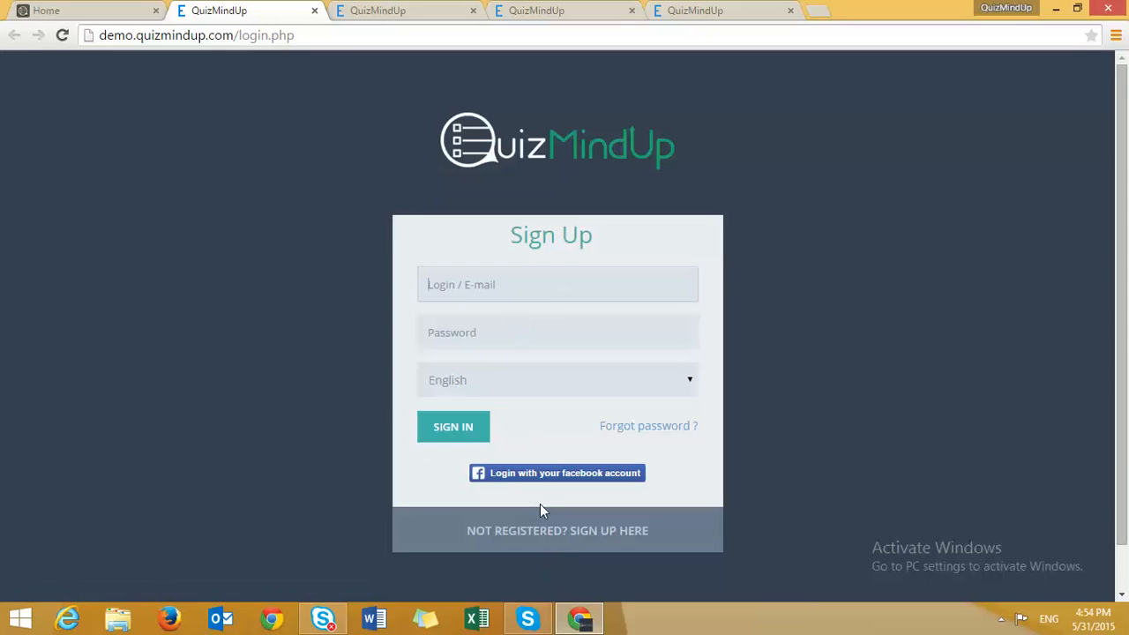
click(577, 538)
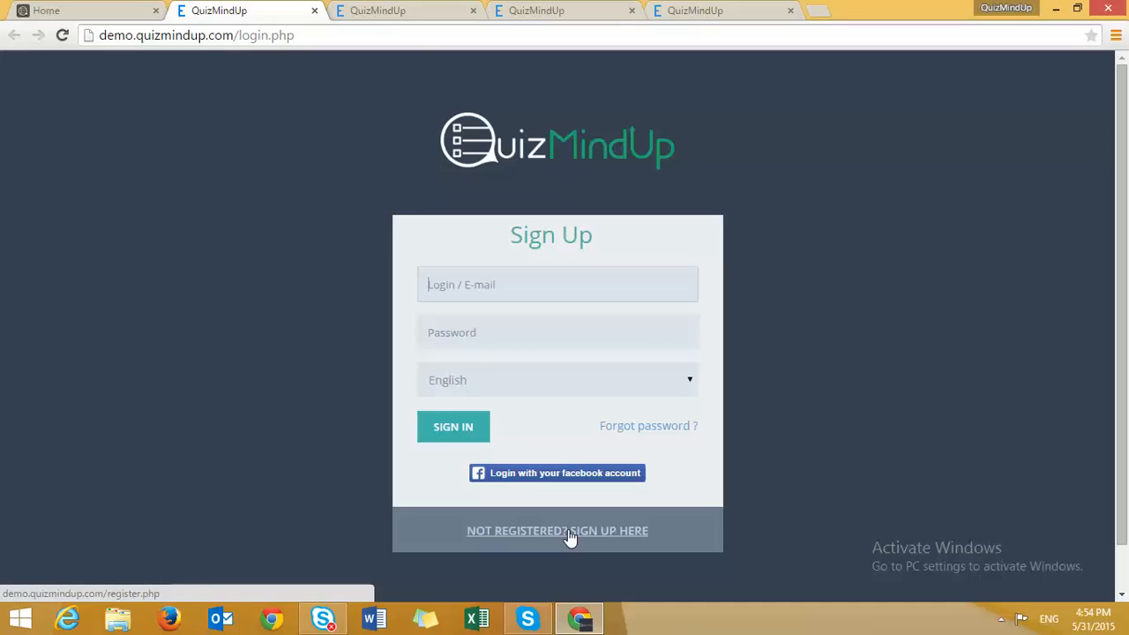
click(536, 269)
text(sysadmin)
key(Tab)
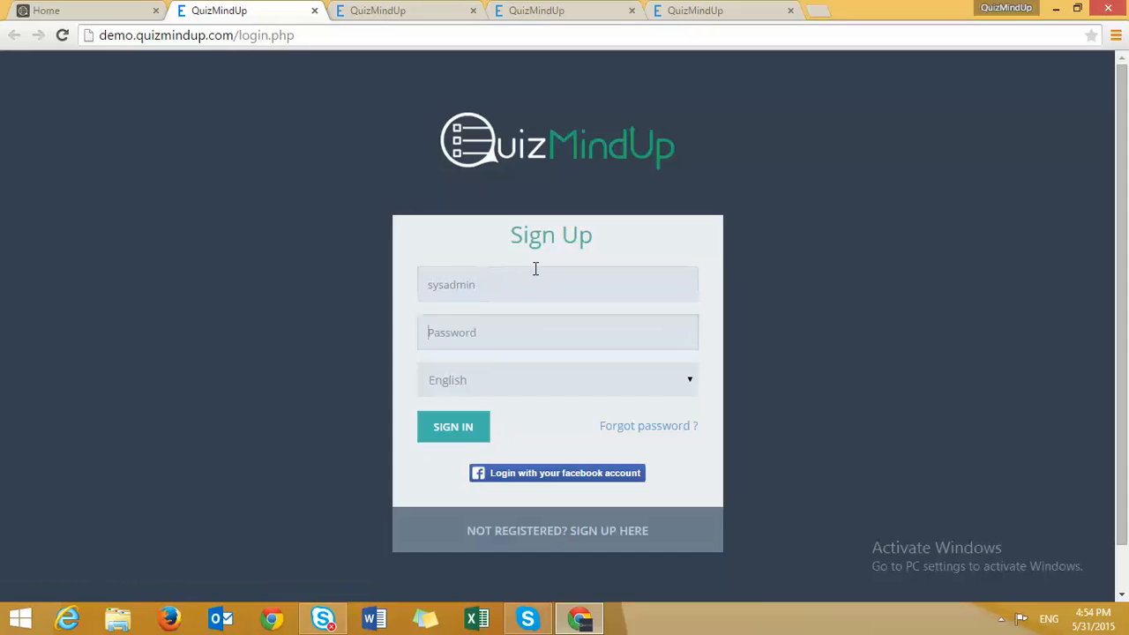
text(•••••••)
key(Return)
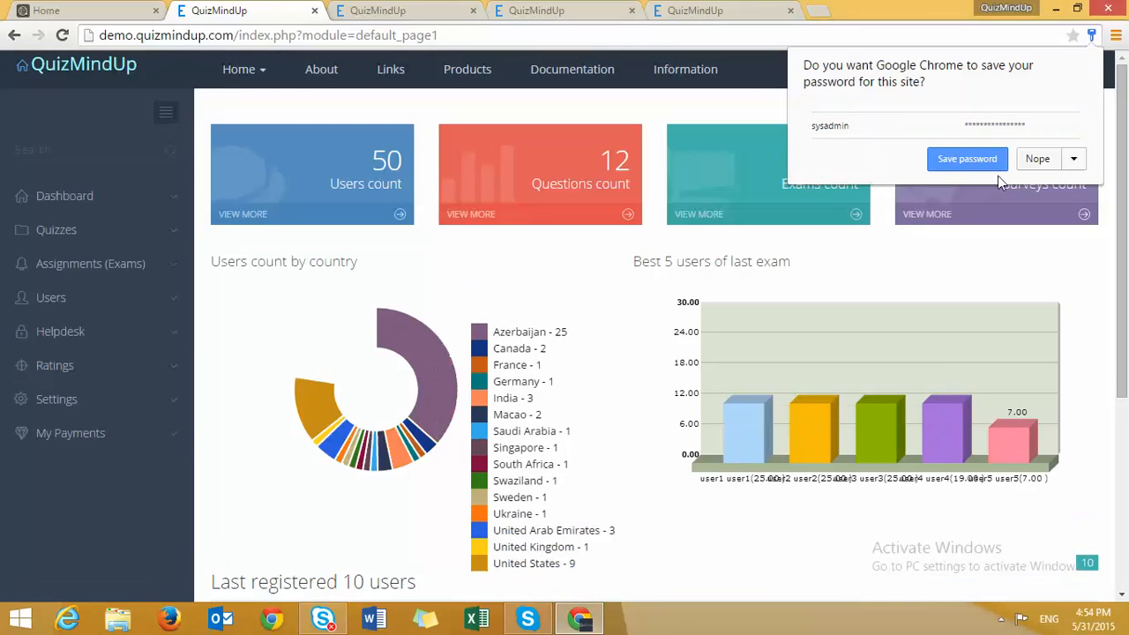
click(1031, 164)
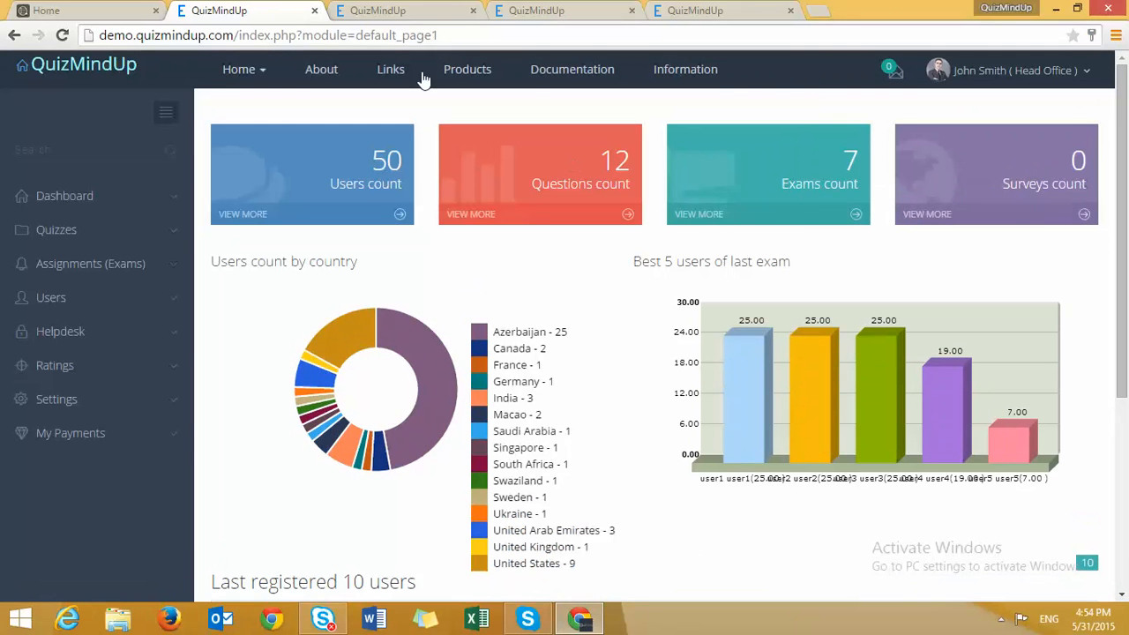
click(1015, 70)
click(979, 132)
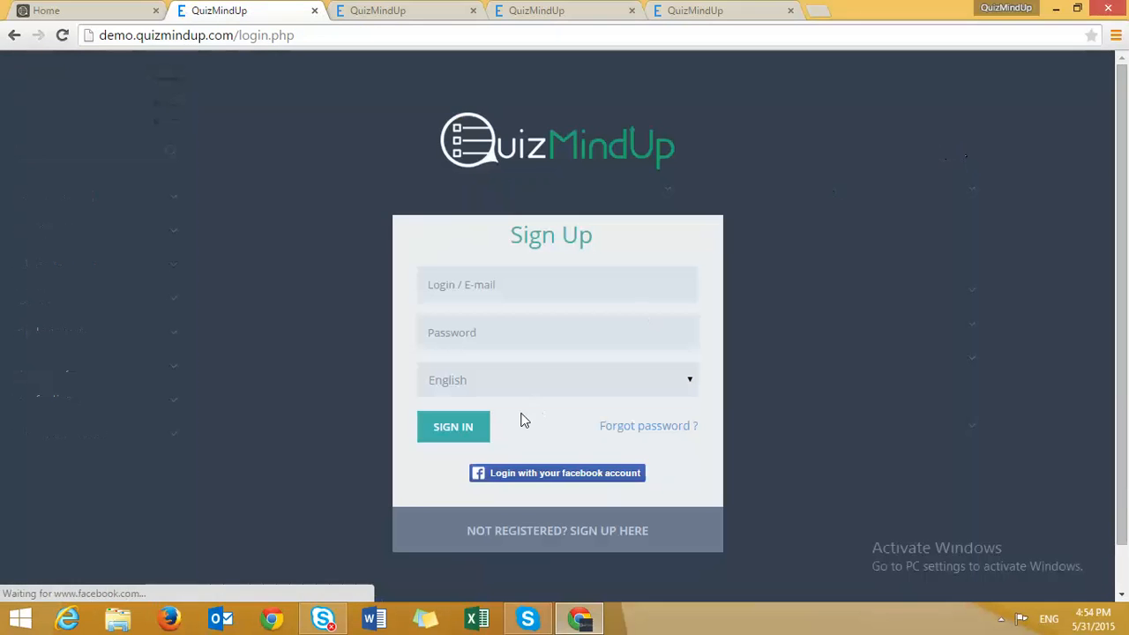
click(517, 385)
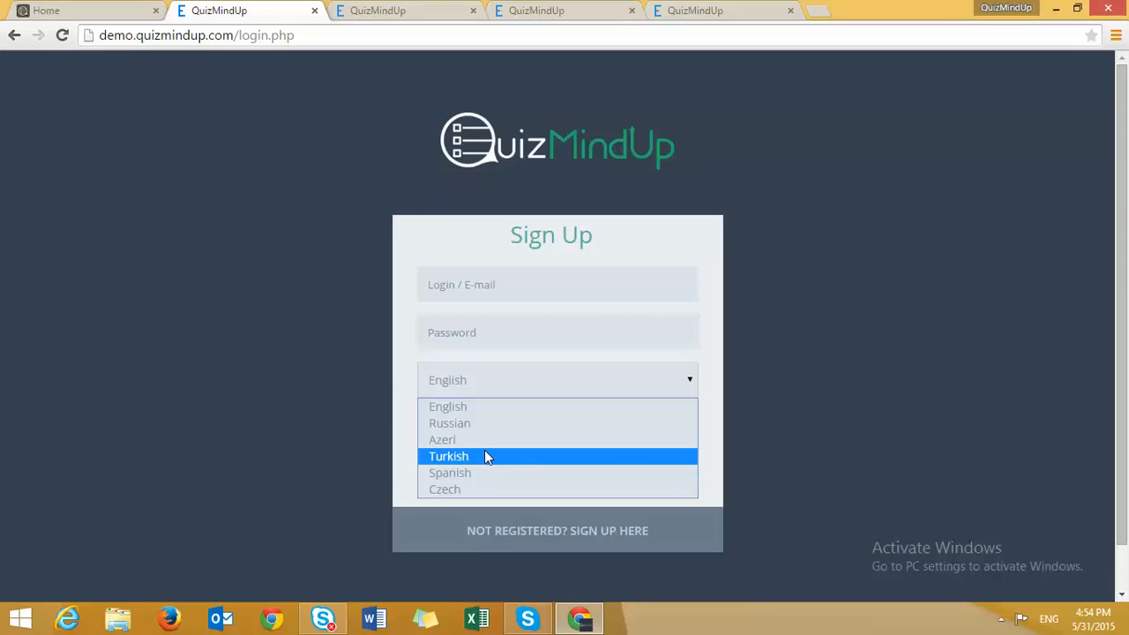
click(494, 288)
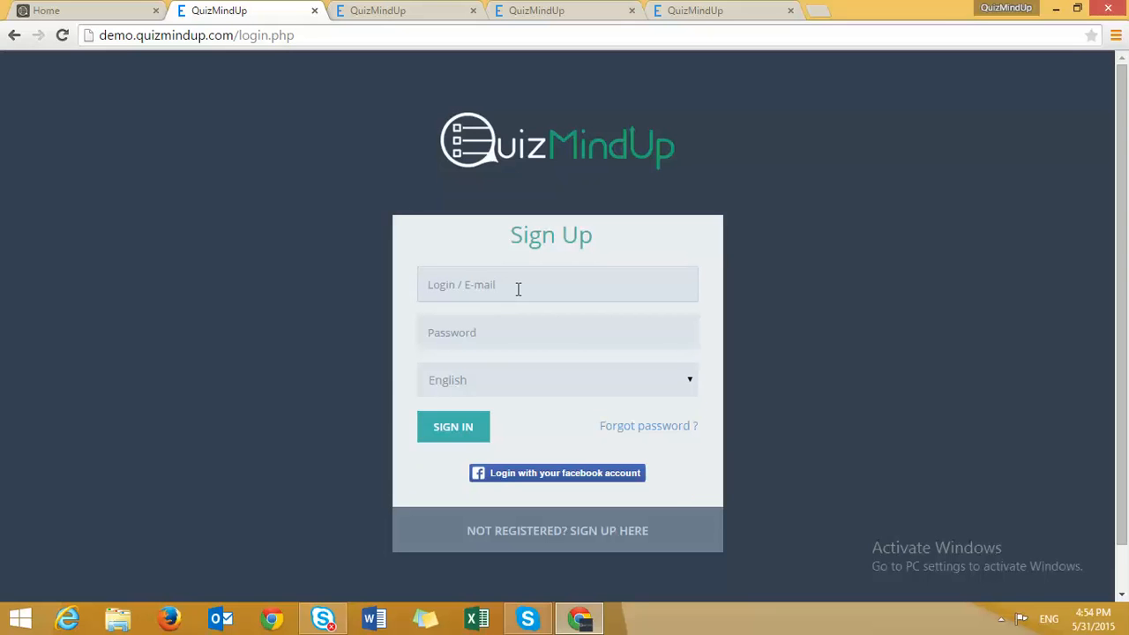
text(sysadmin)
key(Tab)
text(demo)
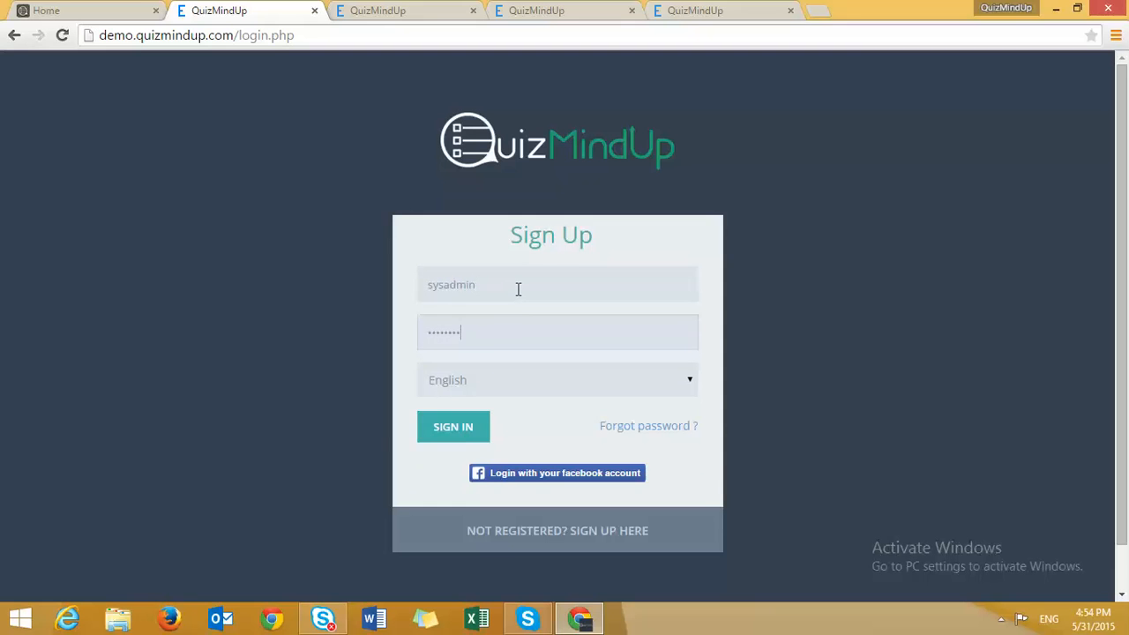
key(Return)
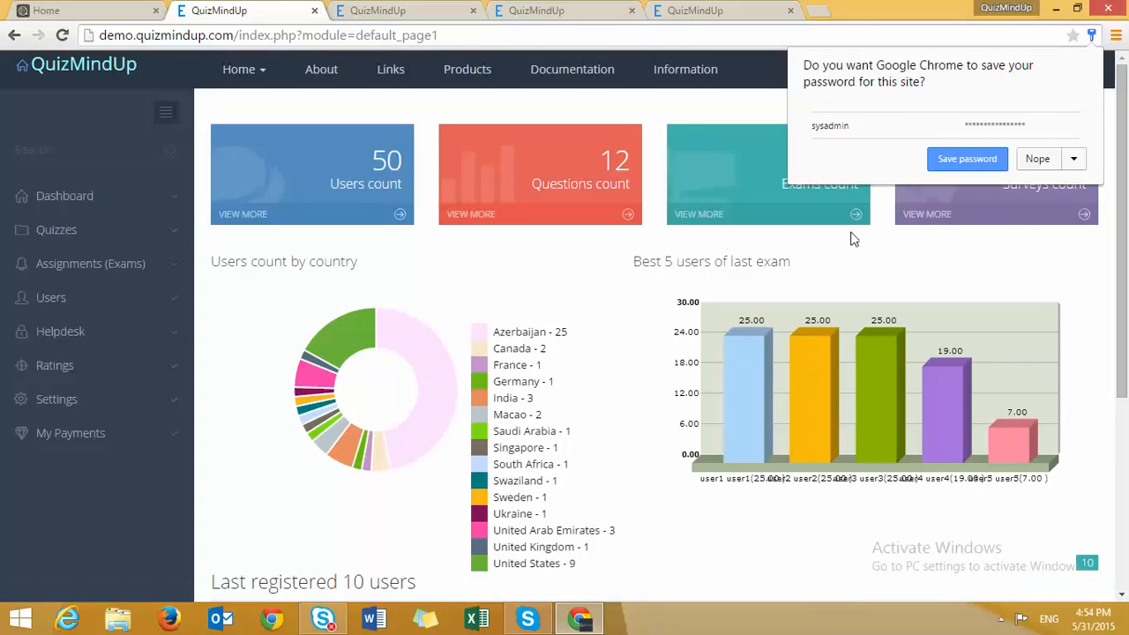
click(1036, 160)
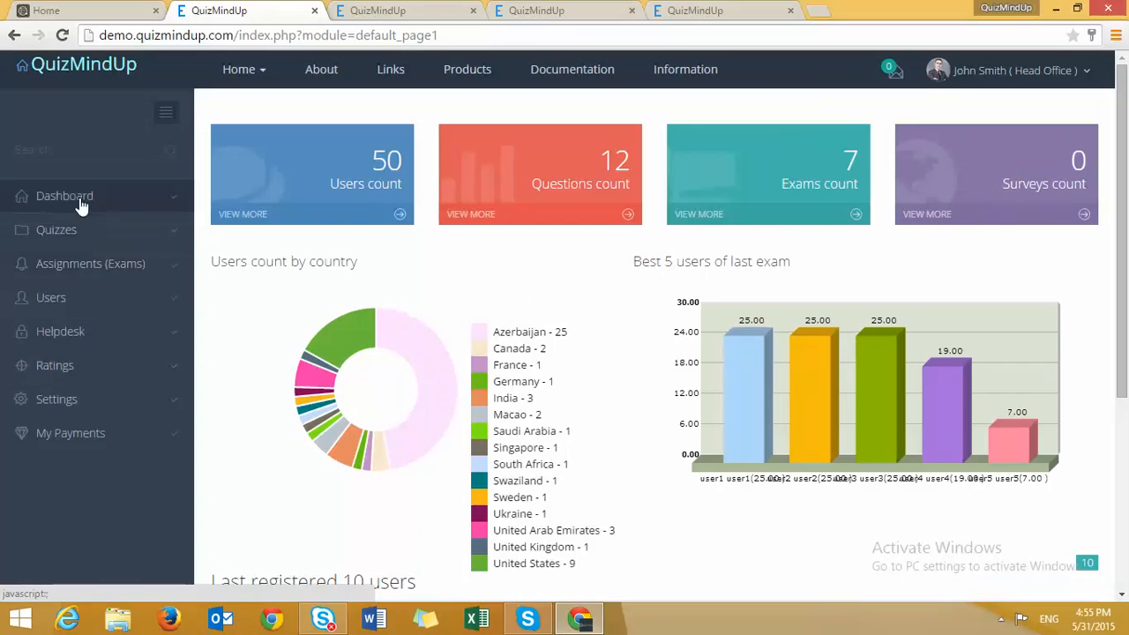
- Expand the Quizzes and Assignments (Exams) menus, scroll the dashboard, then expand the Users menu
click(76, 243)
click(65, 241)
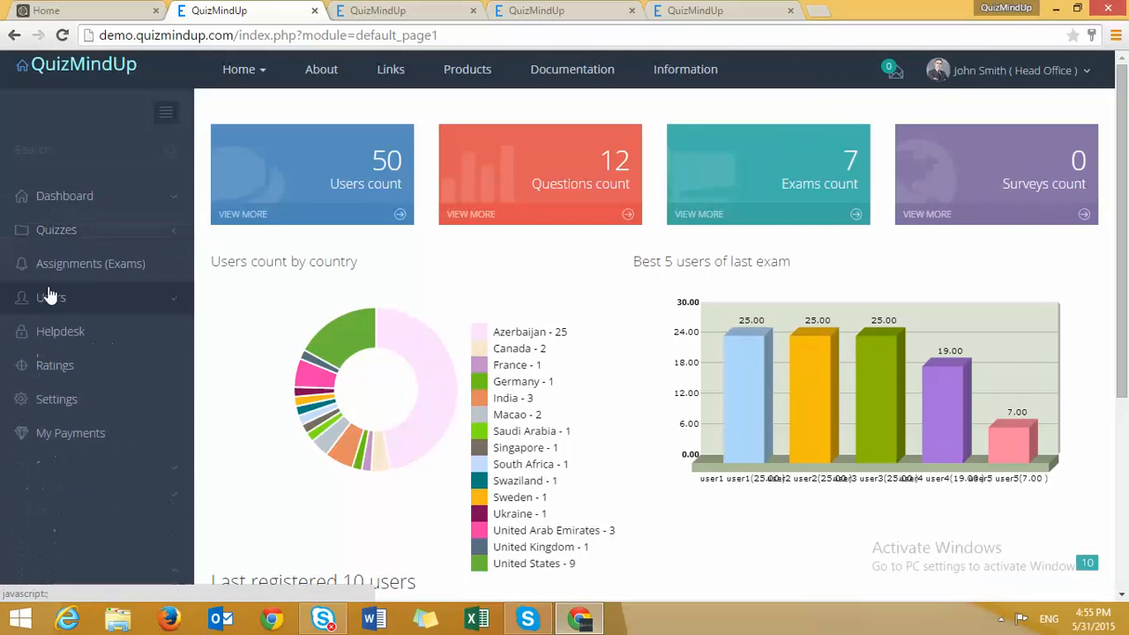
click(62, 268)
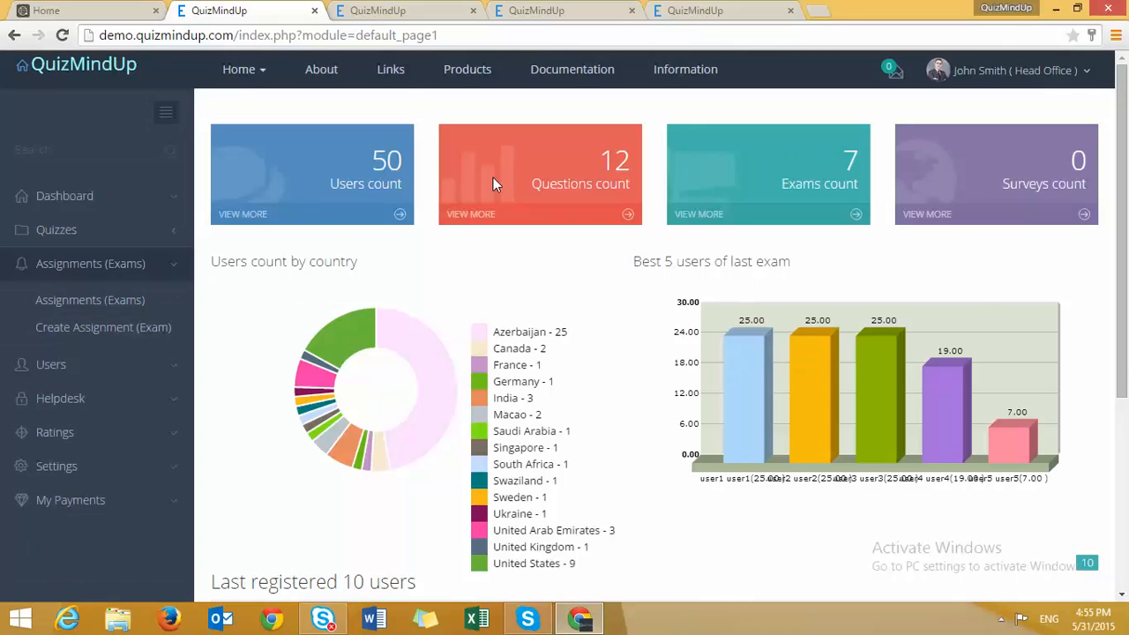
scroll(644, 291, down, 3)
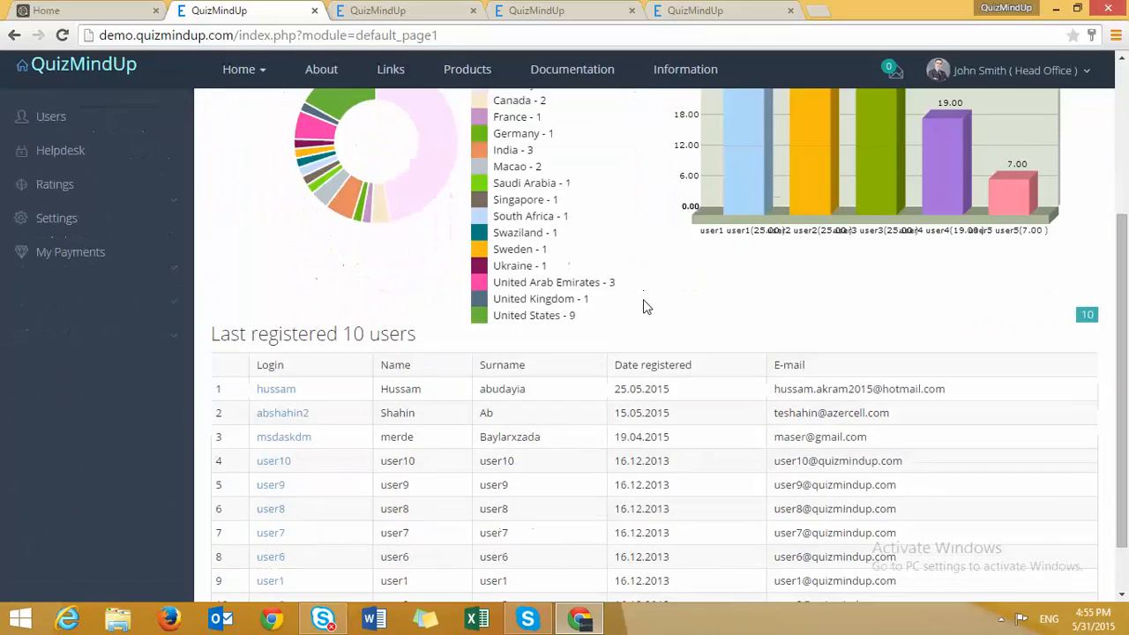
scroll(638, 323, down, 1)
scroll(636, 322, up, 3)
scroll(637, 326, up, 1)
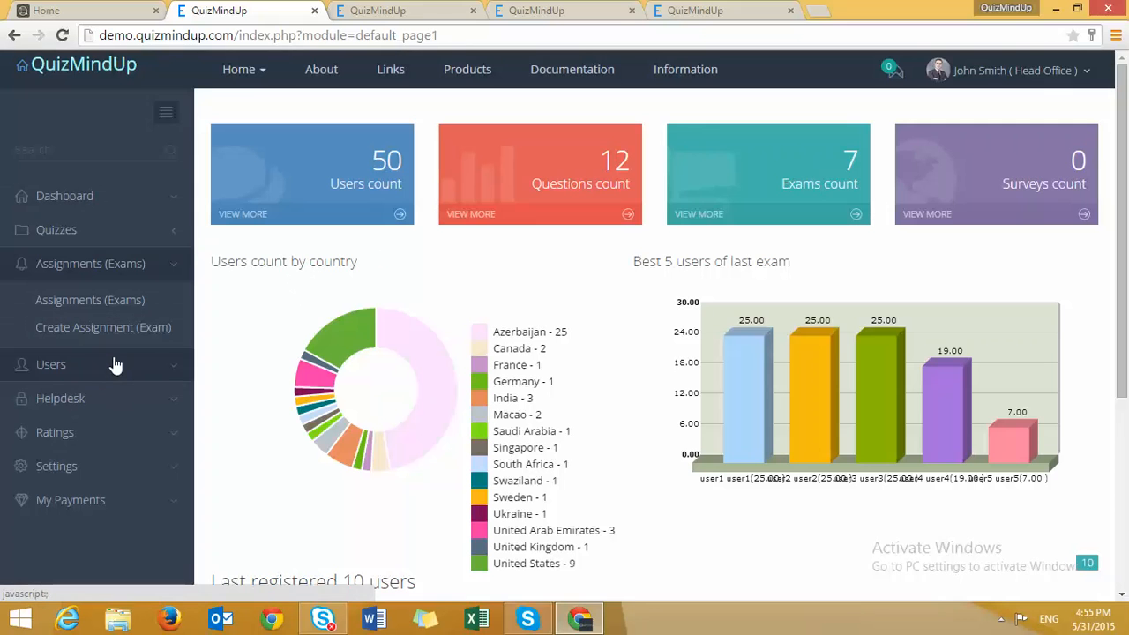
click(74, 369)
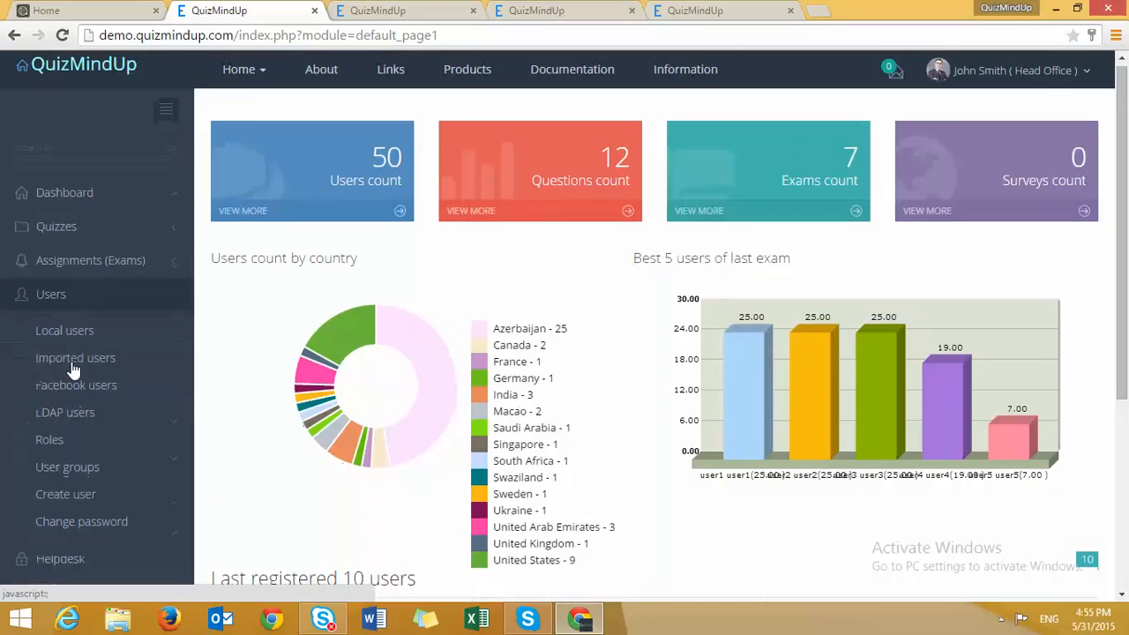
scroll(61, 330, down, 1)
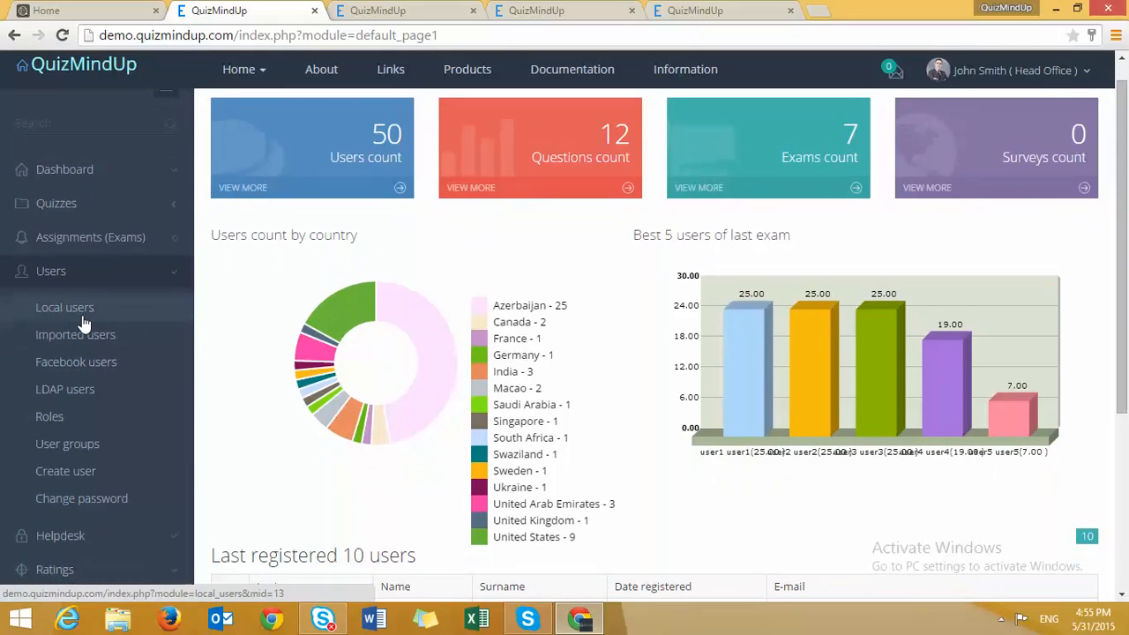
- Untick Links page access for the Branch Administrator role in Users > Roles
click(50, 420)
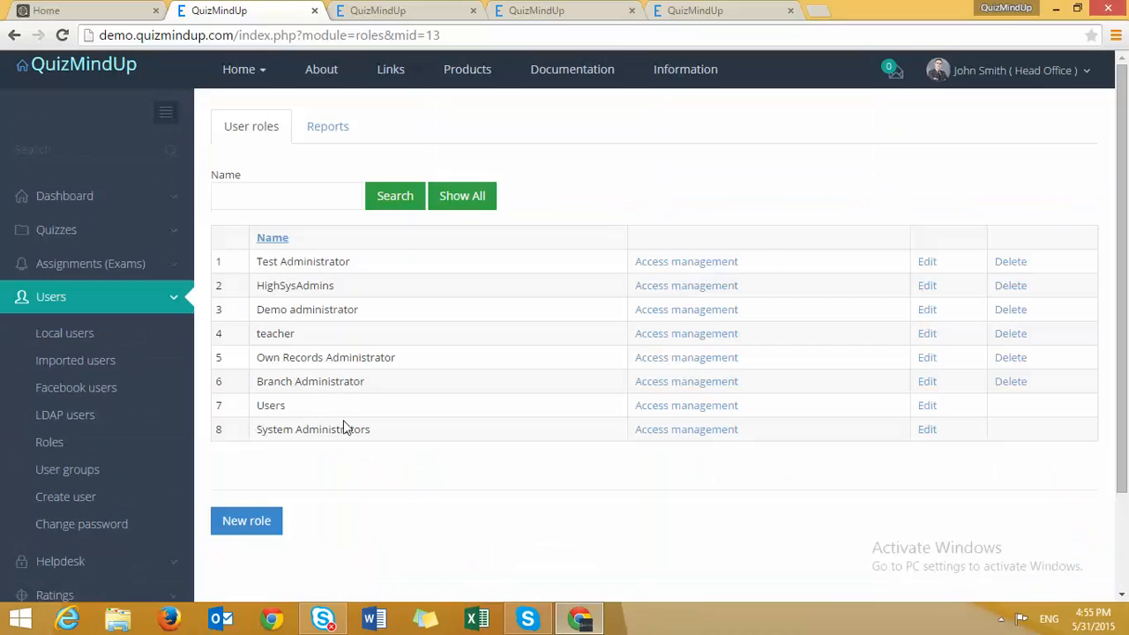
double_click(320, 383)
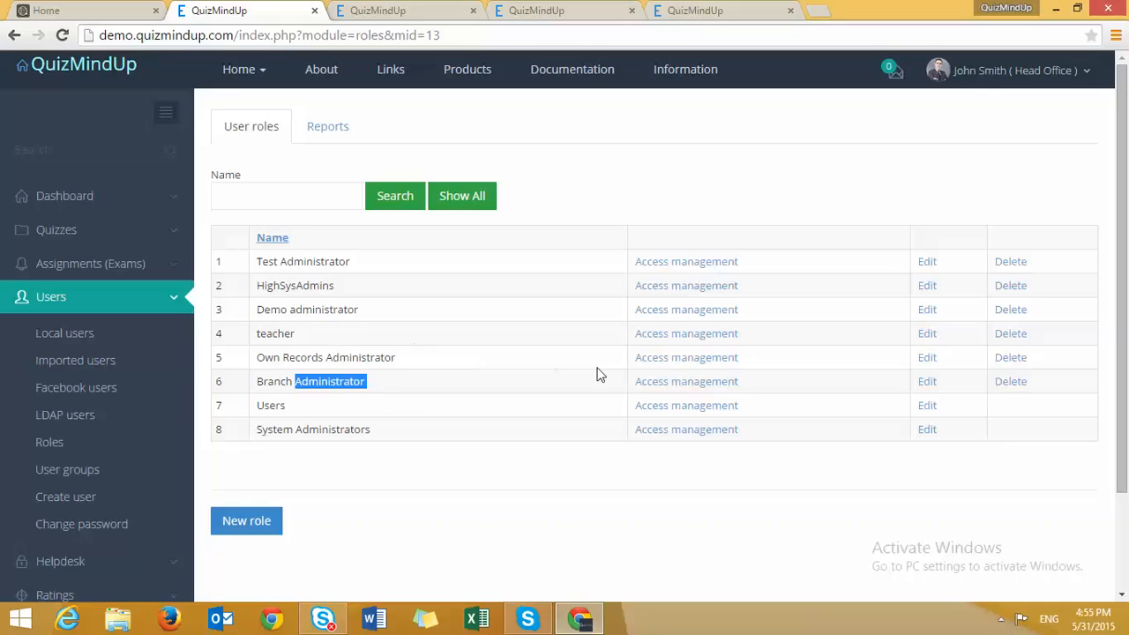
click(678, 390)
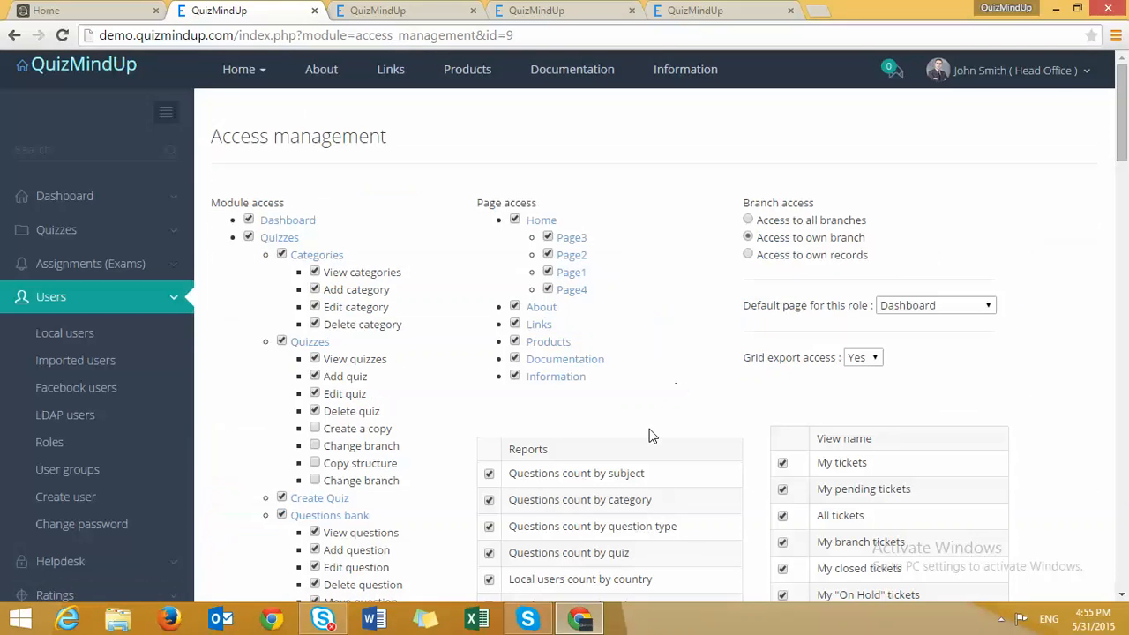
click(515, 324)
scroll(549, 368, down, 6)
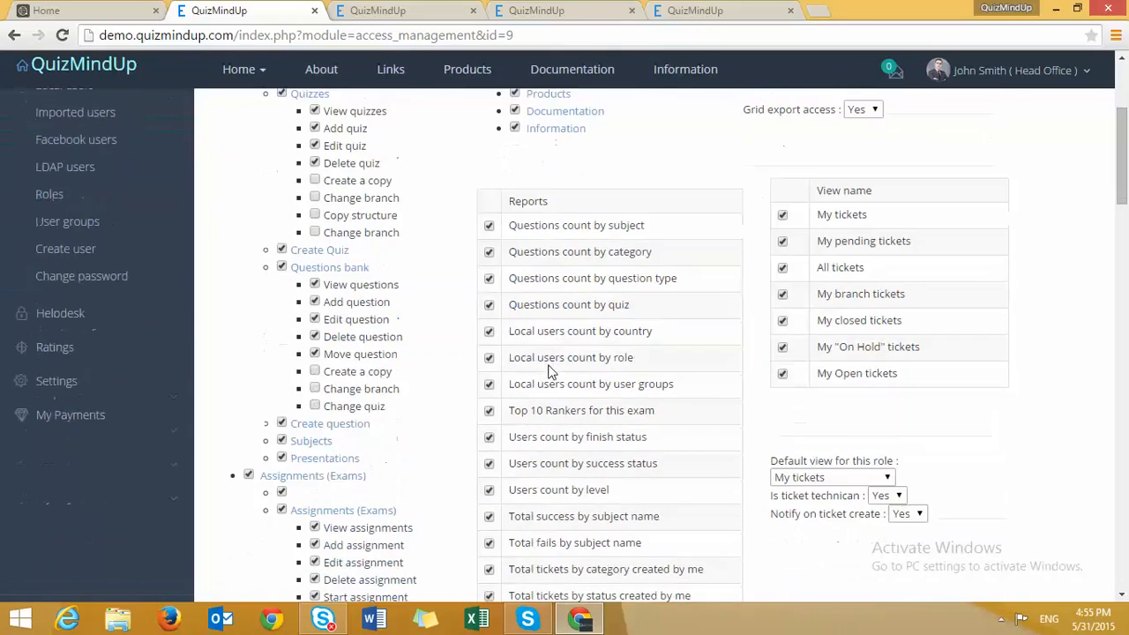
scroll(548, 378, up, 6)
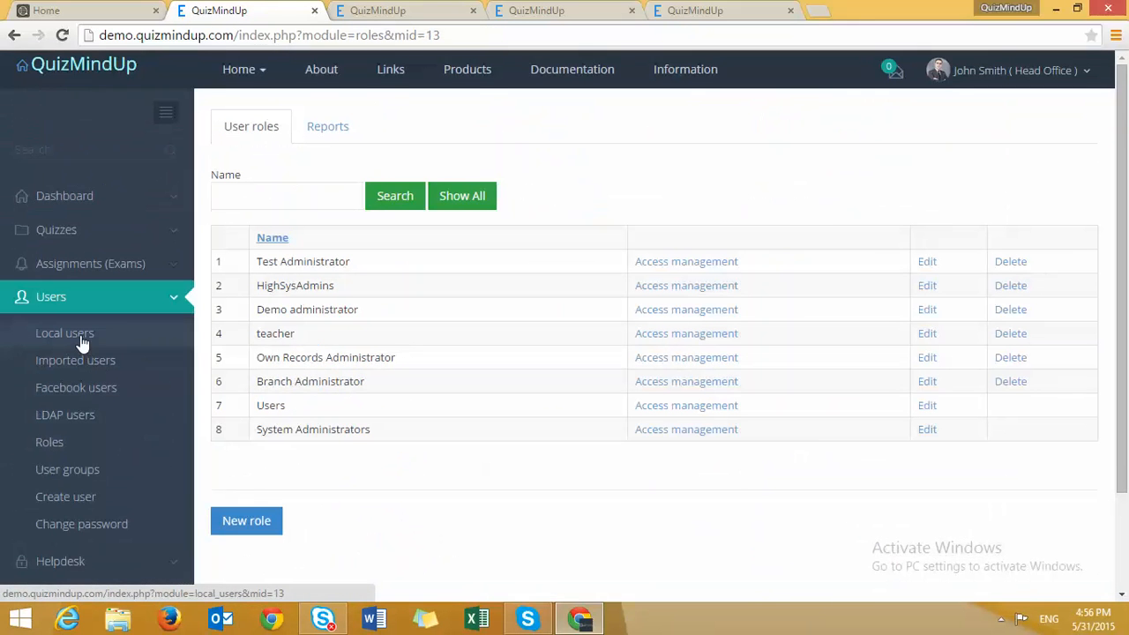
- Browse Local users and the blank Create user form, then view the empty Imported users list
click(80, 338)
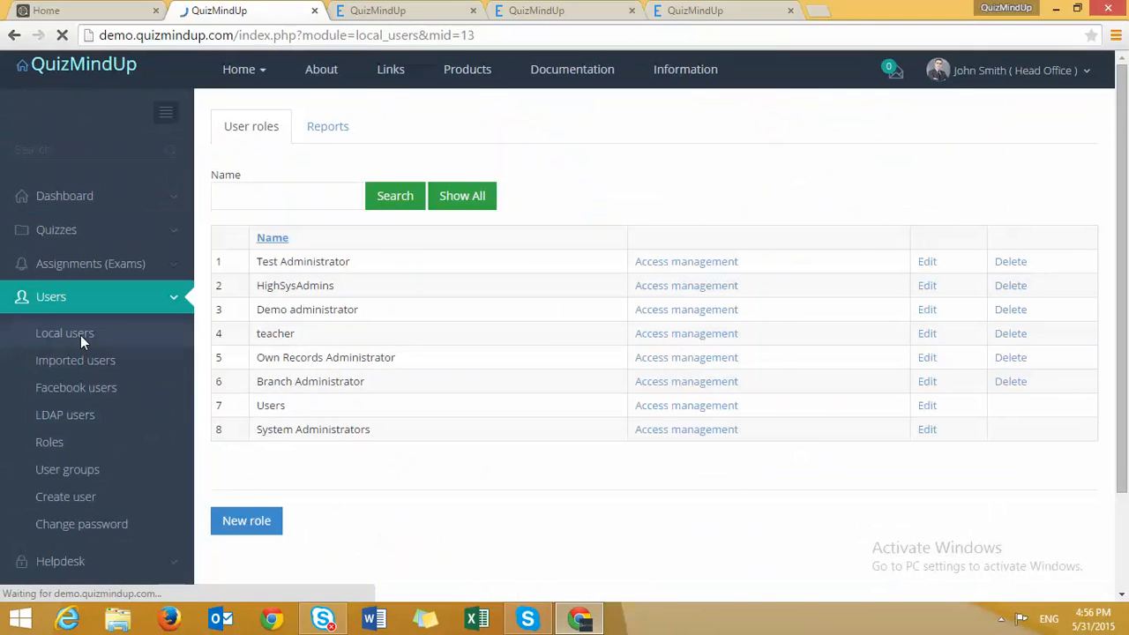
scroll(314, 378, down, 5)
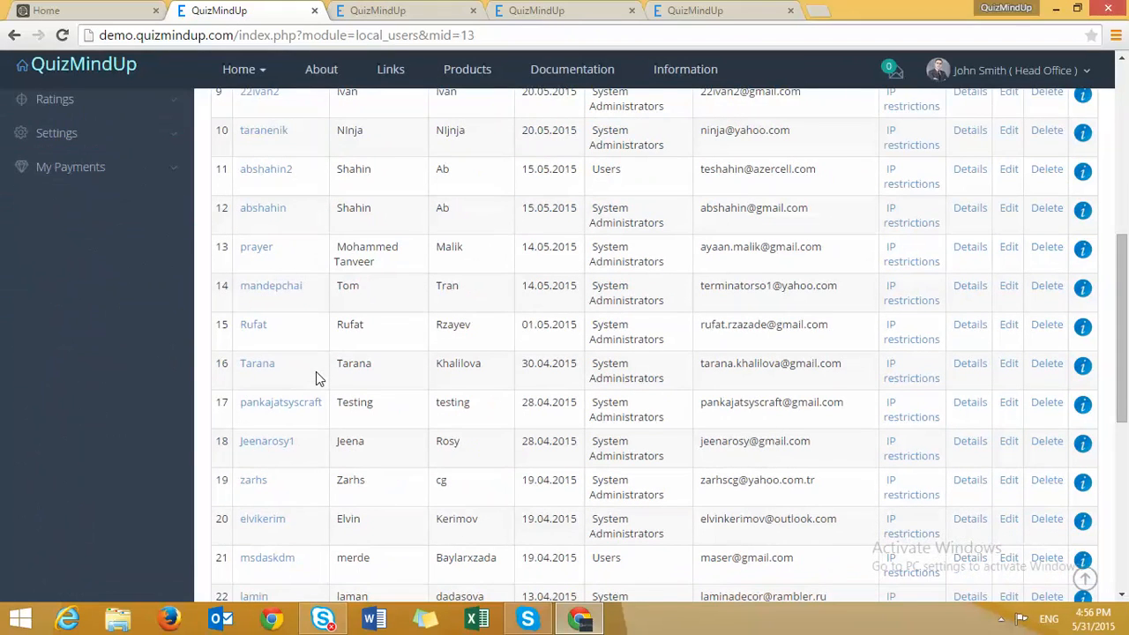
scroll(316, 371, down, 5)
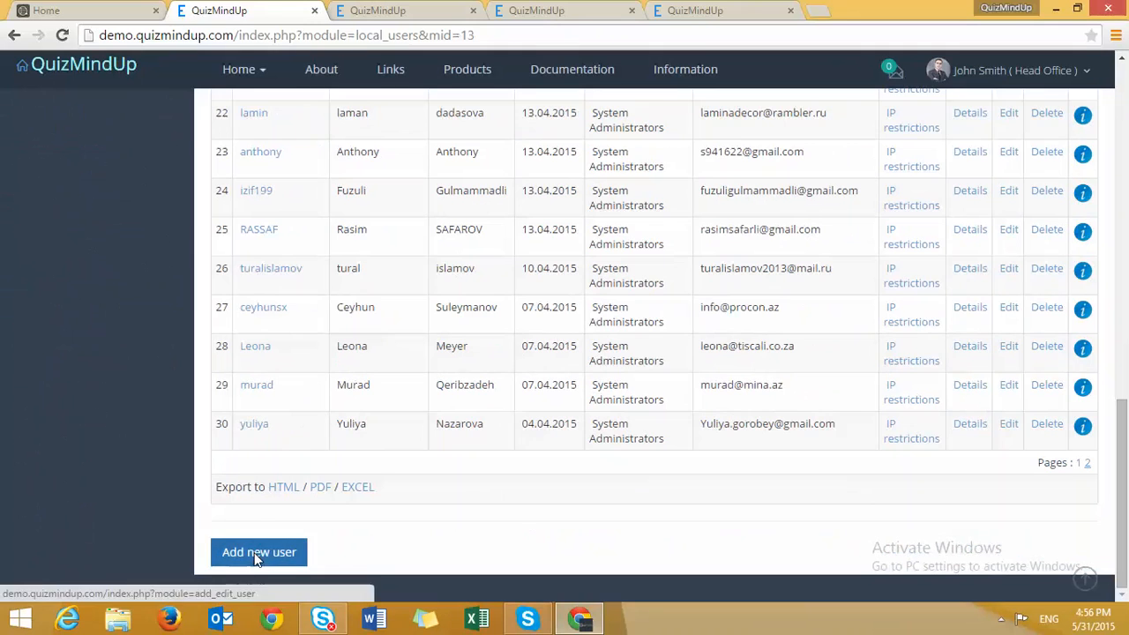
click(256, 556)
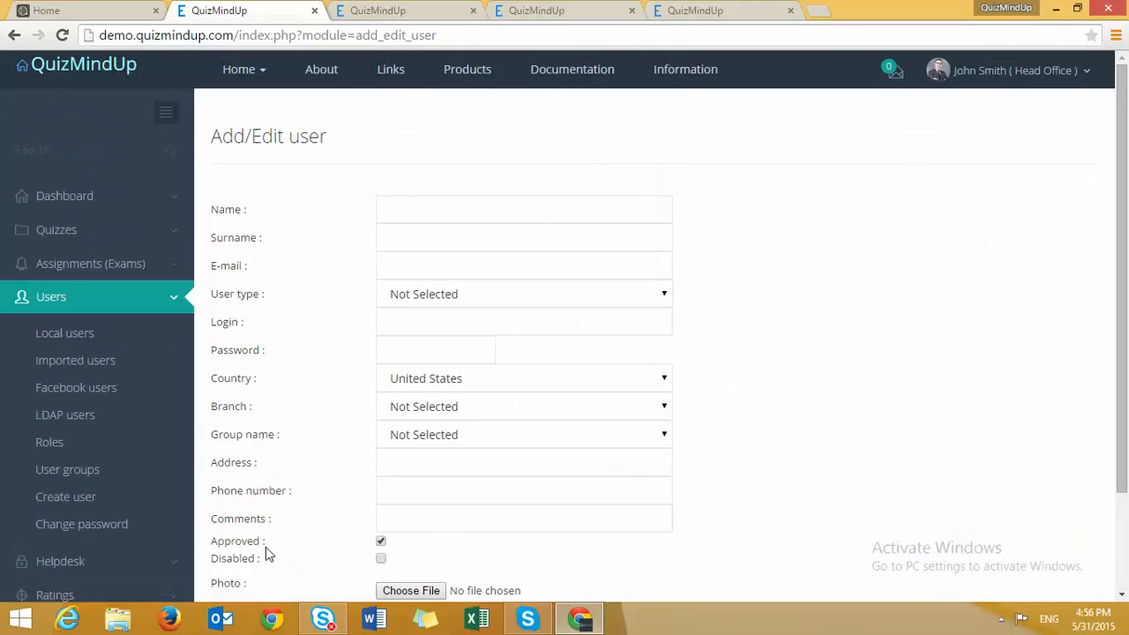
click(76, 362)
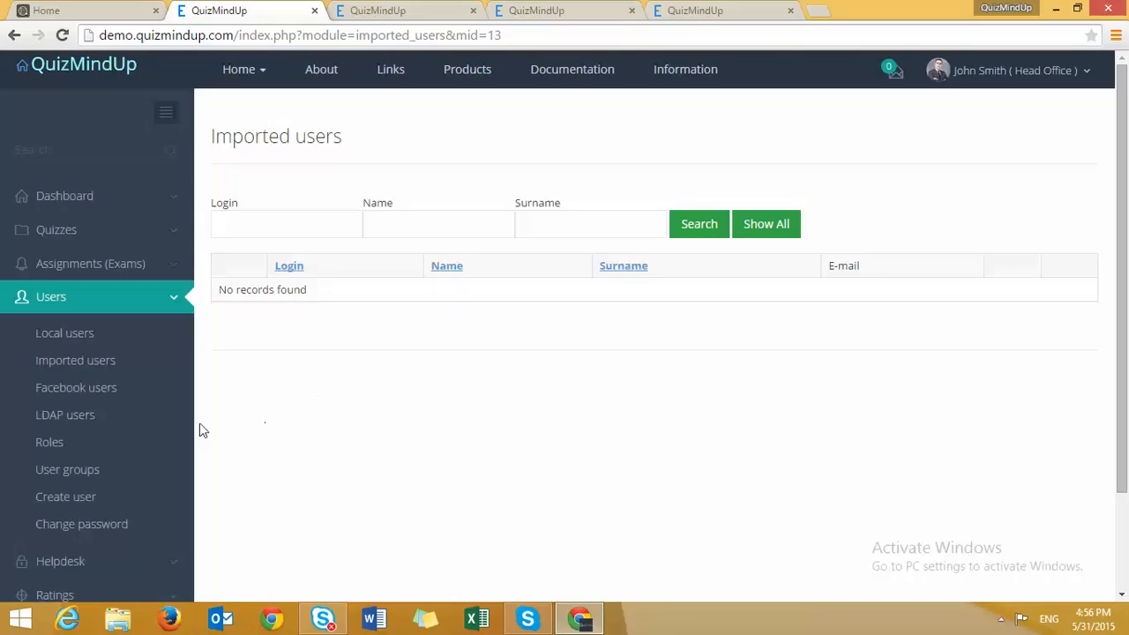
- Browse the LDAP users, Facebook users and User groups lists, then show Subjects > Categories
click(68, 411)
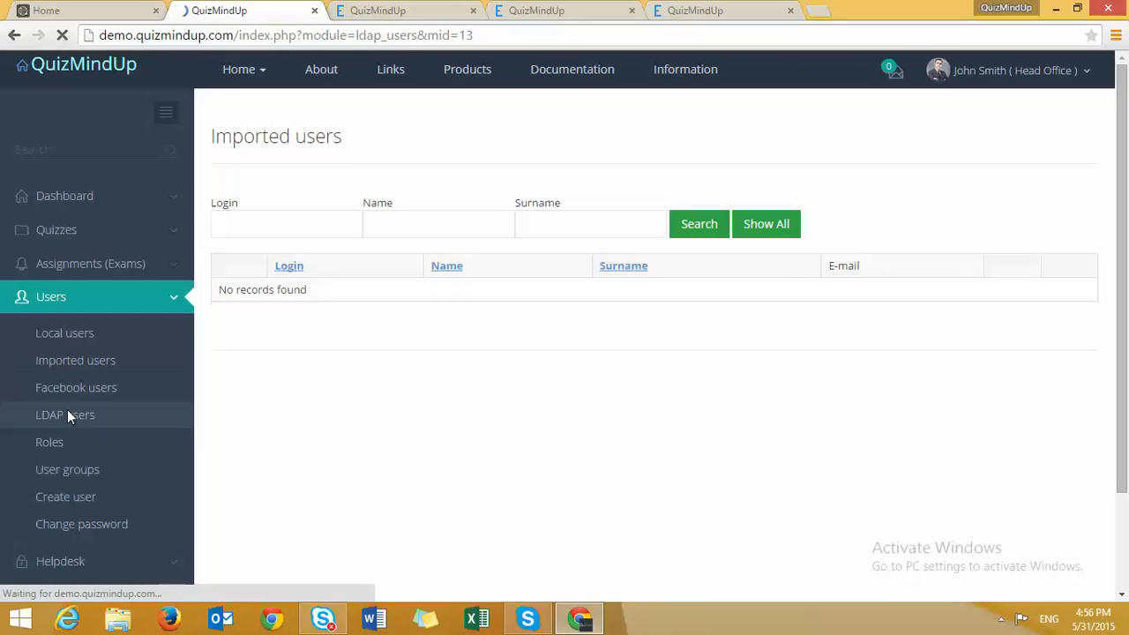
click(77, 388)
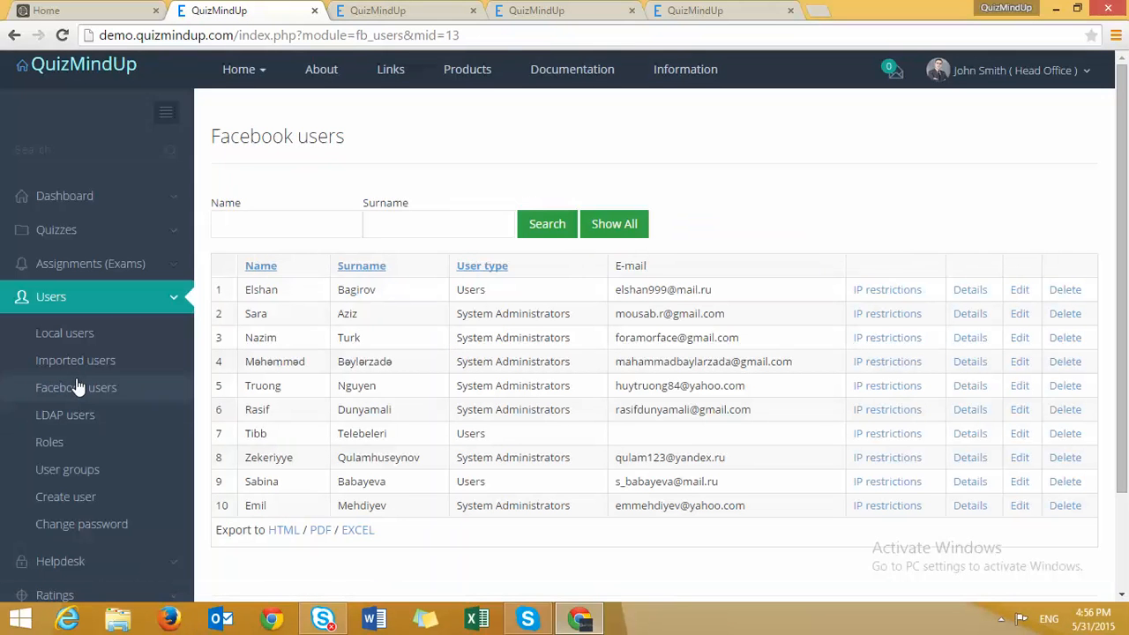
click(76, 417)
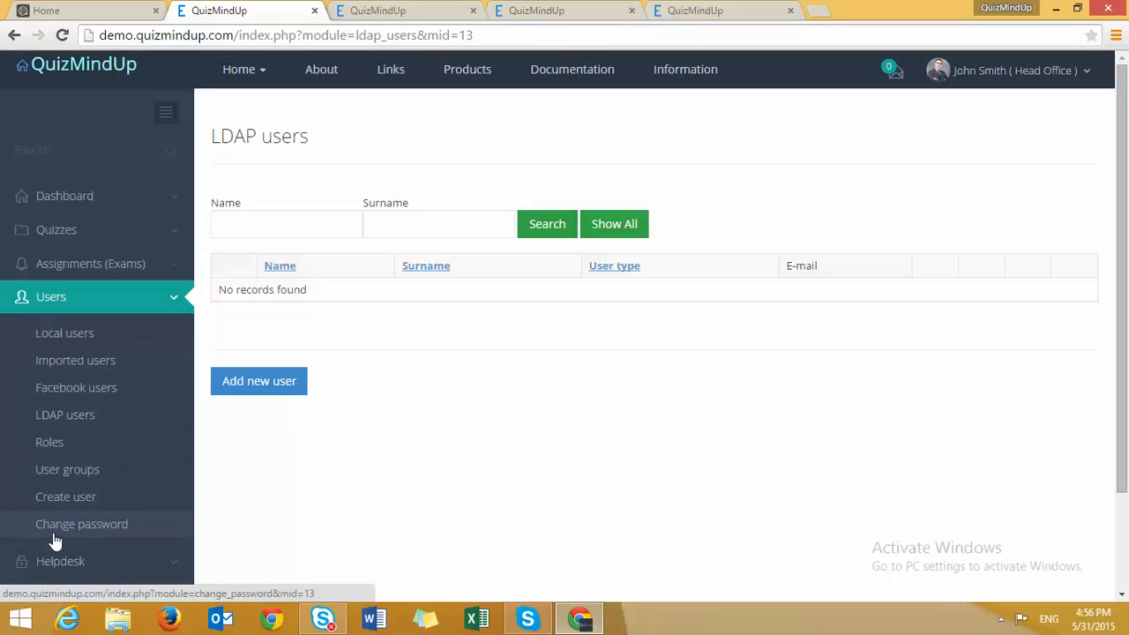
click(83, 470)
click(62, 265)
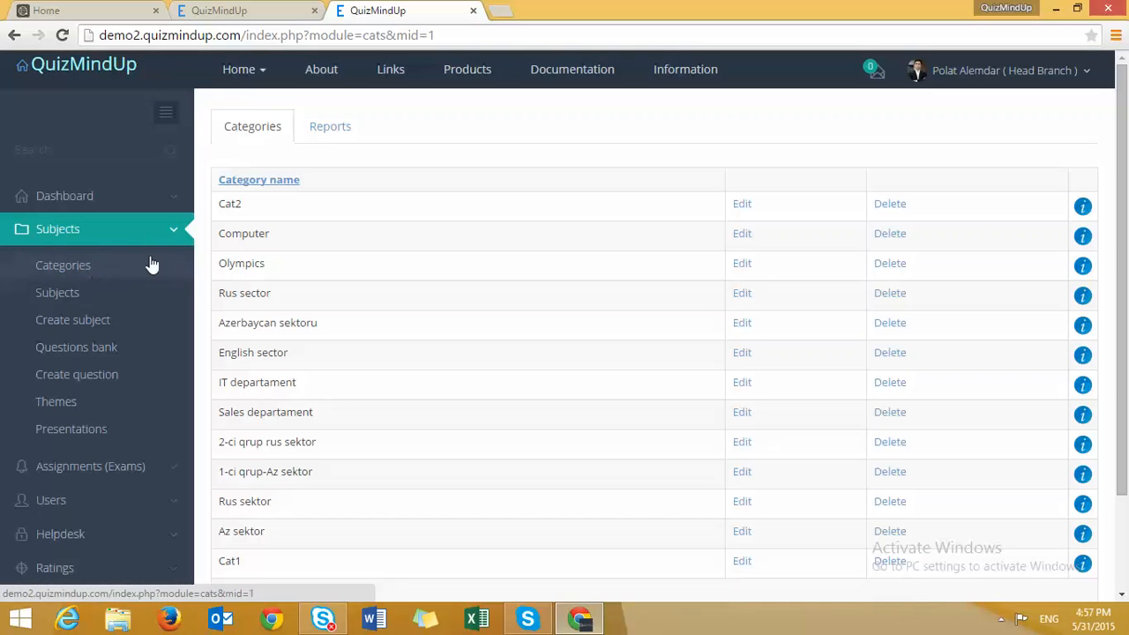
scroll(270, 221, down, 1)
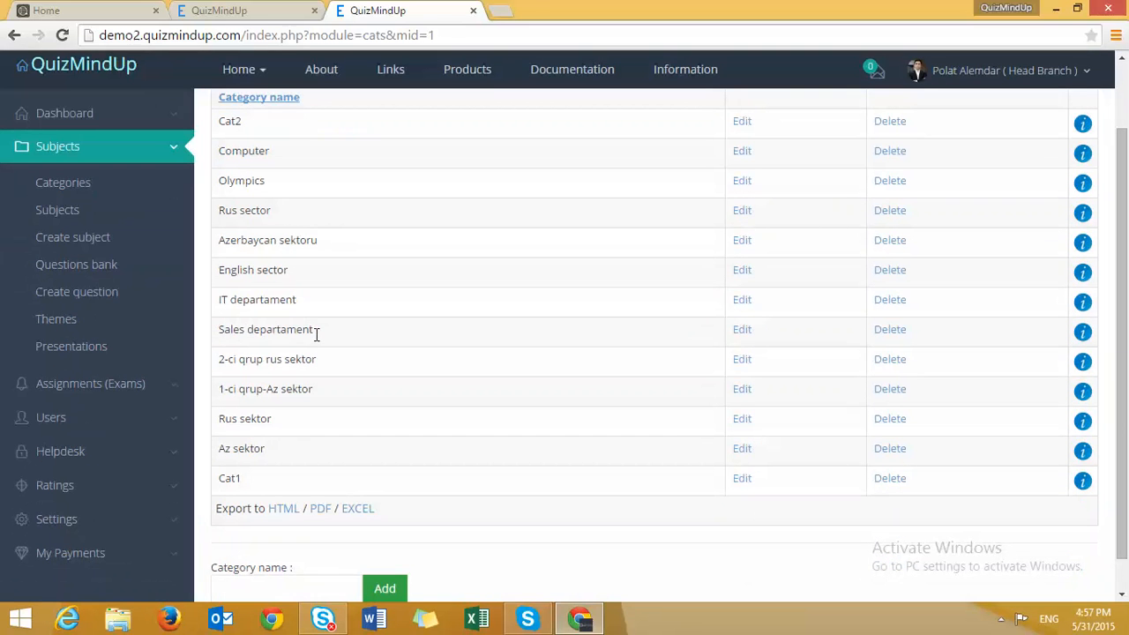
drag(303, 300, 230, 296)
drag(286, 270, 228, 270)
drag(275, 211, 219, 210)
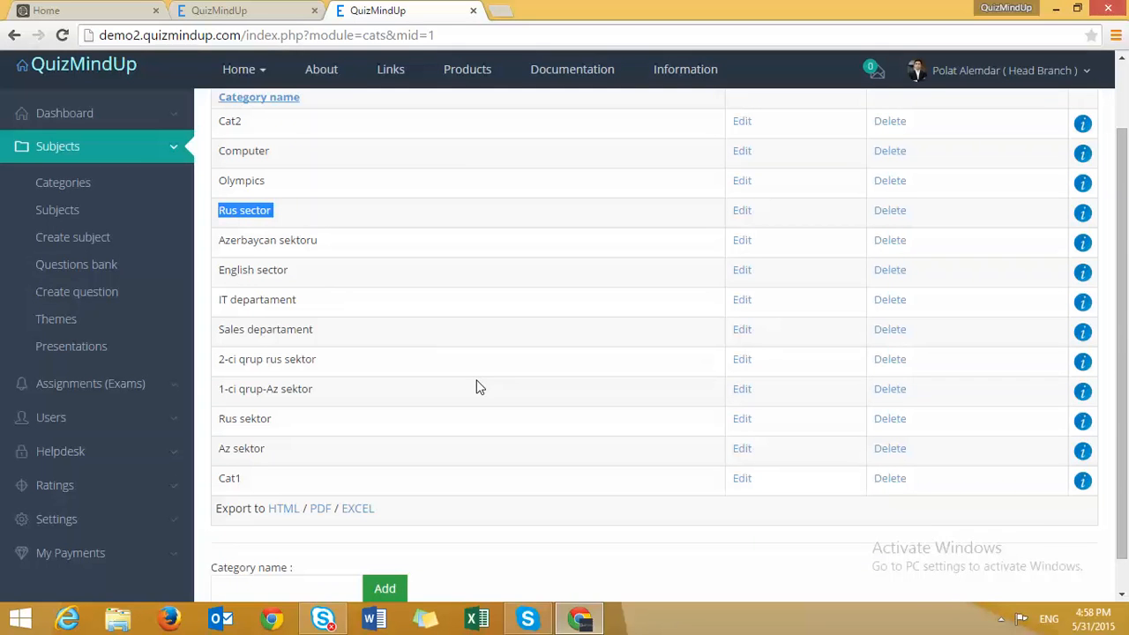
scroll(464, 348, up, 2)
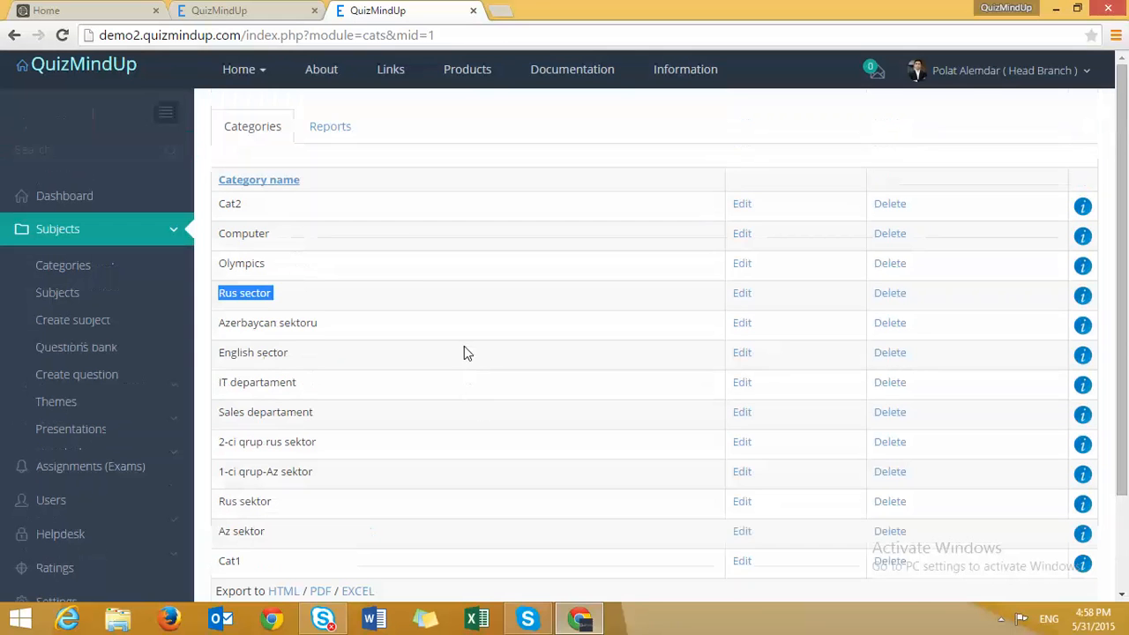
click(347, 129)
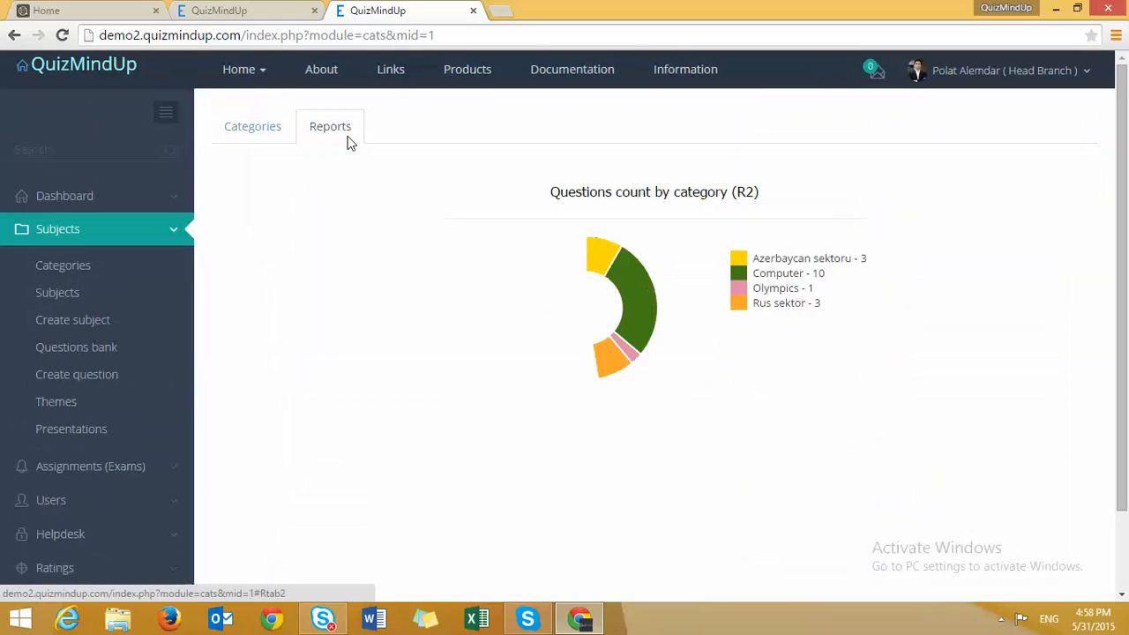
click(272, 156)
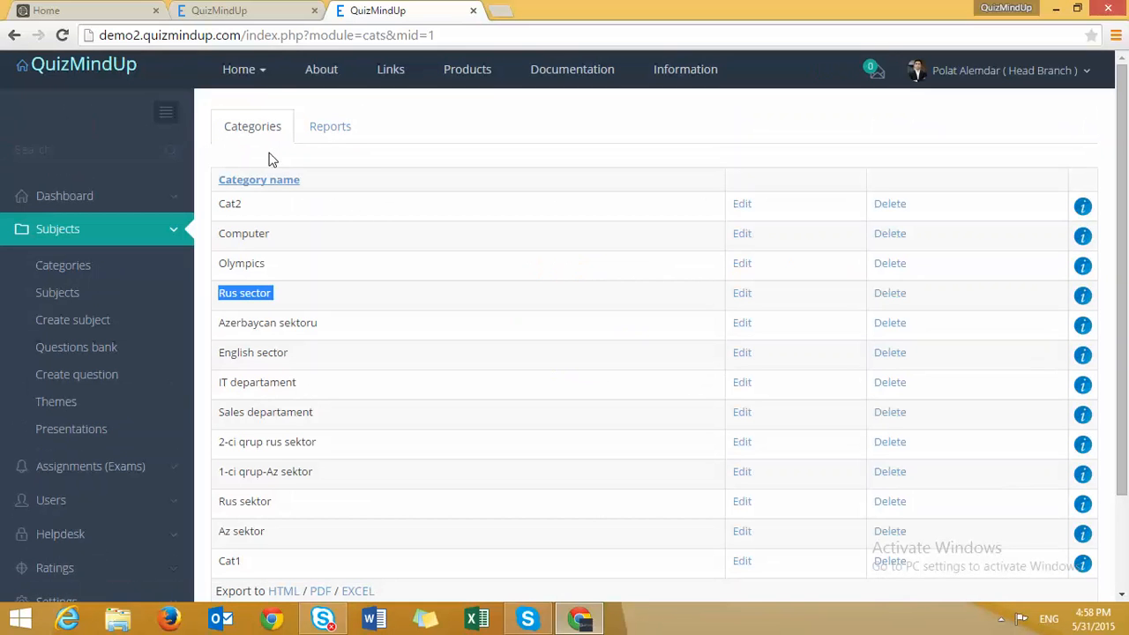
- View the Subjects list and highlight the 'Financial accouting' subject name
click(64, 294)
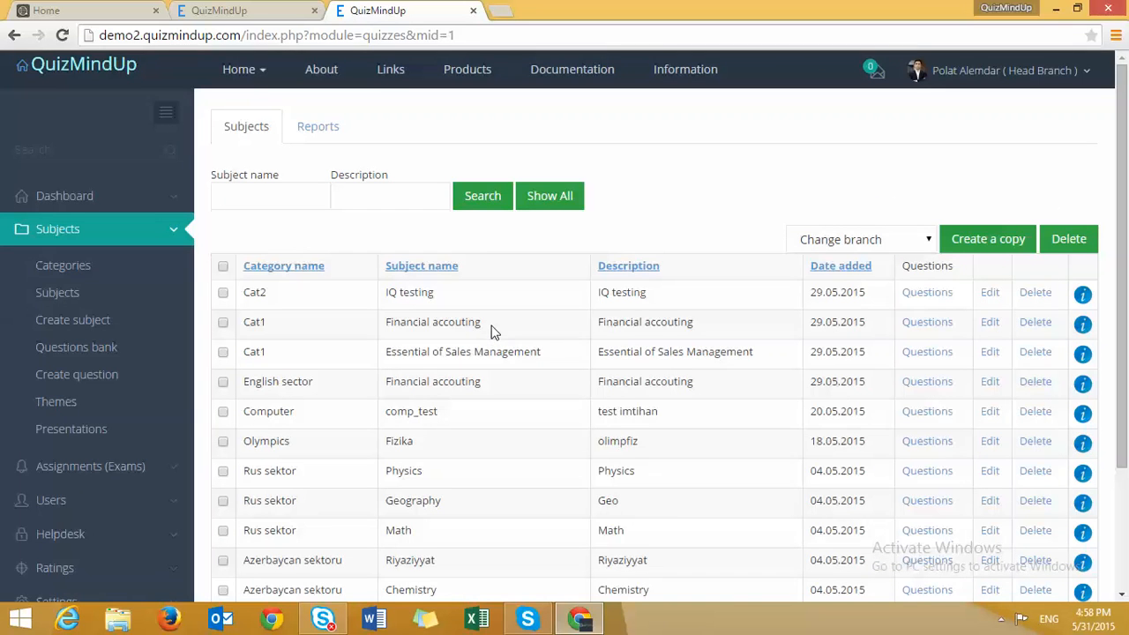
drag(492, 326, 406, 323)
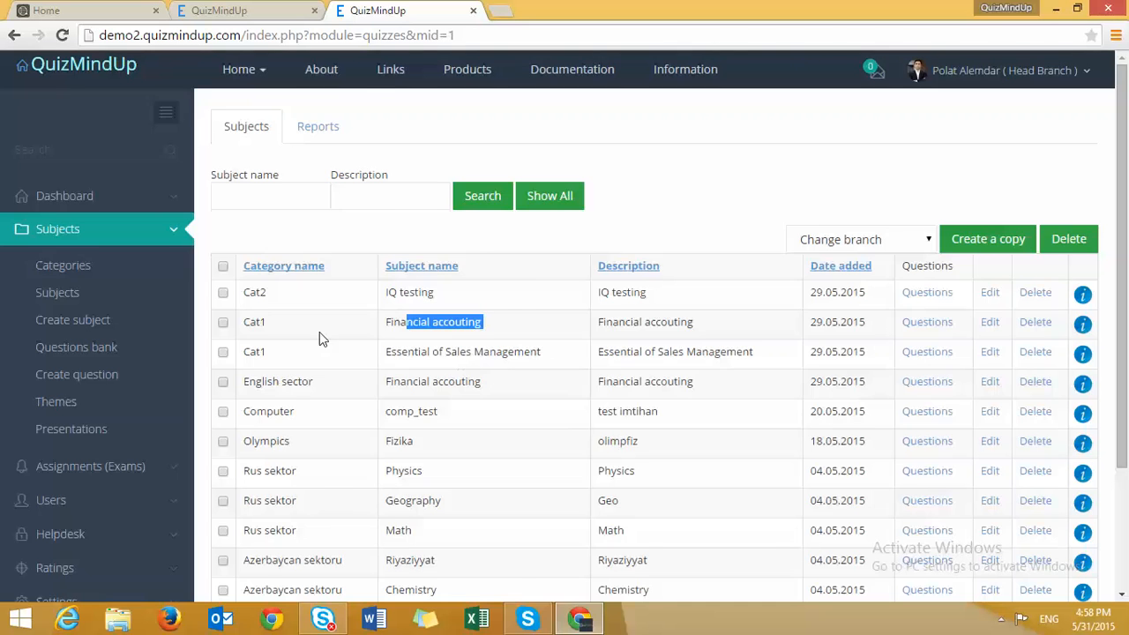
- Look at the Add new subject form, then view and scroll the Themes list
scroll(319, 334, down, 3)
click(262, 554)
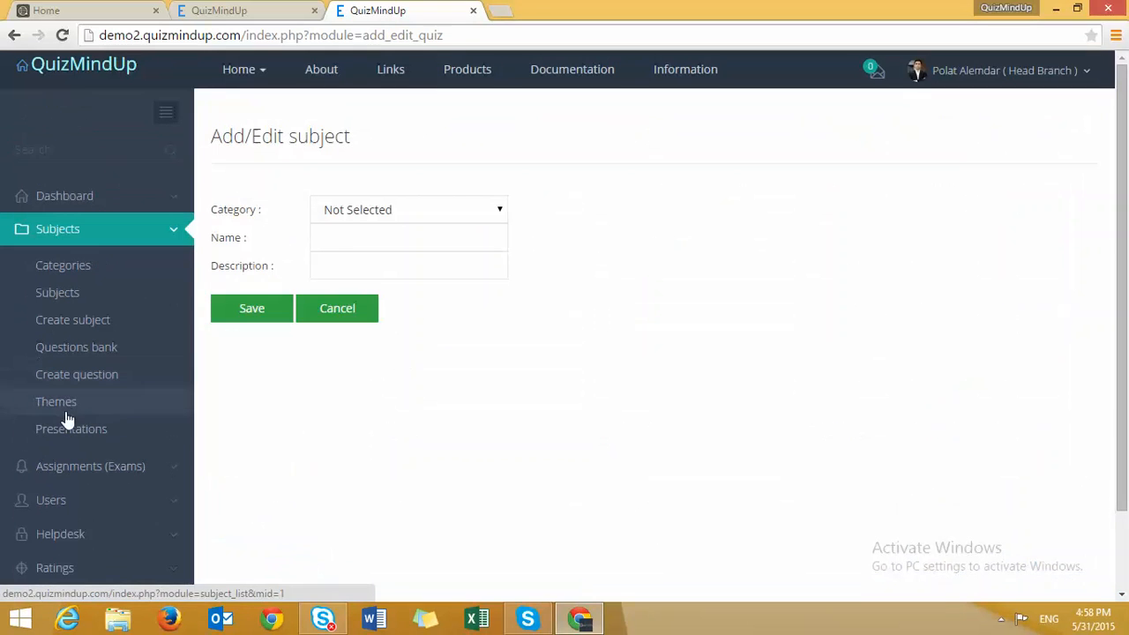
click(63, 404)
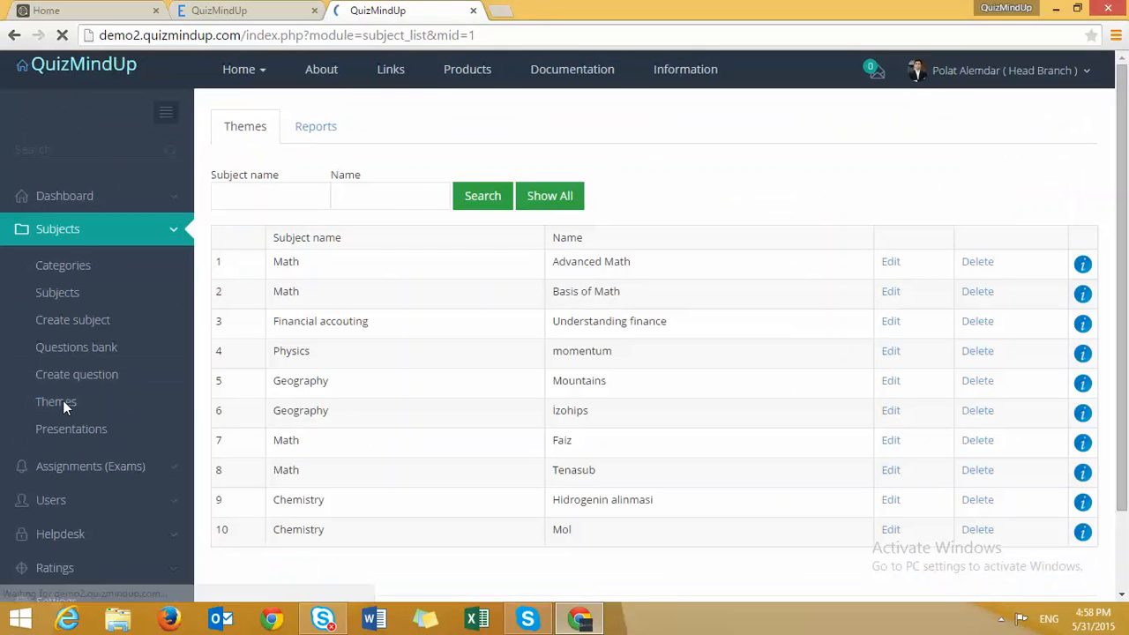
scroll(304, 466, down, 1)
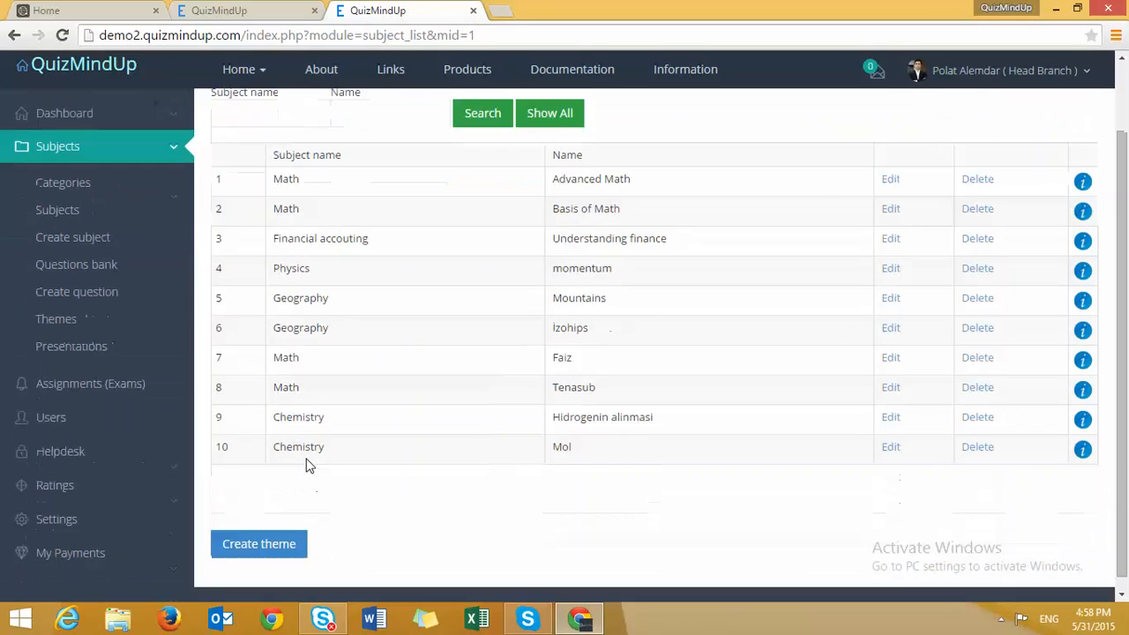
- Start a new theme under Essential of Sales Management, then switch to the Create question form
click(260, 548)
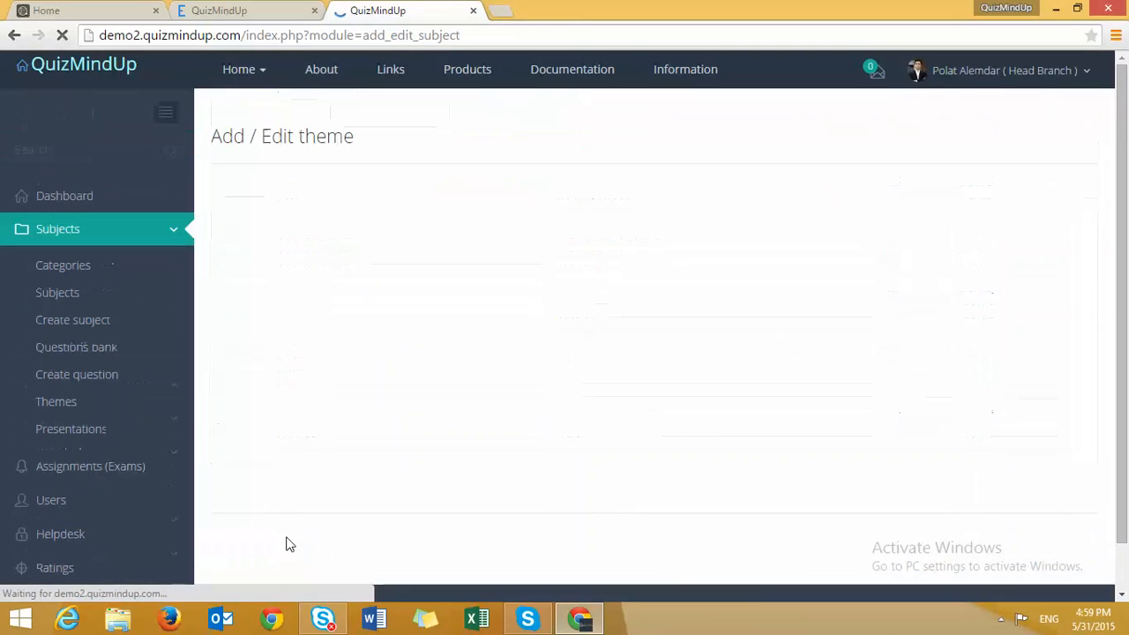
click(427, 214)
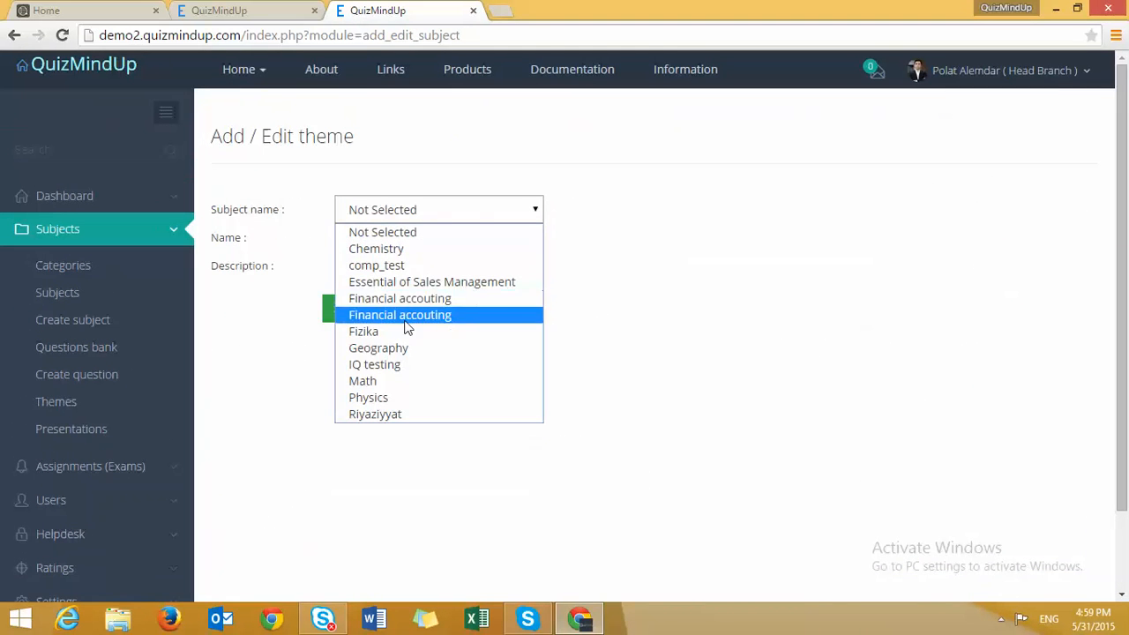
click(423, 282)
click(411, 243)
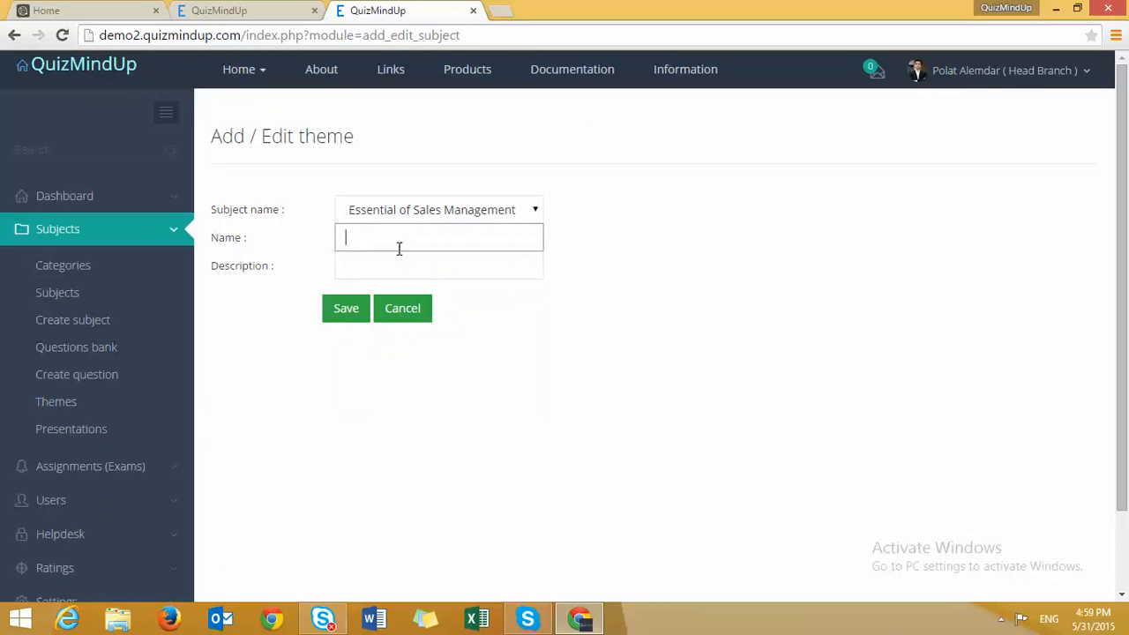
click(61, 382)
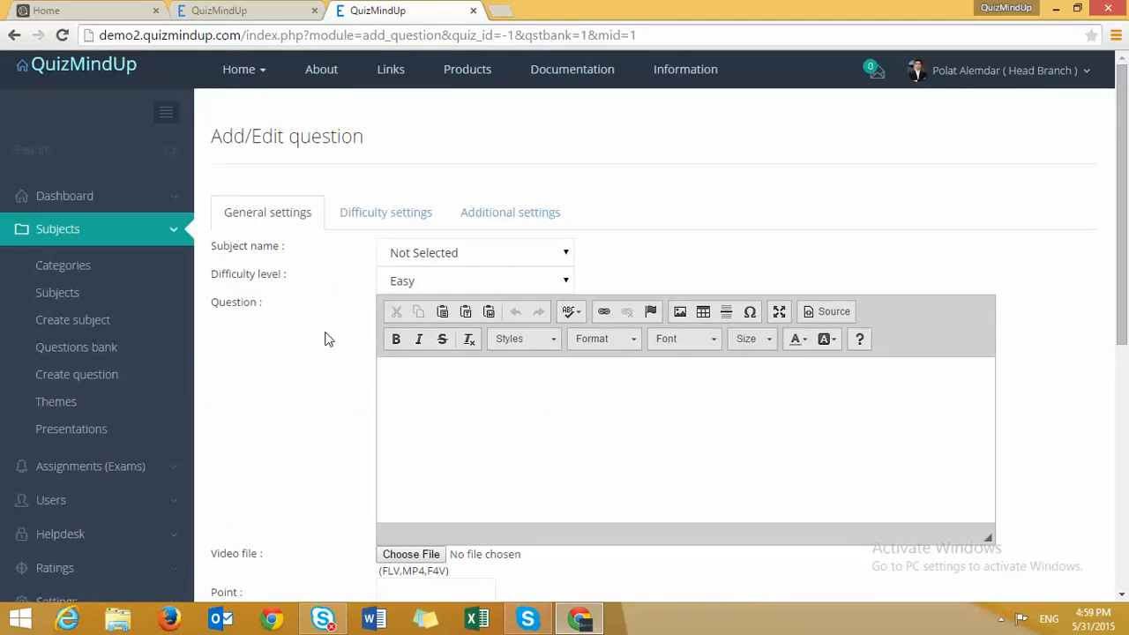
- Set subject Math and difficulty Easy, and type the question 'What will be the result 2+2'
click(423, 253)
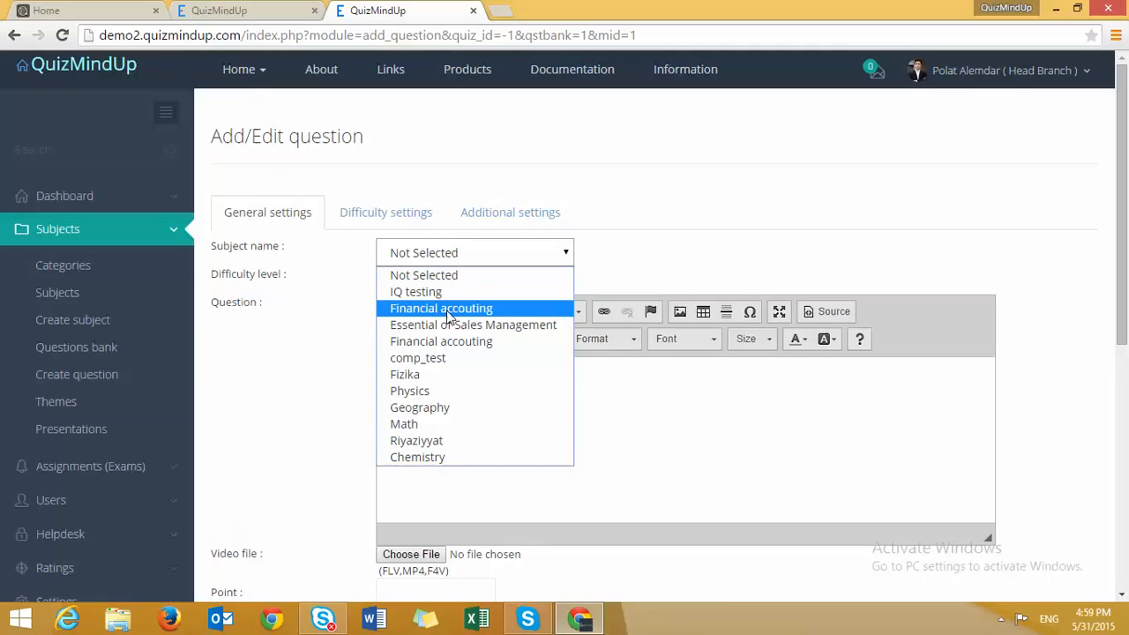
click(428, 308)
click(446, 253)
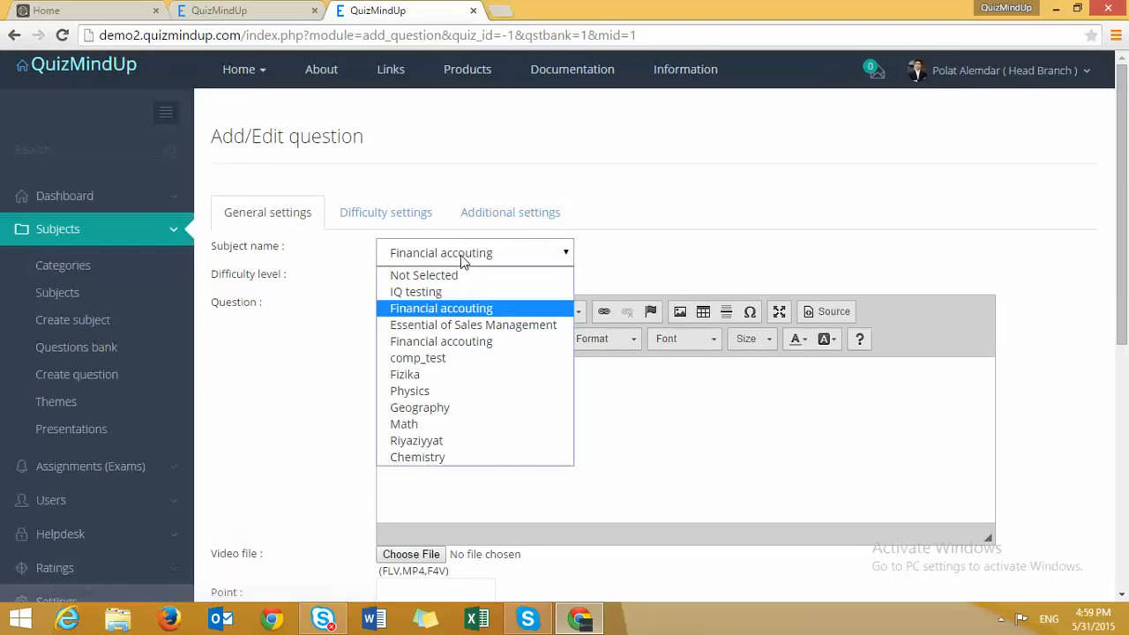
click(424, 431)
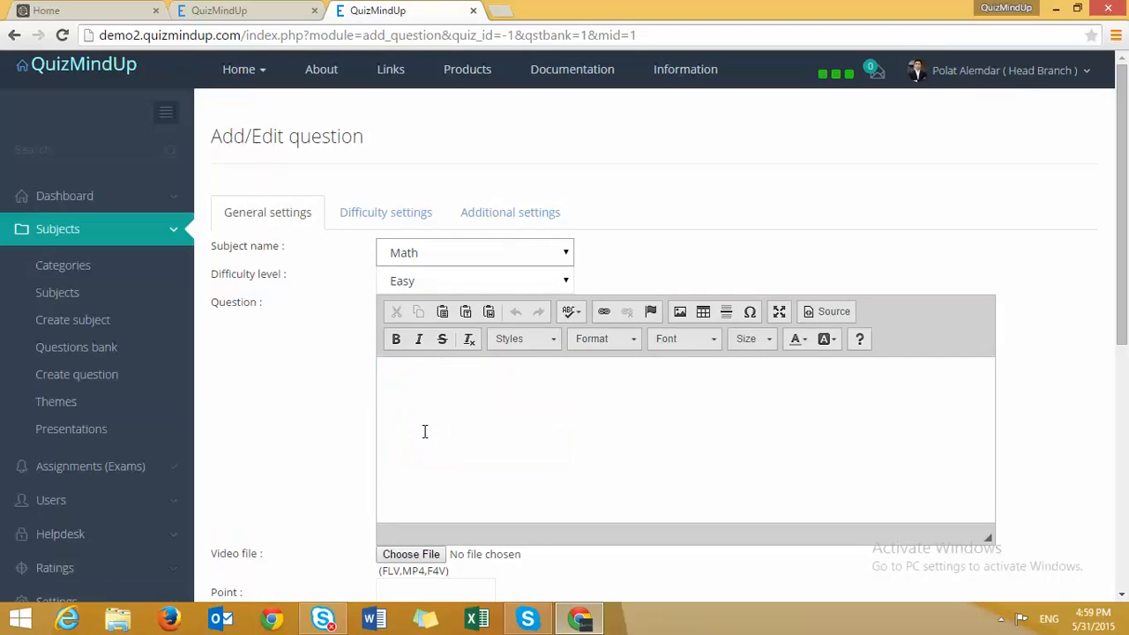
click(473, 291)
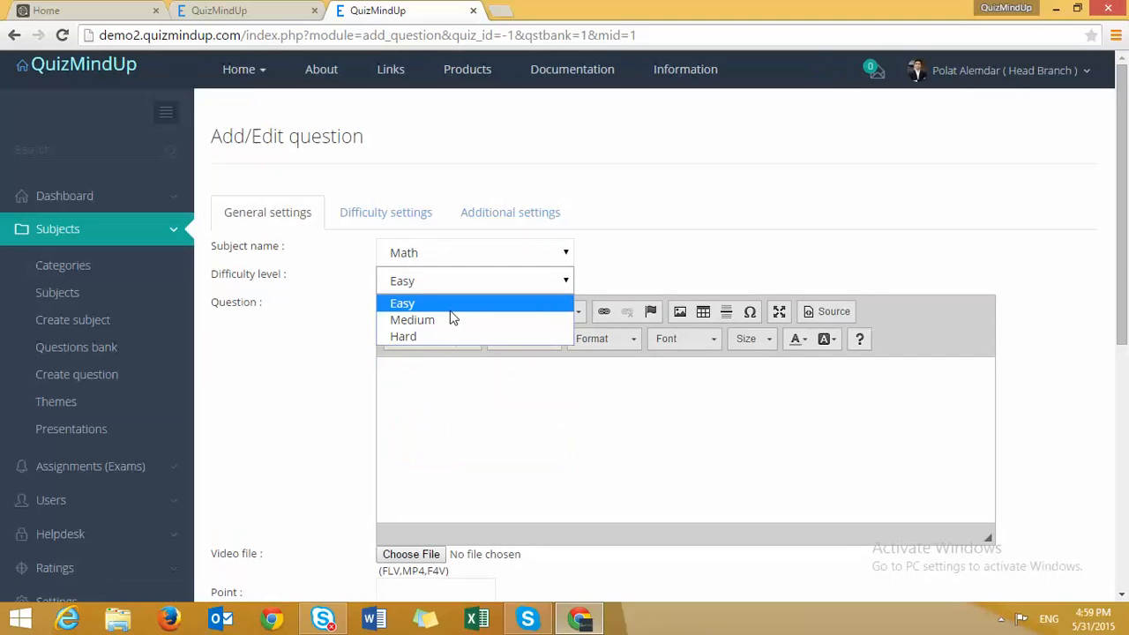
click(453, 305)
click(397, 413)
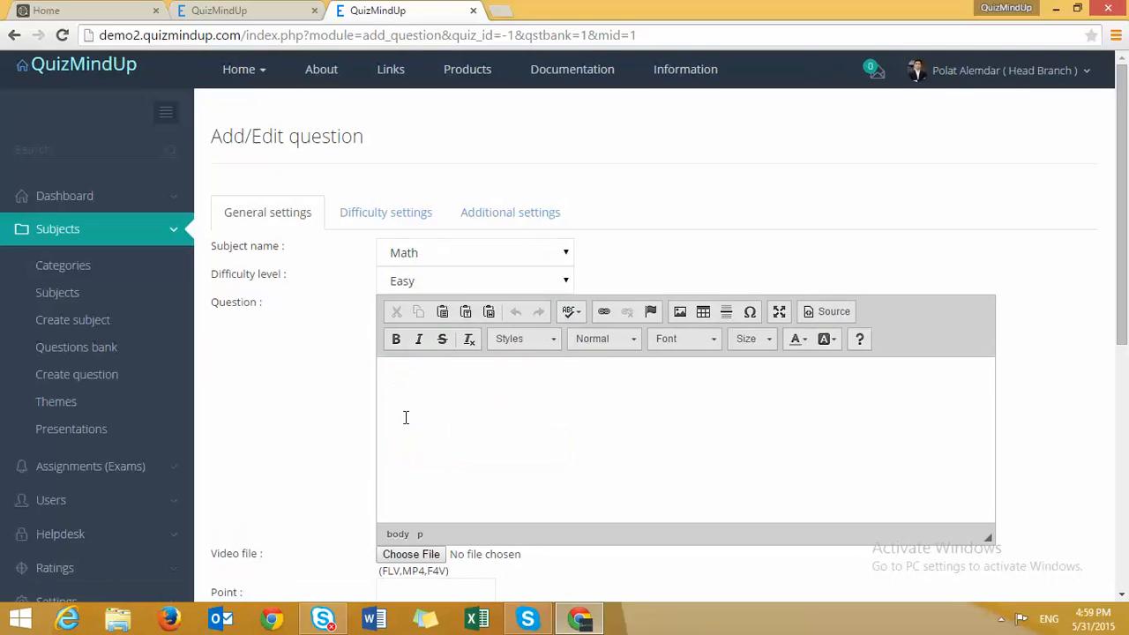
text(What will be the result 2+2?)
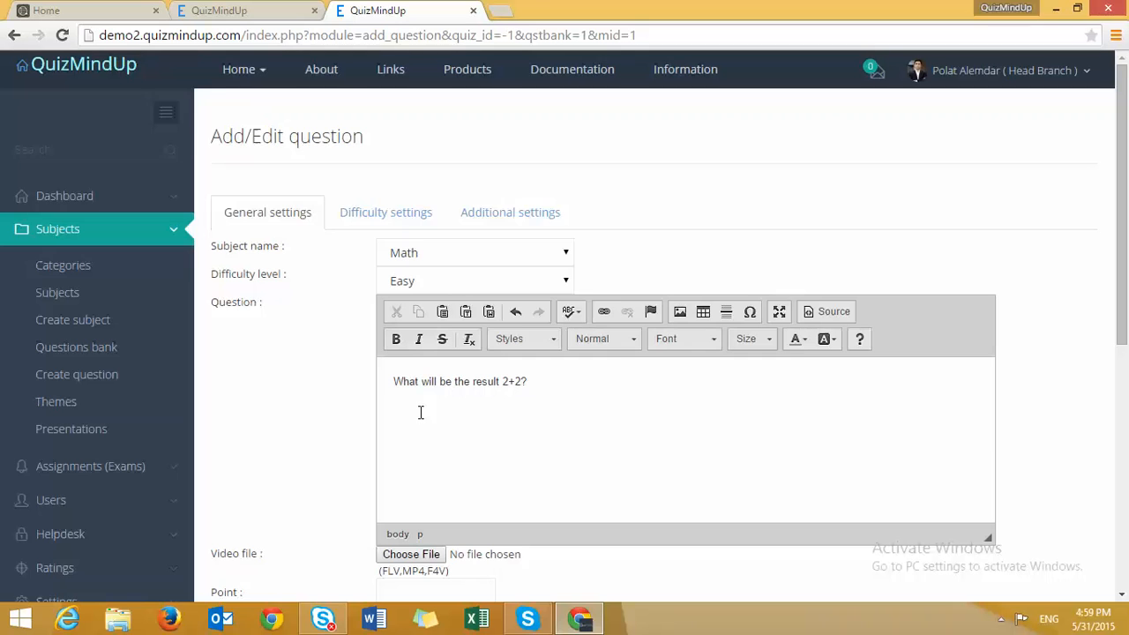
scroll(421, 408, down, 1)
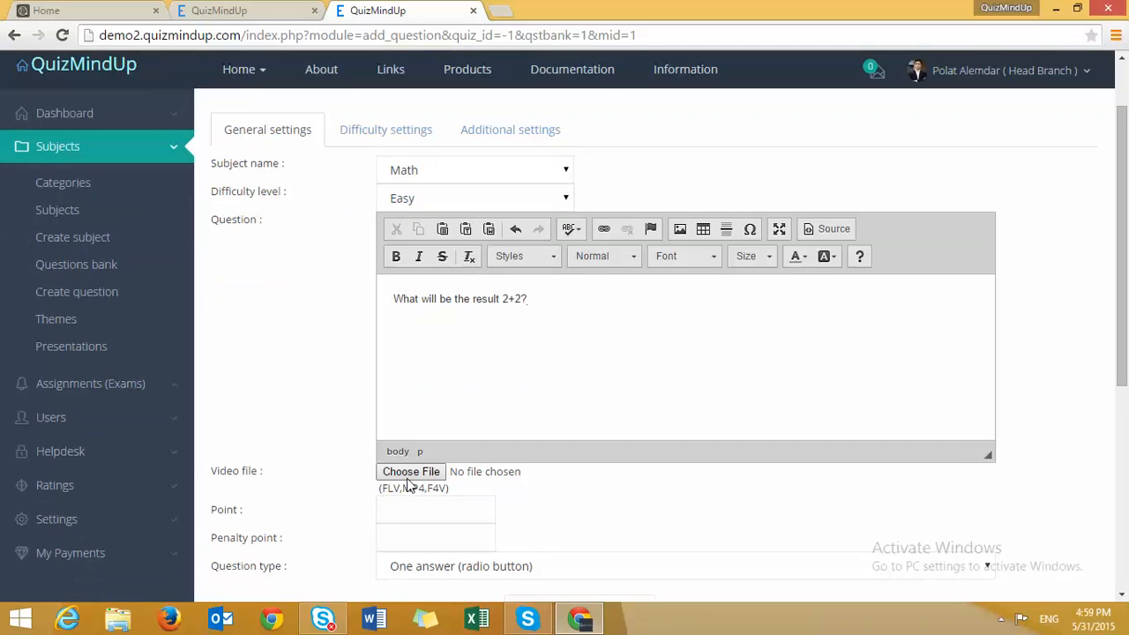
scroll(410, 486, down, 1)
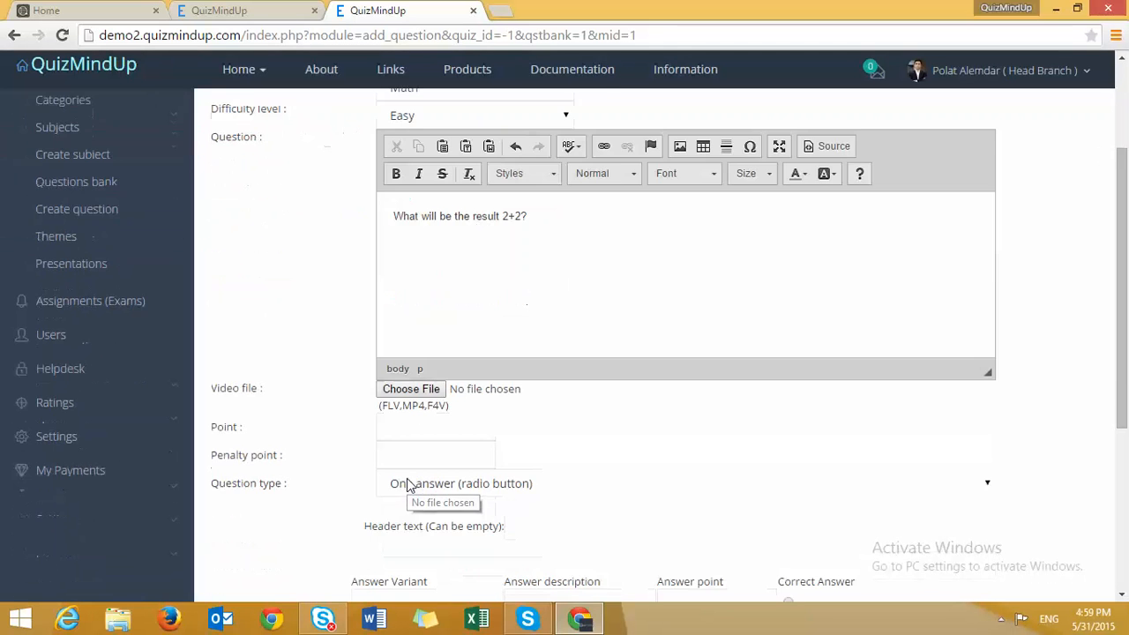
click(402, 424)
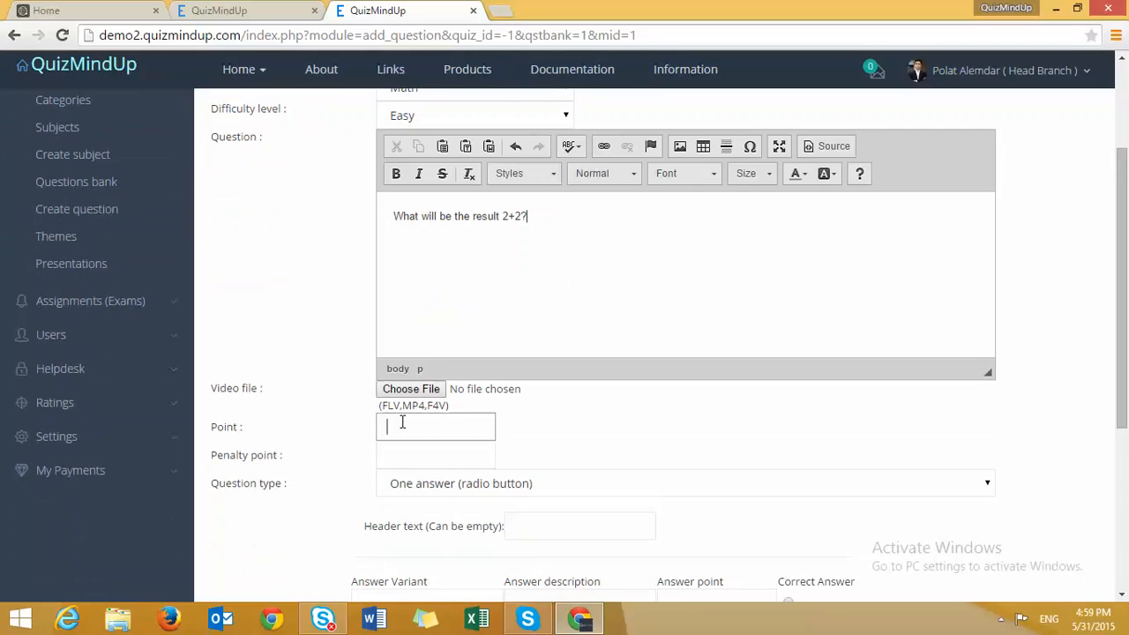
text(2)
click(416, 460)
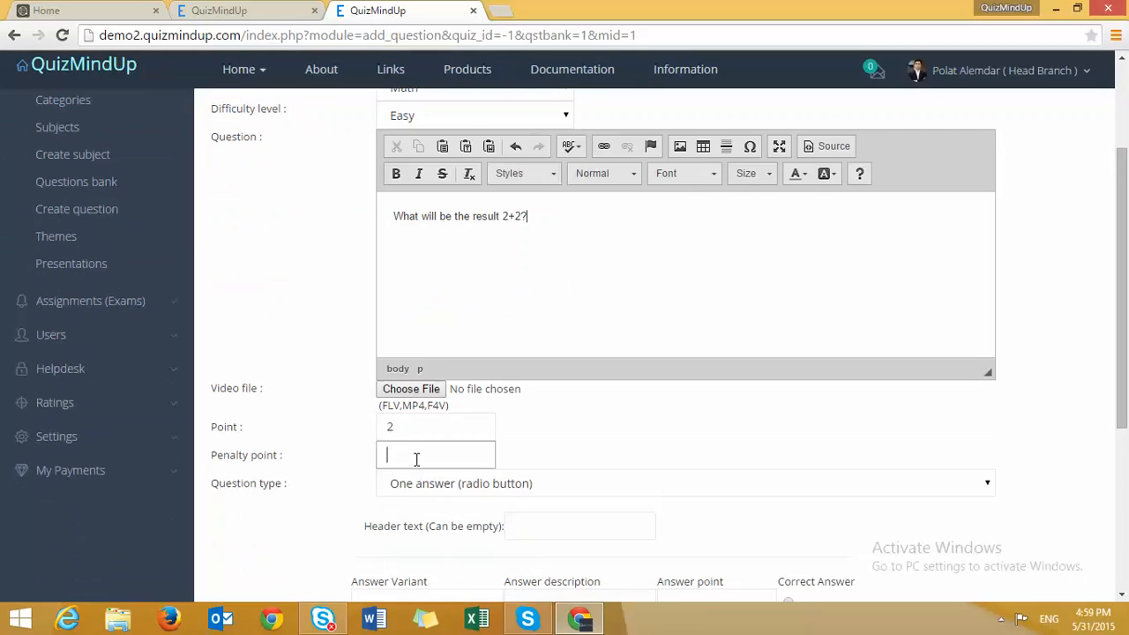
text(1)
click(318, 488)
click(352, 502)
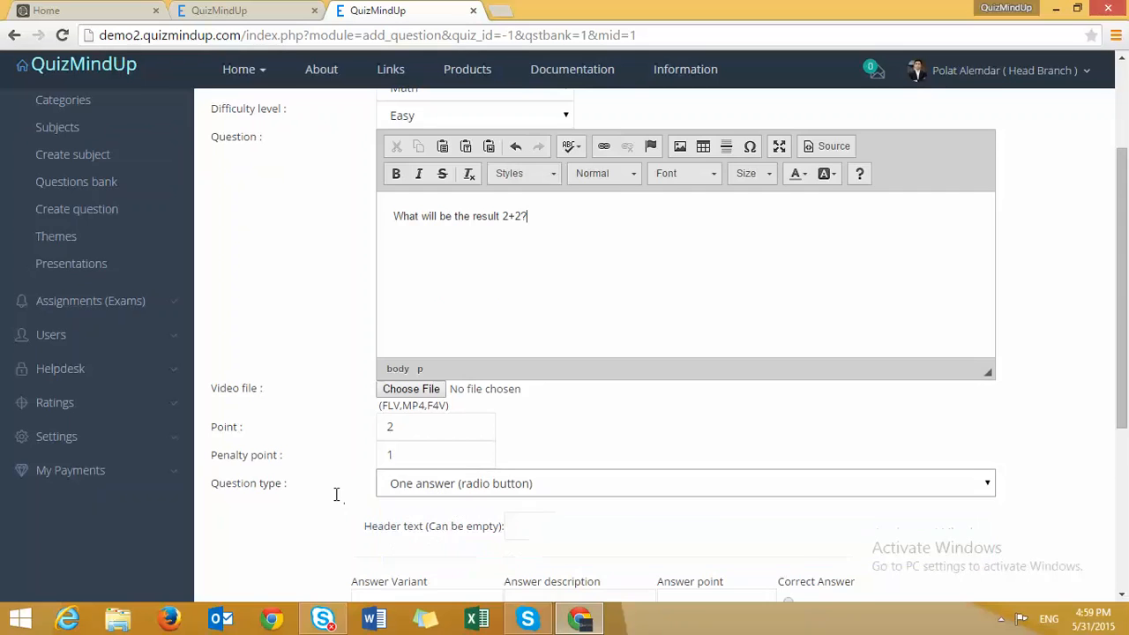
scroll(343, 490, down, 1)
click(452, 406)
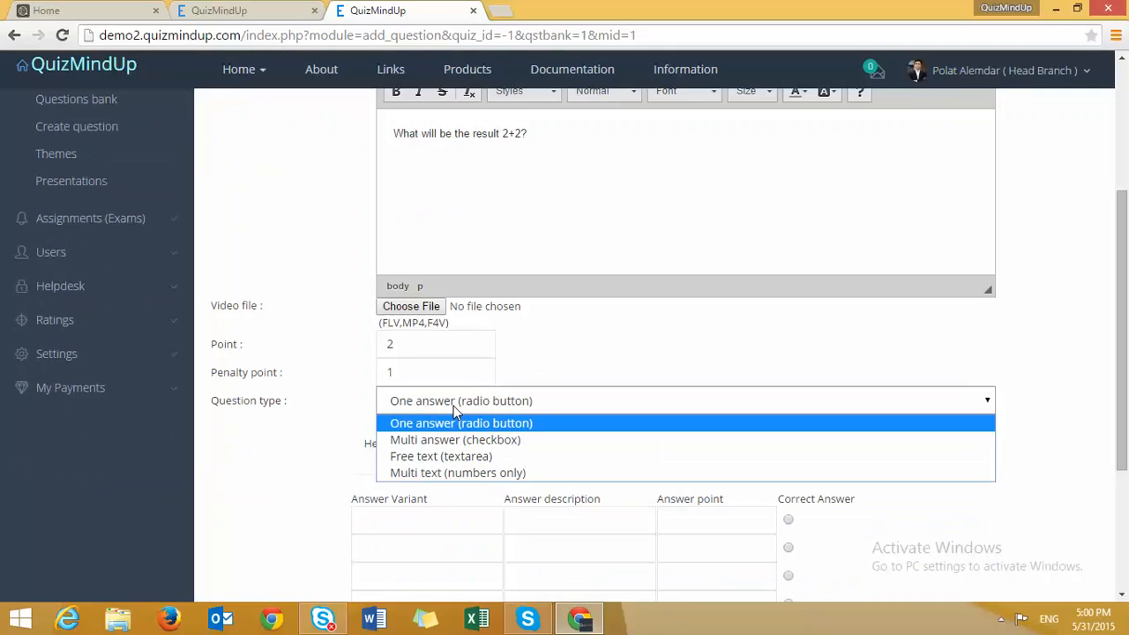
click(495, 428)
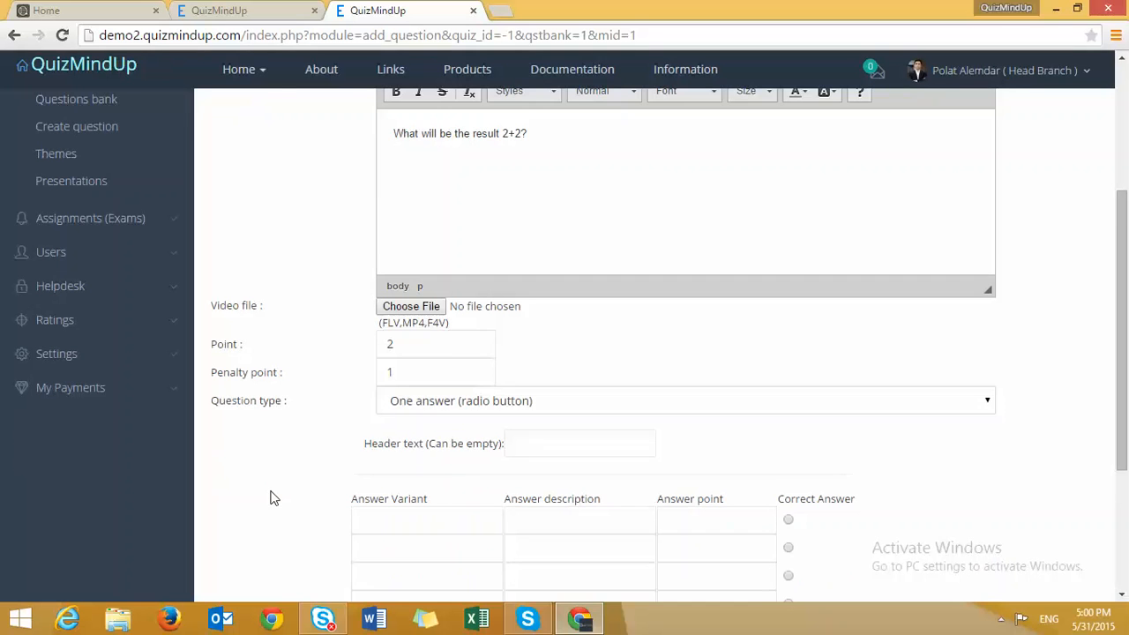
- Enter 4, 5, 6 and 7 as the four answer variants
scroll(278, 499, down, 1)
click(387, 438)
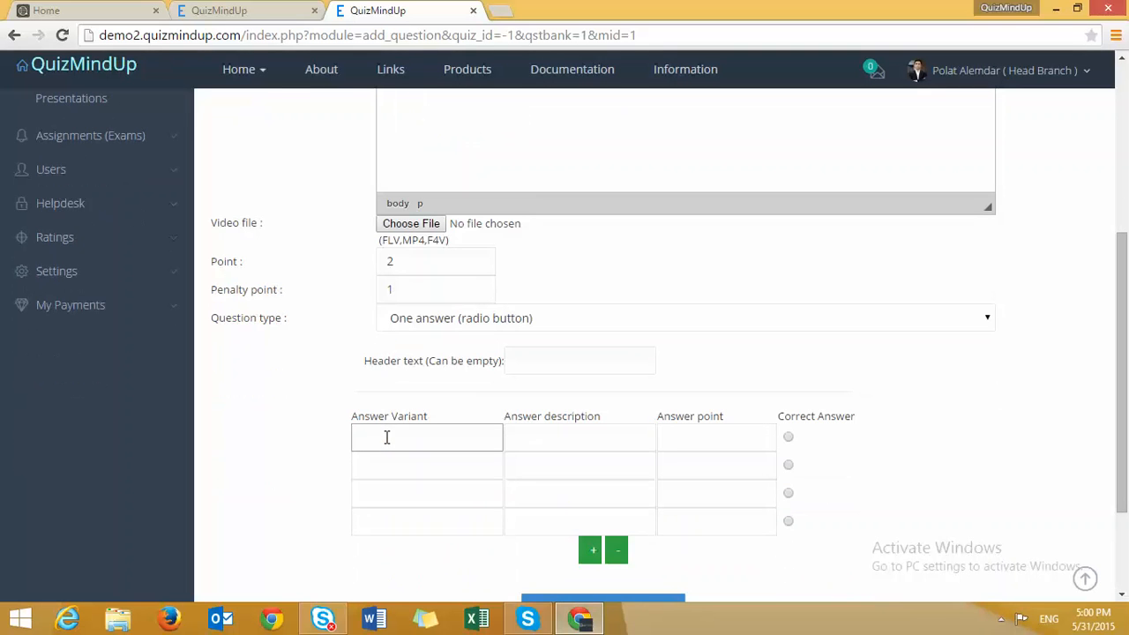
text(4)
click(367, 460)
text(5)
click(375, 499)
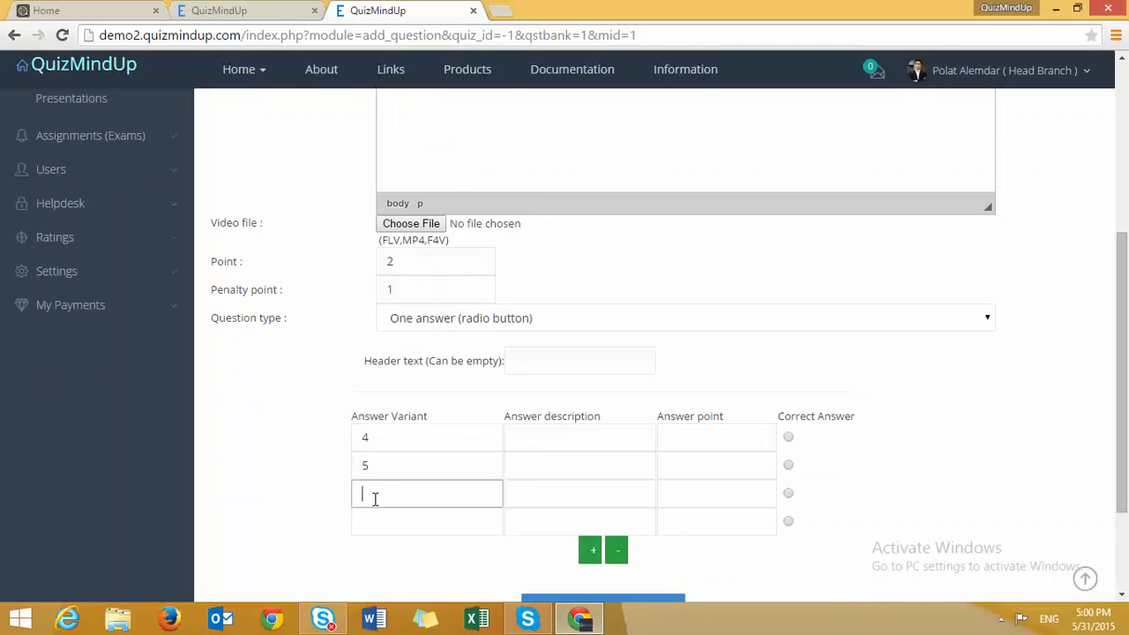
text(6)
click(391, 520)
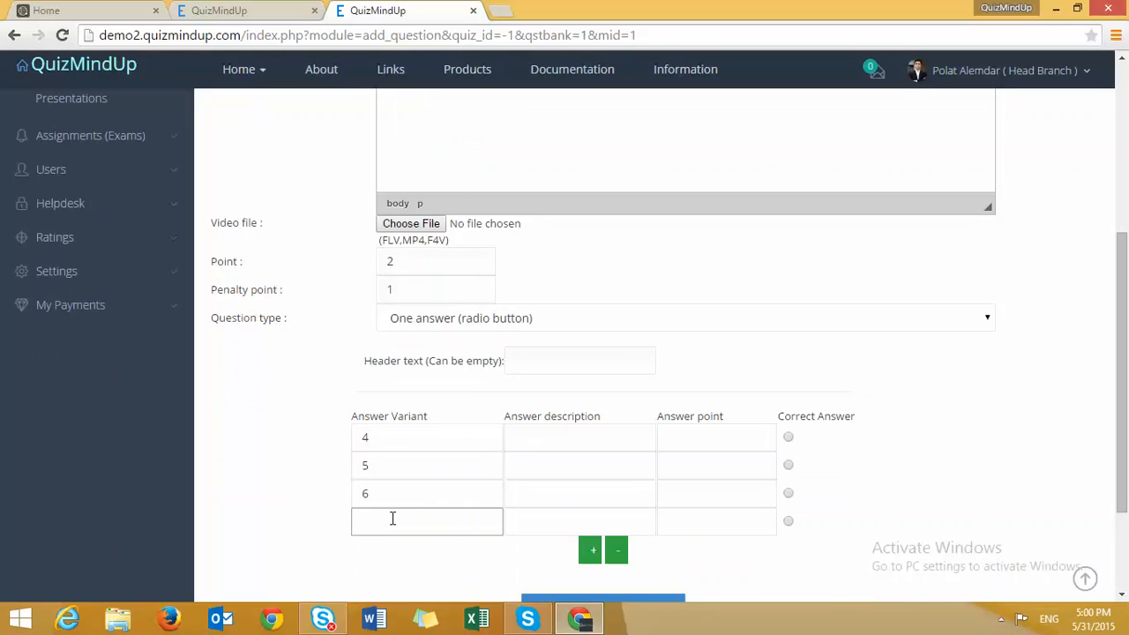
text(7)
- Mark 4 as correct, then switch to Multi answer (checkbox) with the first two answers checked
click(789, 437)
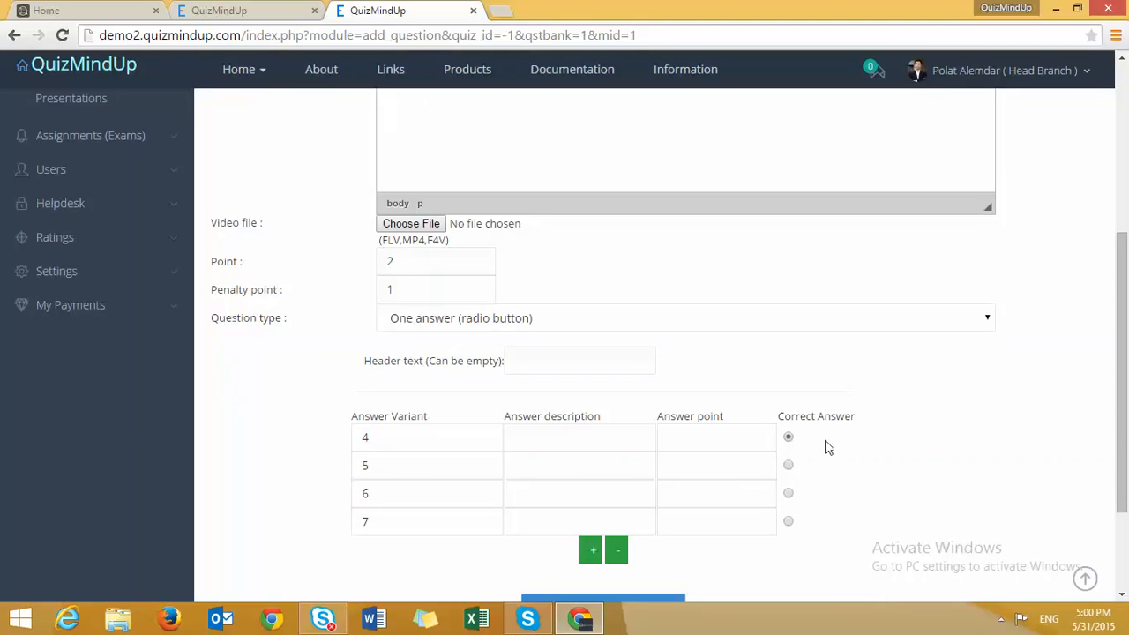
click(643, 317)
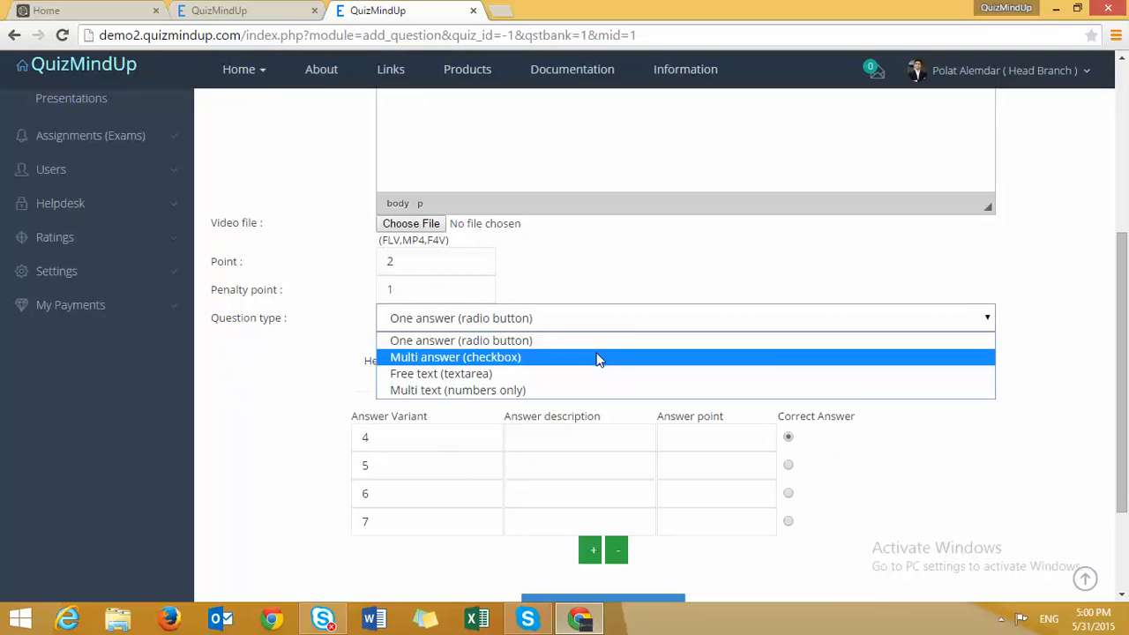
click(599, 357)
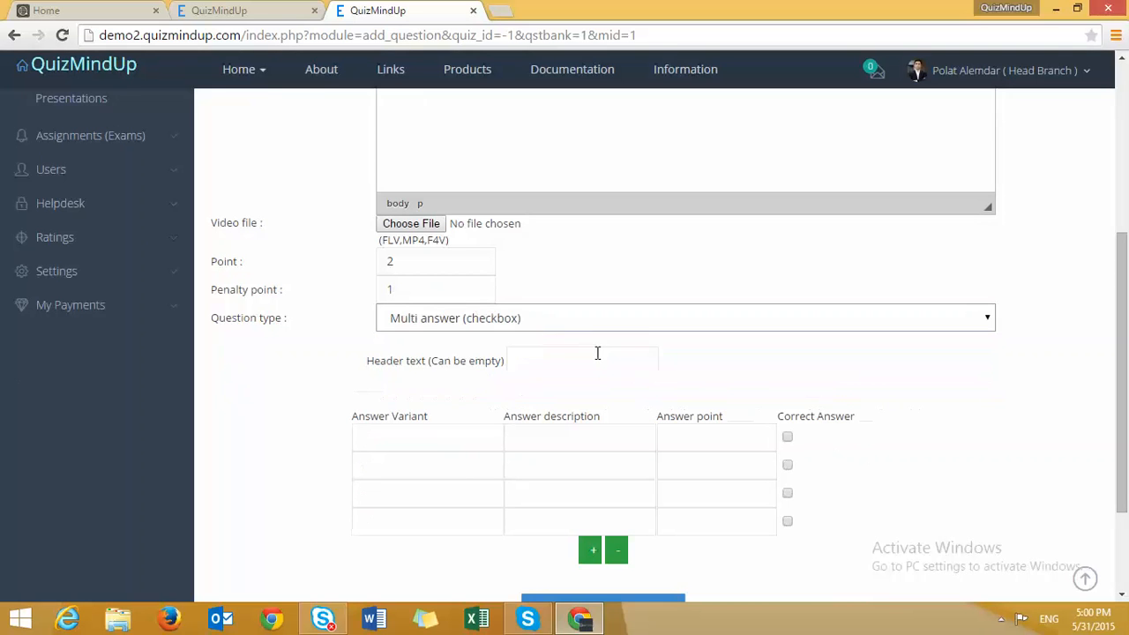
click(787, 439)
click(788, 465)
- Change the question type to Free text (textarea)
click(426, 439)
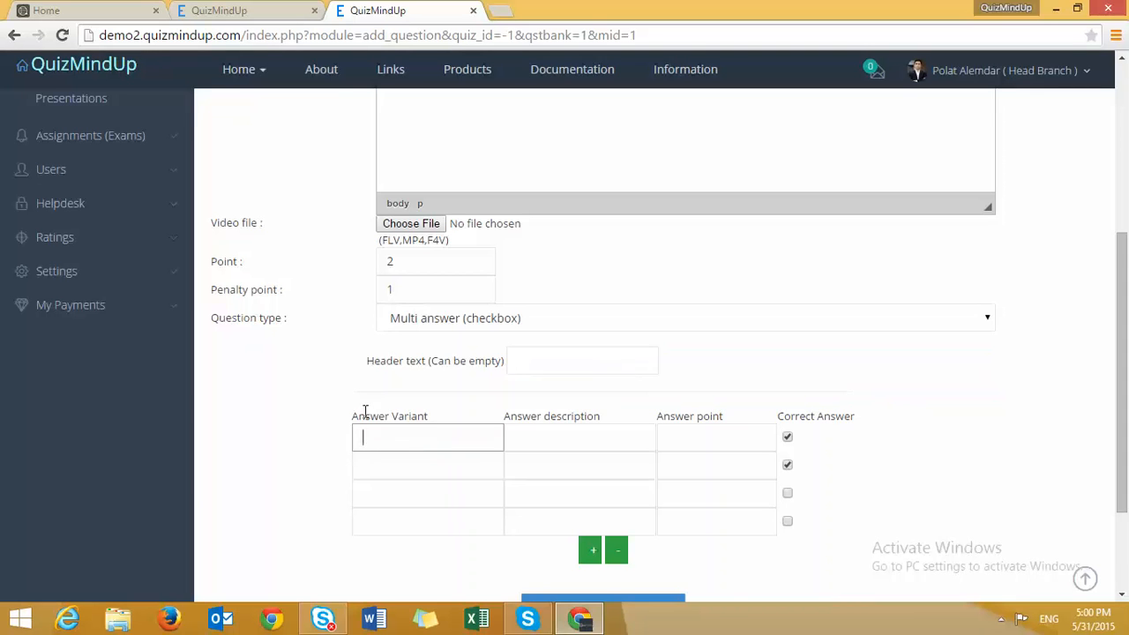
click(486, 322)
click(485, 375)
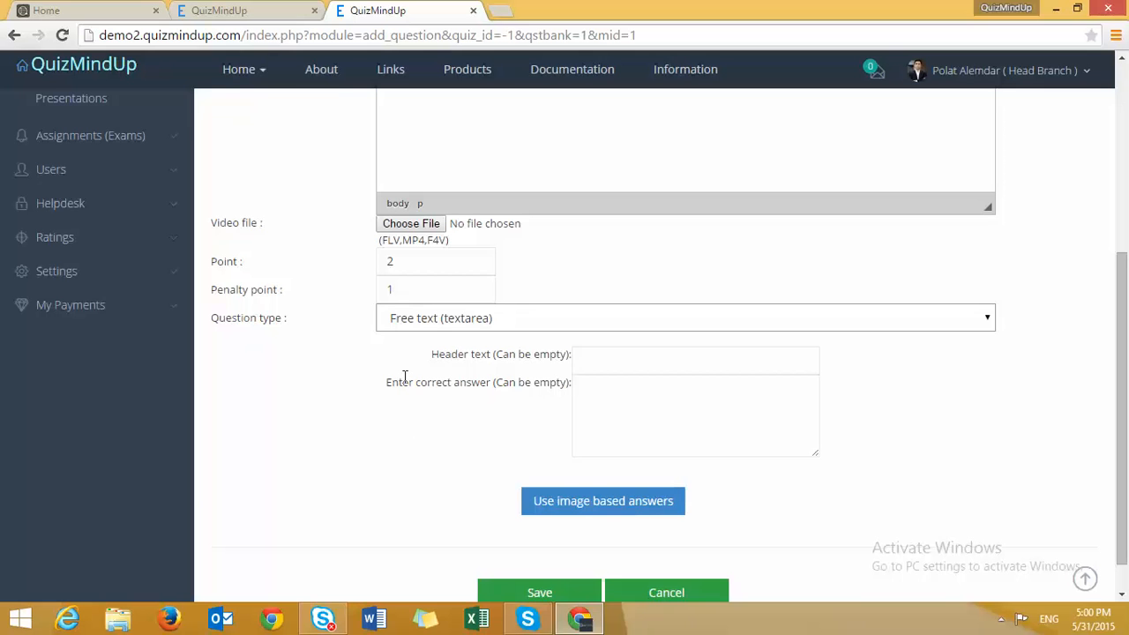
- Keep Free text (textarea), toggle Use image based answers, and go to Difficulty settings
click(494, 316)
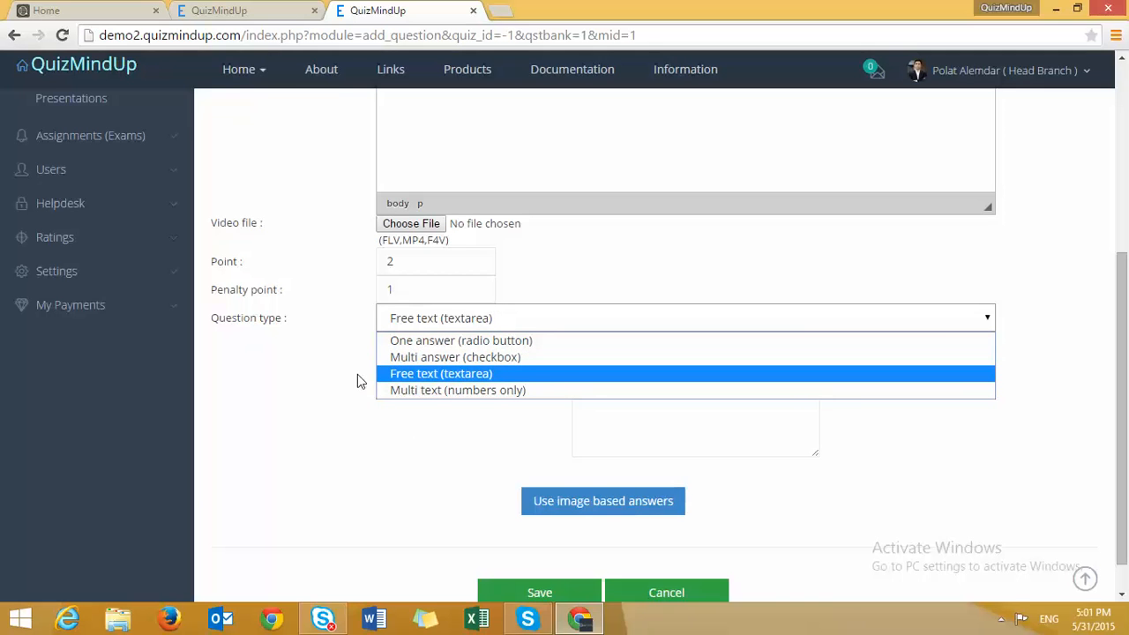
click(333, 390)
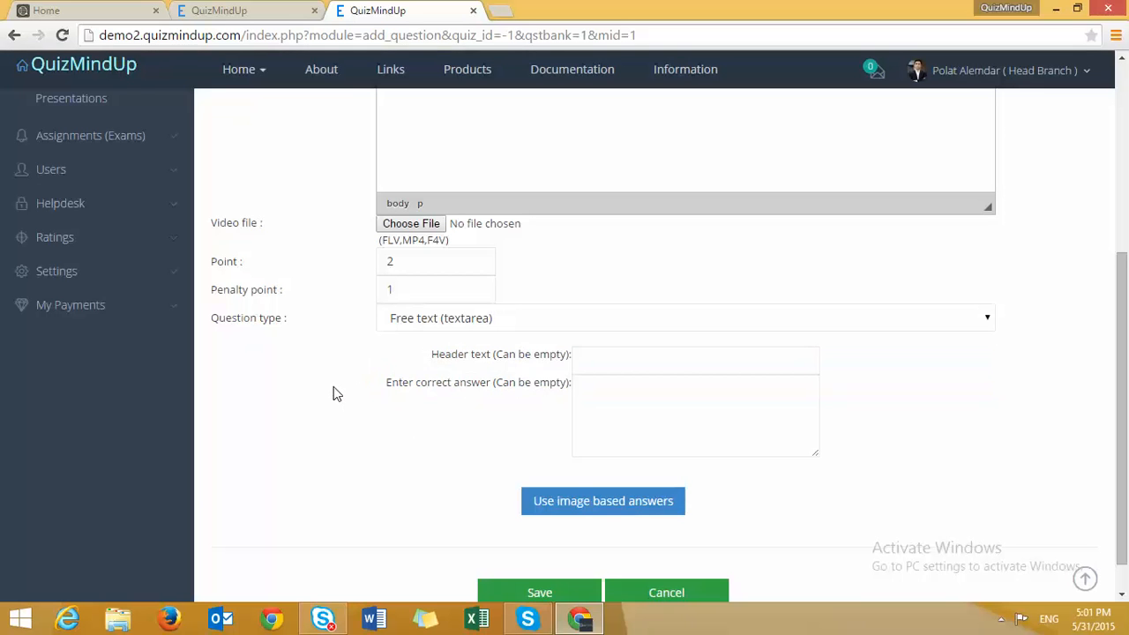
scroll(332, 394, down, 1)
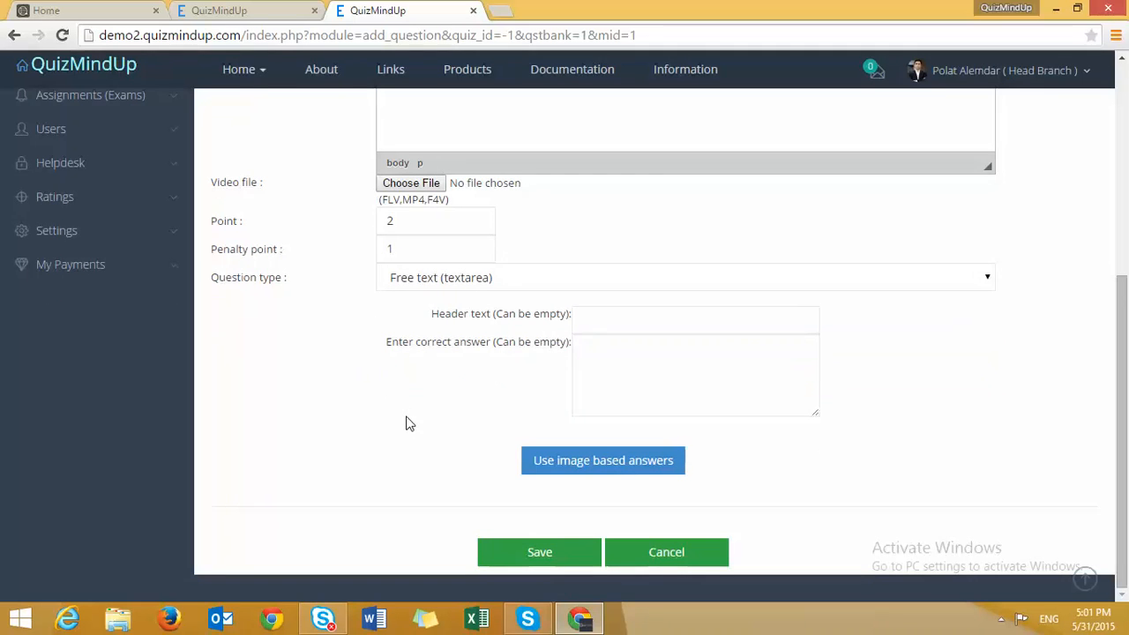
click(599, 462)
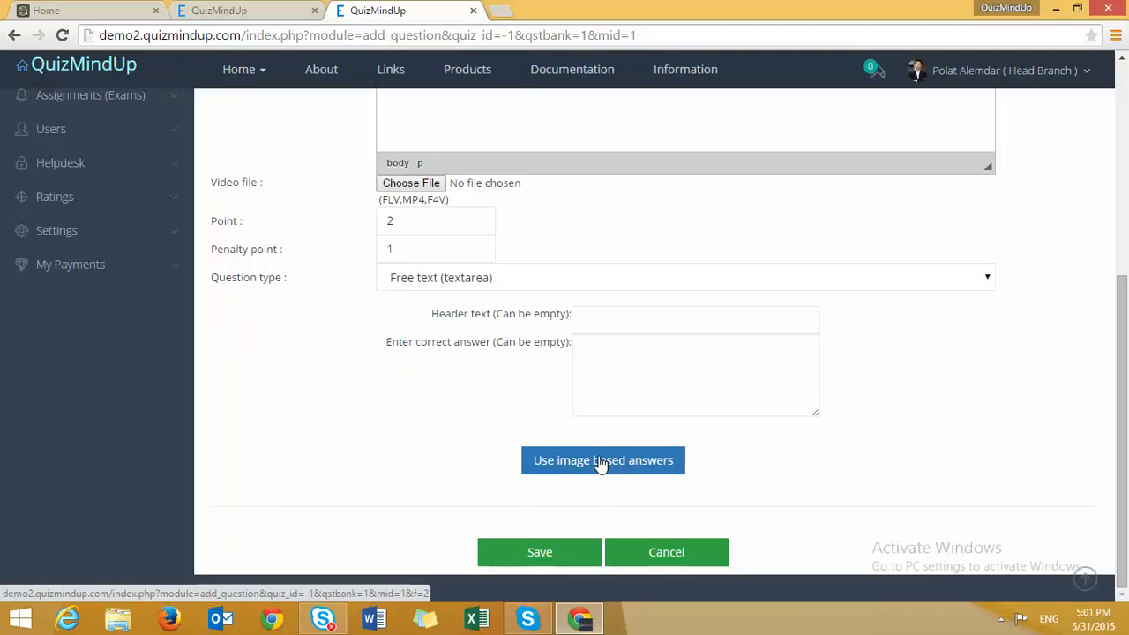
scroll(600, 463, up, 5)
click(433, 212)
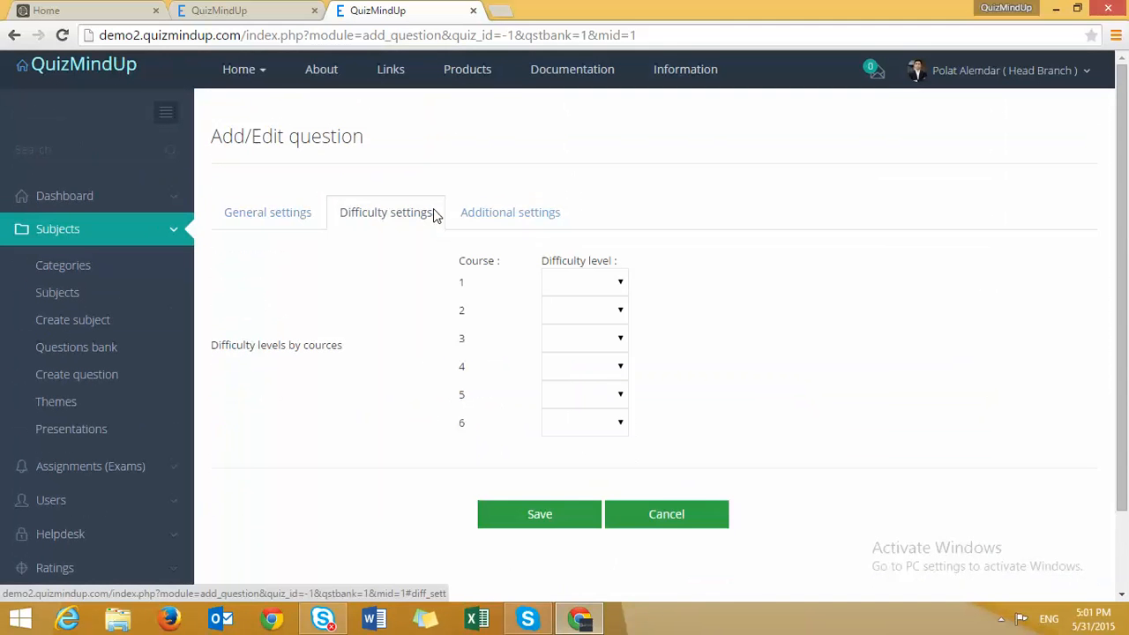
- Choose Easy for course 1, Medium for course 3 and Hard for course 4
click(557, 283)
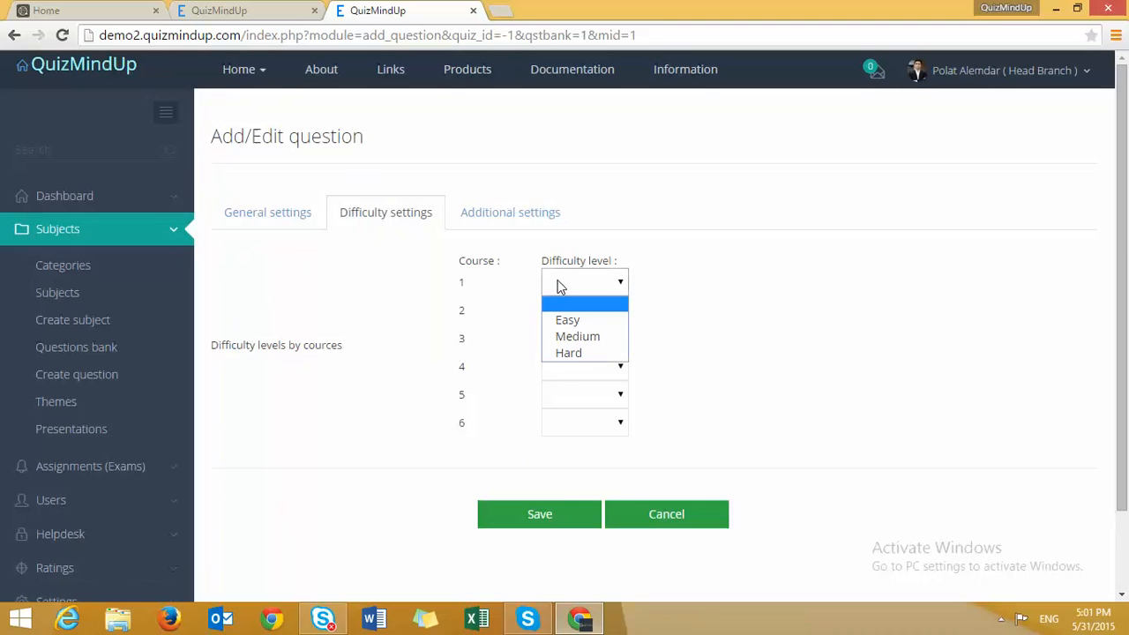
click(484, 308)
click(578, 291)
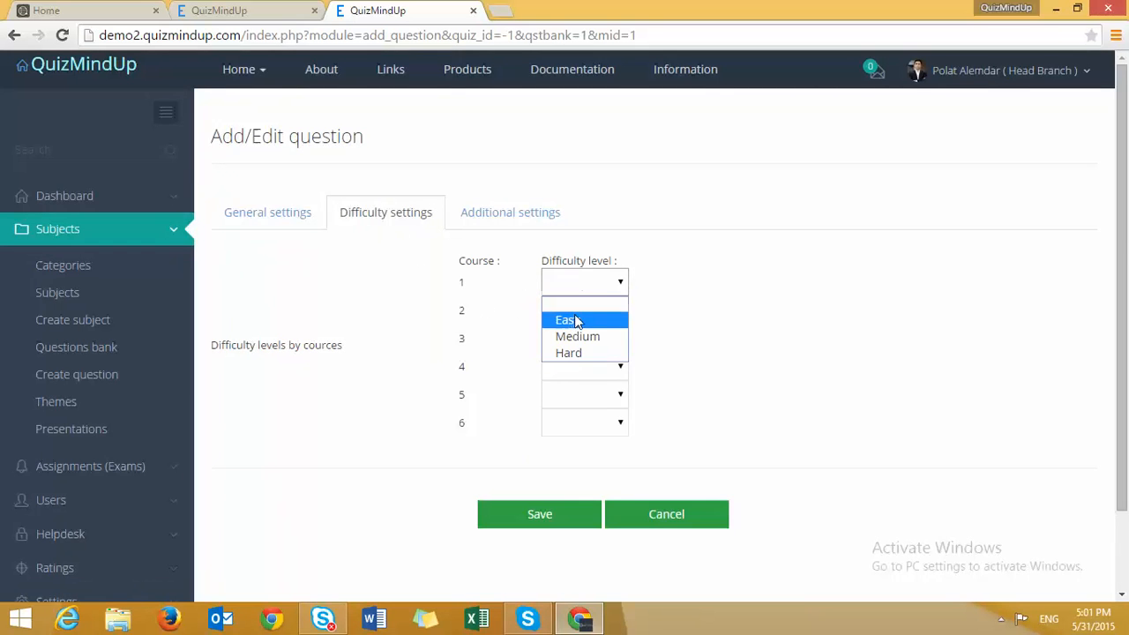
click(572, 320)
click(581, 338)
click(575, 391)
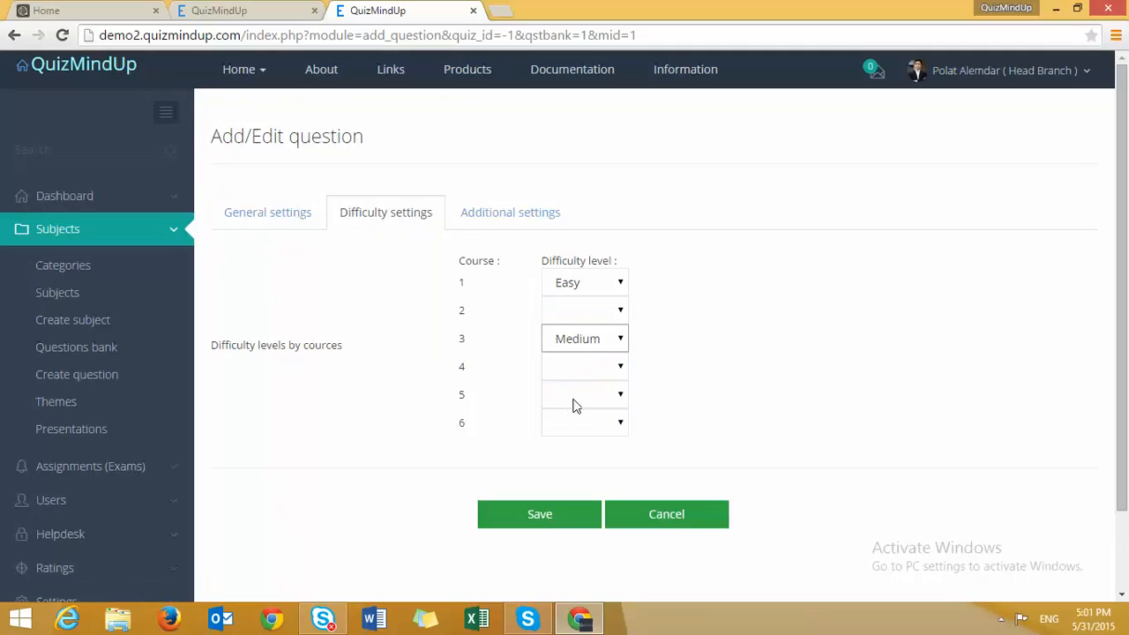
click(575, 368)
click(567, 437)
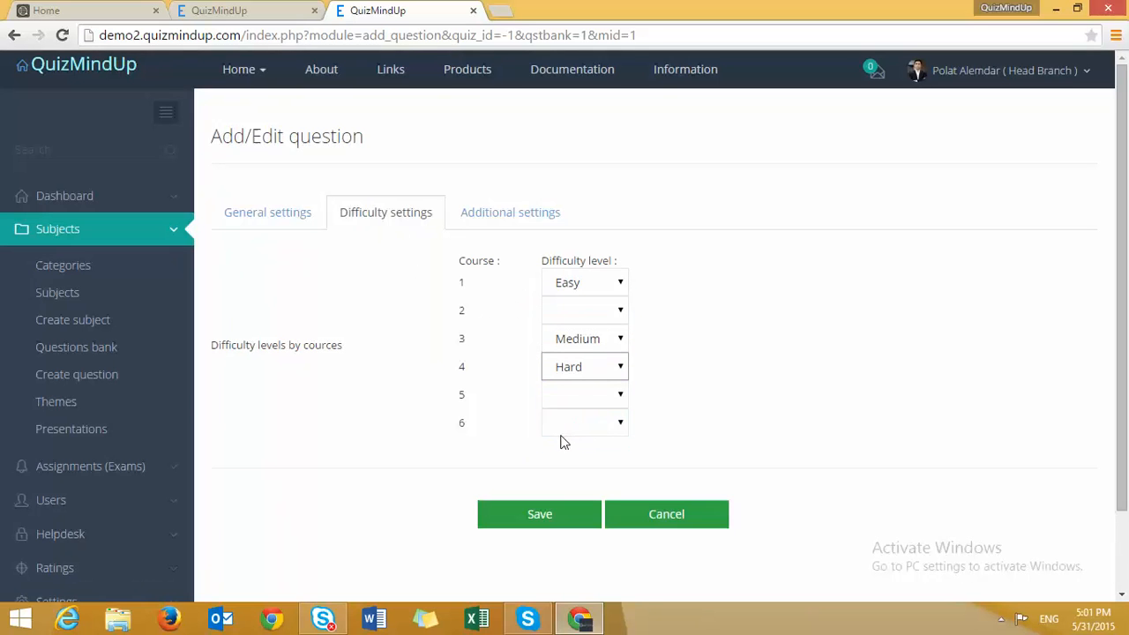
click(547, 213)
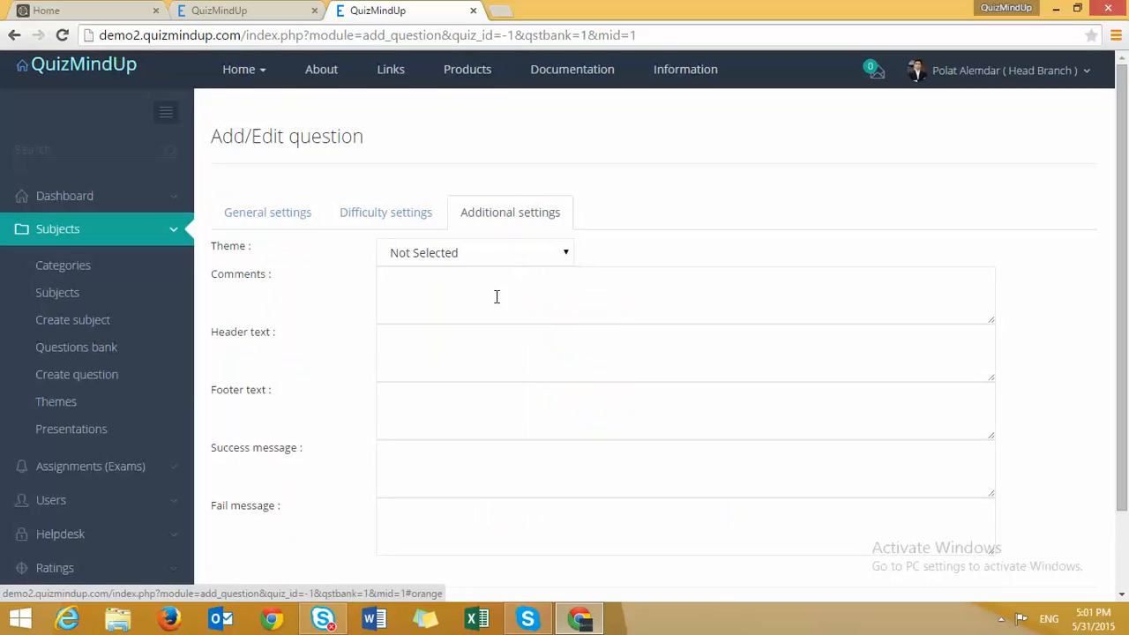
- Set the theme to Basis of Math and enter 'sdfg' as the question comment
click(483, 259)
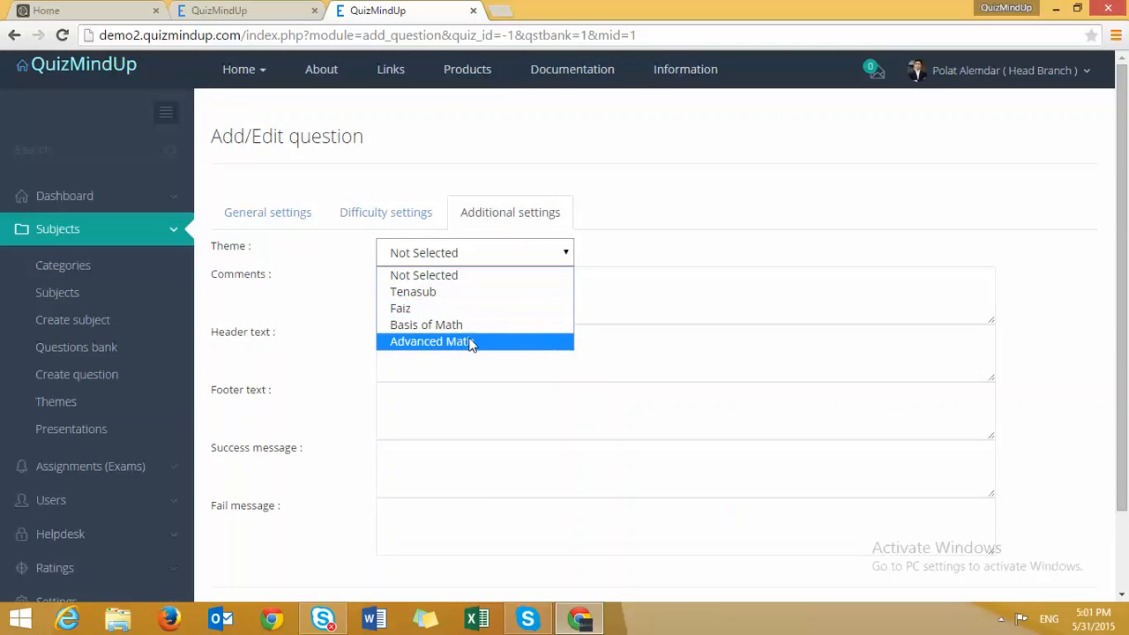
click(471, 326)
click(459, 310)
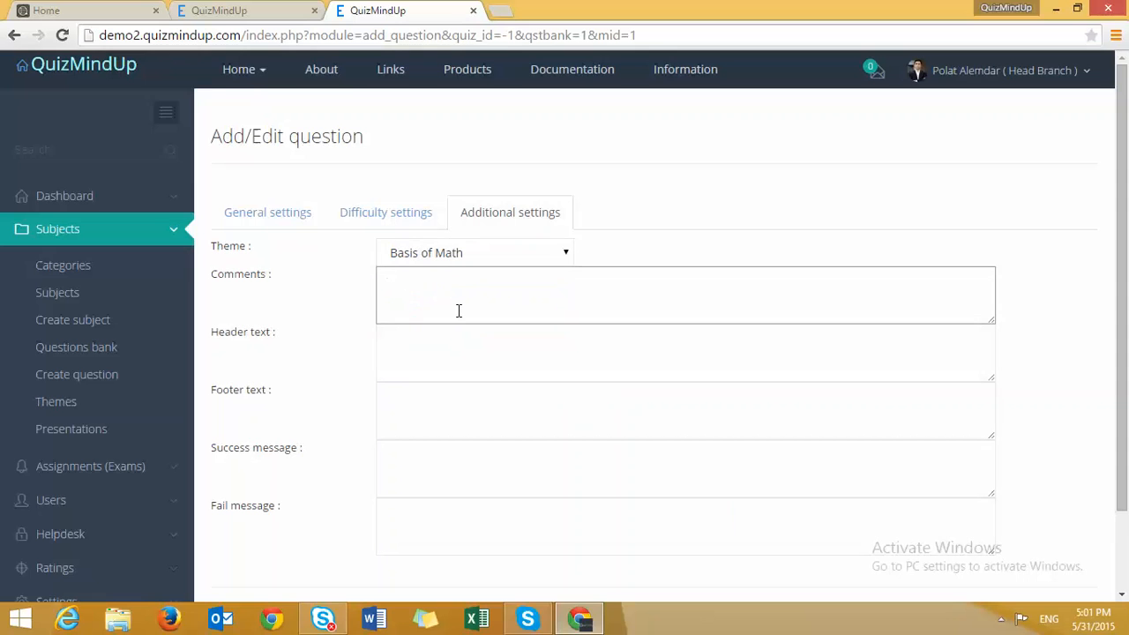
text(sdfg)
double_click(402, 280)
- Fill header 'dfg', footer 'sdfg', success message 'sdfg' and fail message 'sdgf'
click(434, 363)
text(dfg)
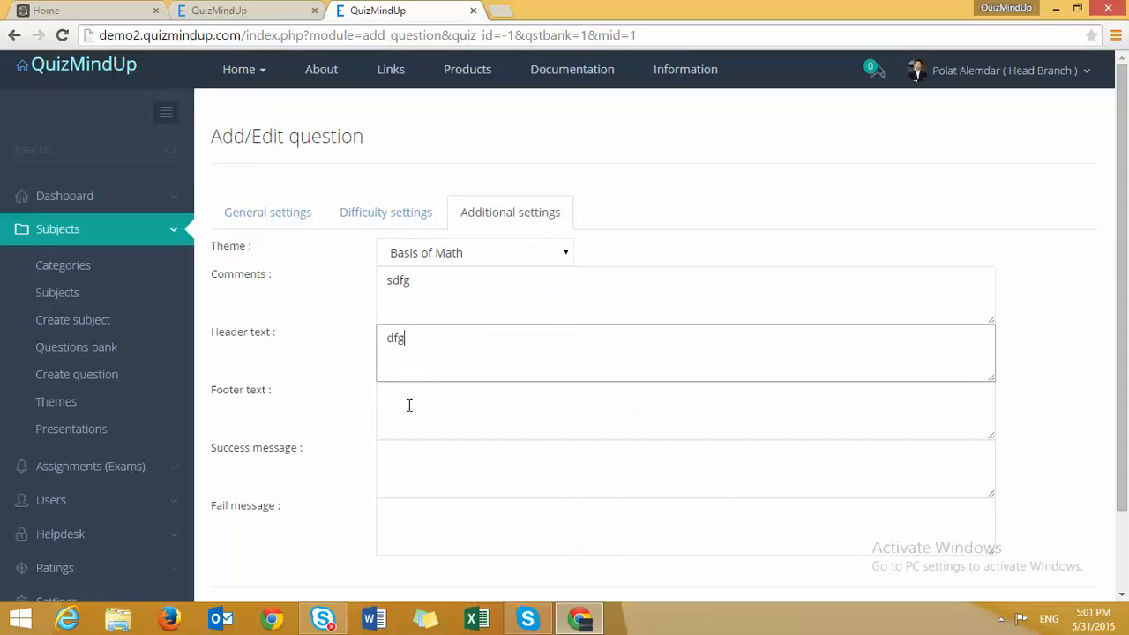
click(409, 405)
text(sdfg)
click(399, 458)
text(sdfg)
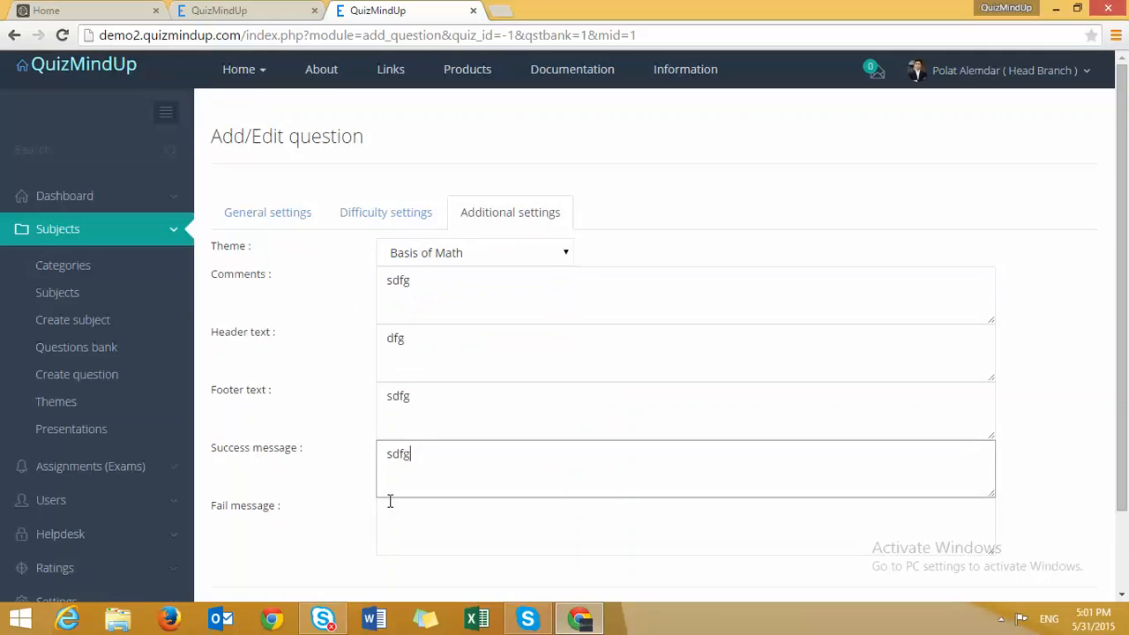
scroll(420, 480, down, 1)
click(420, 464)
text(sdgf)
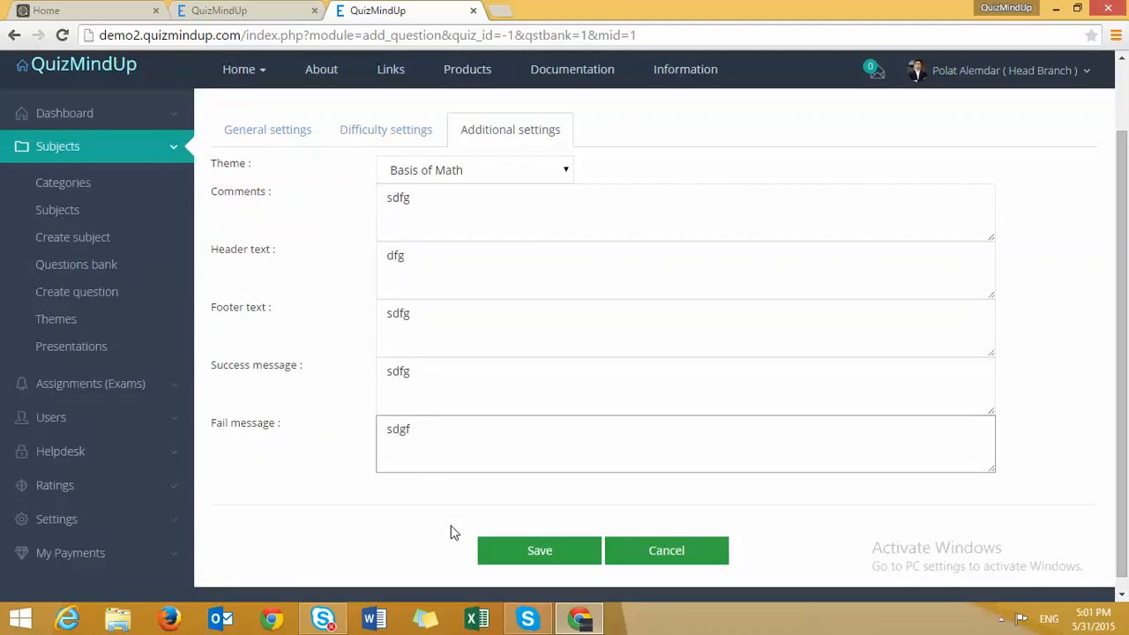
- Return to General settings and cancel out of the question form
click(266, 145)
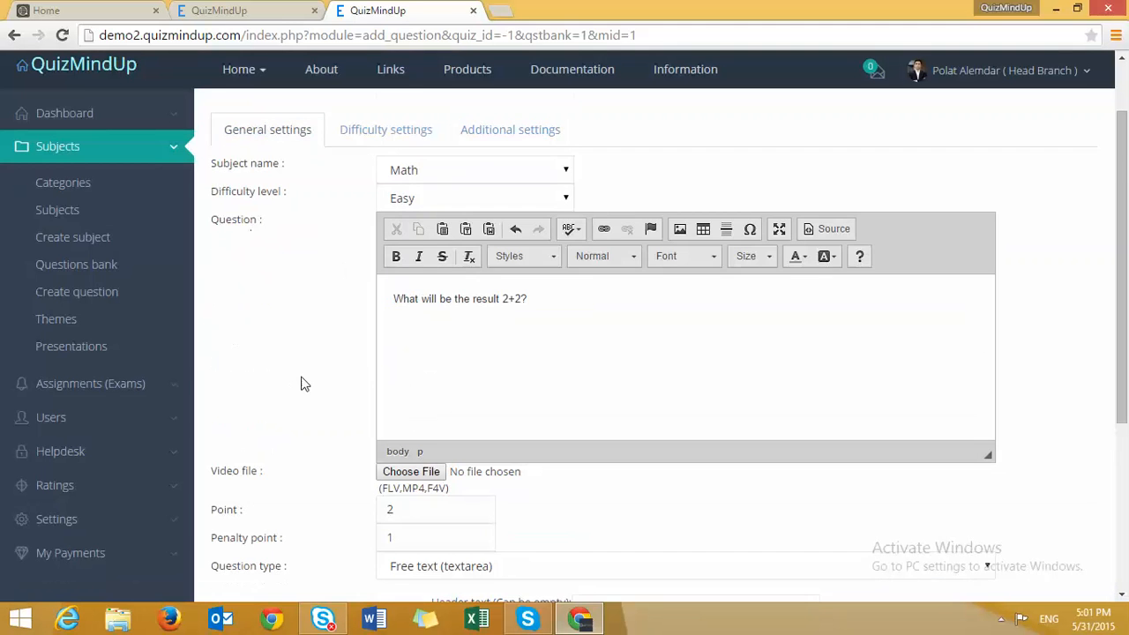
scroll(301, 384, down, 3)
scroll(554, 569, down, 1)
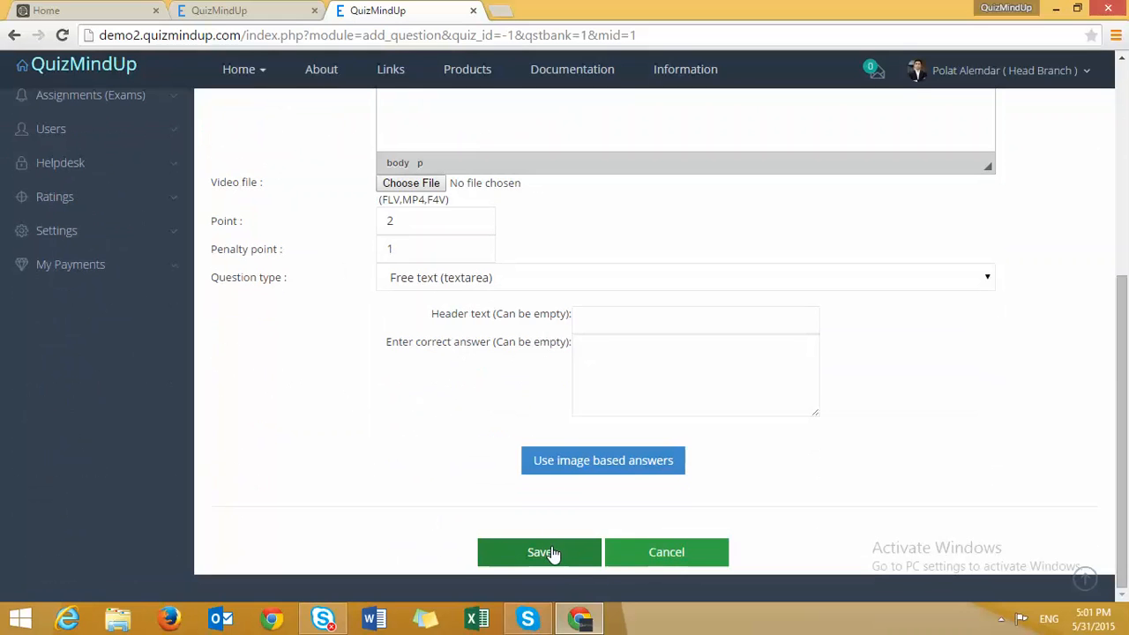
click(645, 561)
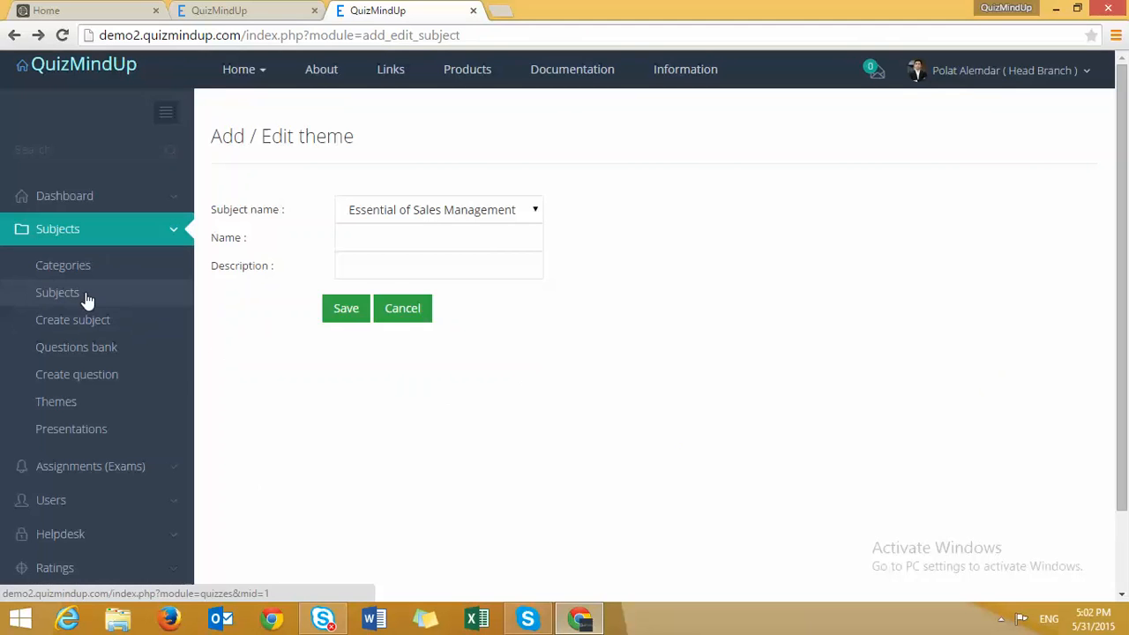
- Open the question bank, filter it to Math questions, then show all questions again
click(77, 349)
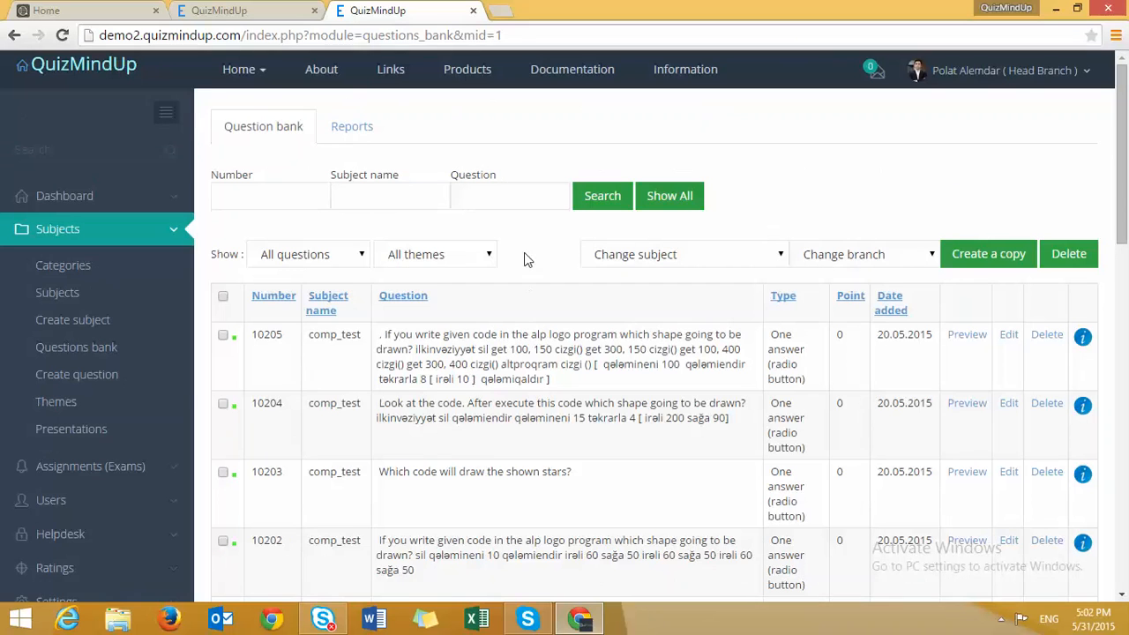
click(358, 255)
click(359, 255)
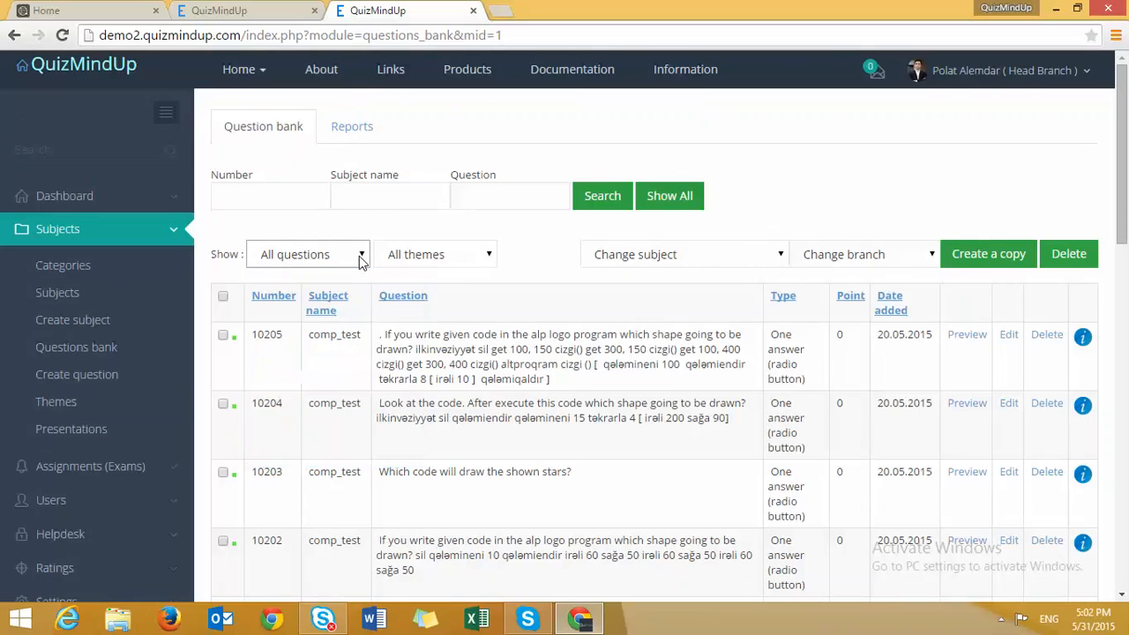
click(456, 260)
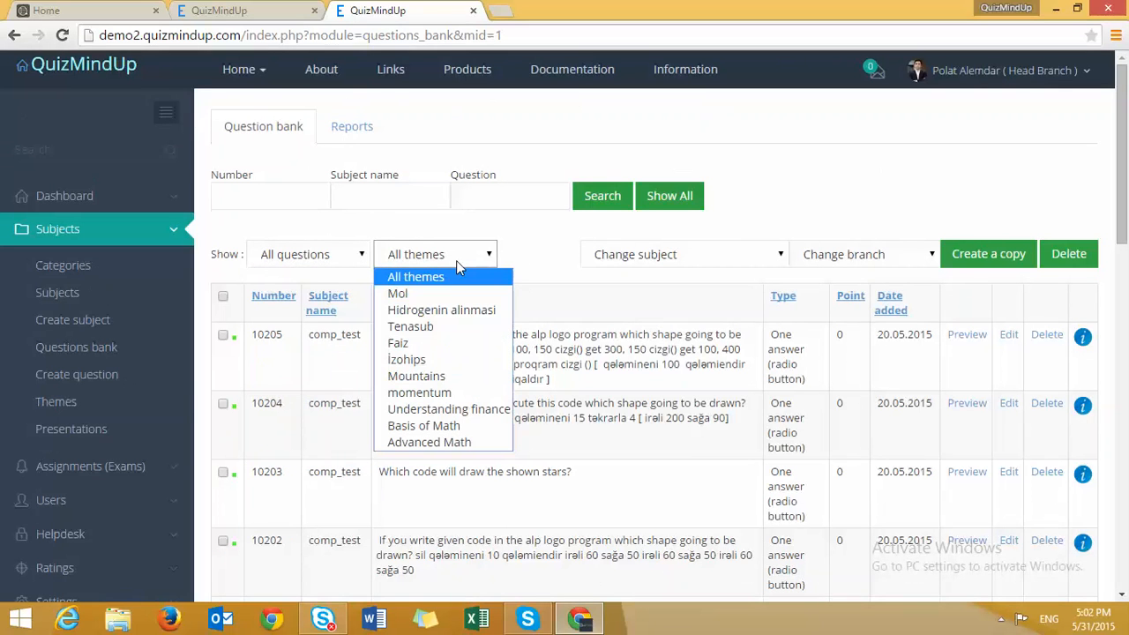
click(456, 260)
click(494, 260)
click(316, 256)
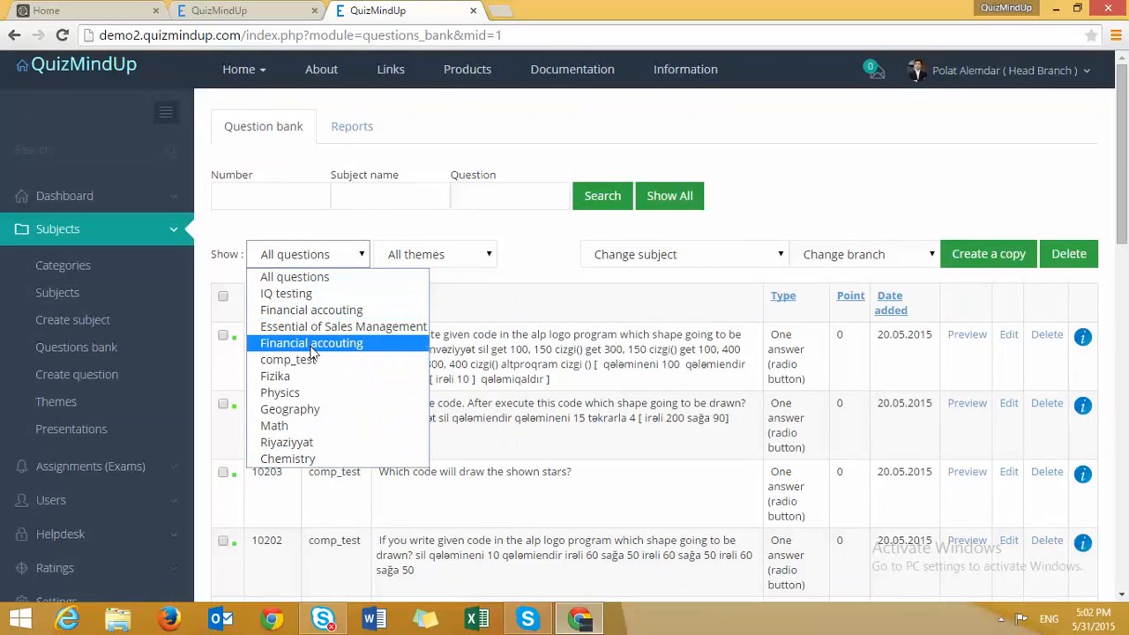
click(275, 425)
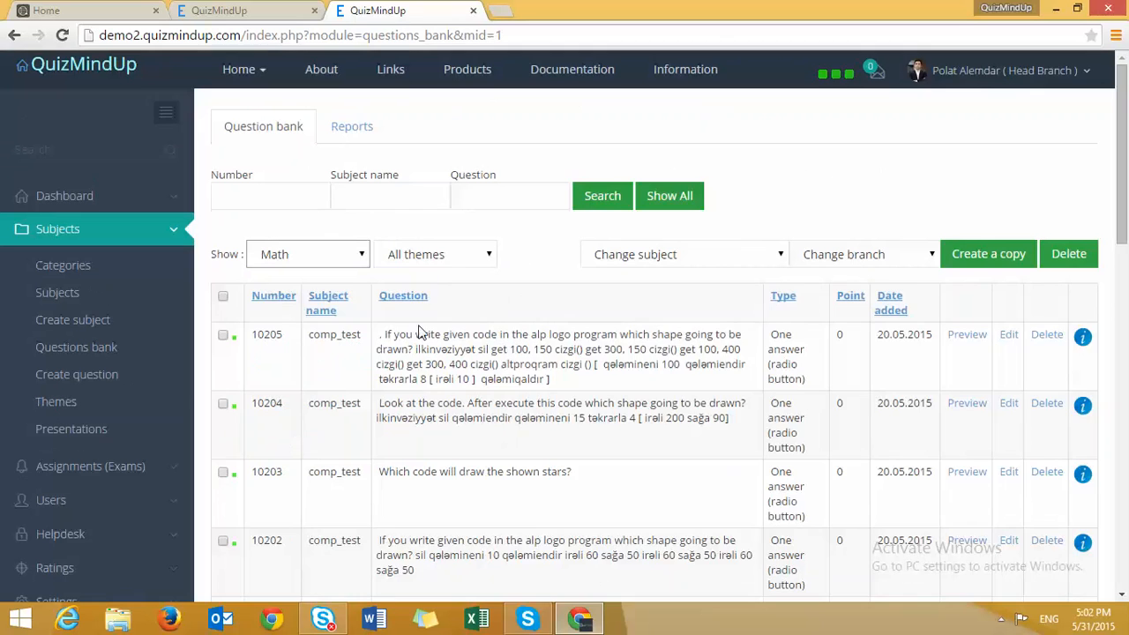
click(344, 261)
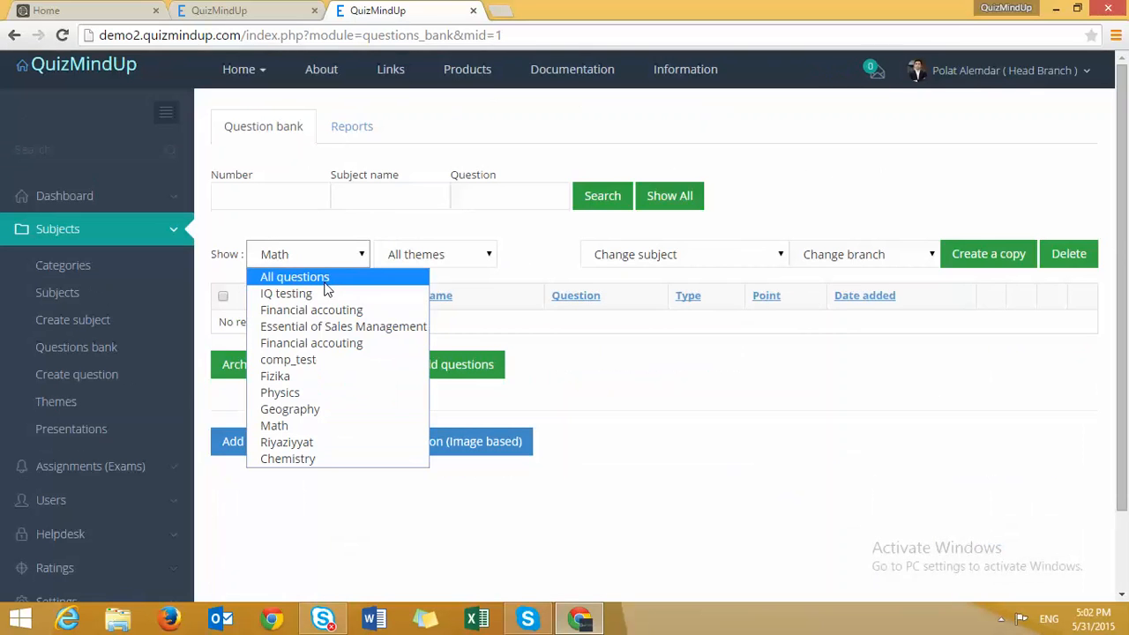
click(294, 277)
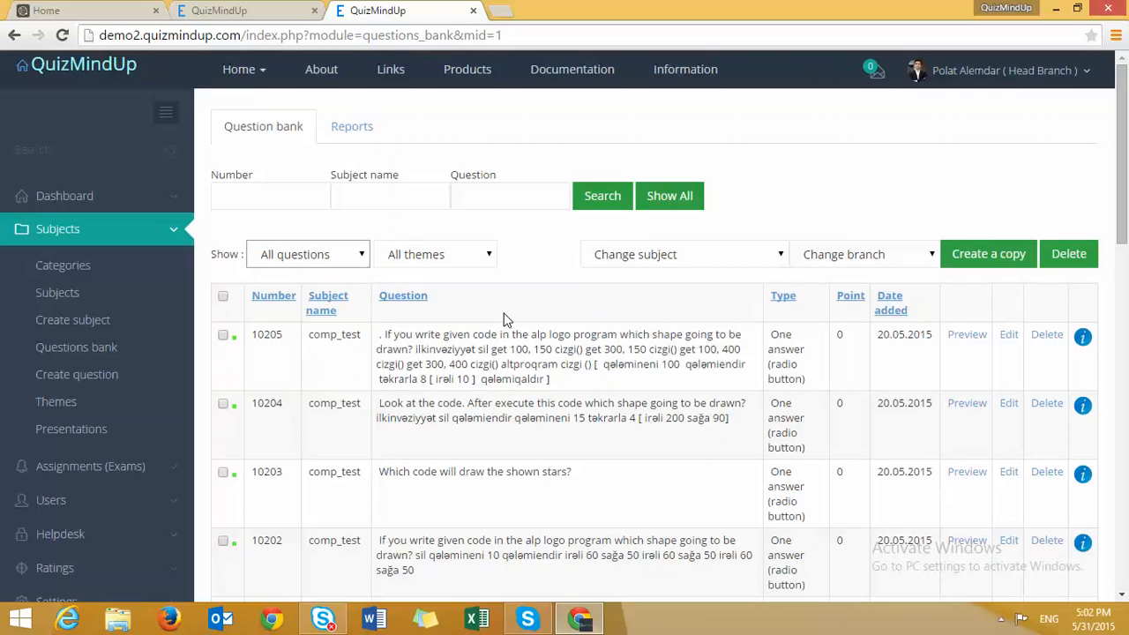
- Try picking IQ testing as the new subject with nothing selected, dismissing the warning
click(782, 255)
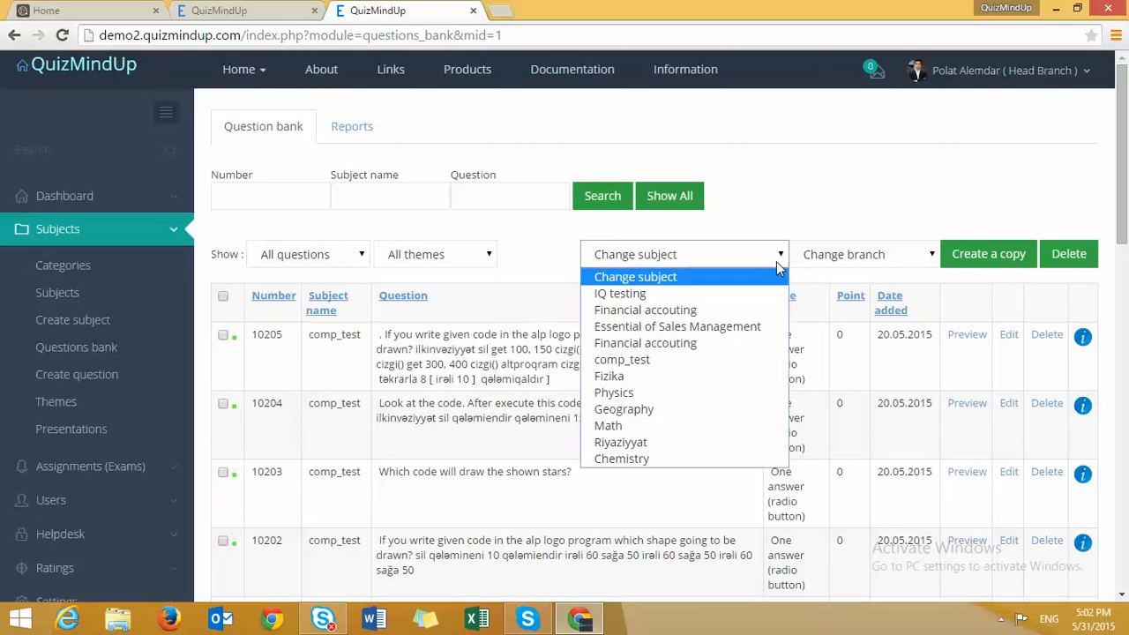
click(732, 291)
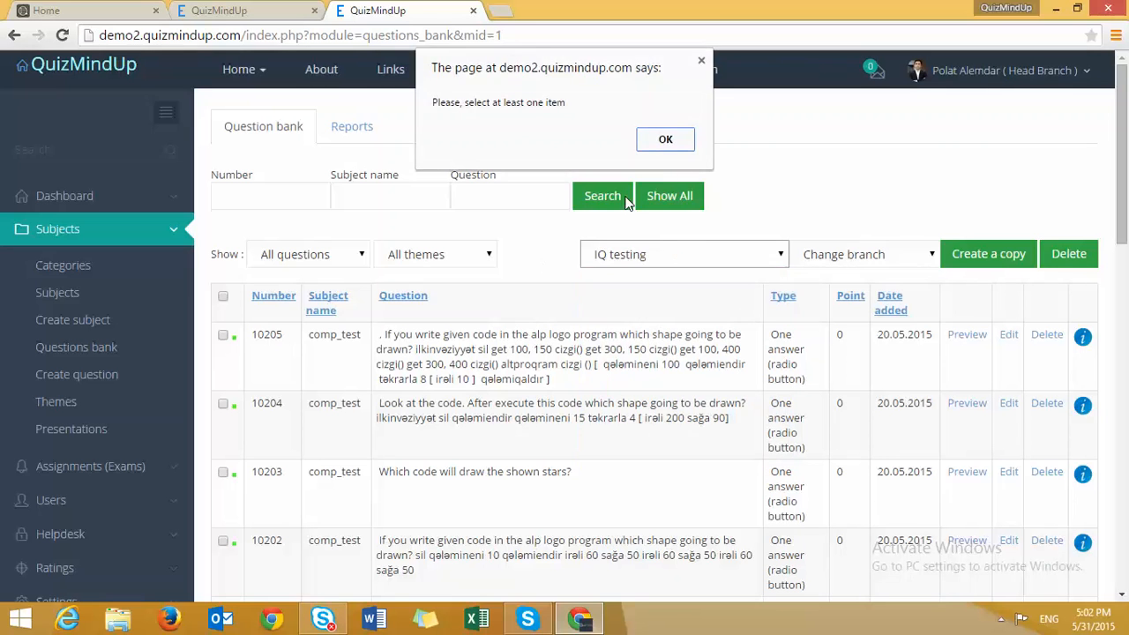
click(667, 141)
click(817, 253)
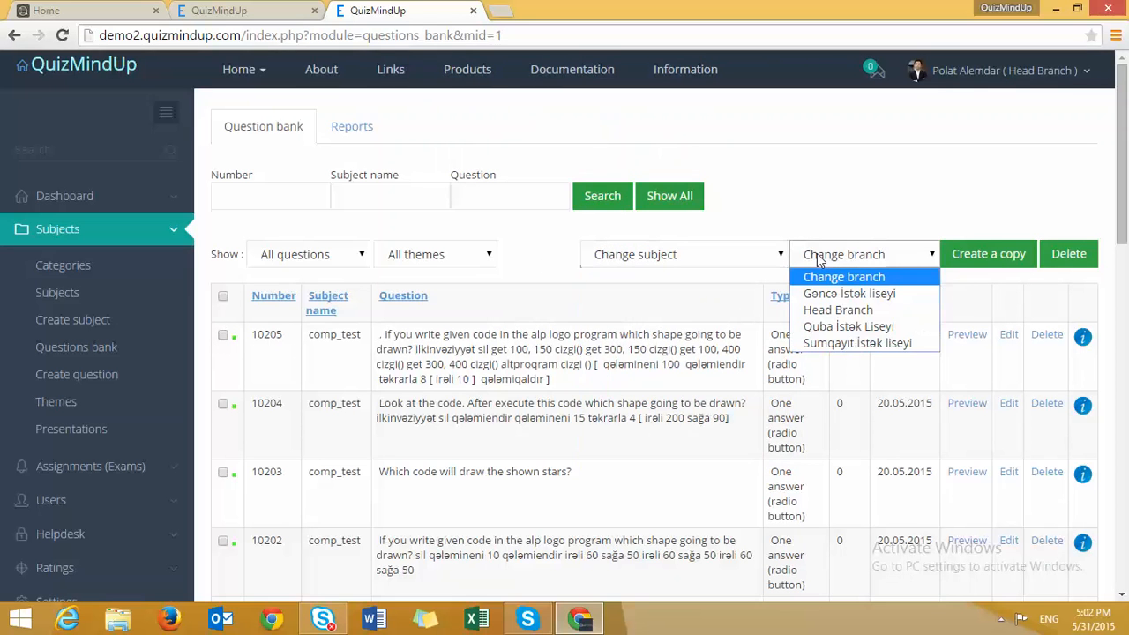
click(732, 300)
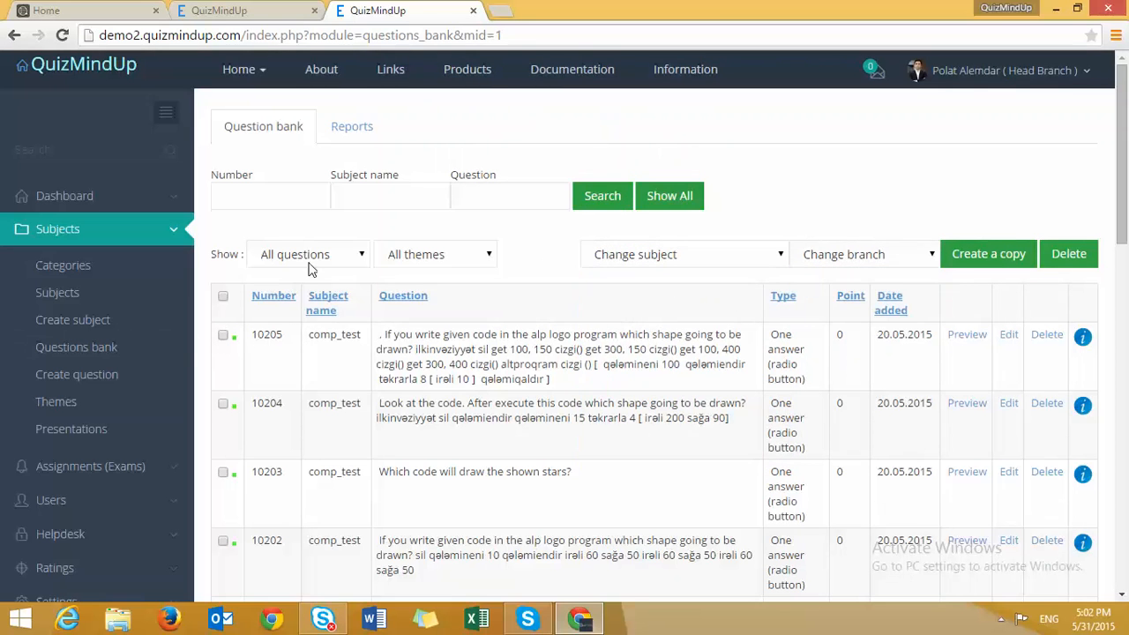
- Tick question 10205 and change its subject to IQ testing
click(224, 336)
click(768, 258)
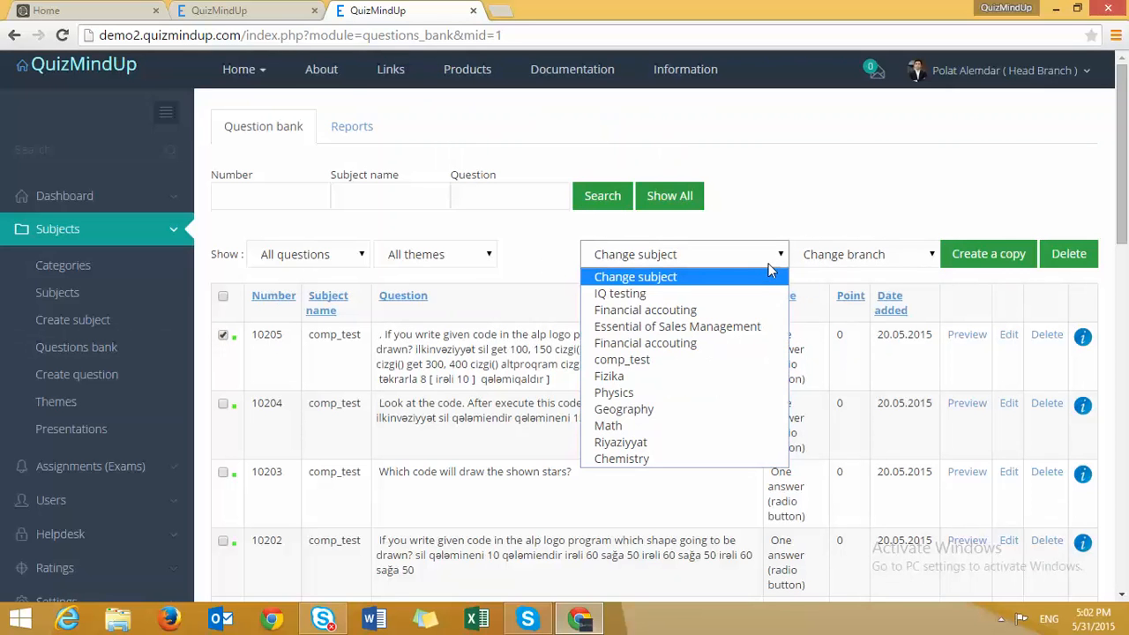
click(756, 292)
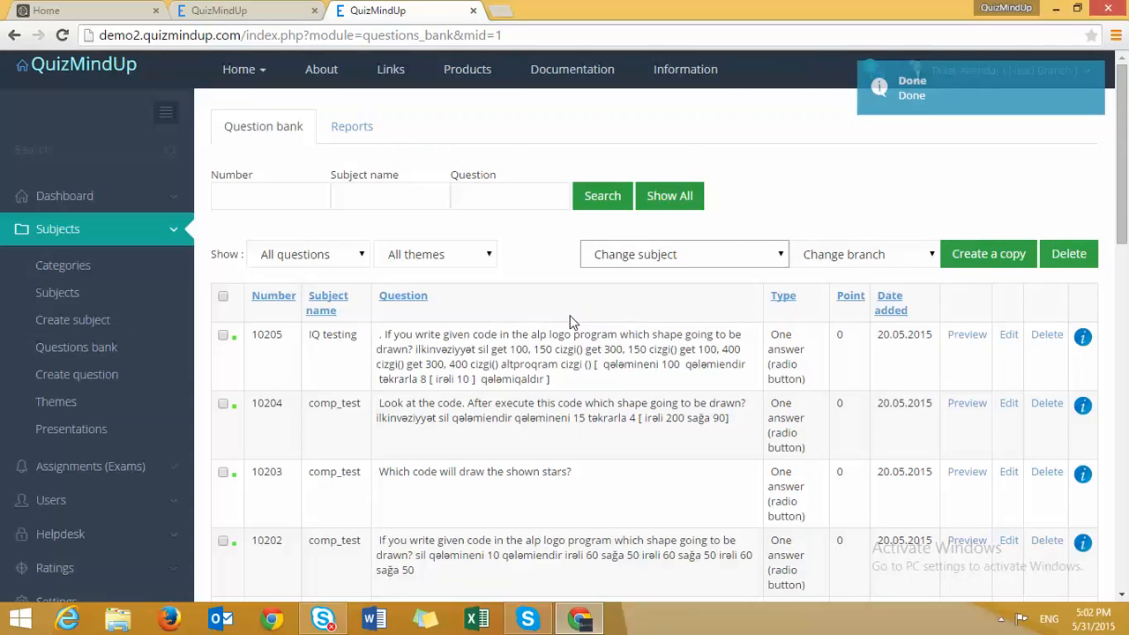
- Scroll through the question list, view Reports, then switch to the other session's dashboard
scroll(570, 322, down, 15)
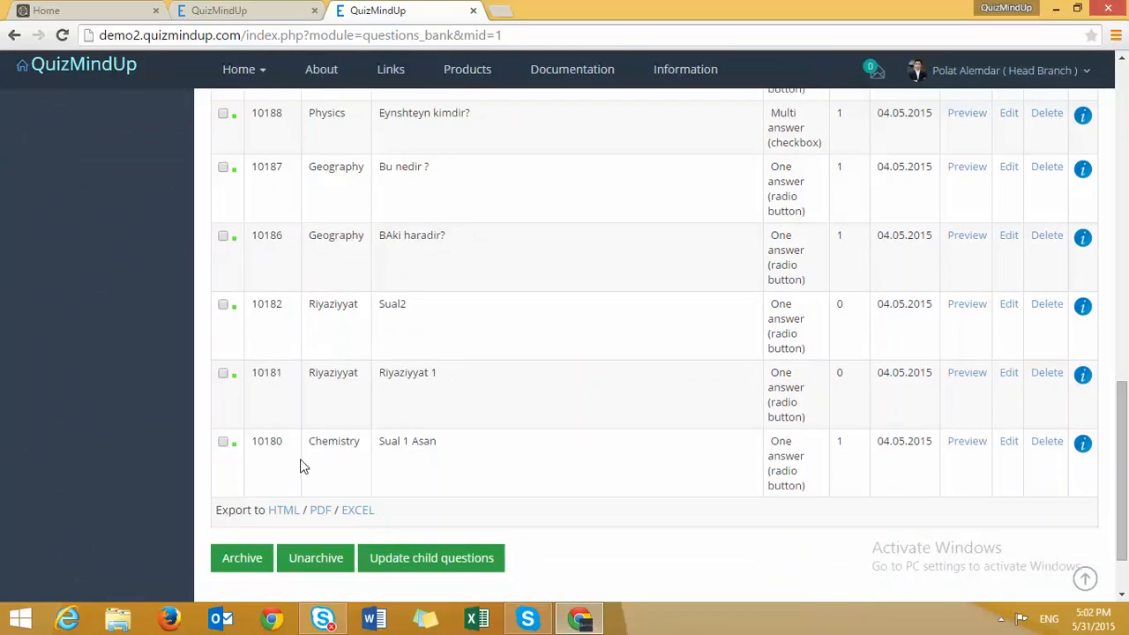
scroll(273, 481, down, 1)
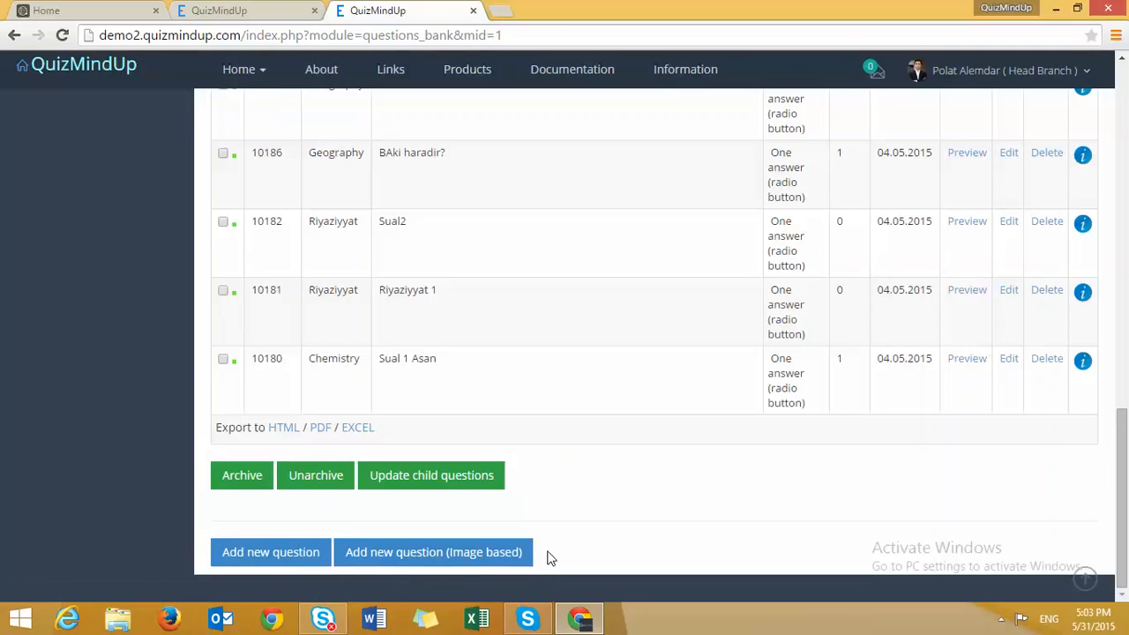
scroll(547, 557, up, 5)
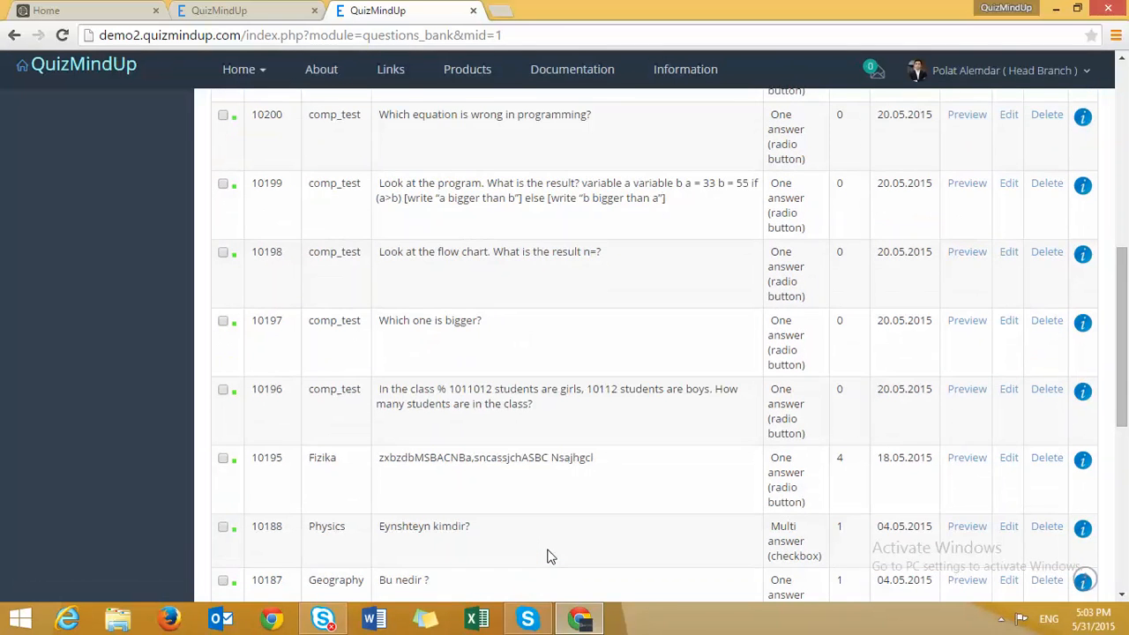
scroll(524, 399, up, 2)
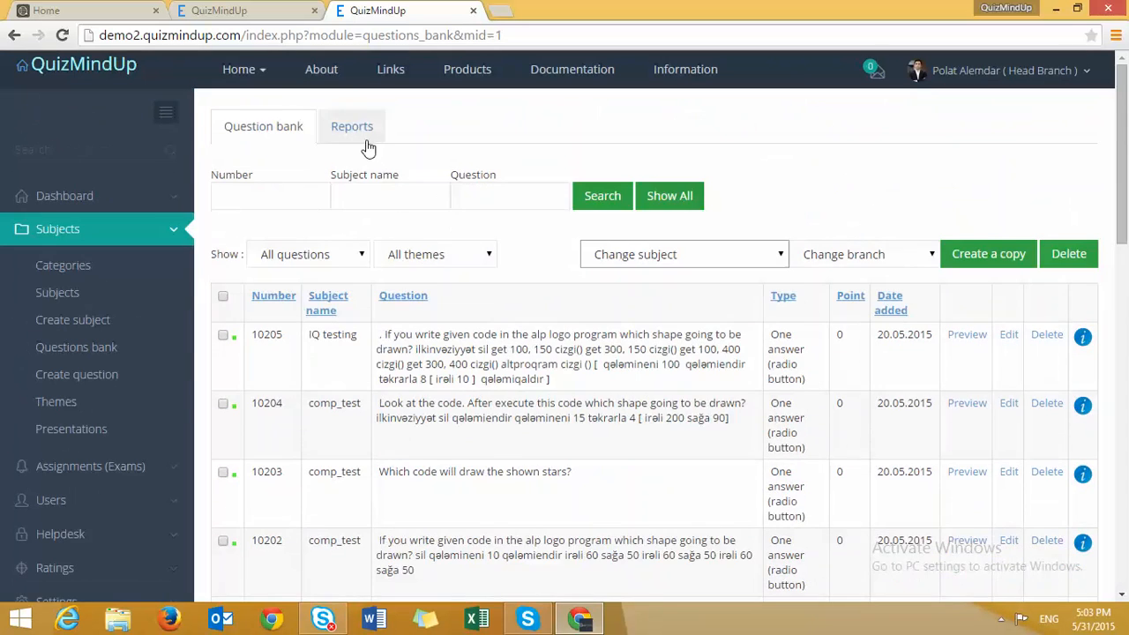
click(361, 124)
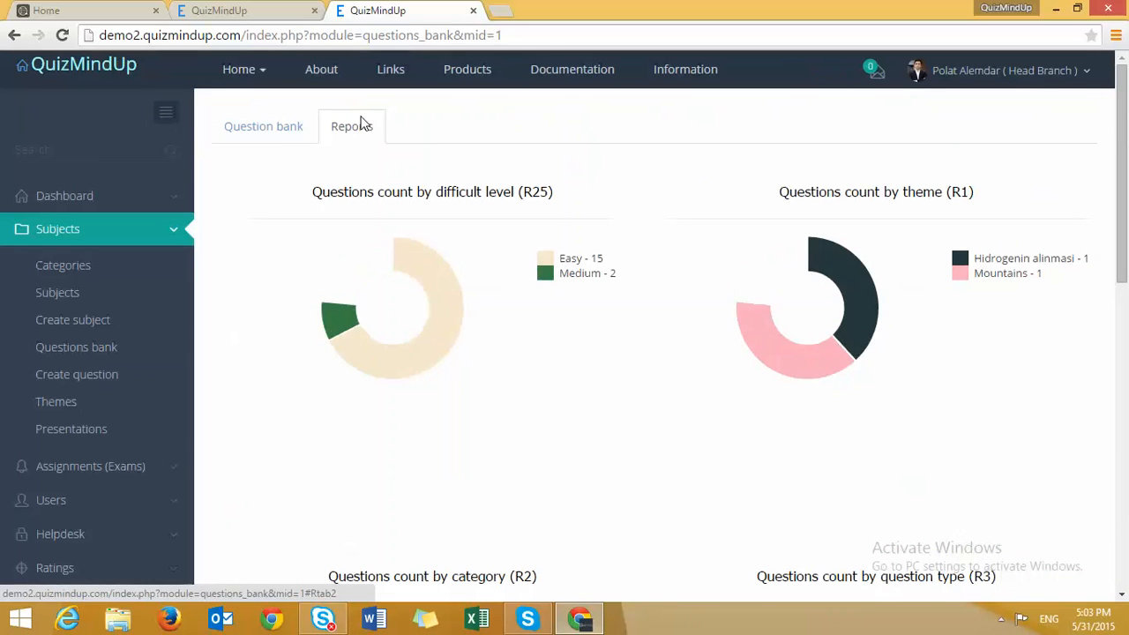
click(218, 10)
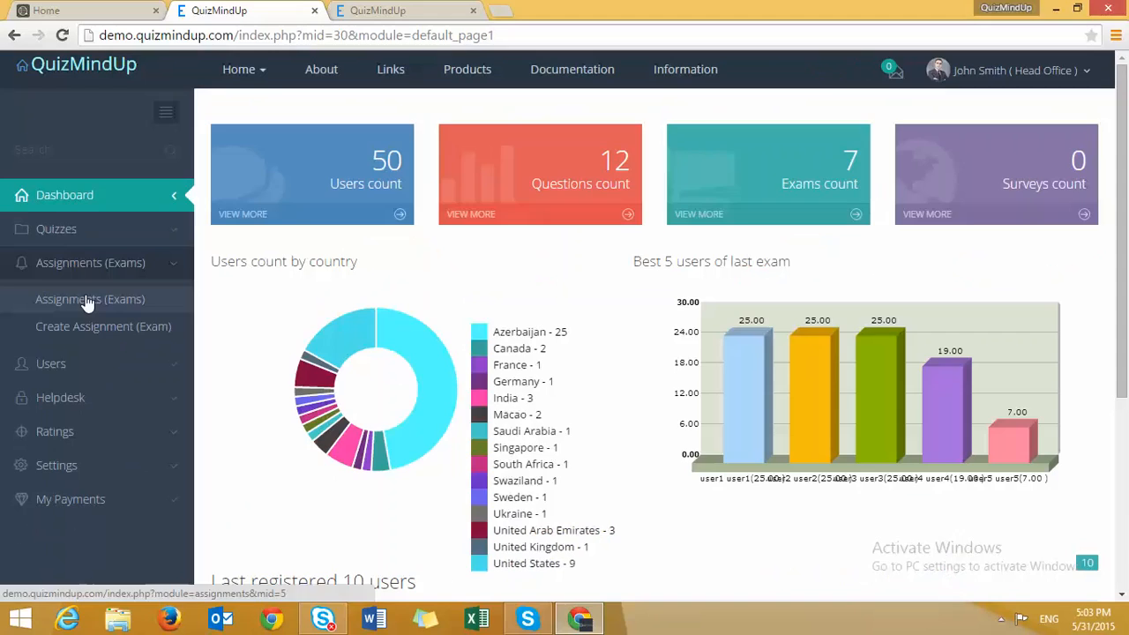
- Show the Assignments (Exams) list and start adding a new assignment
click(86, 294)
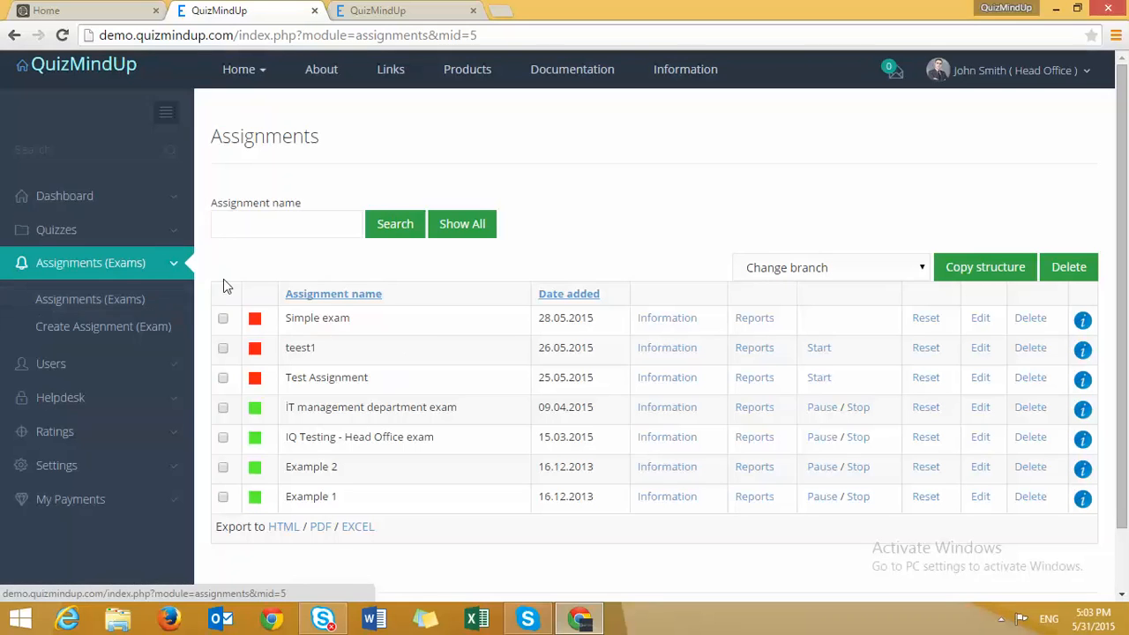
click(975, 70)
click(706, 196)
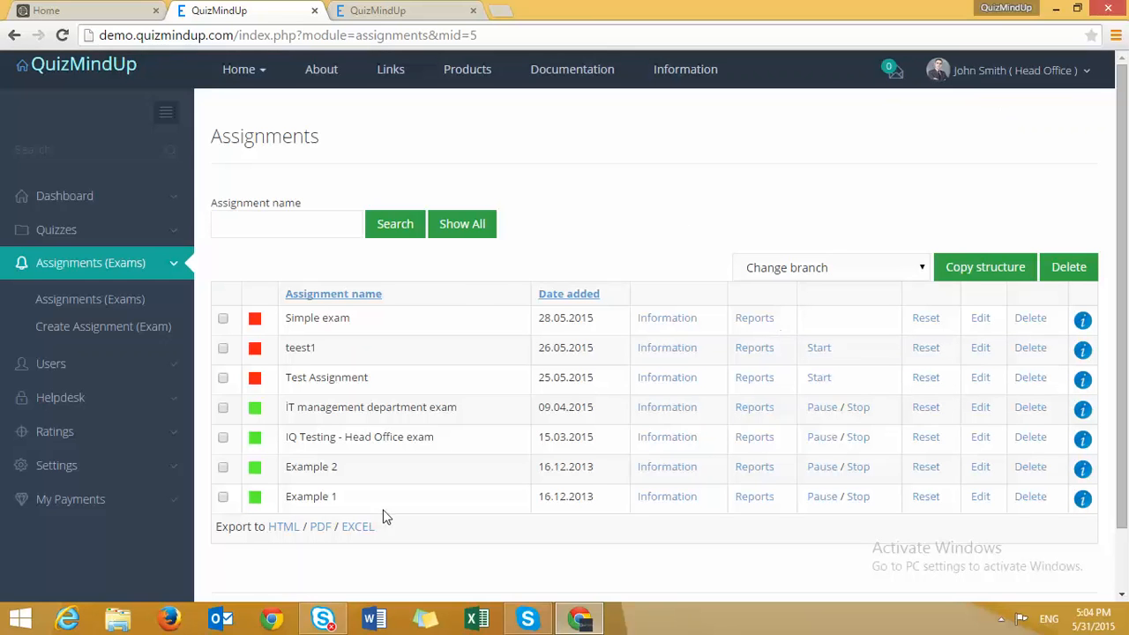
scroll(320, 532, down, 1)
click(296, 554)
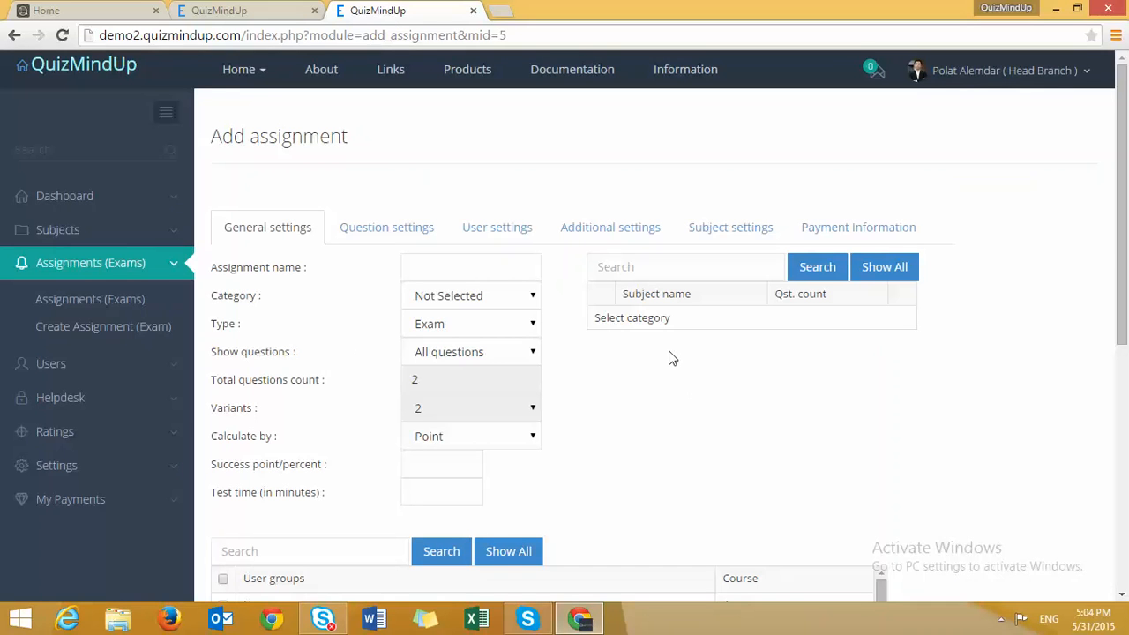
- Type 'Time management exam' as the assignment name and choose category Cat2
click(484, 263)
text(Time management e)
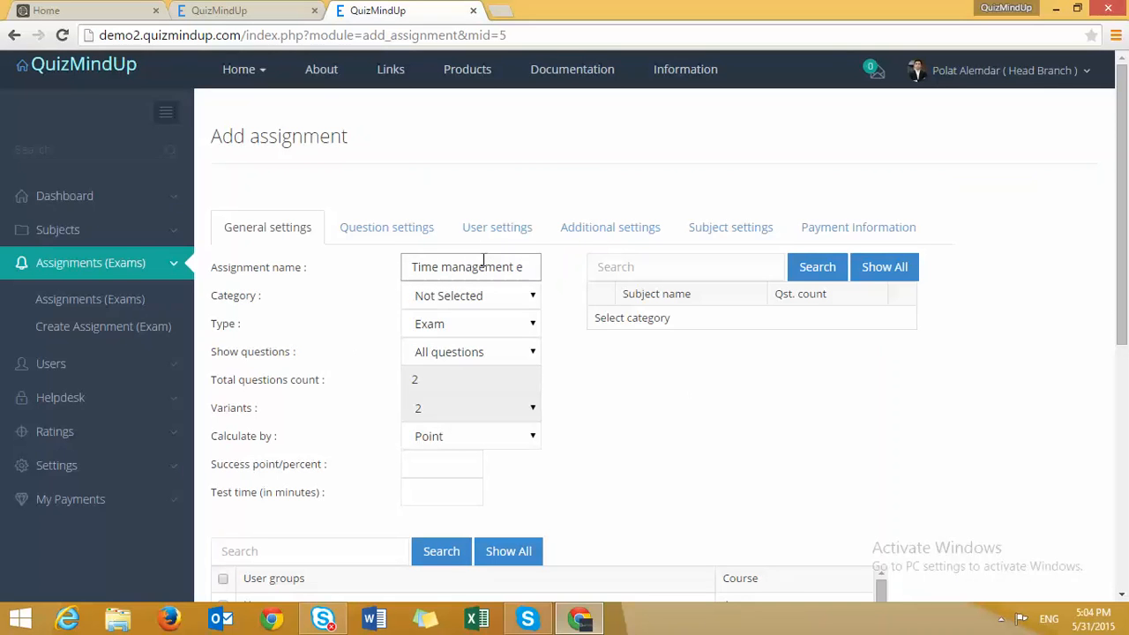
text(xam)
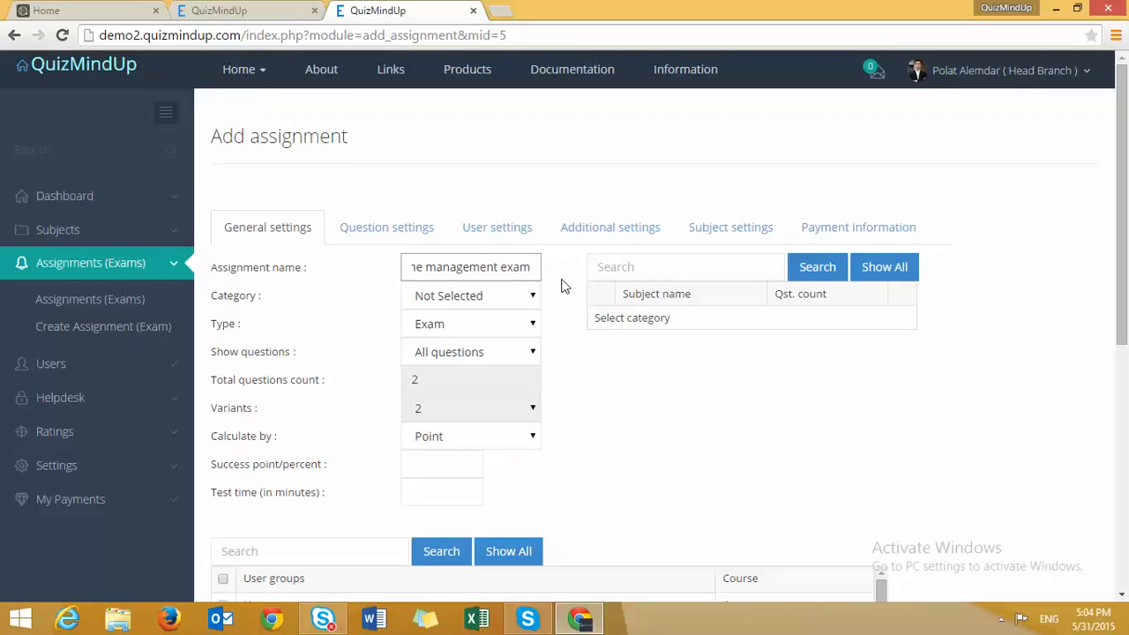
click(470, 297)
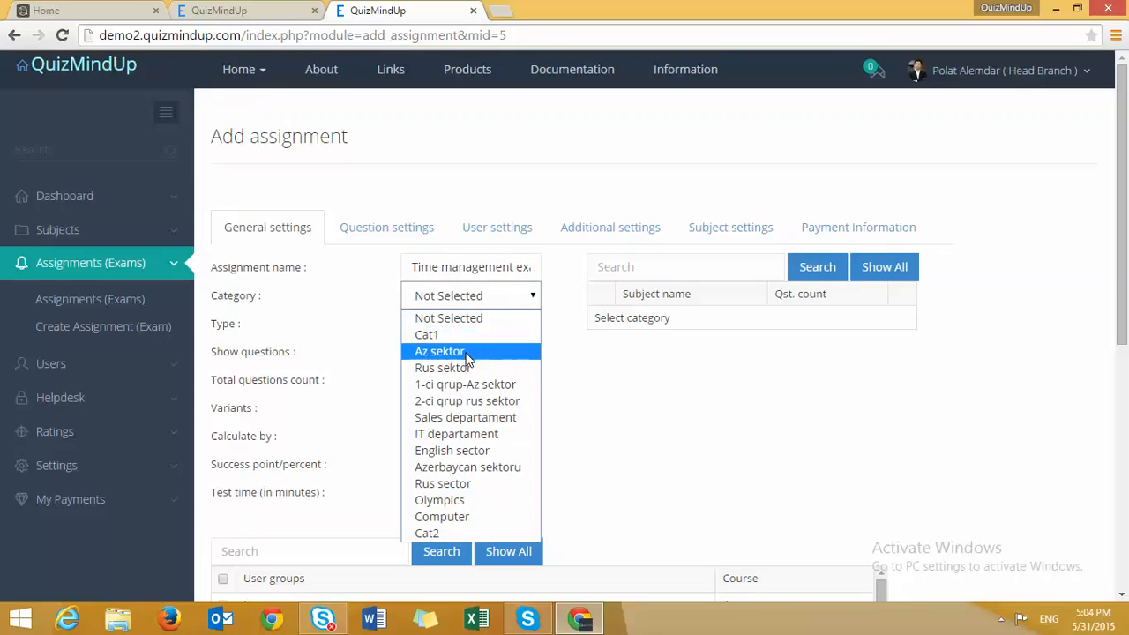
click(467, 336)
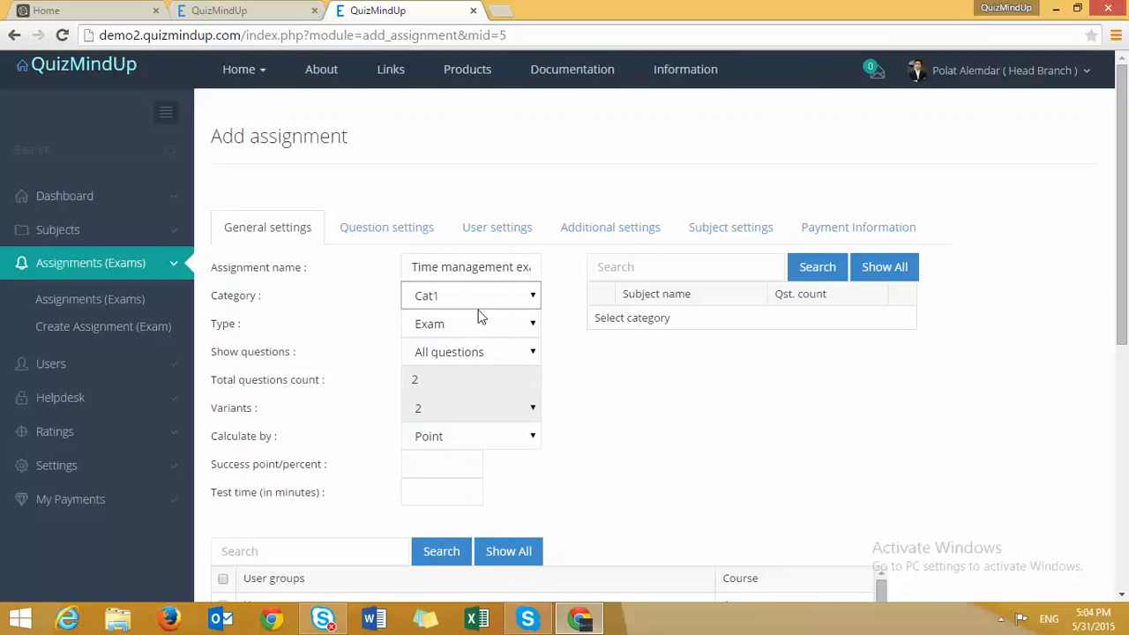
click(481, 316)
click(468, 302)
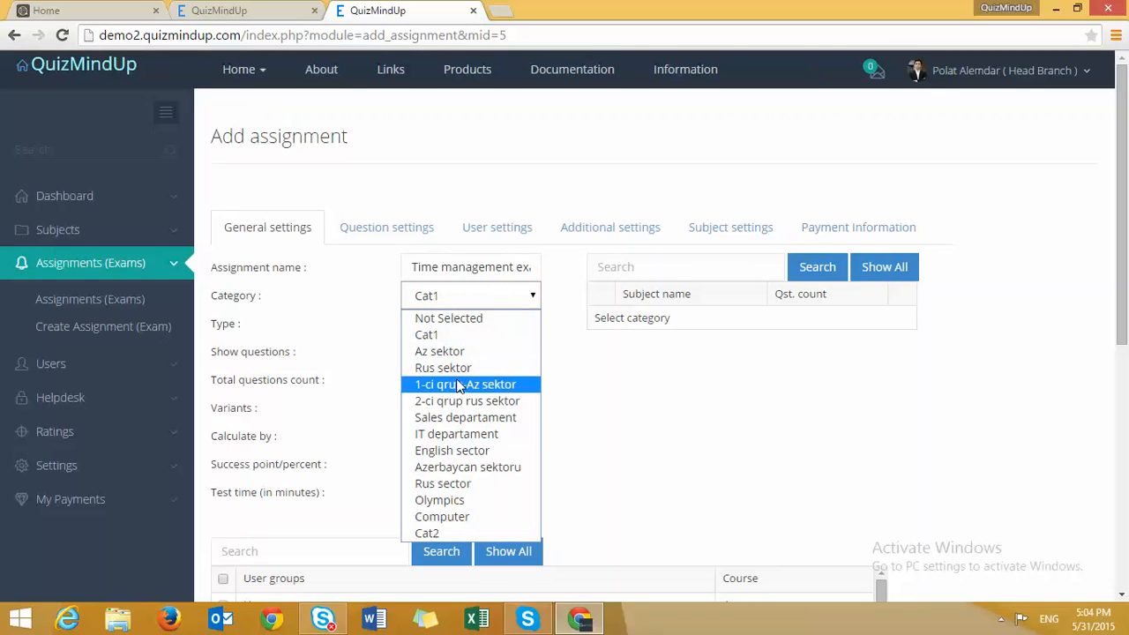
click(462, 532)
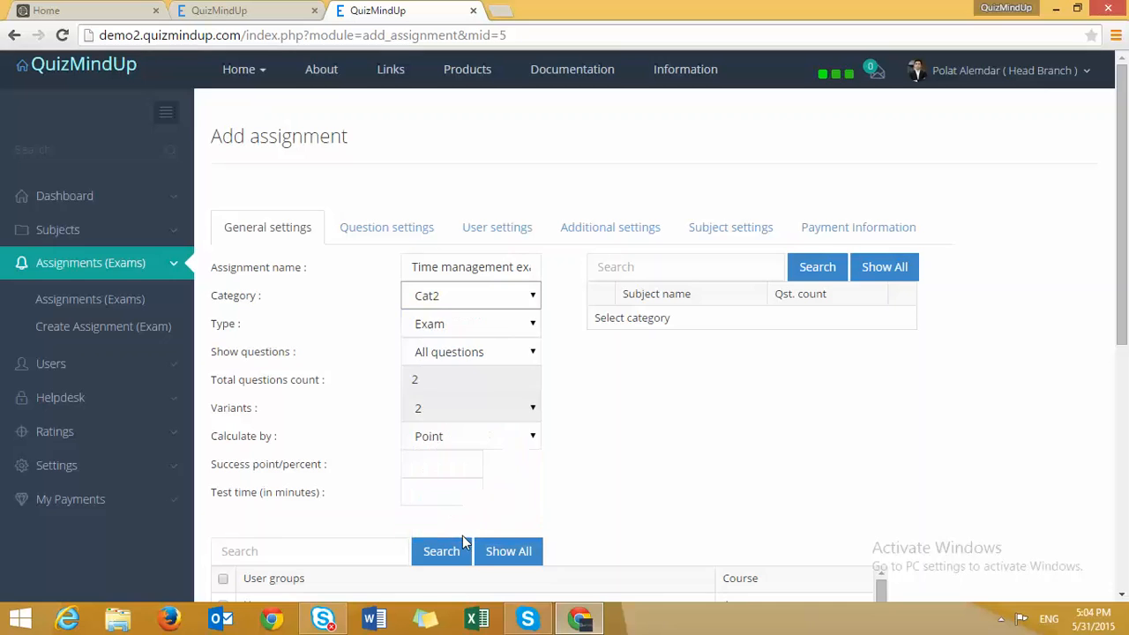
click(497, 298)
click(644, 413)
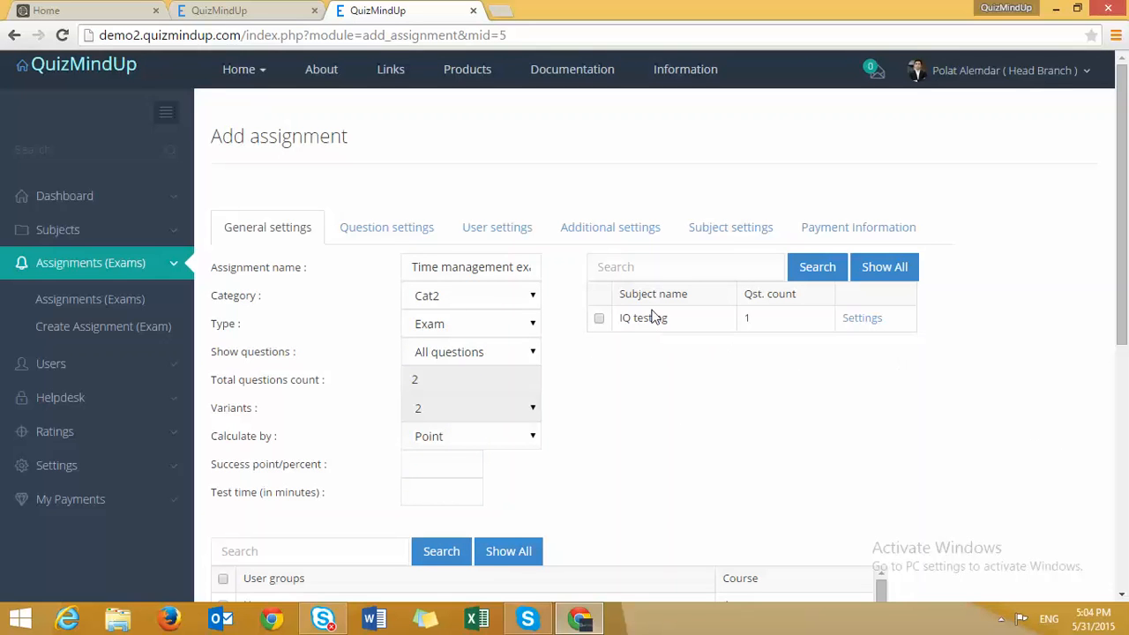
- Tick the IQ testing subject, closing its theme settings without changes
click(599, 319)
click(861, 319)
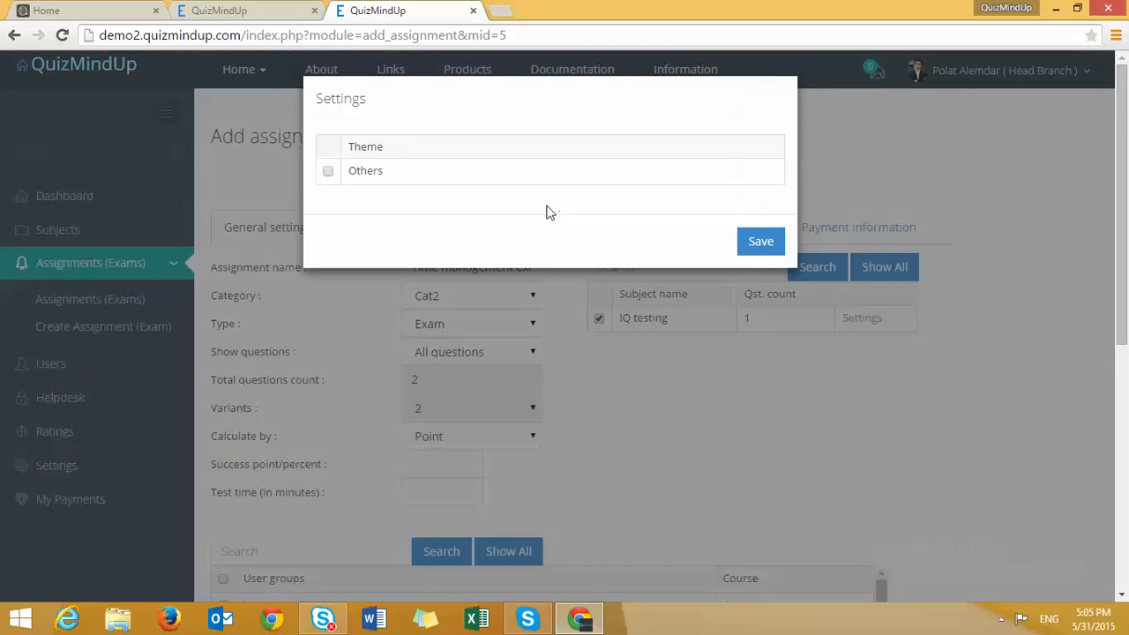
click(552, 306)
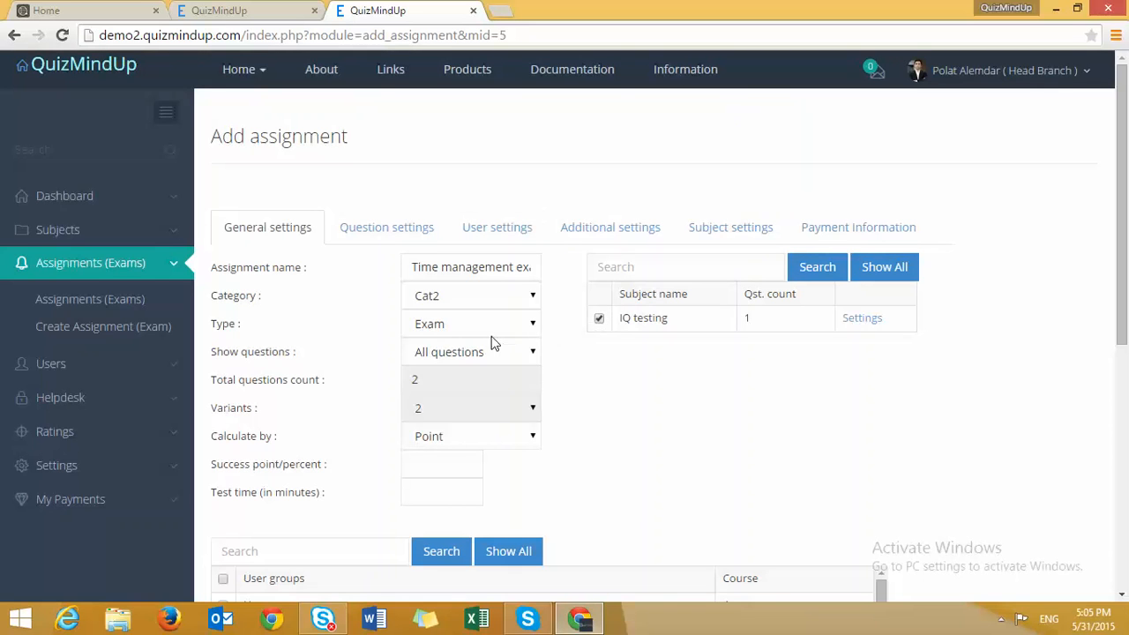
click(421, 324)
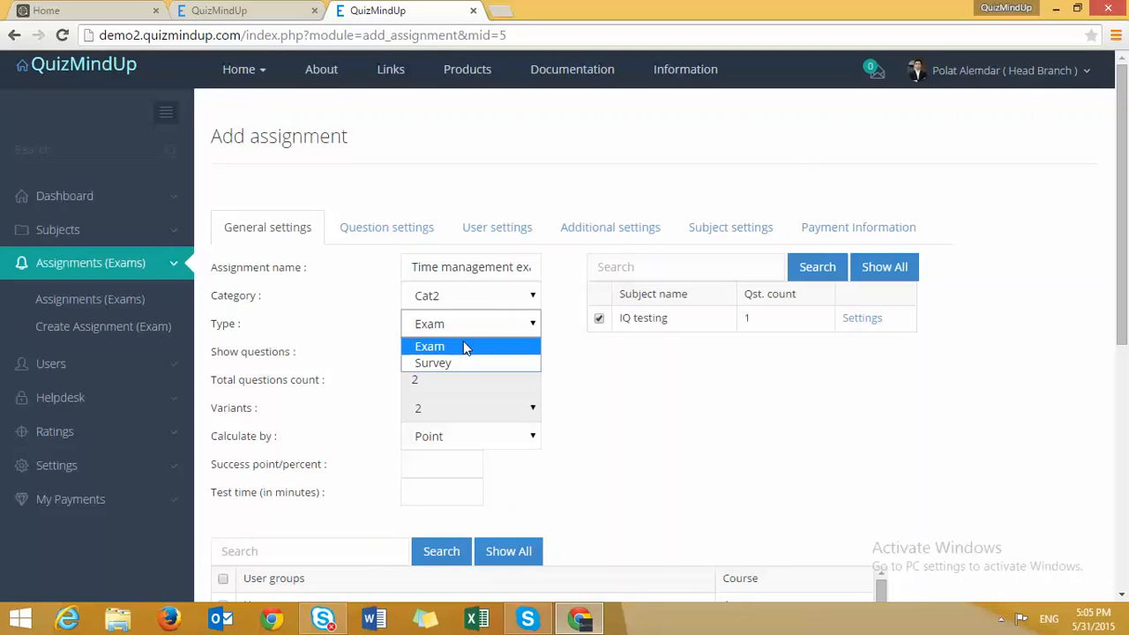
scroll(439, 323, down, 1)
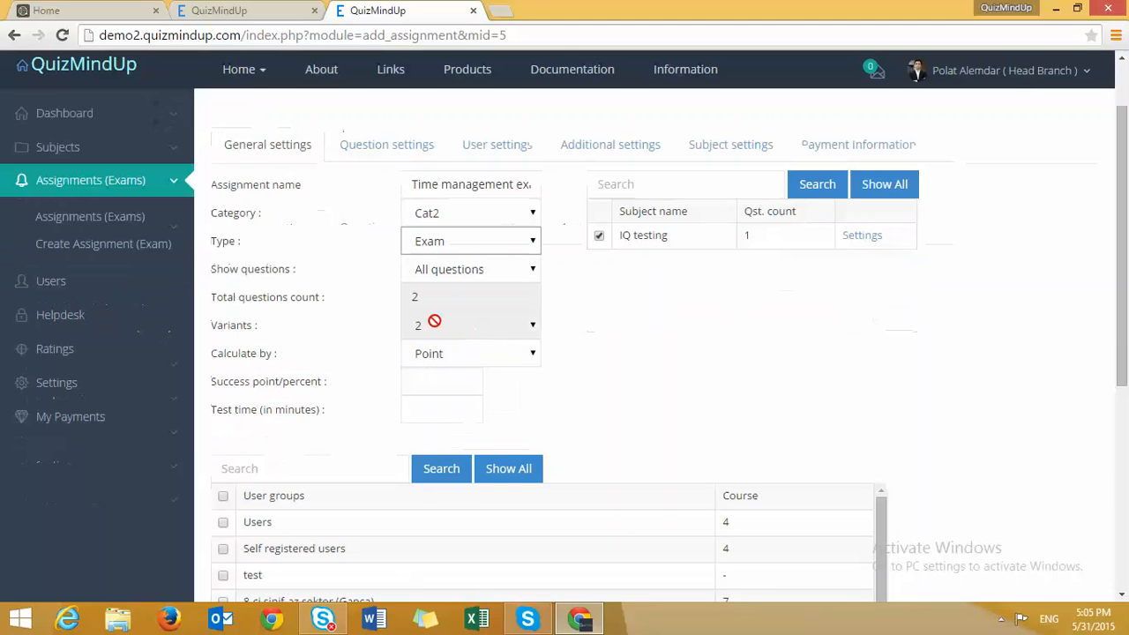
- Keep the assignment type set to Exam
click(466, 241)
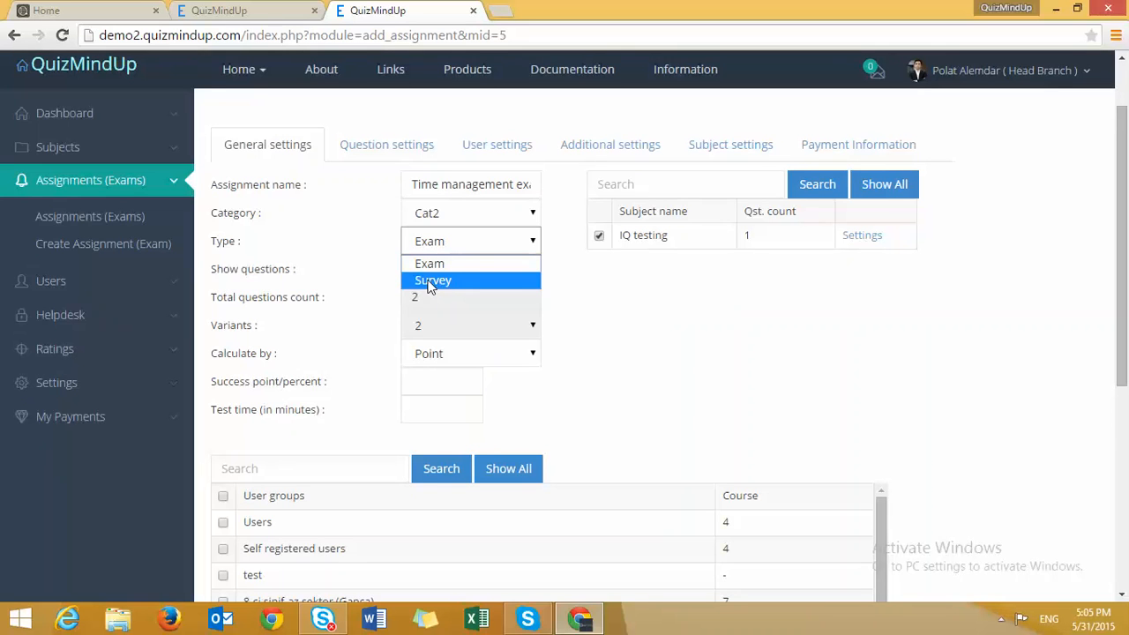
key(Up)
key(Return)
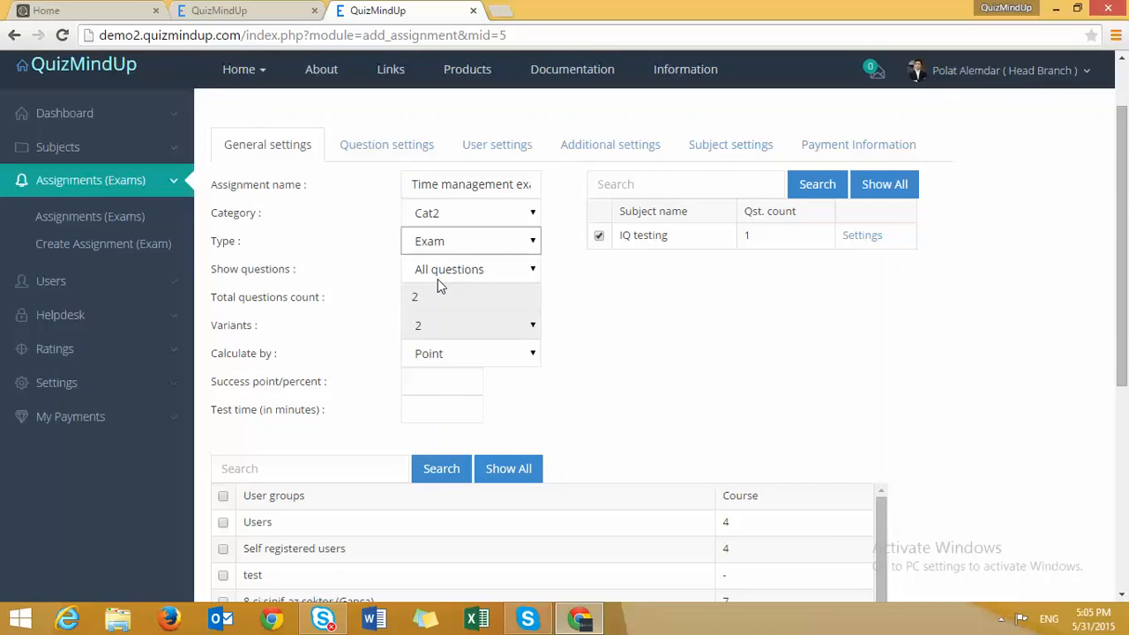
- Show questions as Random variants, with 30 total questions split into 4 variants
click(477, 270)
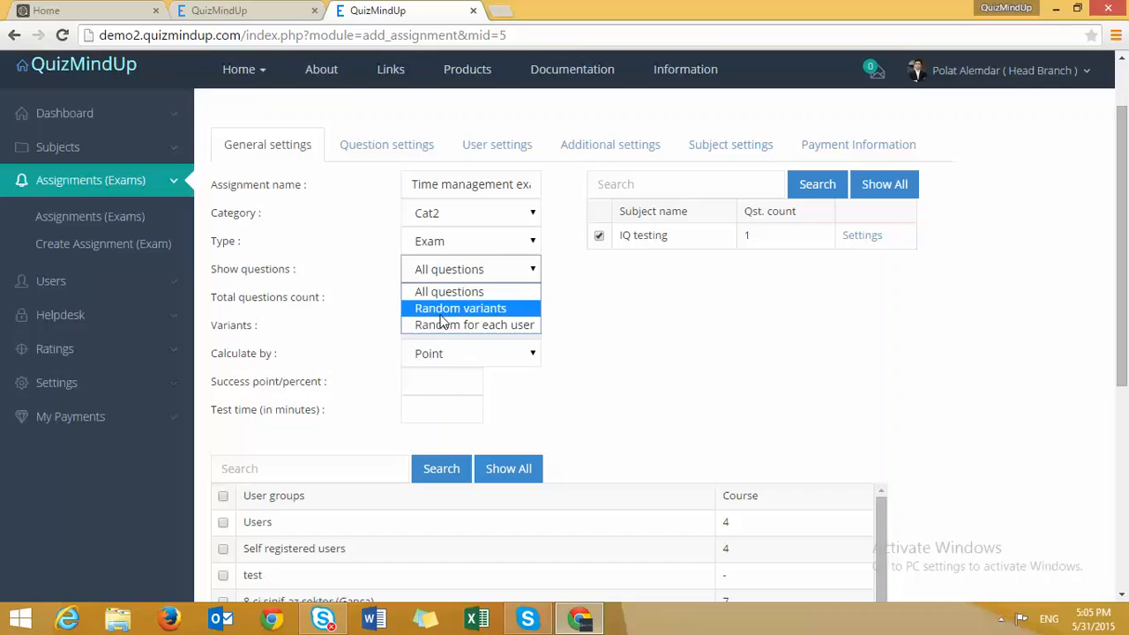
click(449, 292)
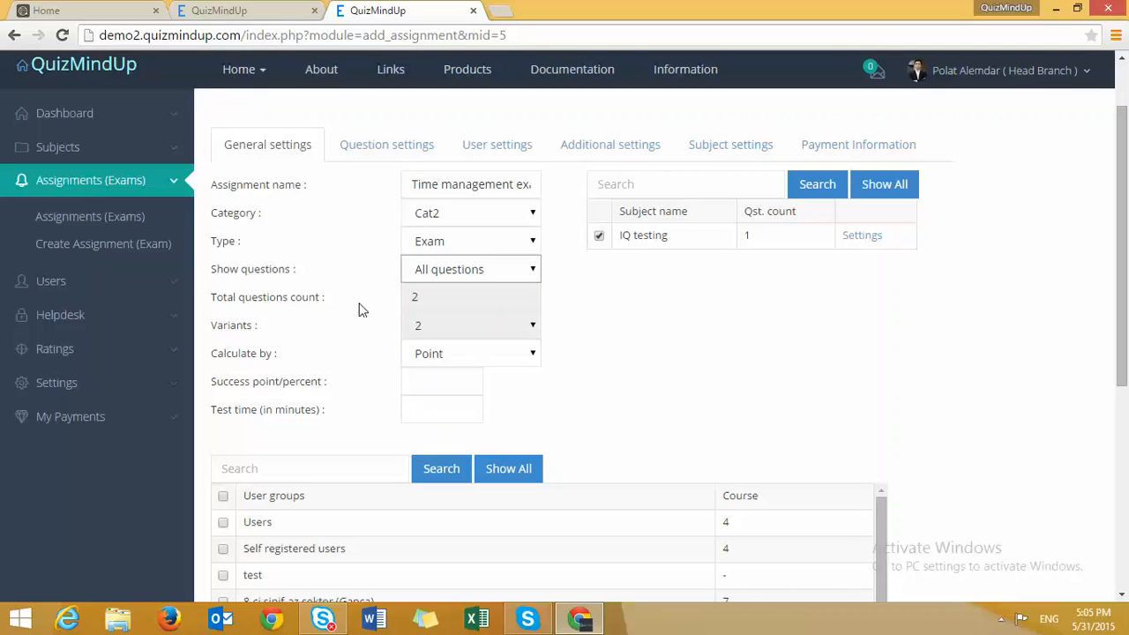
click(452, 270)
click(447, 309)
key(Tab)
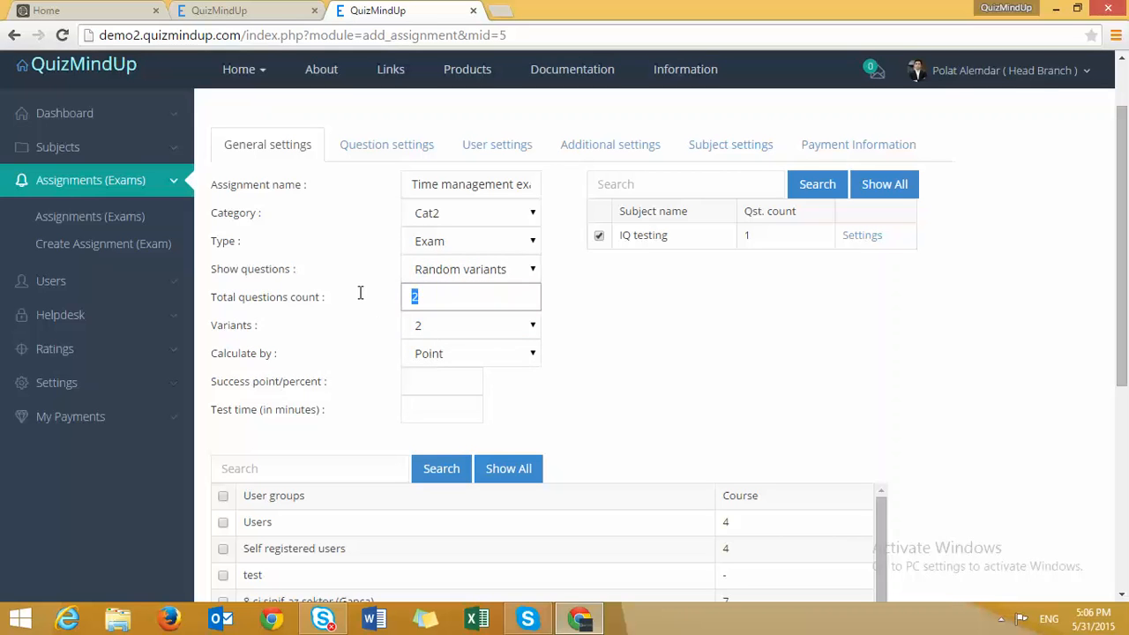
text(30)
click(443, 330)
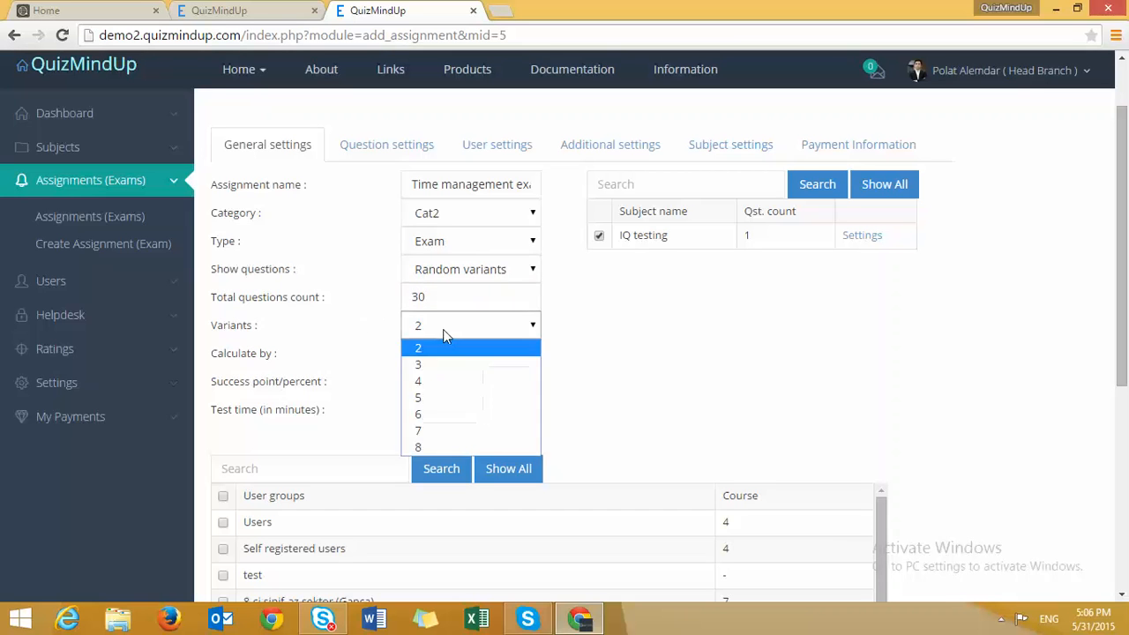
click(431, 383)
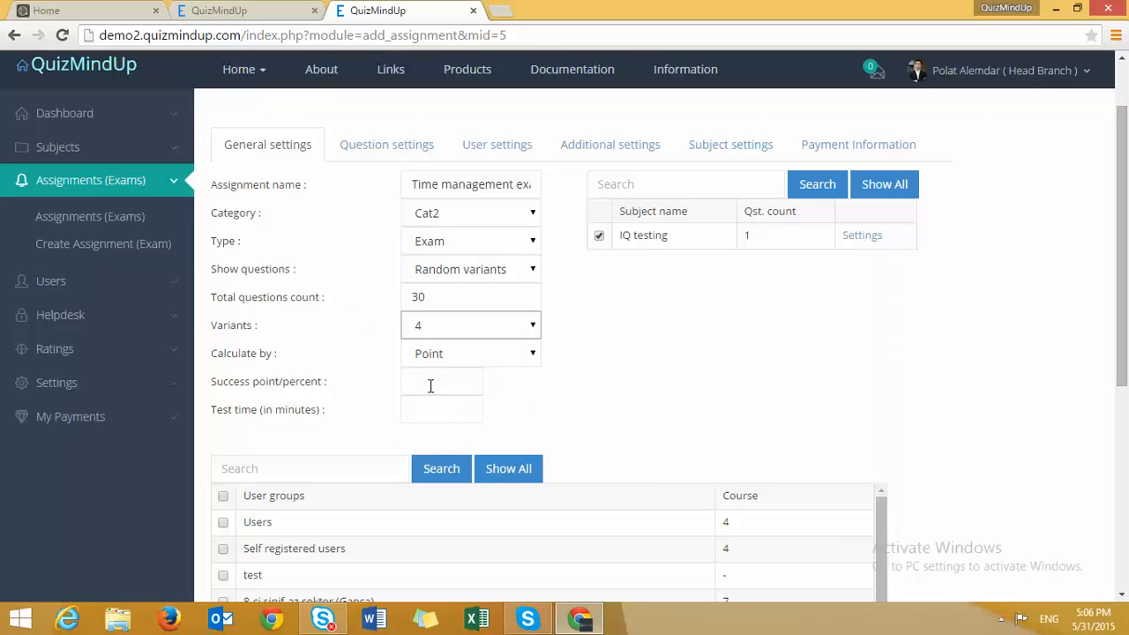
- Score the assignment by Point, with 70 points to pass and a 60-minute test time
click(444, 354)
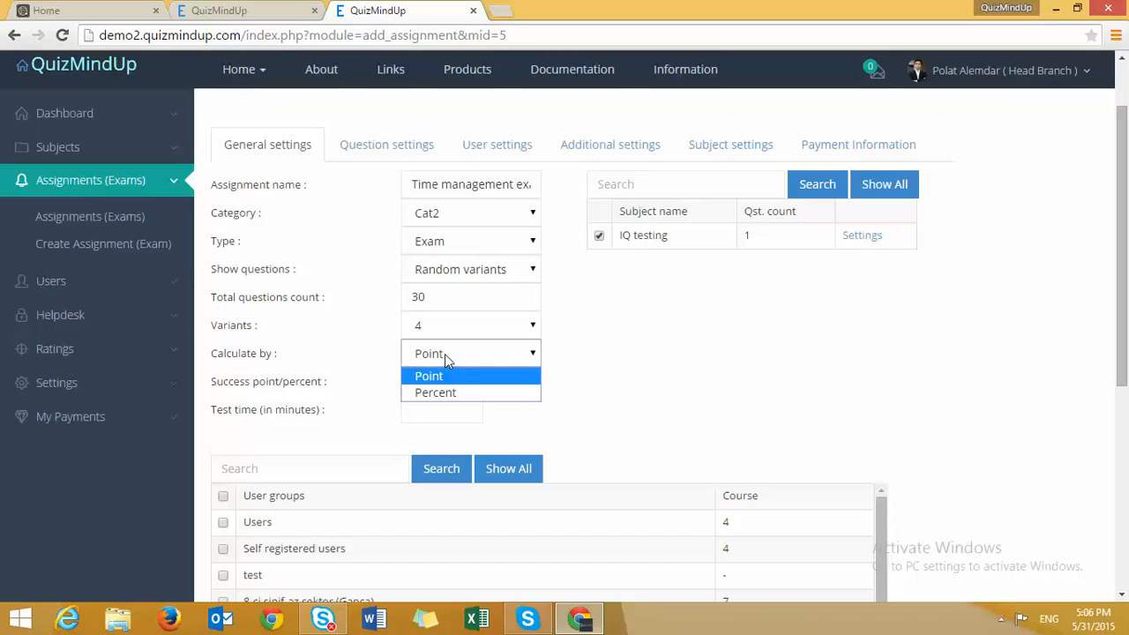
click(586, 386)
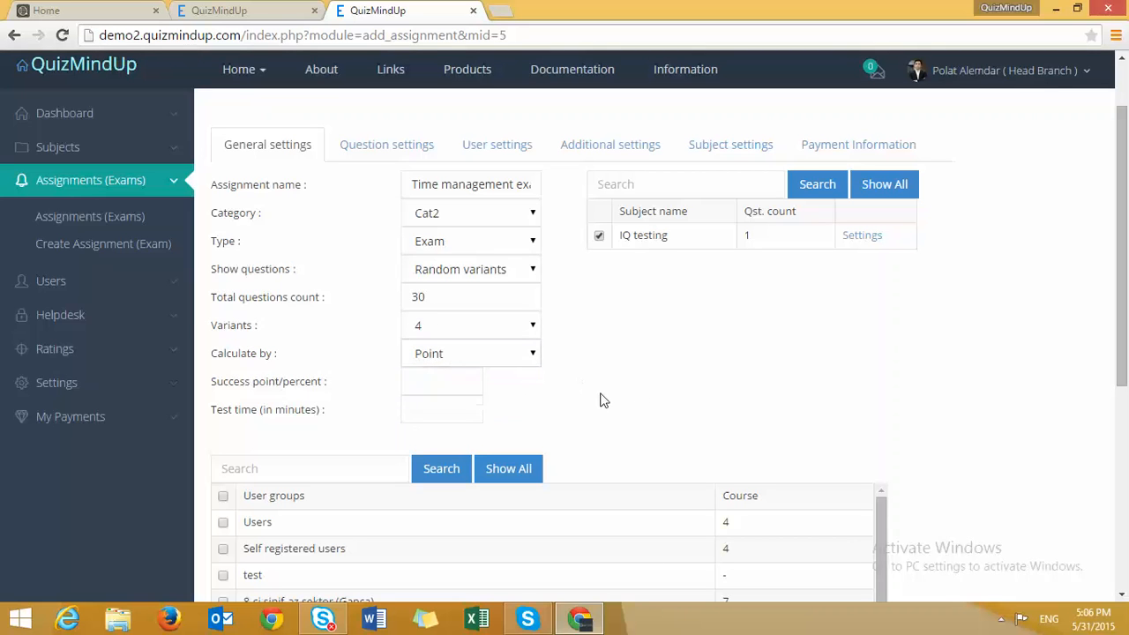
click(454, 386)
text(70)
click(440, 417)
text(60)
click(342, 433)
- Assign the exam to the Users group
scroll(225, 515, down, 1)
scroll(225, 516, down, 3)
scroll(227, 514, up, 3)
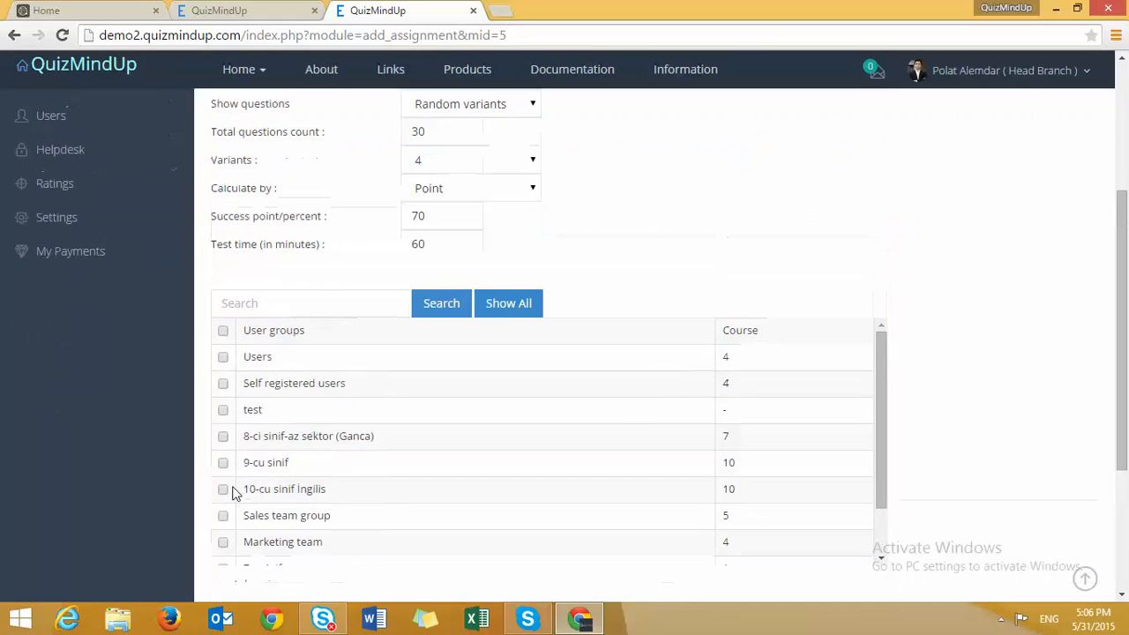
click(223, 439)
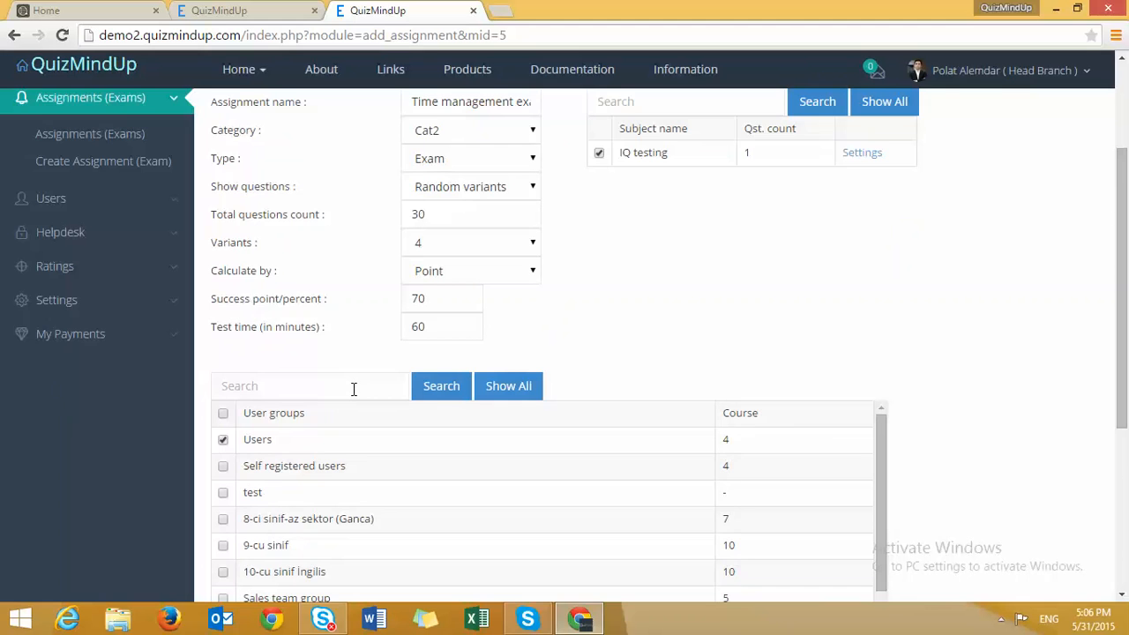
scroll(353, 390, down, 1)
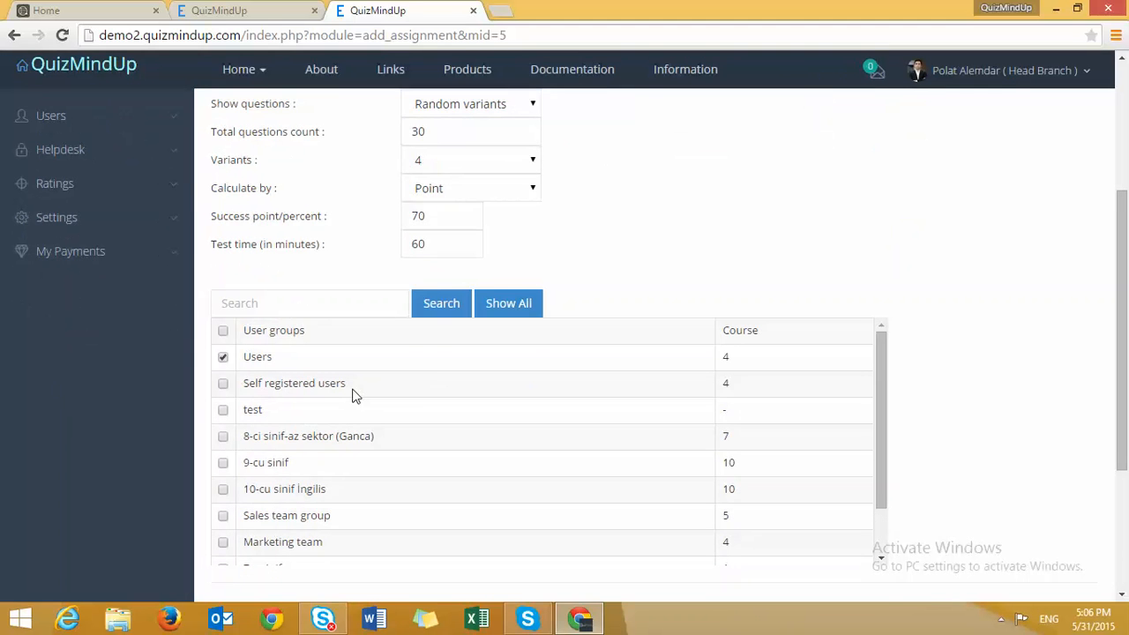
scroll(353, 397, up, 3)
click(381, 227)
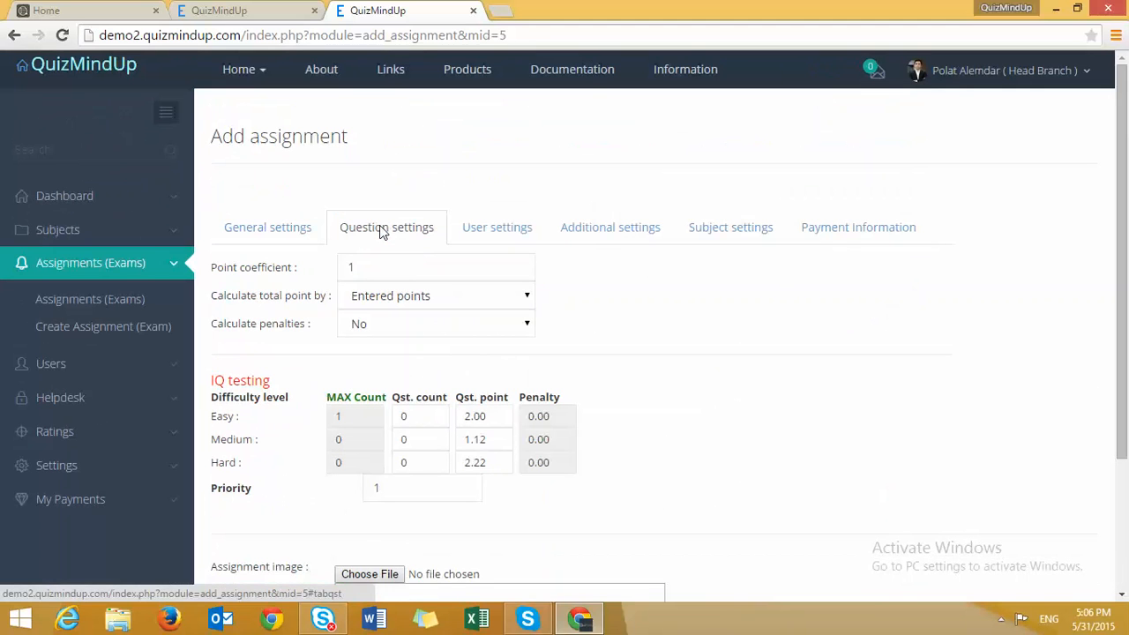
- Keep total points calculated by Entered points, with penalties turned off
click(376, 260)
click(384, 300)
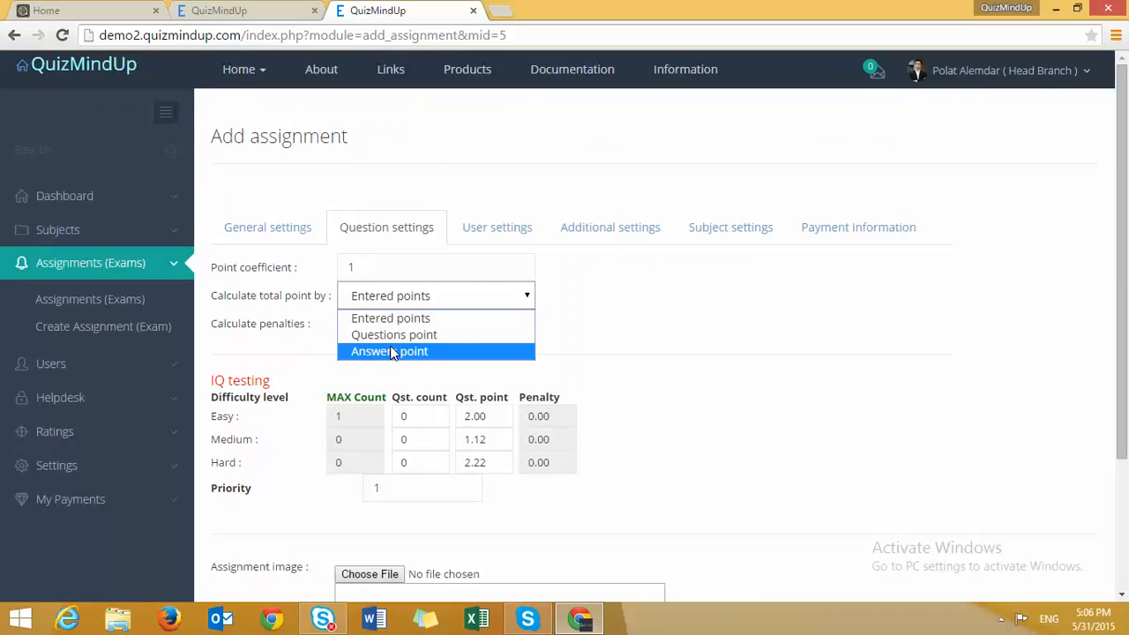
click(294, 345)
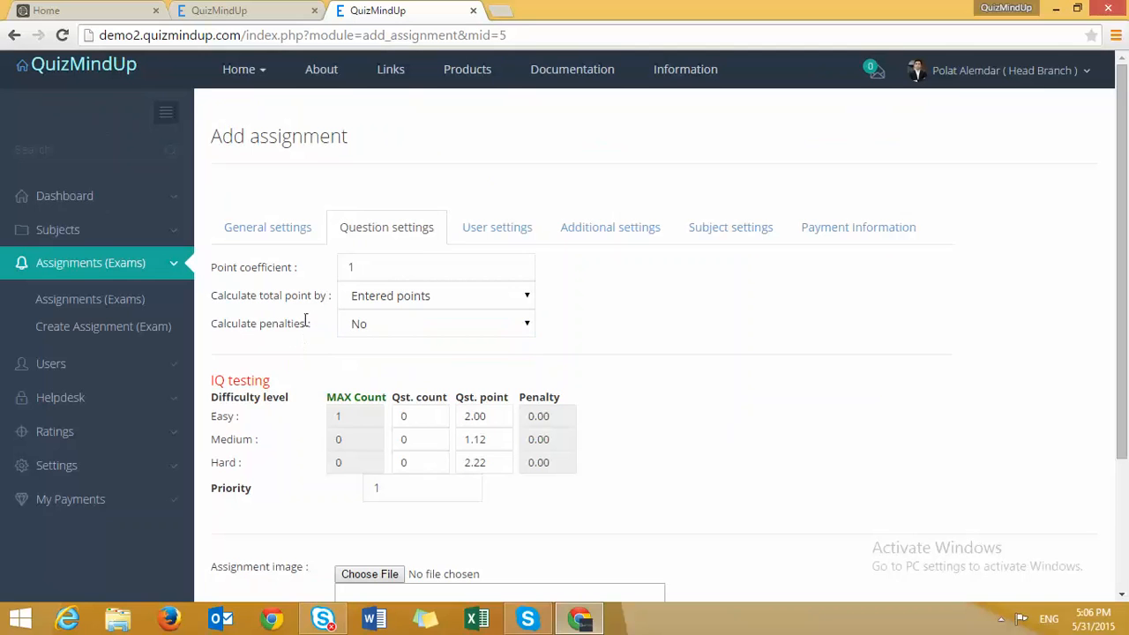
click(442, 307)
click(432, 320)
click(433, 328)
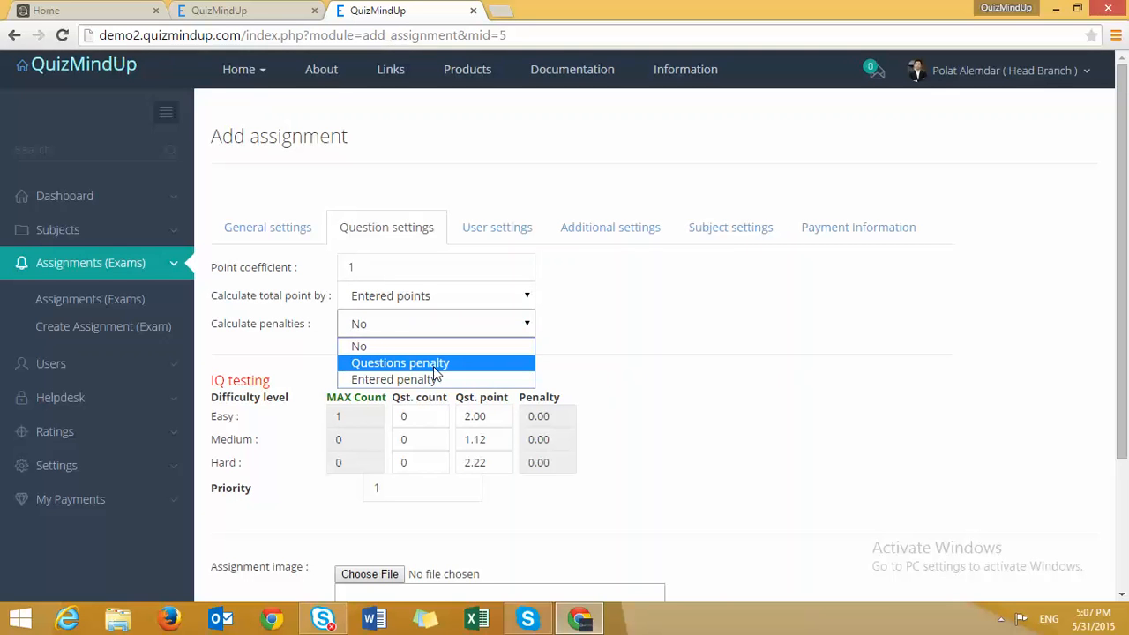
click(314, 358)
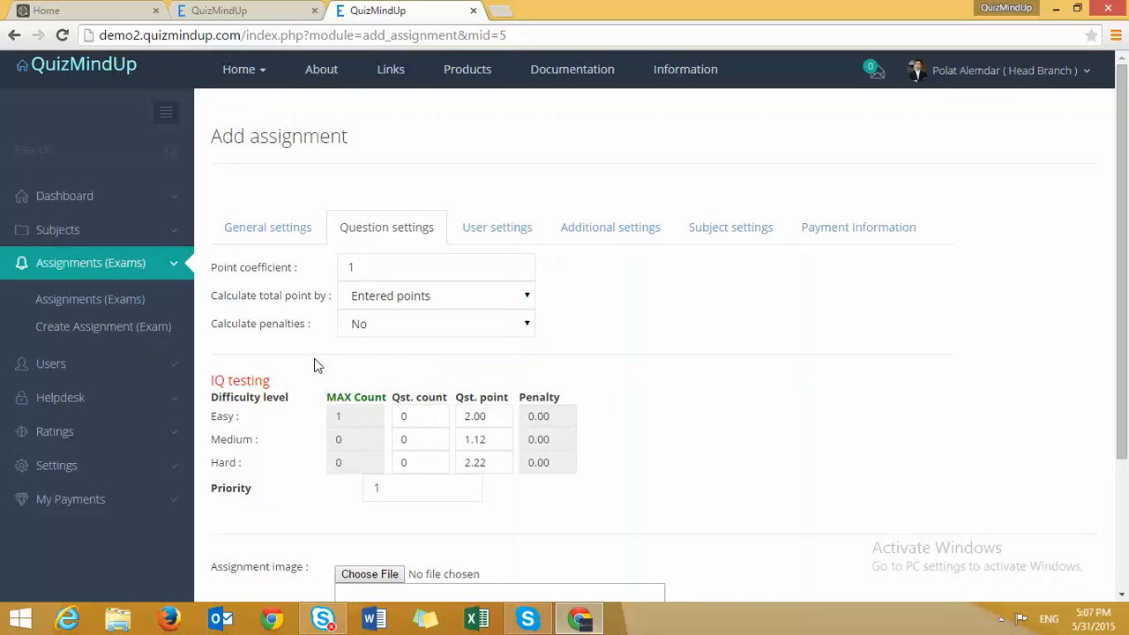
- Enter the short description 'be smart and think on all questions very carefully'
scroll(316, 365, down, 2)
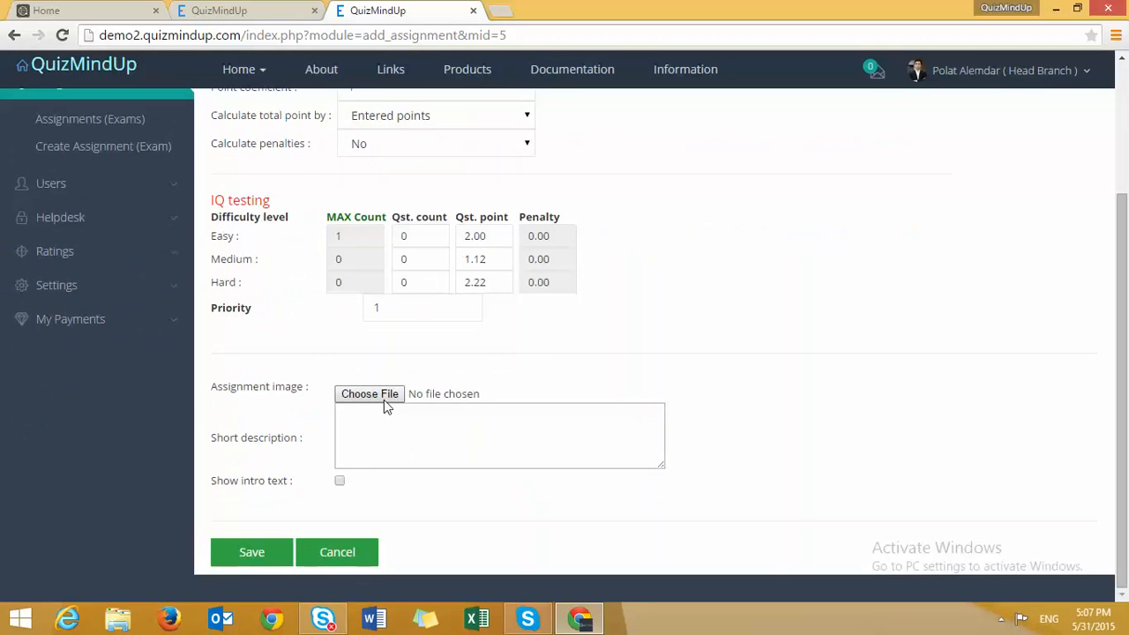
click(385, 446)
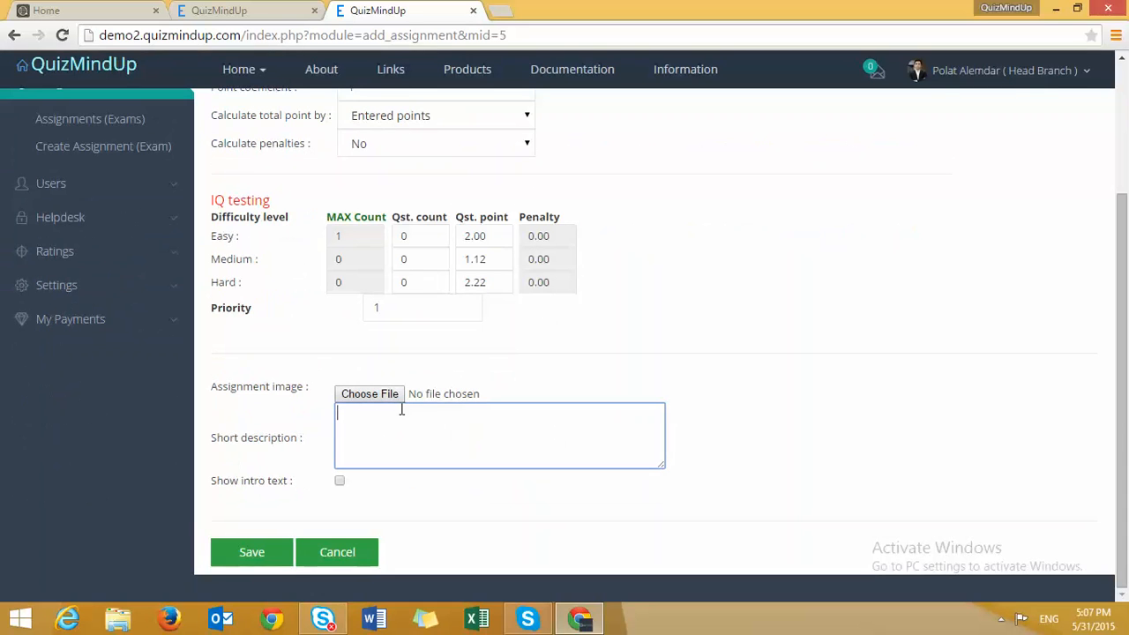
text(be smart and think on all questions )
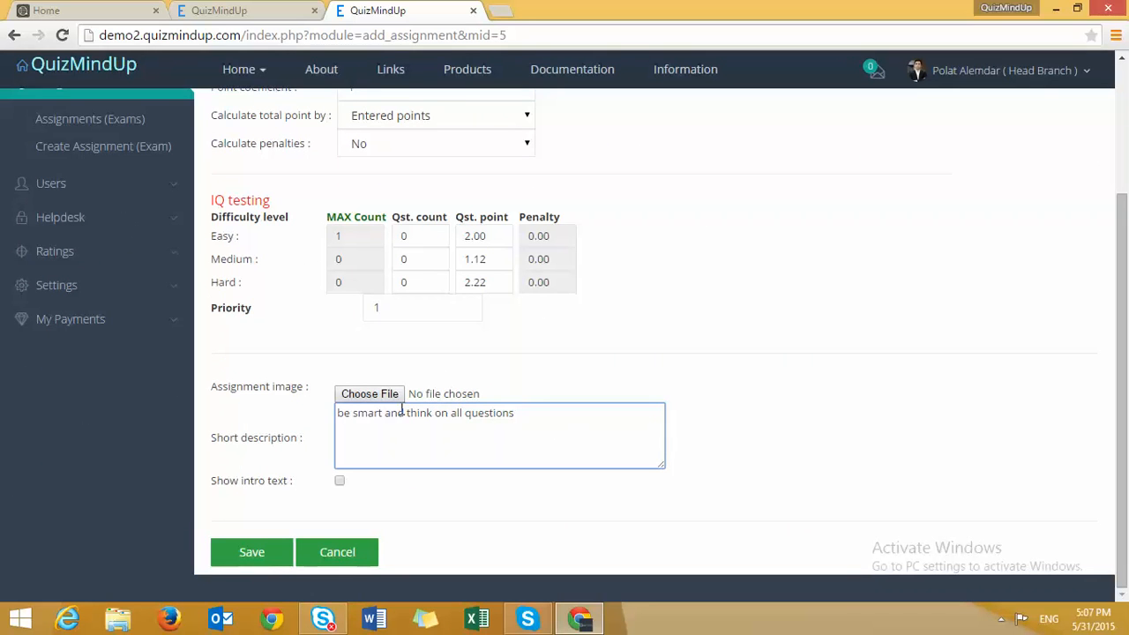
text(very carefully)
scroll(396, 371, up, 3)
scroll(396, 370, down, 1)
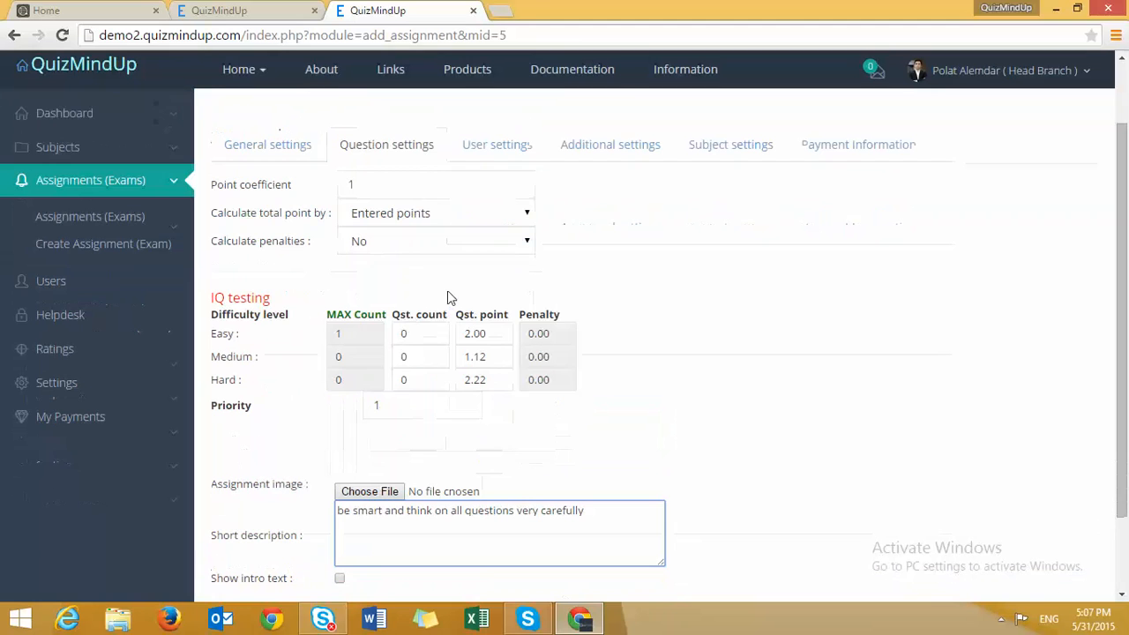
- In User settings, set the fourth user's variant to B
click(501, 146)
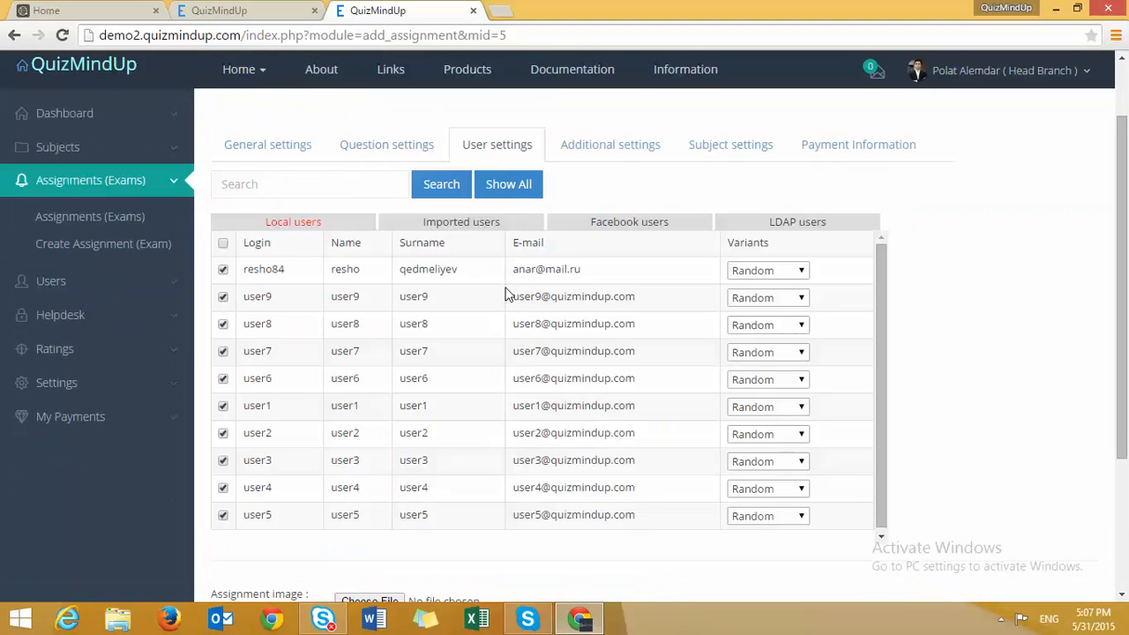
scroll(505, 294, down, 1)
scroll(506, 295, up, 1)
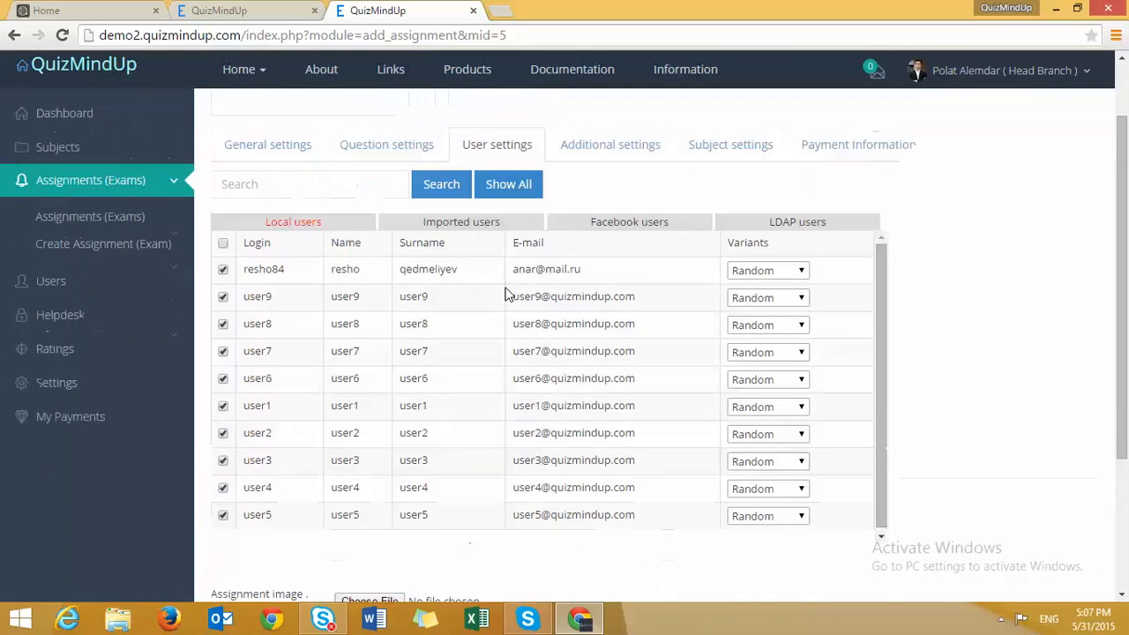
scroll(505, 295, up, 1)
click(282, 227)
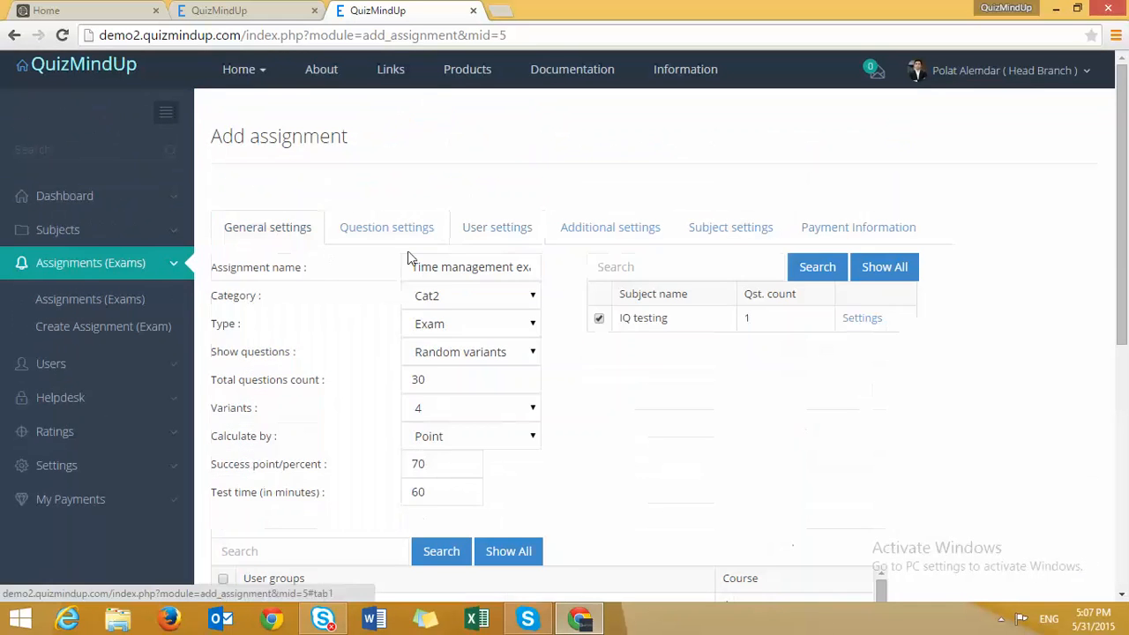
click(462, 237)
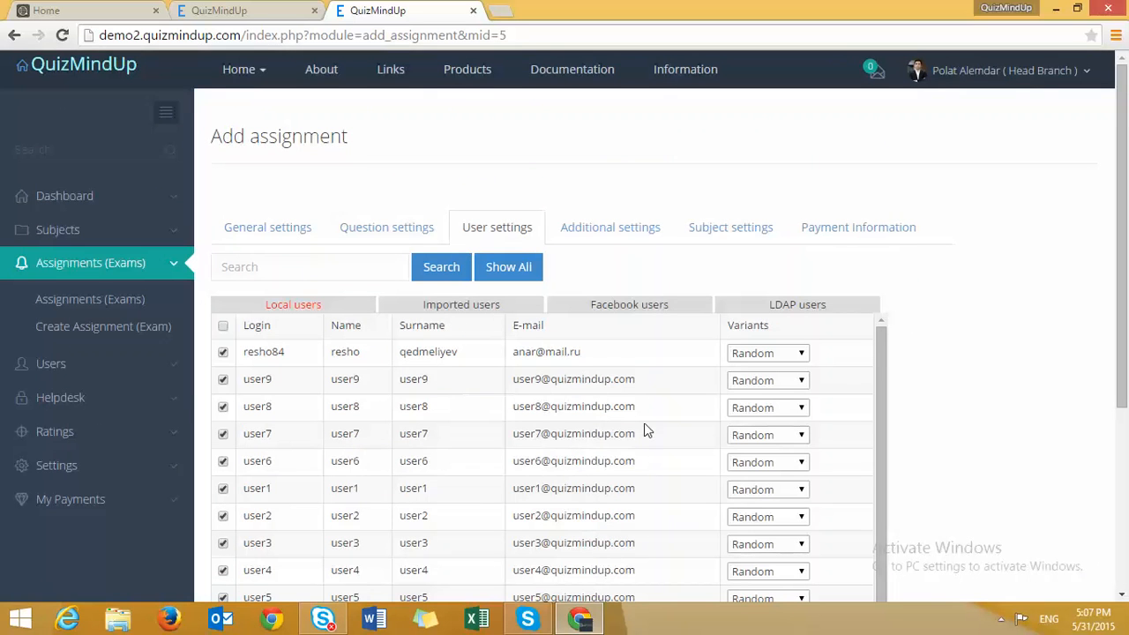
click(774, 436)
click(759, 481)
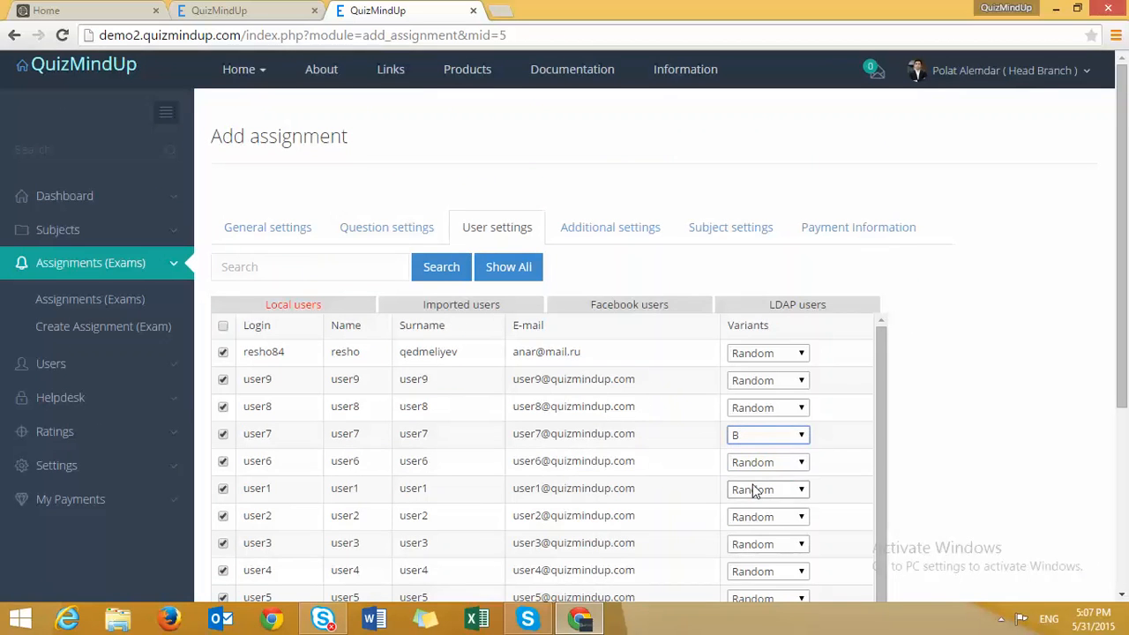
click(638, 242)
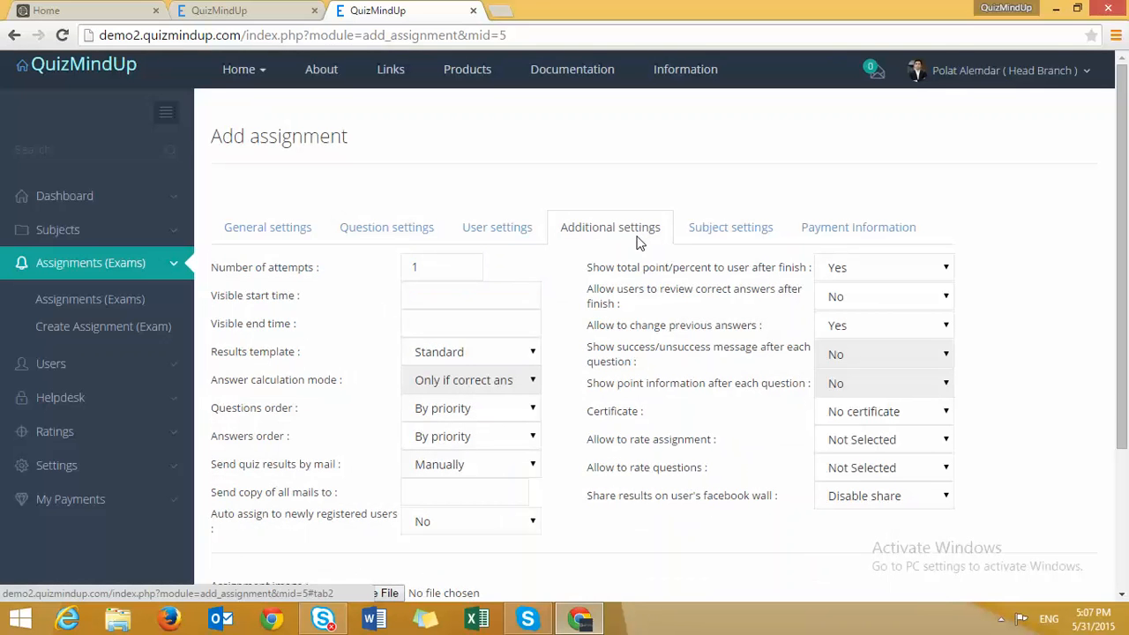
- Set the number of allowed attempts to 2
click(436, 268)
double_click(436, 267)
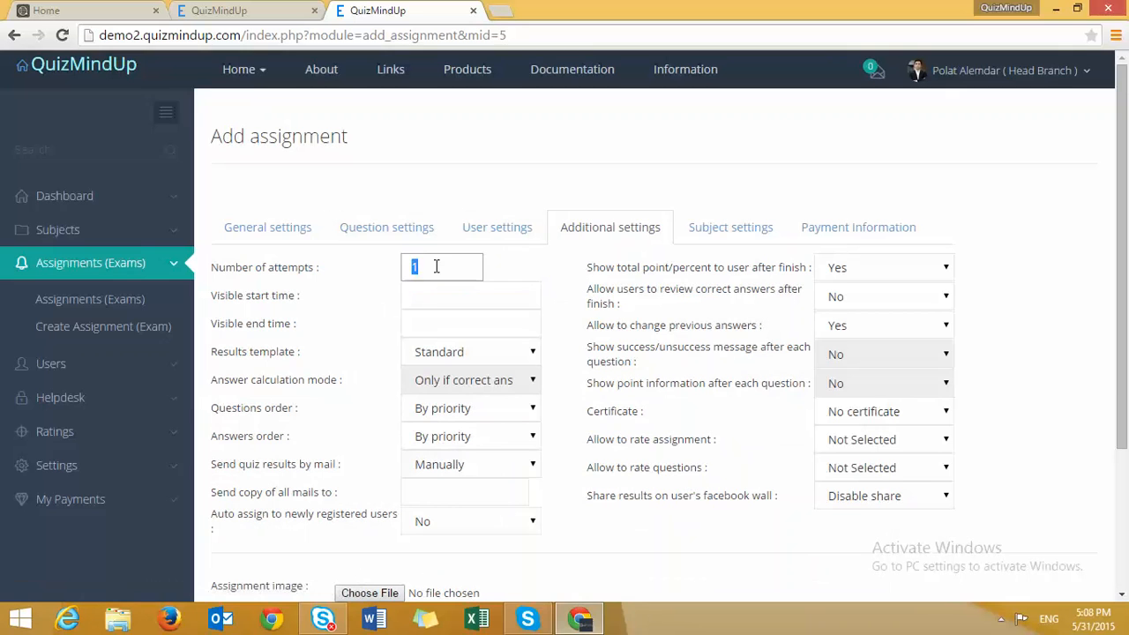
text(2)
click(377, 313)
- Make the assignment visible from 2015/06/01 18:00 until 2015/06/01 19:00
click(447, 303)
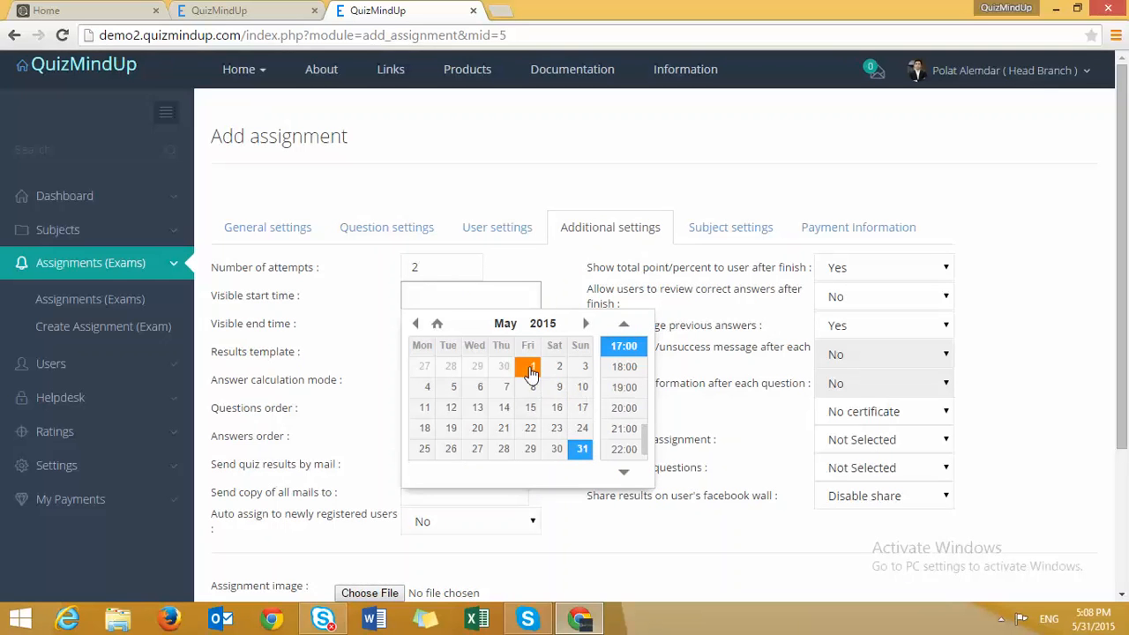
click(580, 323)
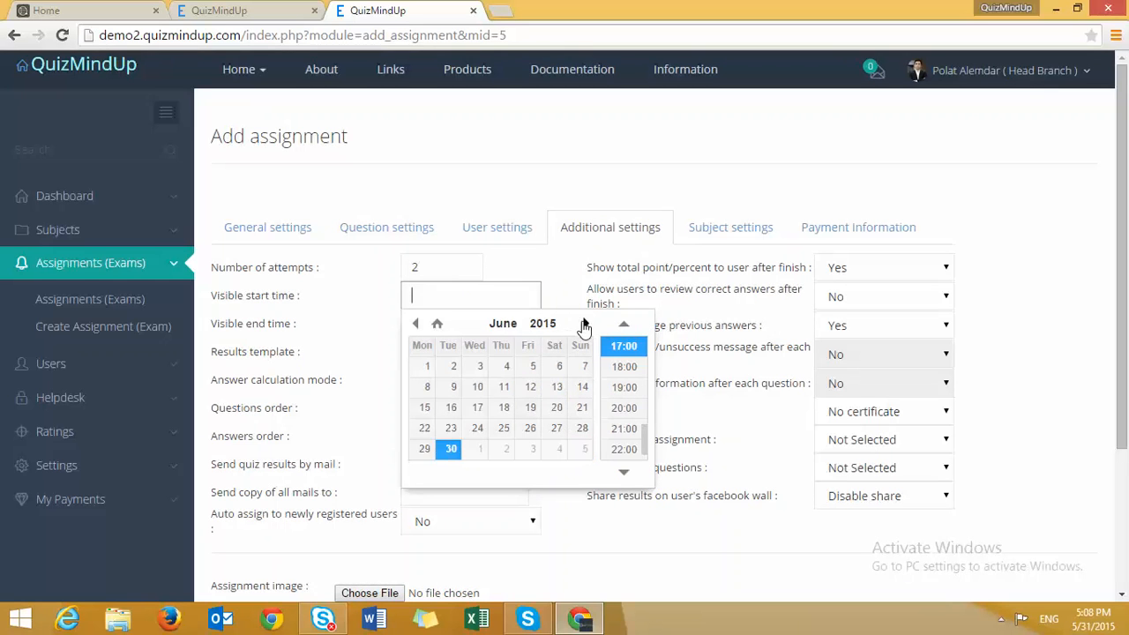
click(427, 375)
click(624, 367)
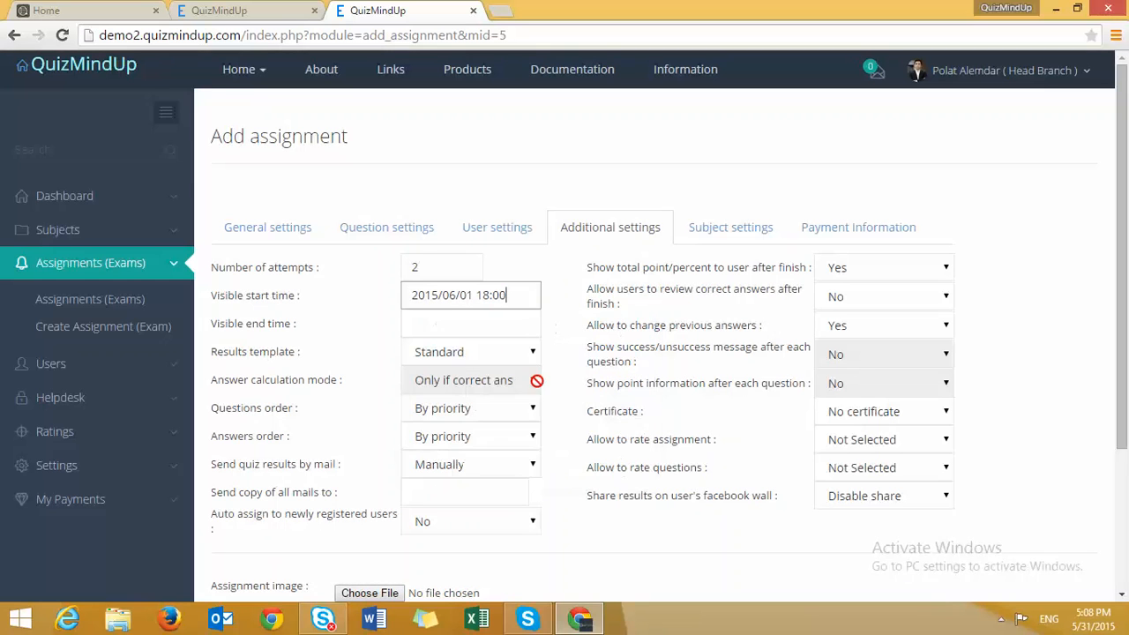
click(461, 328)
click(584, 351)
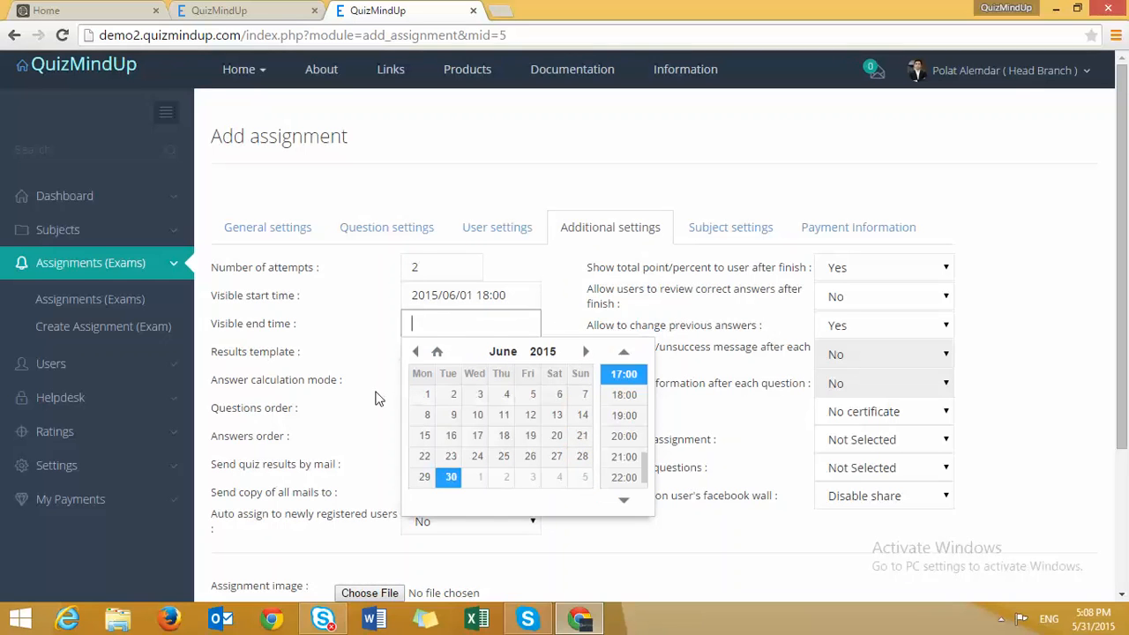
click(423, 397)
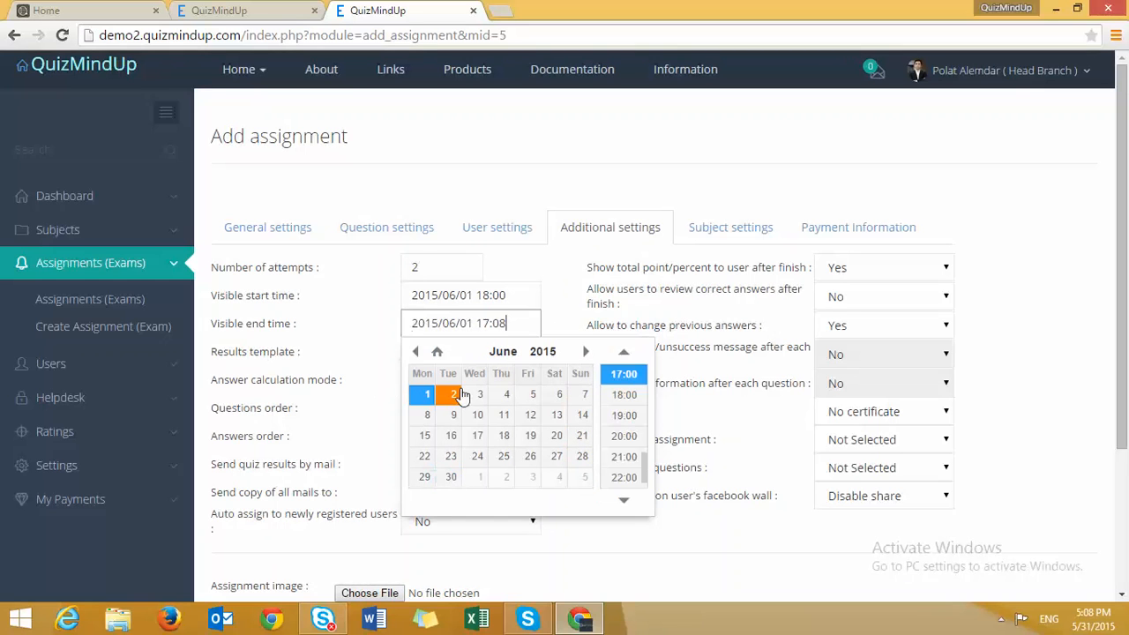
click(617, 413)
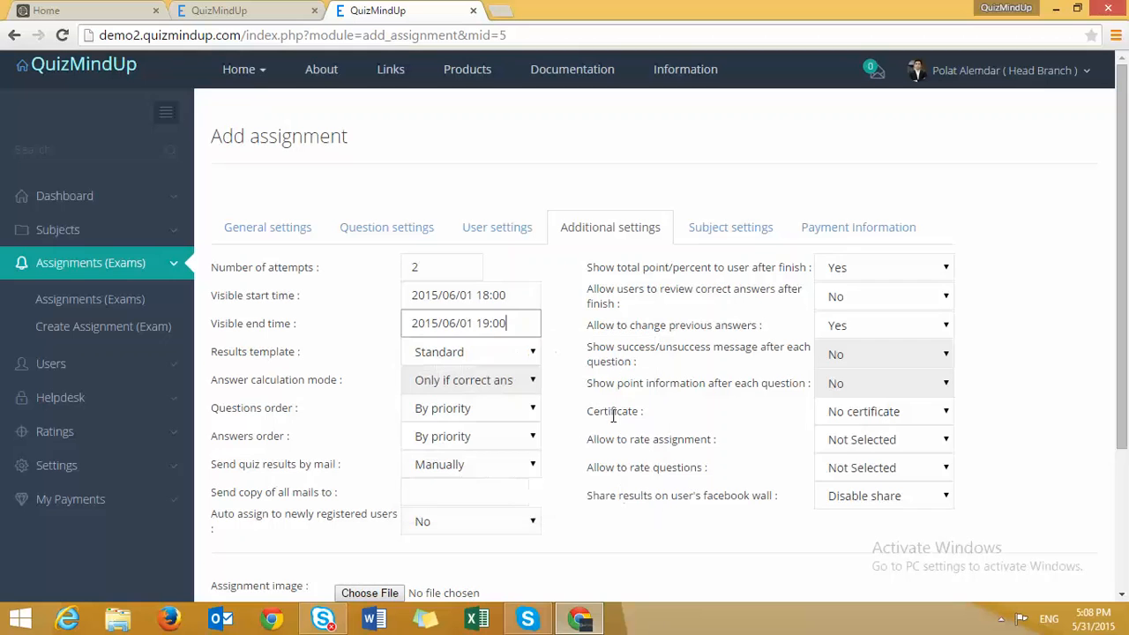
click(365, 386)
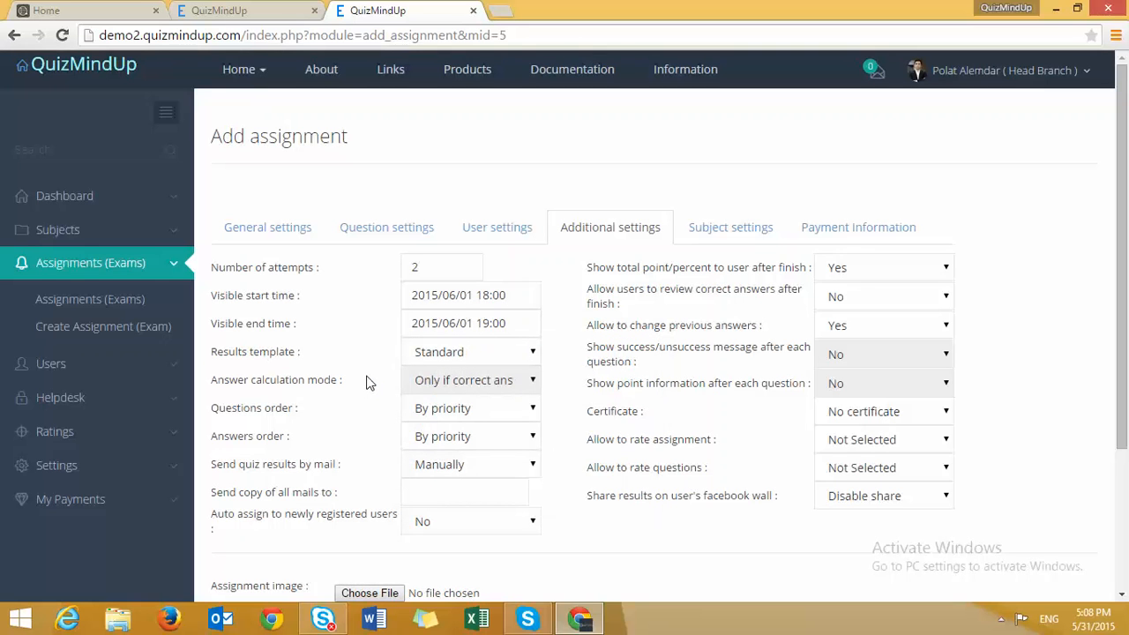
- Set both question order and answer order to Random
click(486, 415)
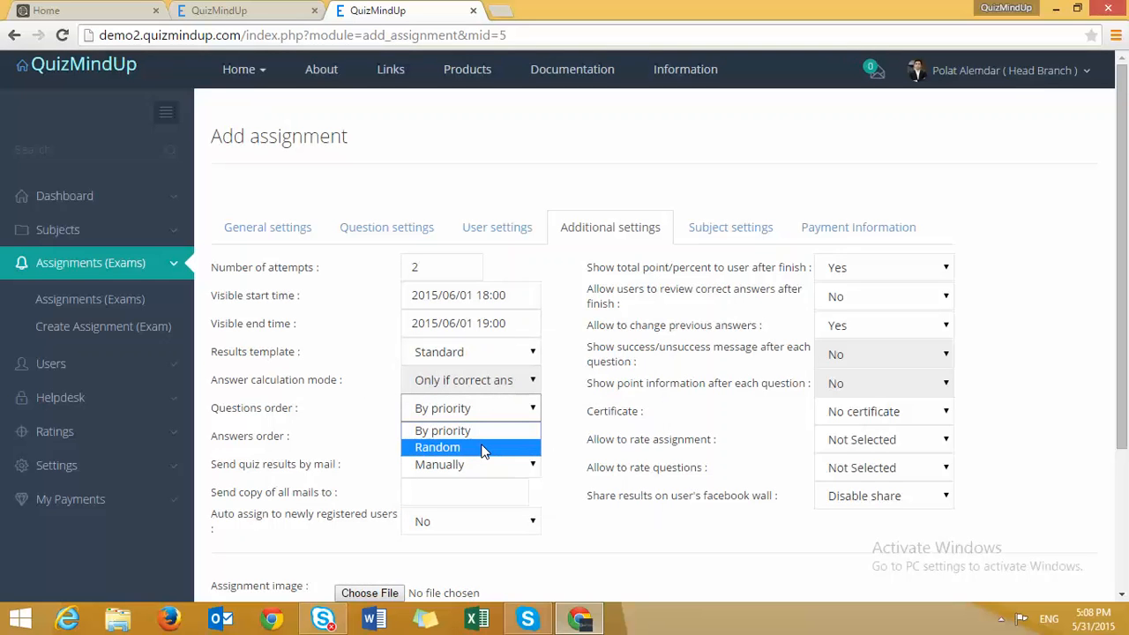
click(484, 448)
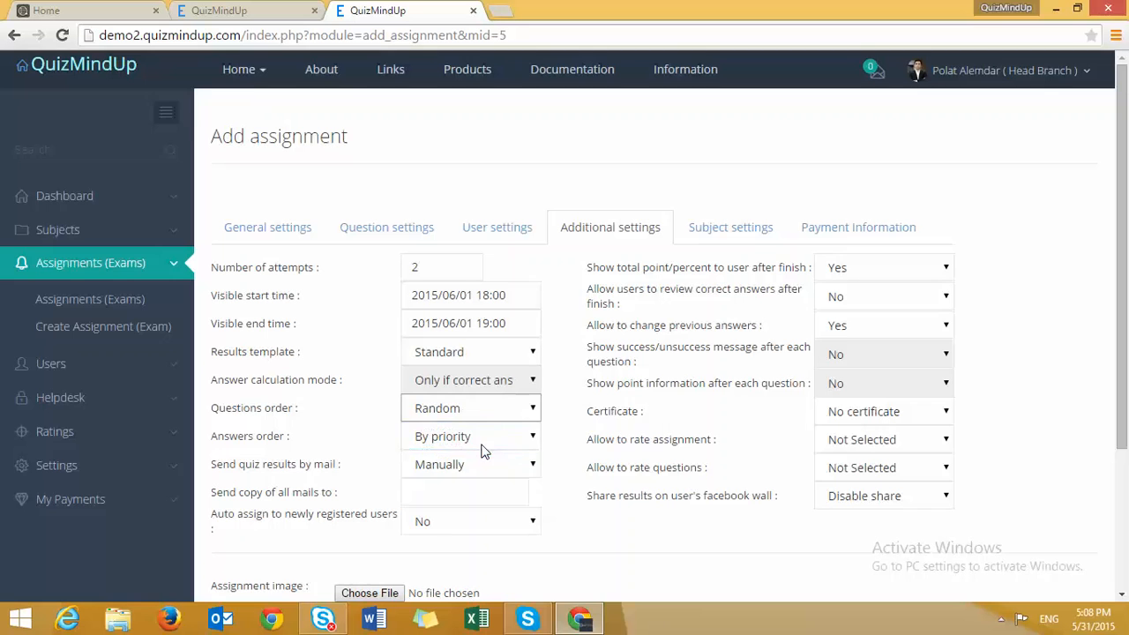
click(525, 436)
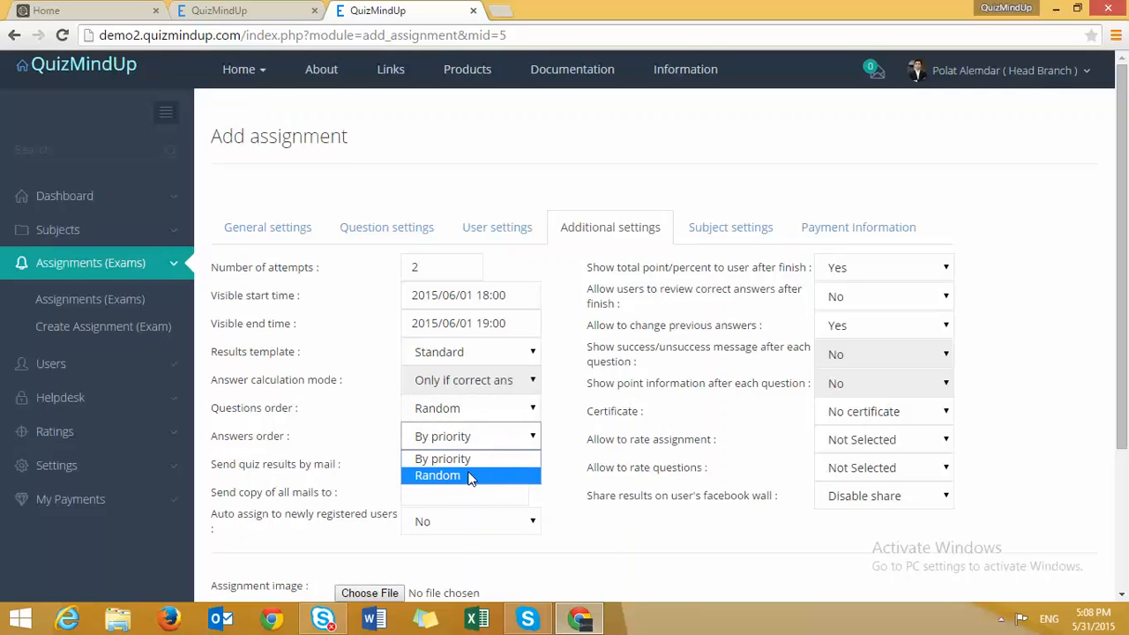
click(471, 477)
- Keep manual results mailing, add the mail-copy e-mail address, and leave new-user auto-assign off
click(470, 467)
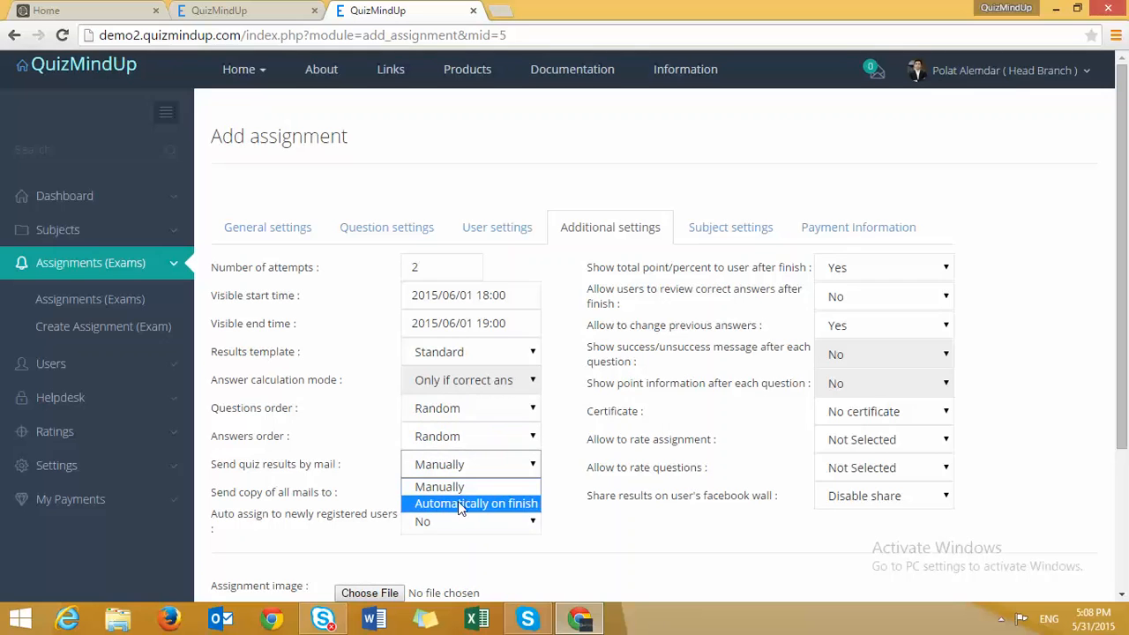
click(445, 487)
click(444, 490)
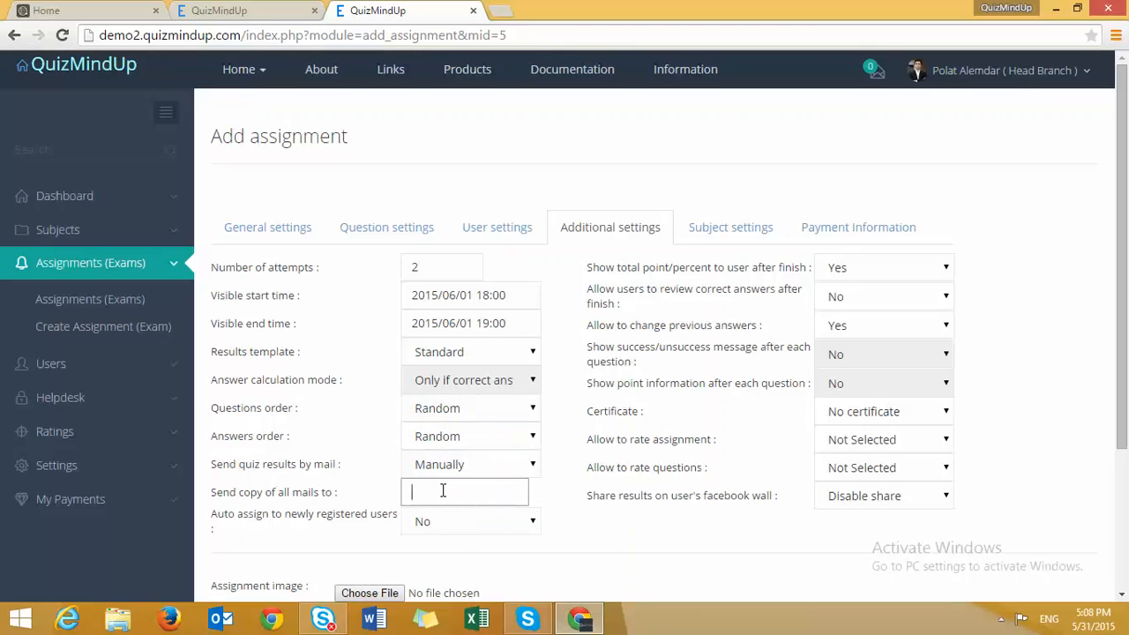
click(354, 505)
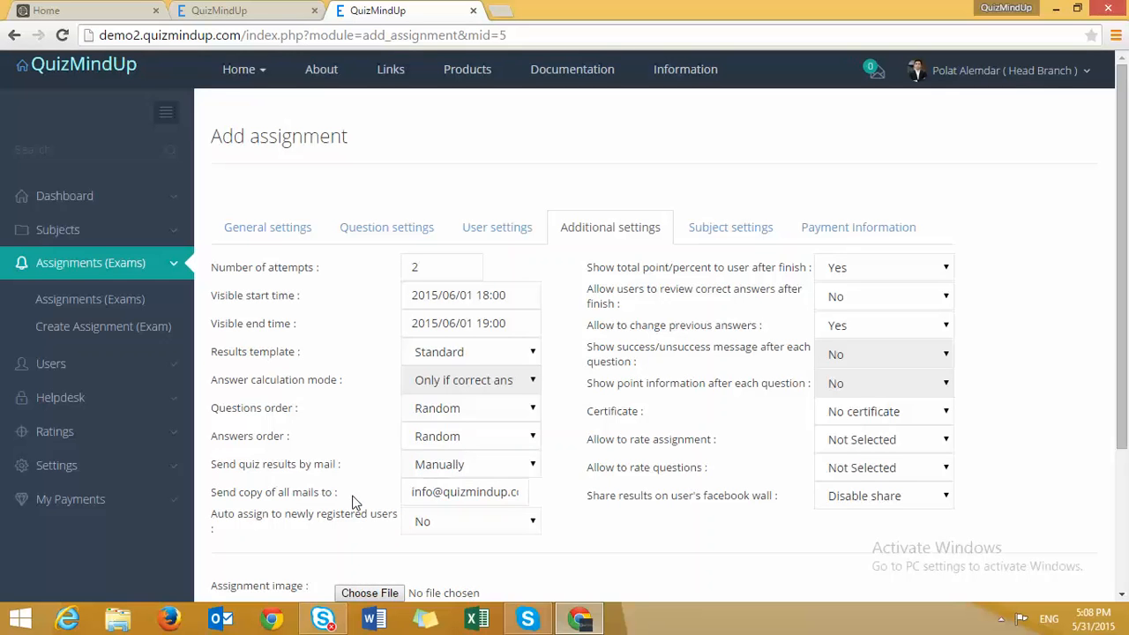
click(456, 529)
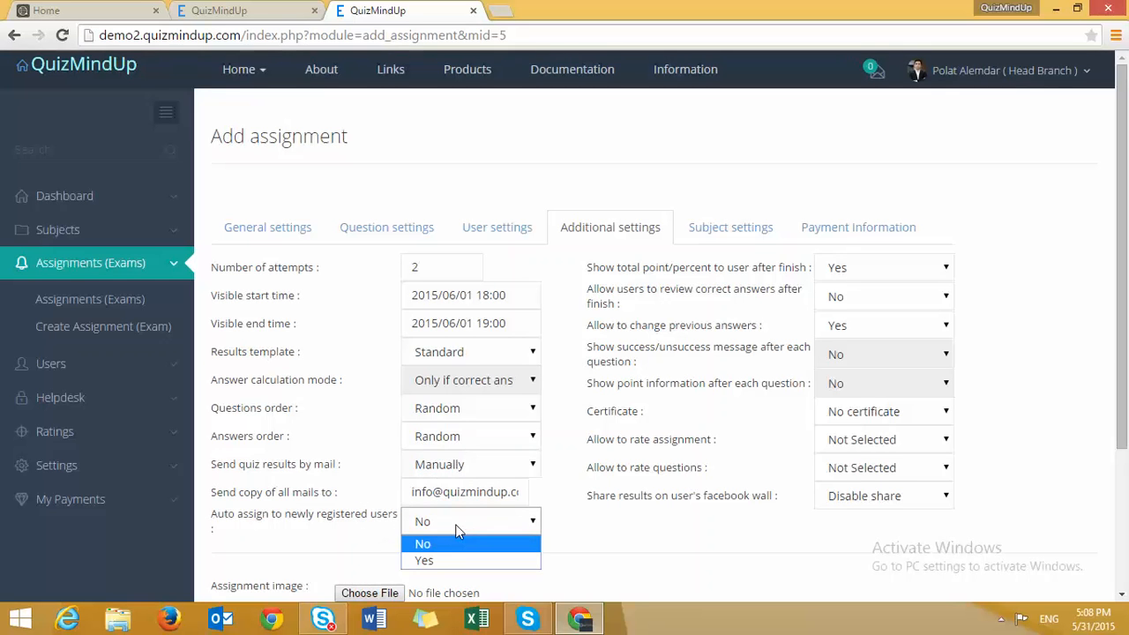
click(558, 529)
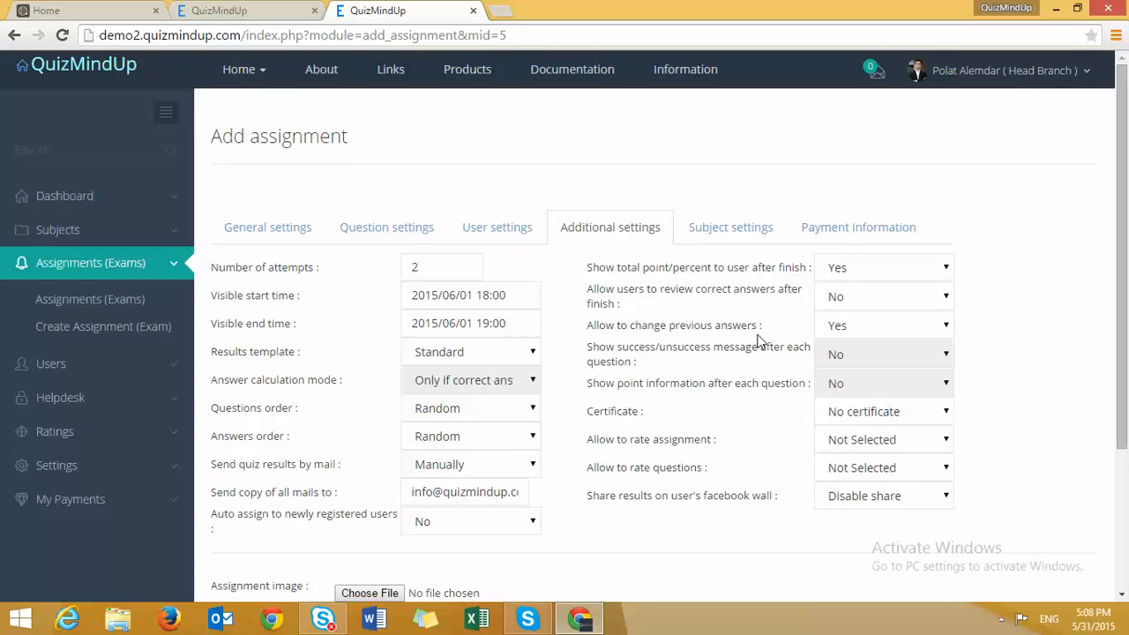
- Hide total points, keep correct-answer review disabled, and allow changing previous answers
click(880, 268)
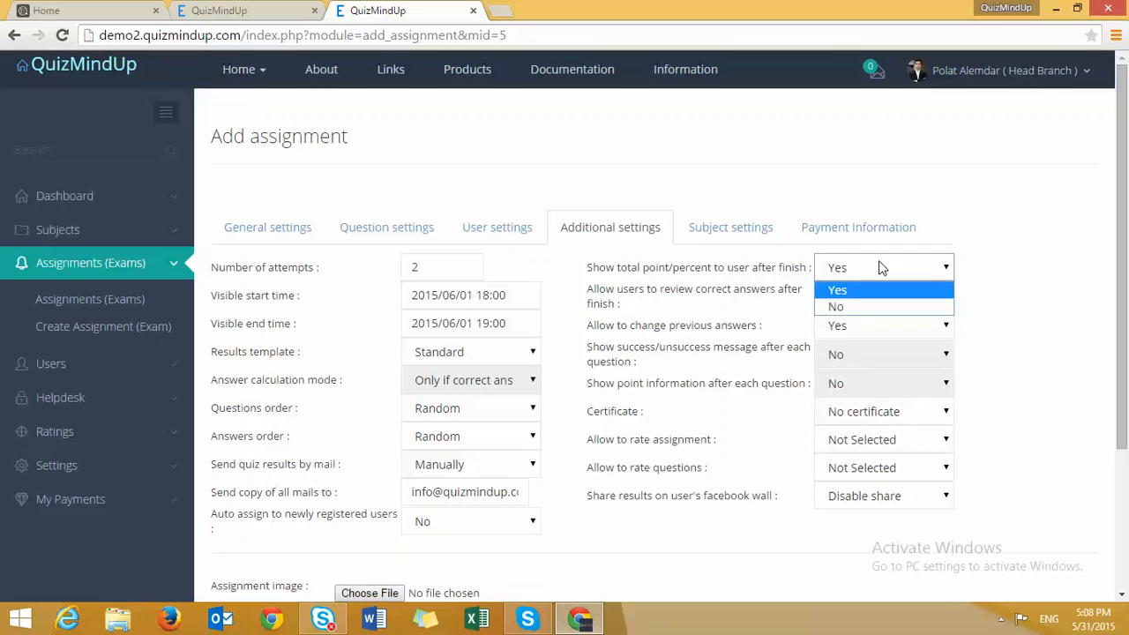
click(880, 306)
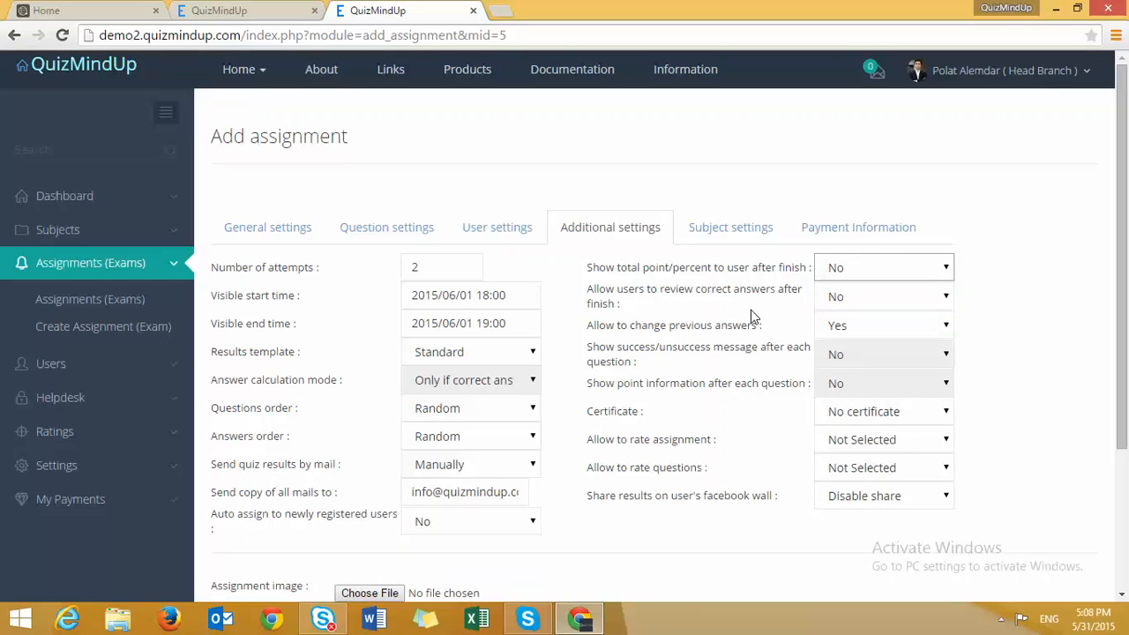
click(894, 300)
click(894, 300)
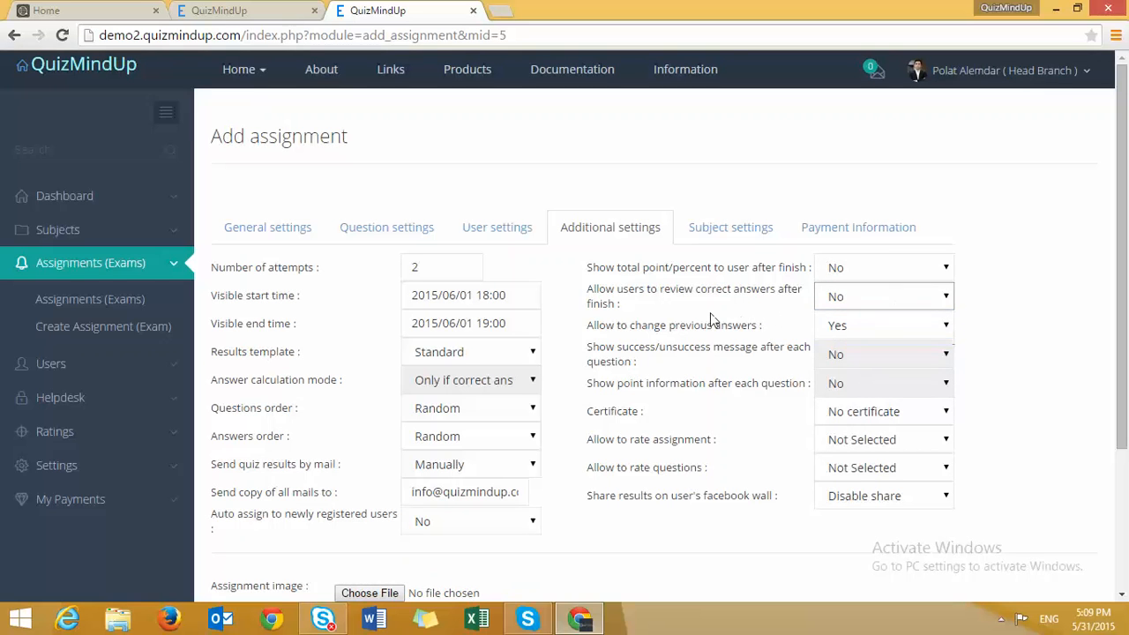
click(848, 328)
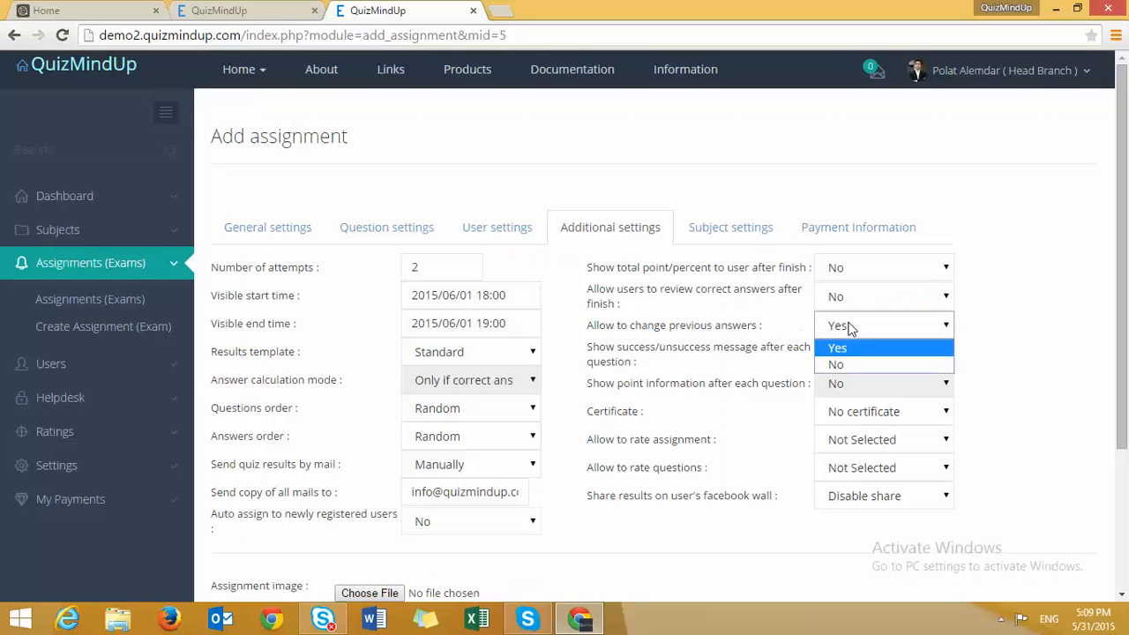
click(719, 371)
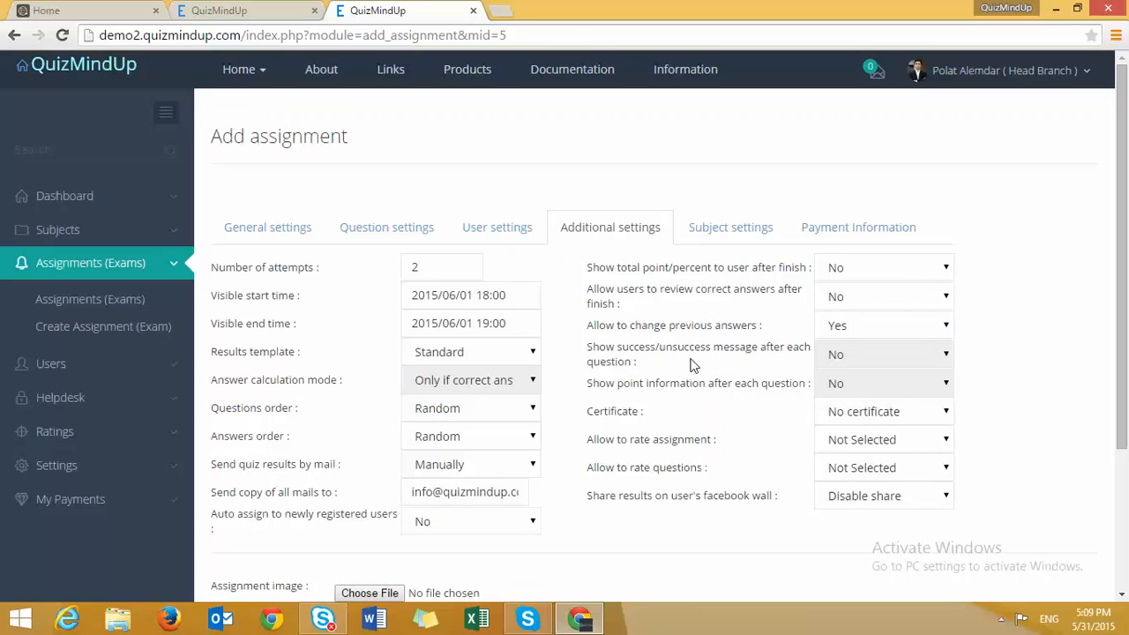
drag(639, 363, 635, 351)
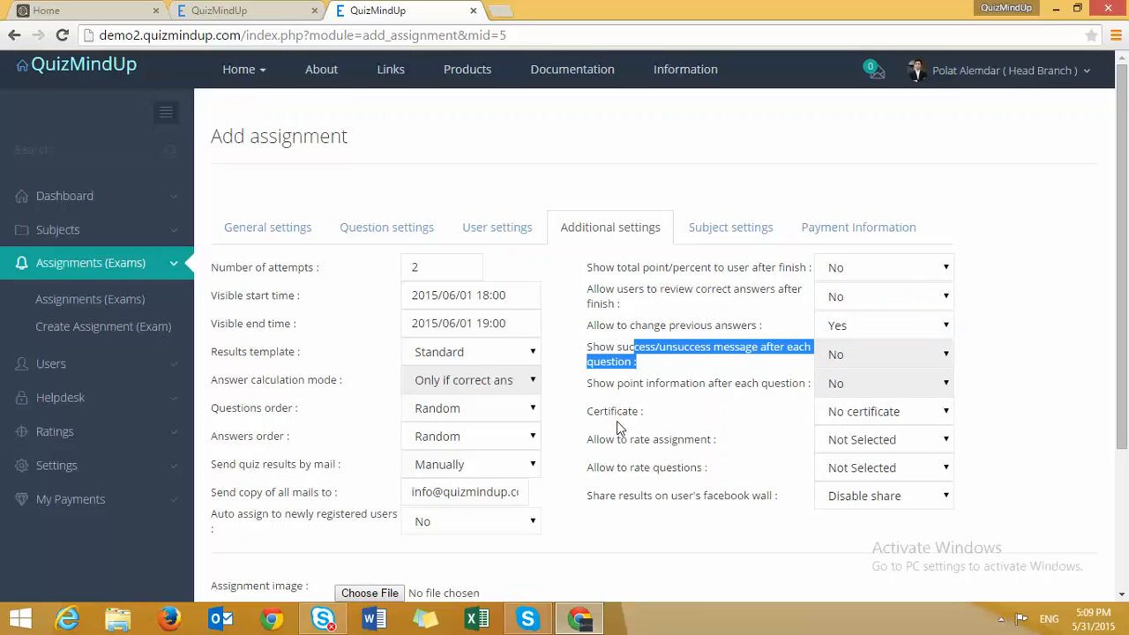
- Attach certificate cert1 and use rating 1 for rating the assignment
click(827, 420)
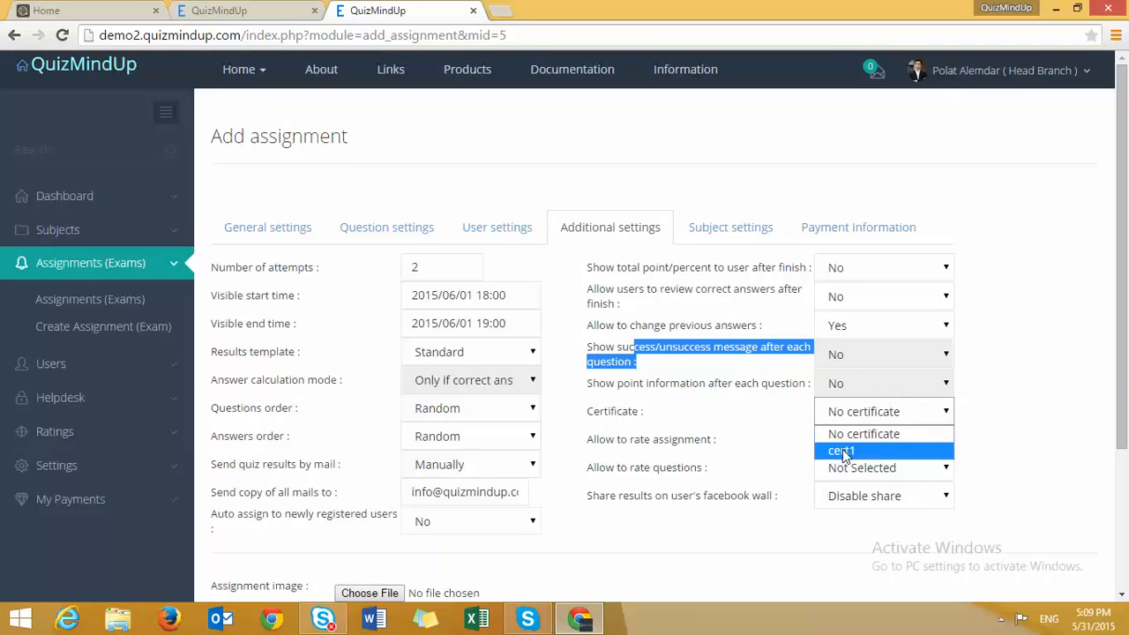
click(842, 450)
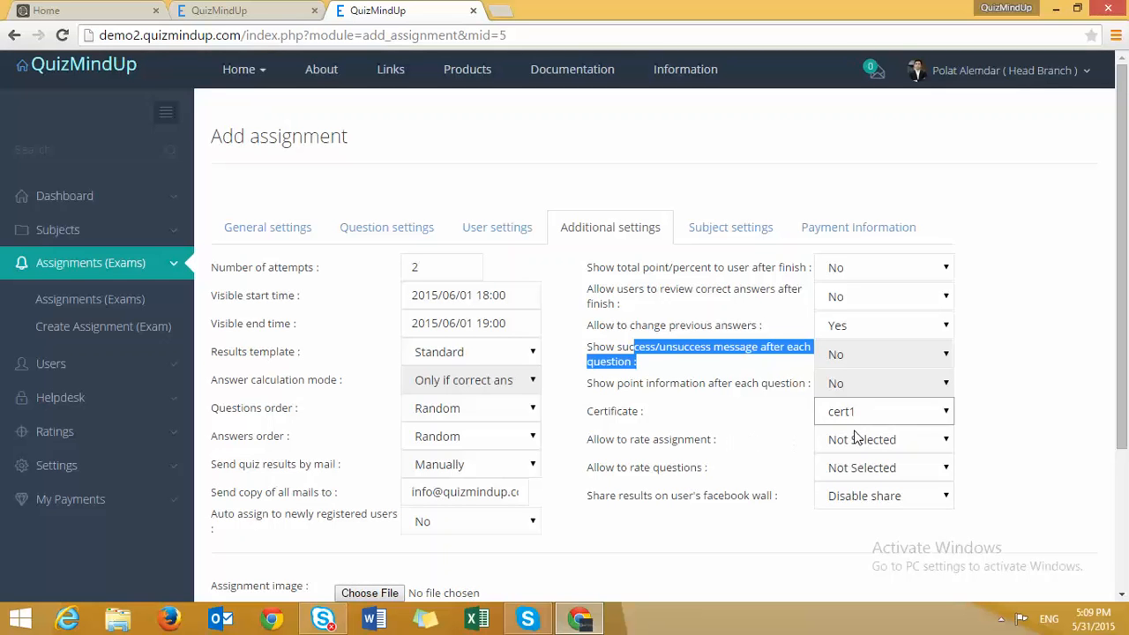
click(898, 439)
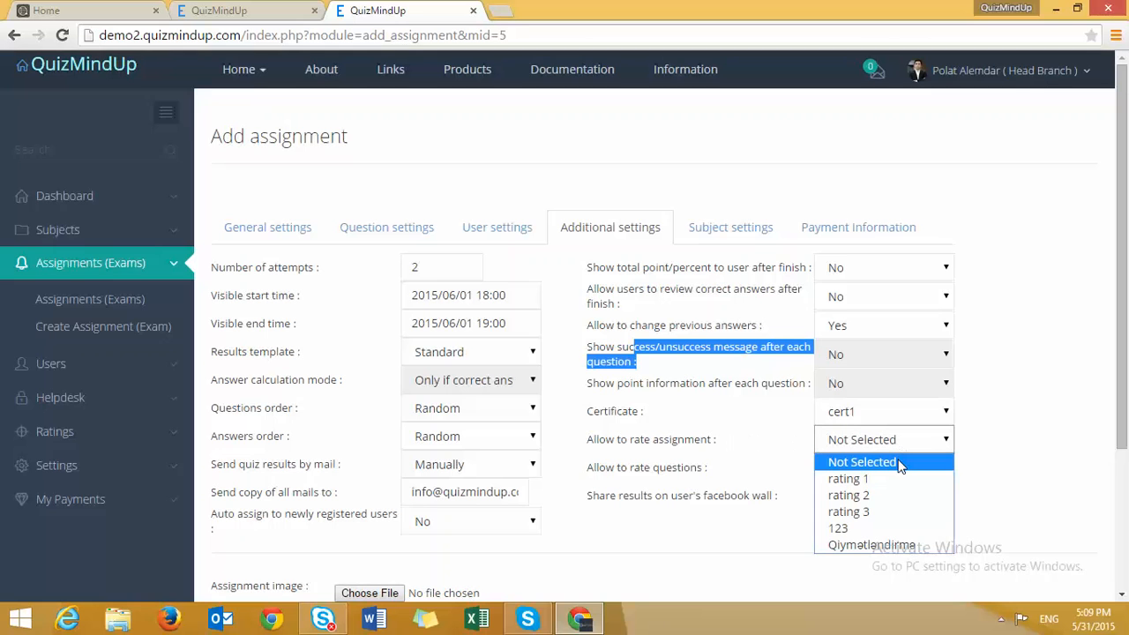
click(699, 465)
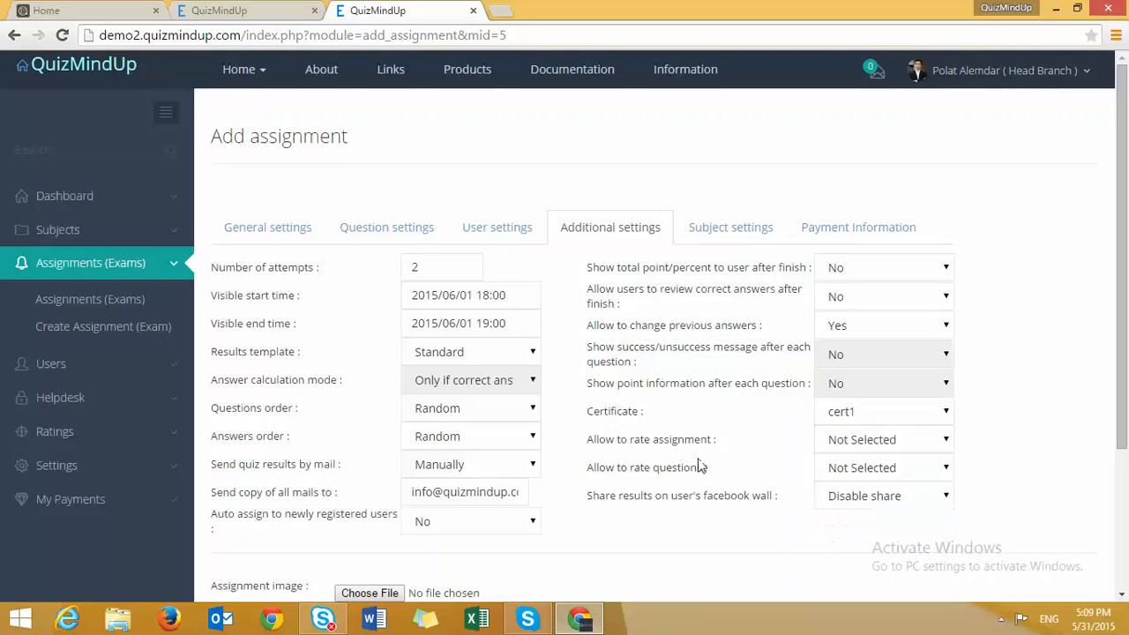
drag(722, 441, 675, 440)
drag(721, 469, 627, 472)
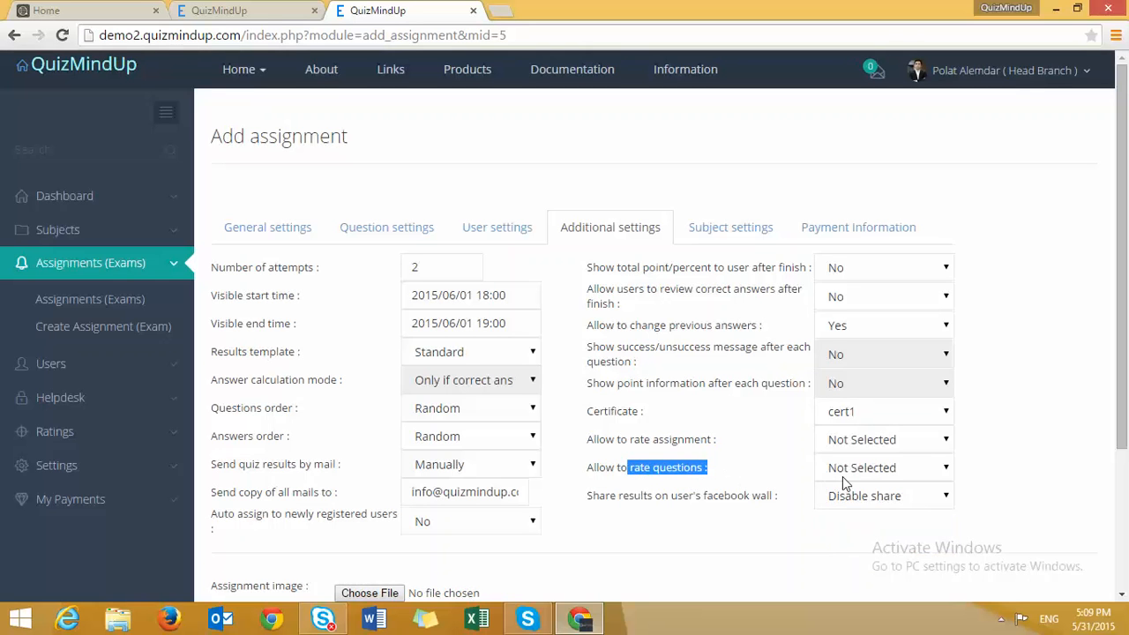
click(902, 441)
click(889, 481)
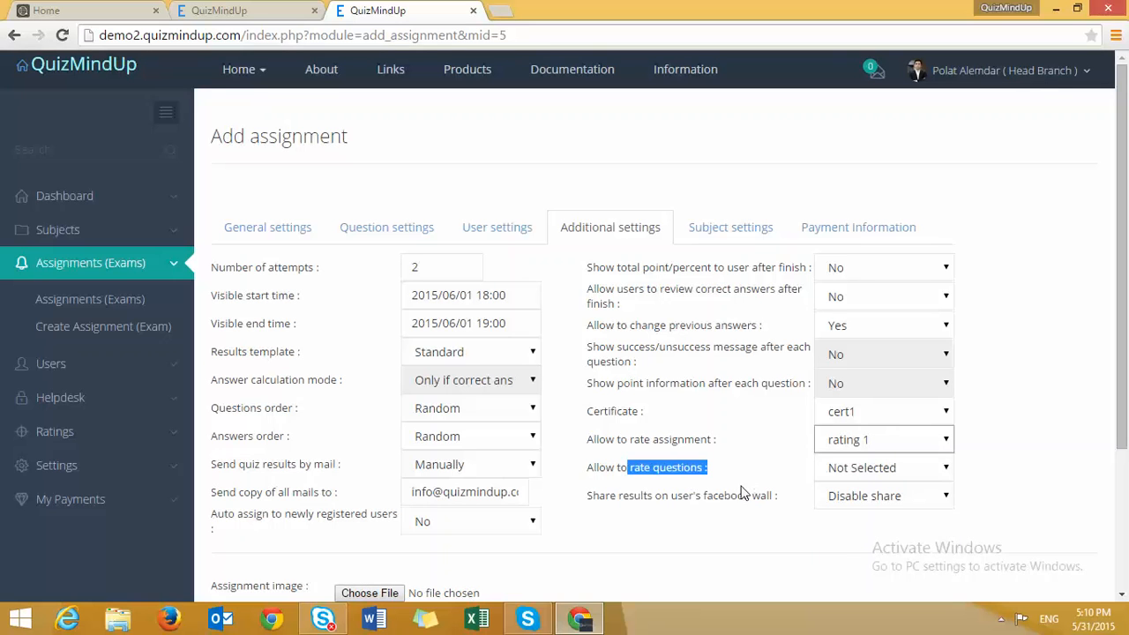
click(748, 231)
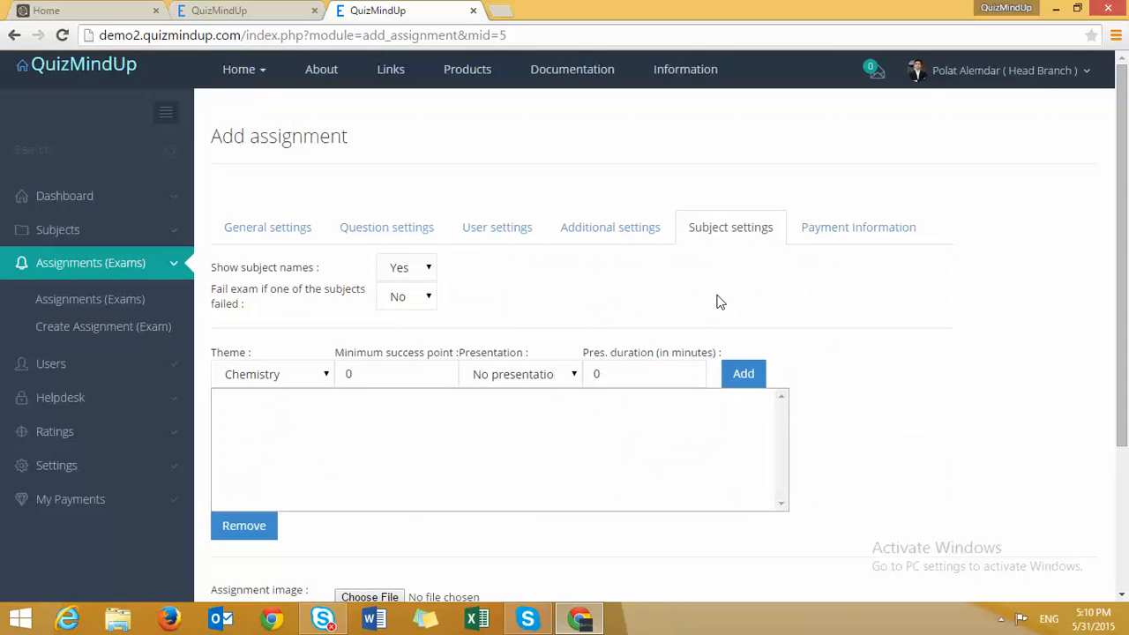
- Add the Chemistry subject with a 20-point minimum success score
click(323, 376)
click(292, 403)
key(Tab)
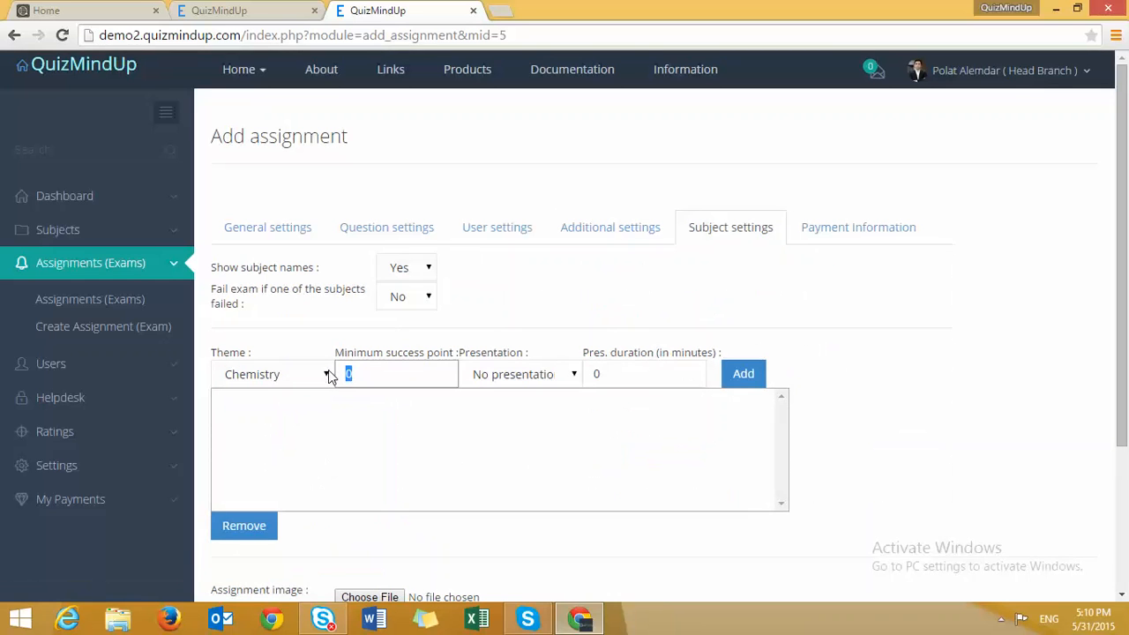
text(20)
click(743, 374)
- Add the IQ testing subject with an 80-point minimum success score
click(286, 376)
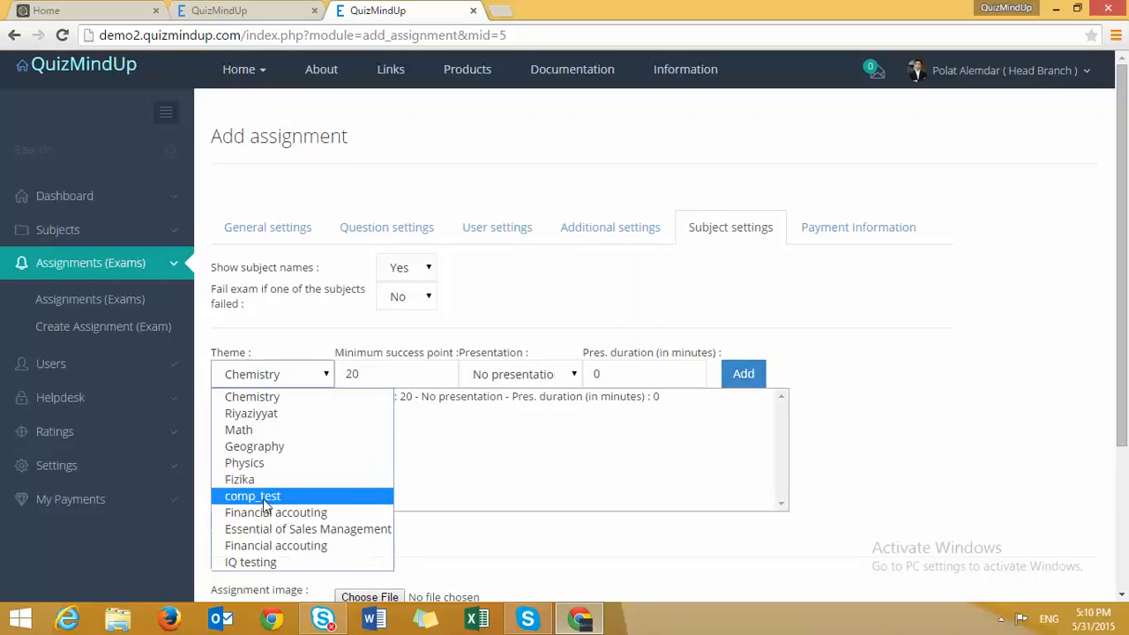
click(251, 563)
double_click(389, 374)
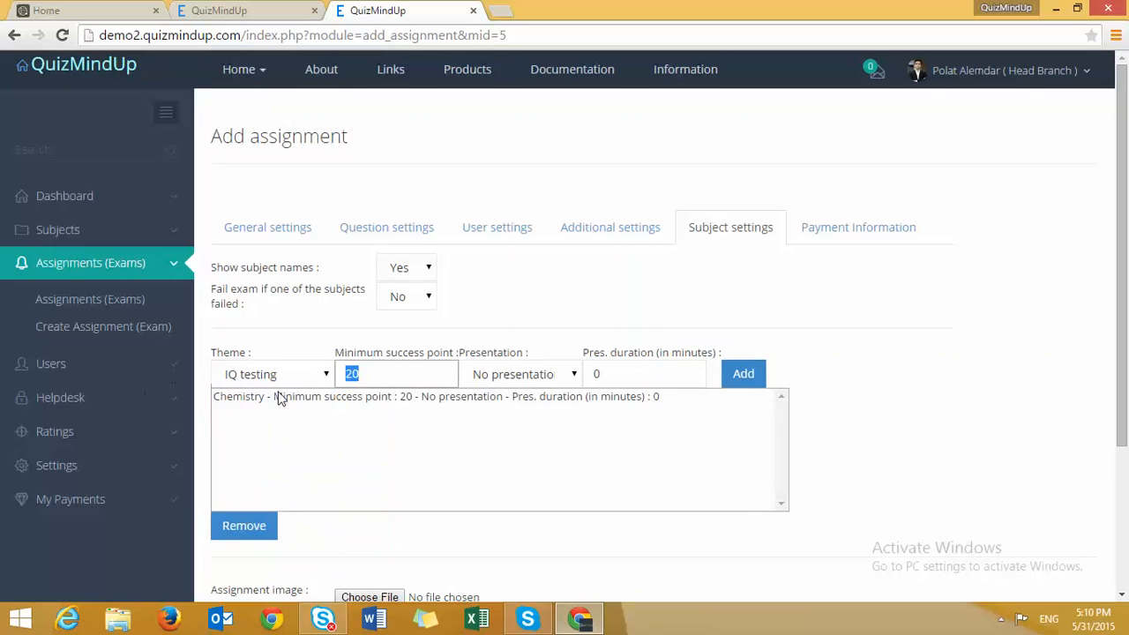
text(80)
click(744, 374)
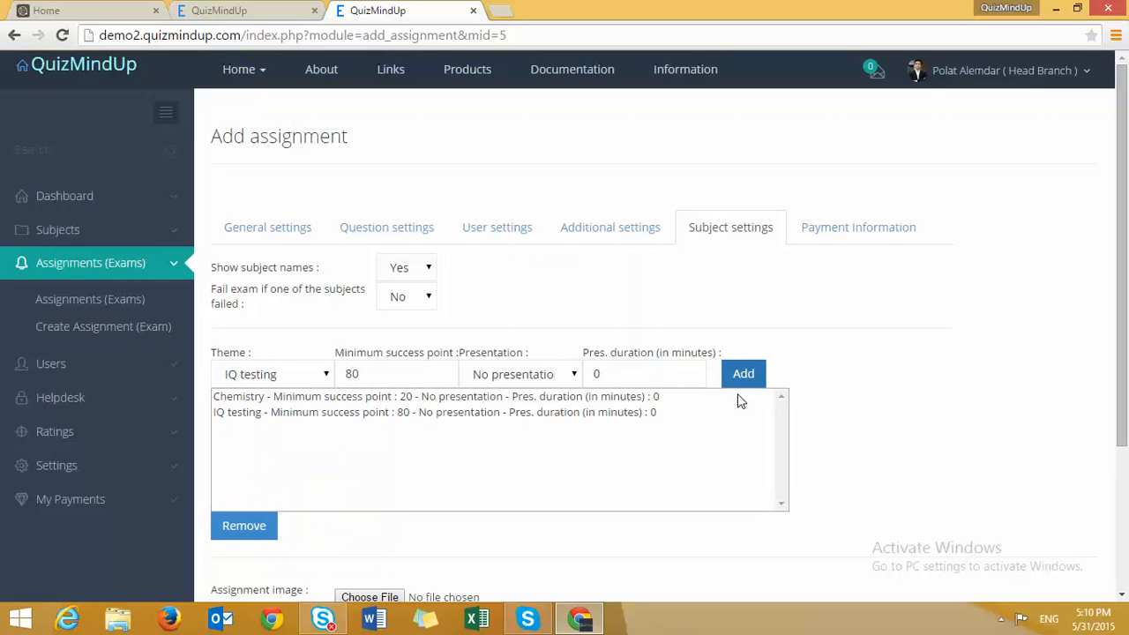
click(881, 240)
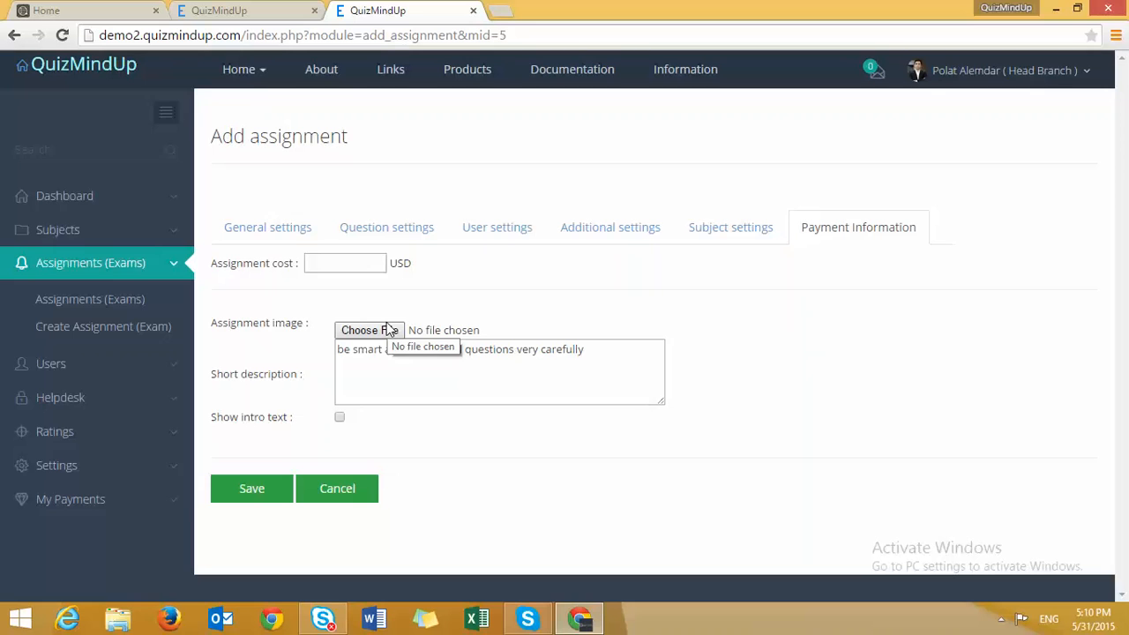
- Enter 80 as the assignment cost in USD
click(330, 267)
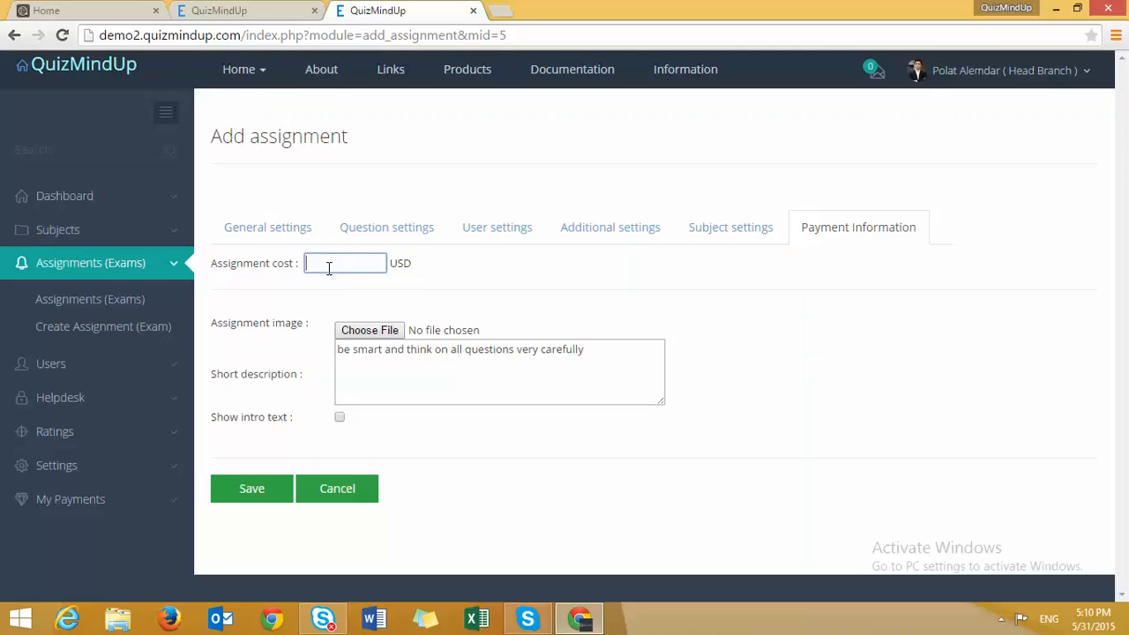
text(80)
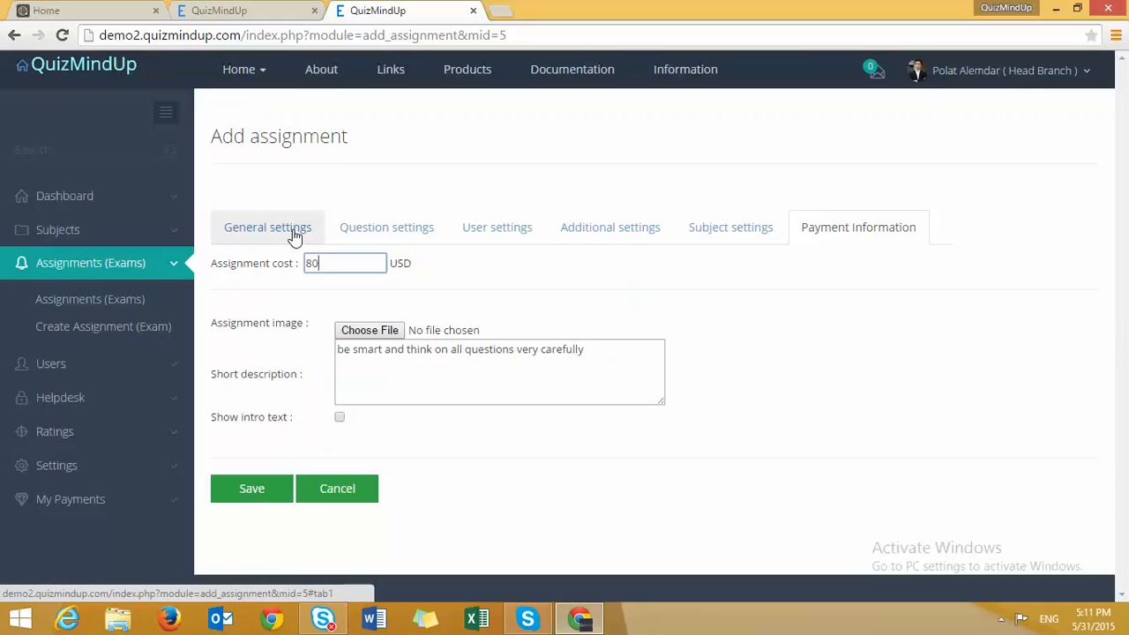
click(267, 228)
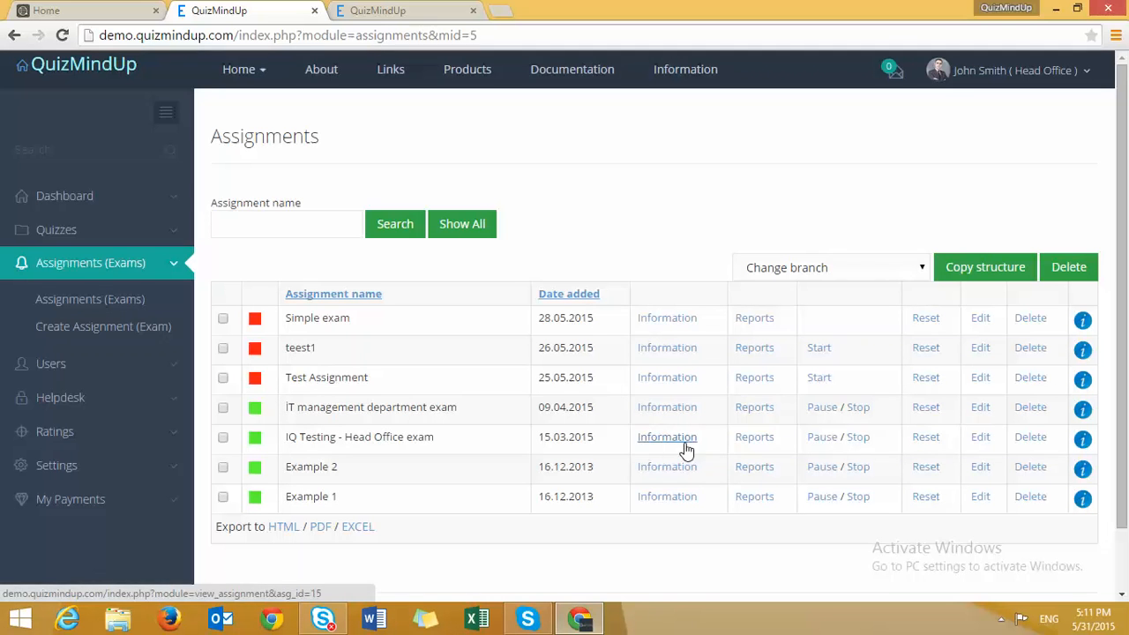
- View the IQ Testing exam's details, then go back and open the account menu to log out
click(655, 448)
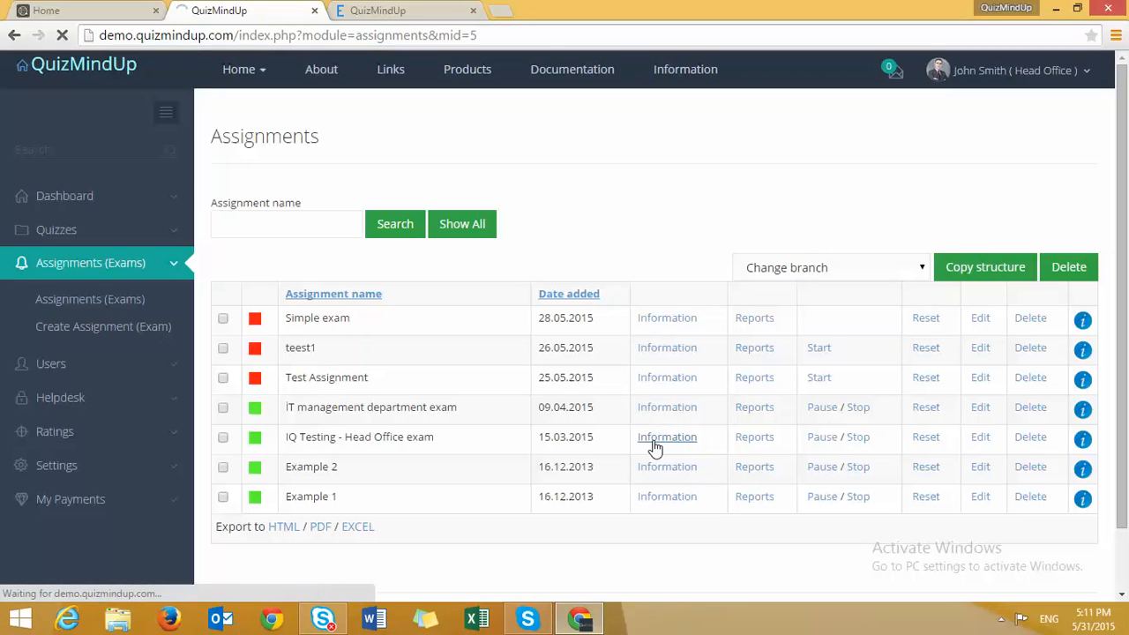
click(14, 35)
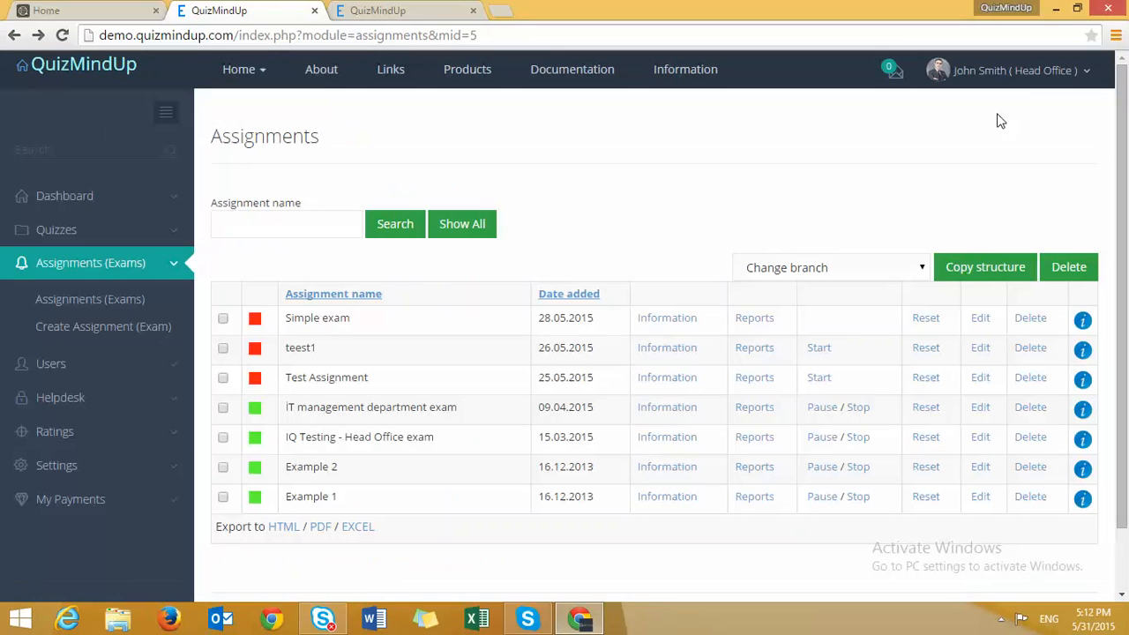
click(459, 223)
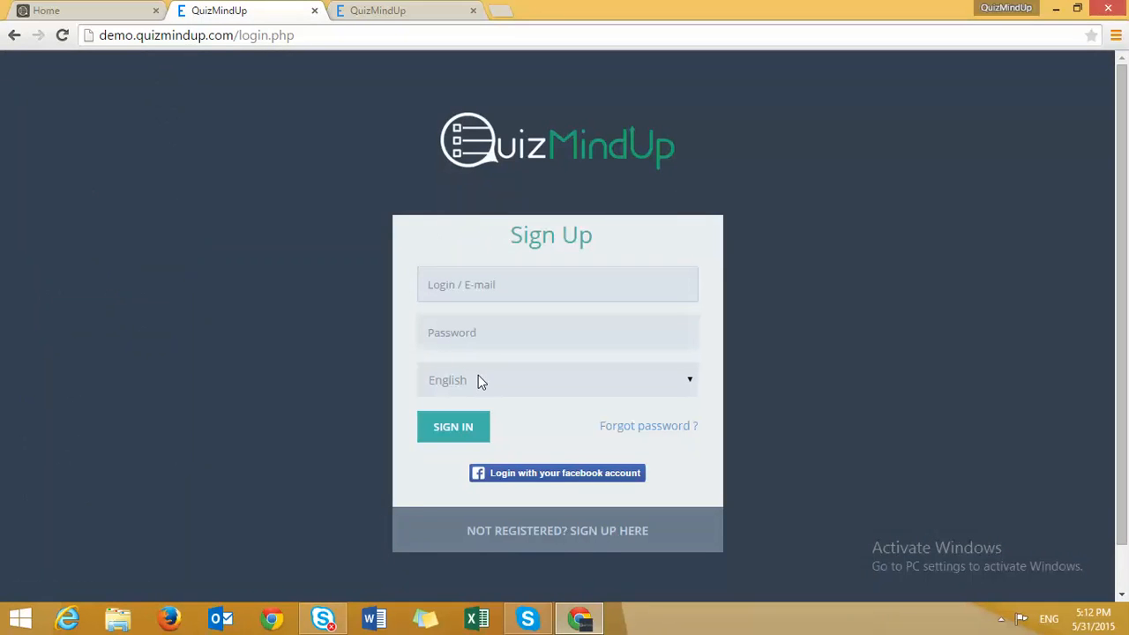
- Sign in with the student account's login and password, declining the browser's save-password offer
text(user6)
key(Tab)
text(1234)
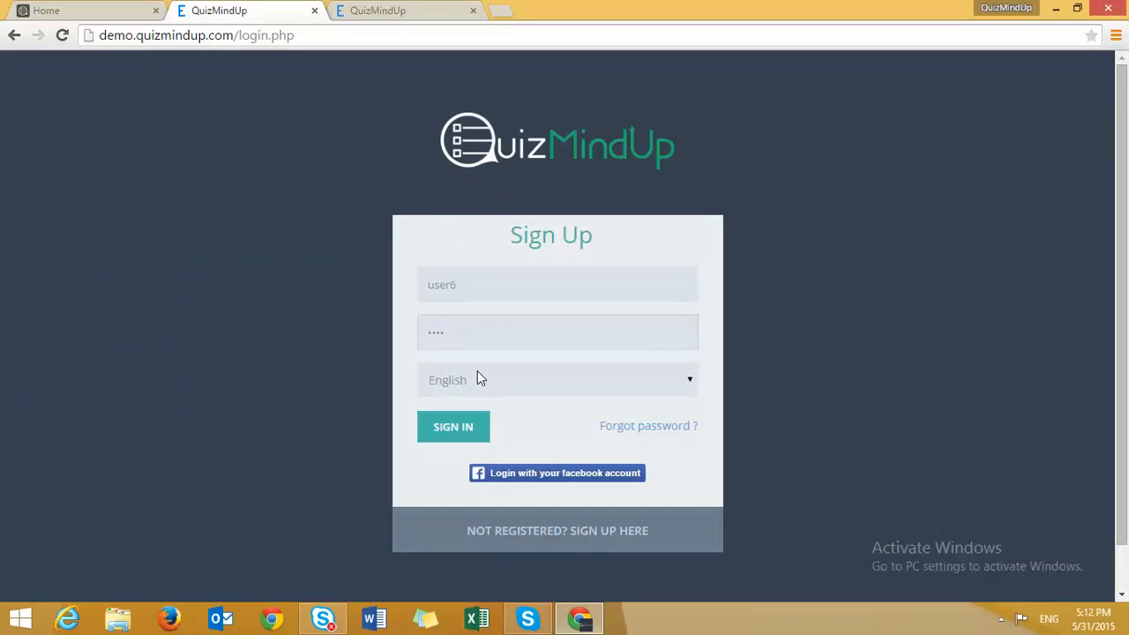
text(5)
key(Return)
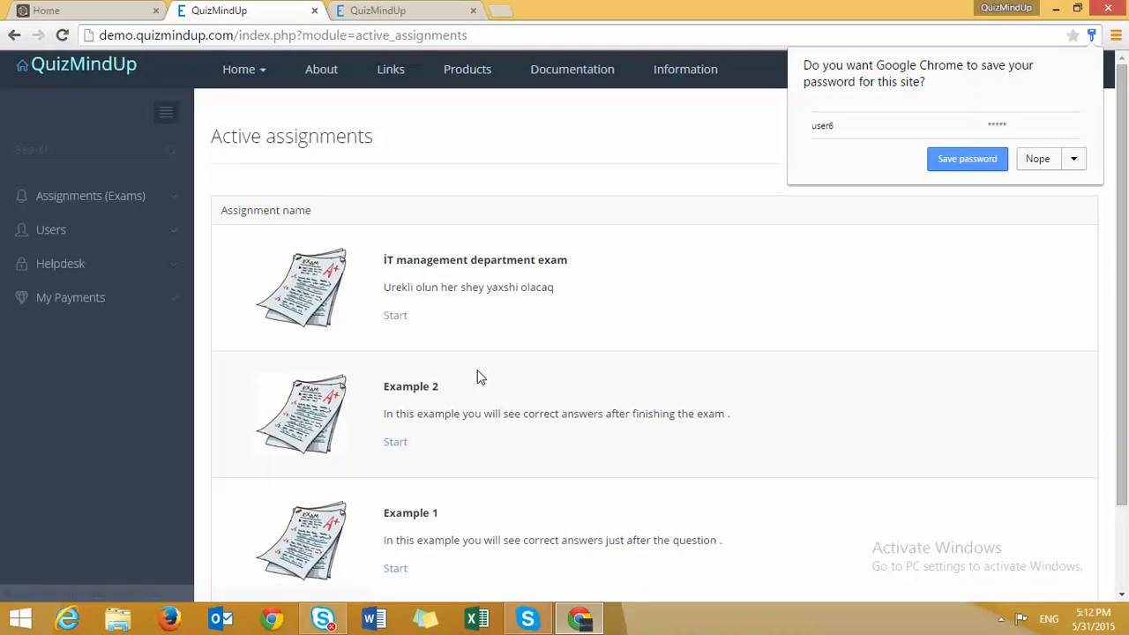
click(1036, 161)
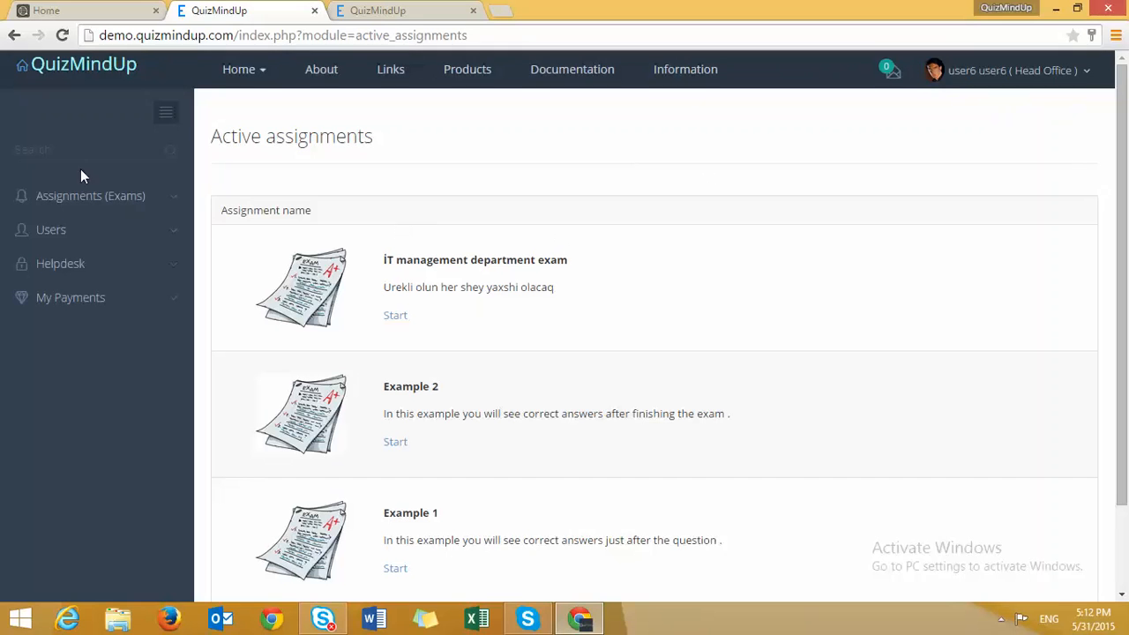
- Confirm My old assignments has no results, then return to Active assignments
click(97, 197)
click(71, 236)
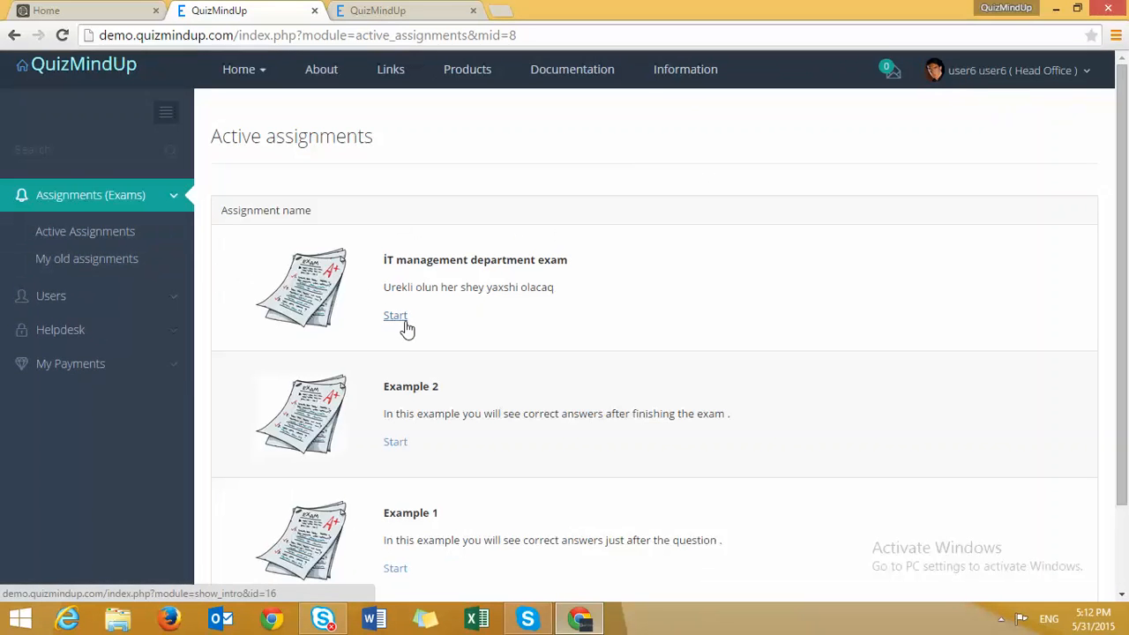
click(74, 259)
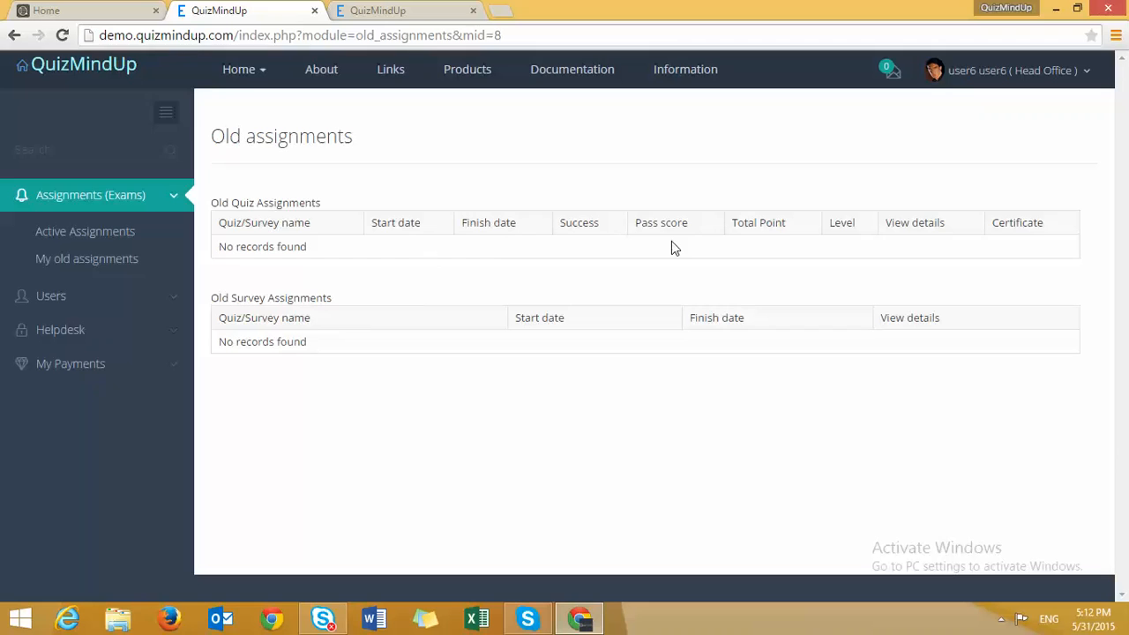
drag(786, 224, 744, 226)
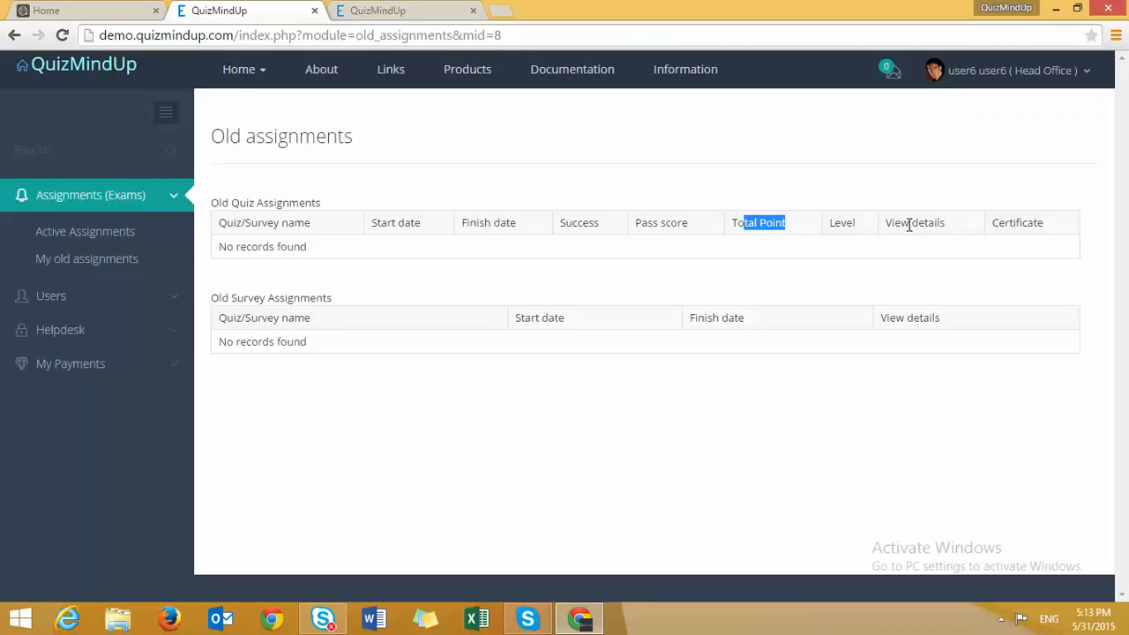
drag(910, 224, 920, 253)
click(908, 259)
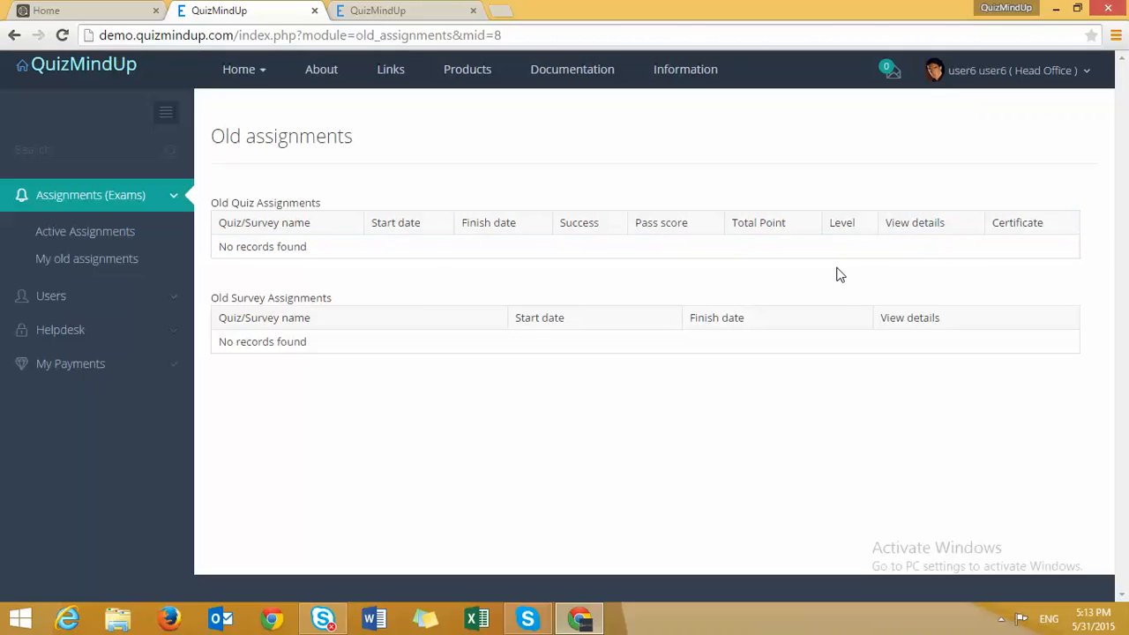
click(75, 235)
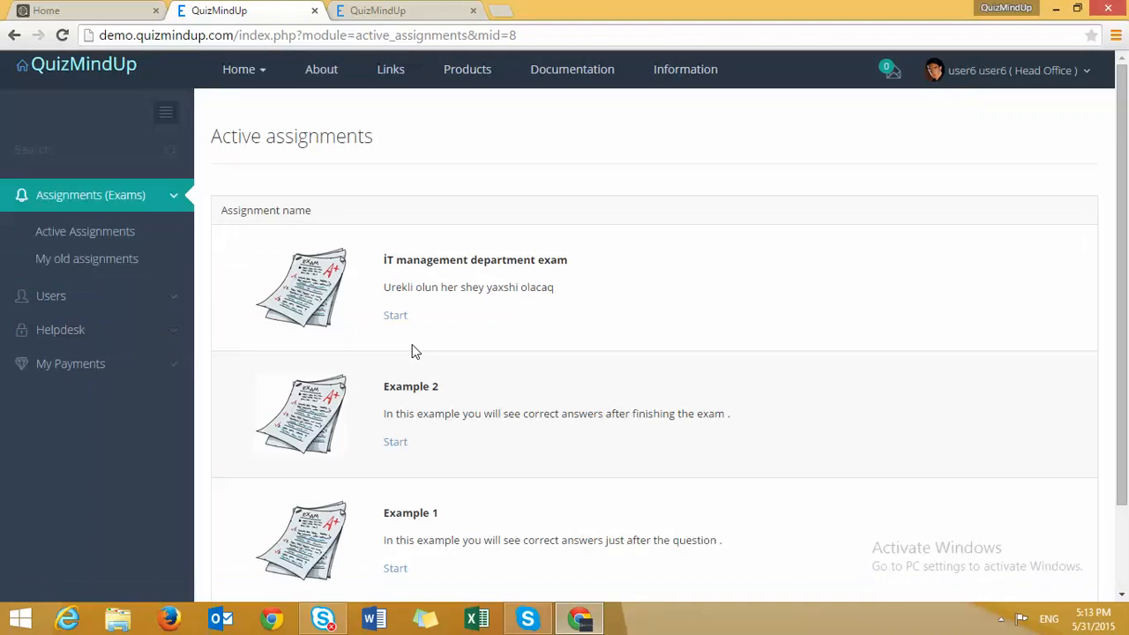
- Start the Example 1 exam and answer the photo question with Michael Schumacher
scroll(397, 467, down, 2)
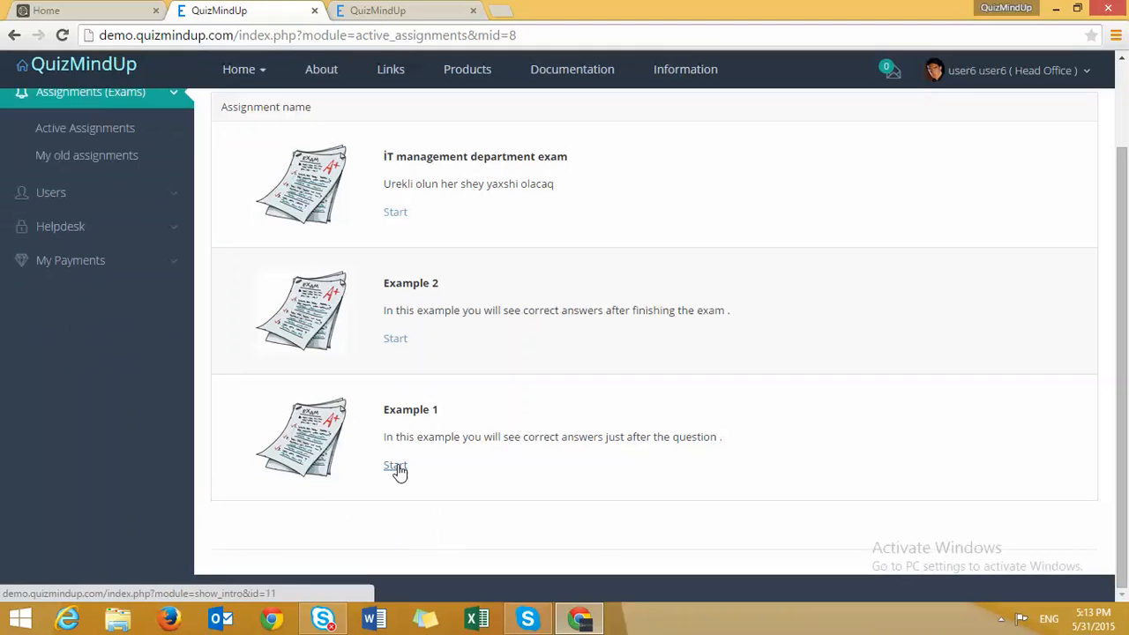
click(395, 466)
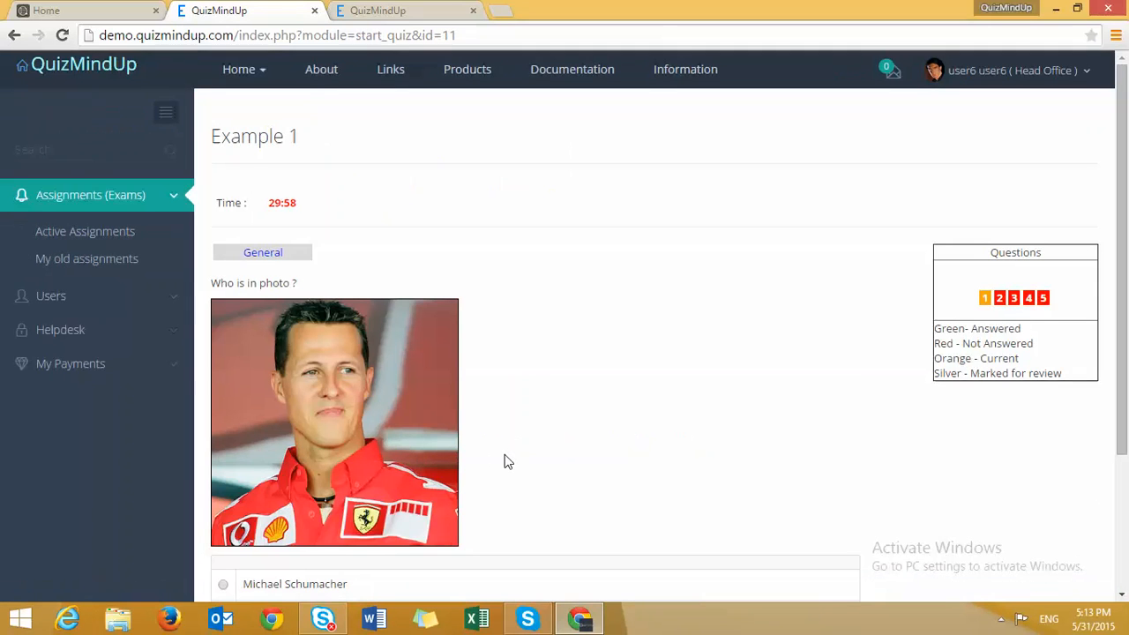
scroll(507, 462, down, 2)
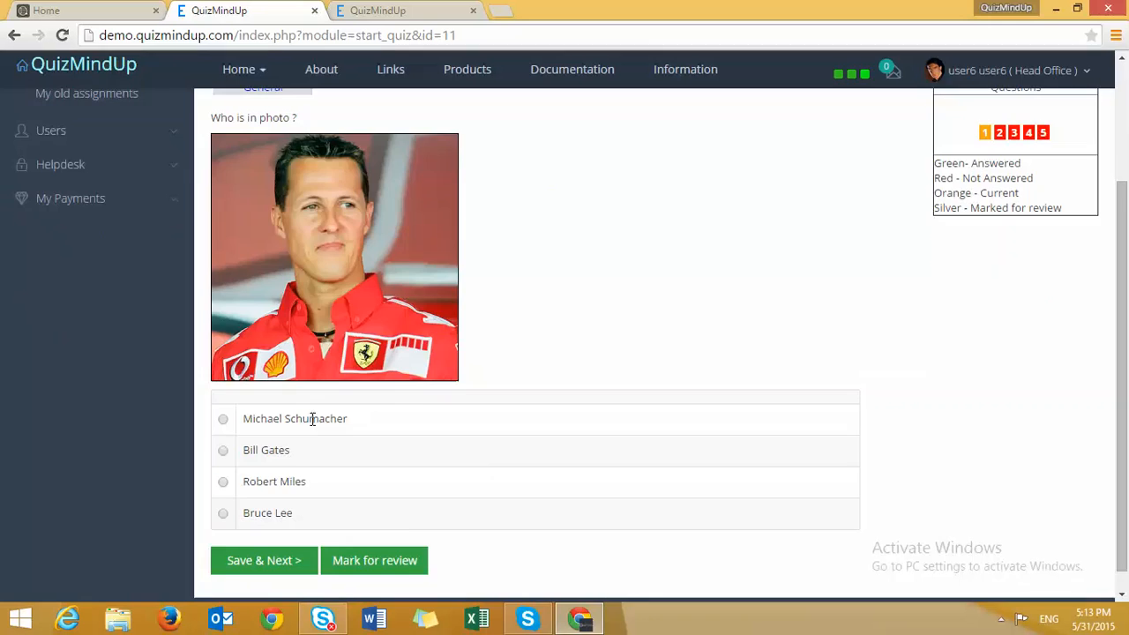
scroll(307, 421, up, 2)
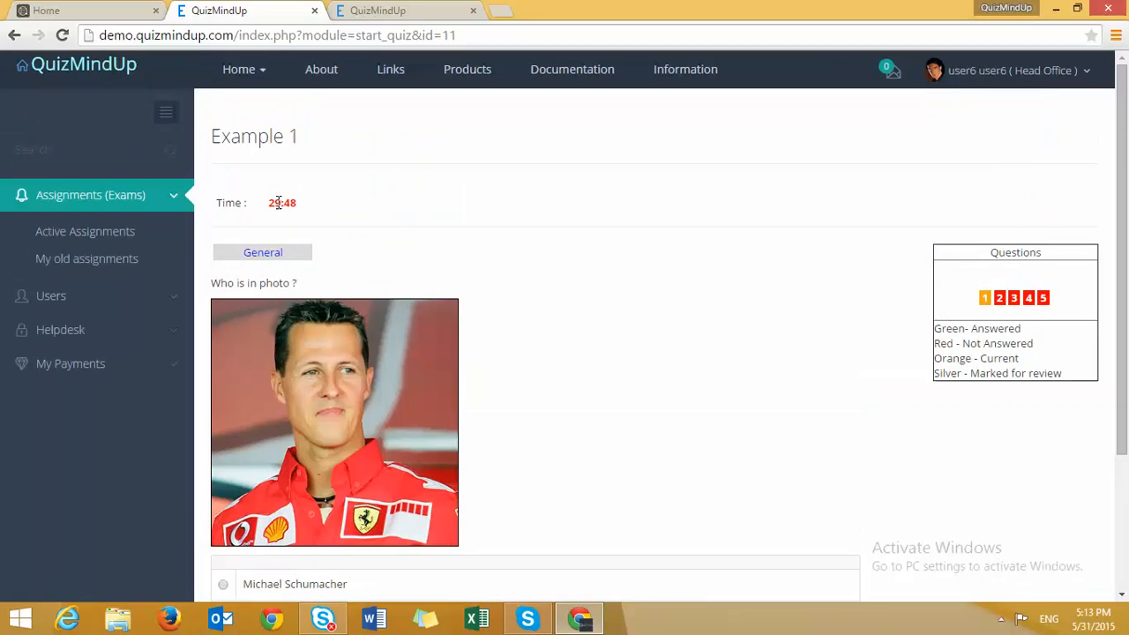
scroll(313, 294, down, 2)
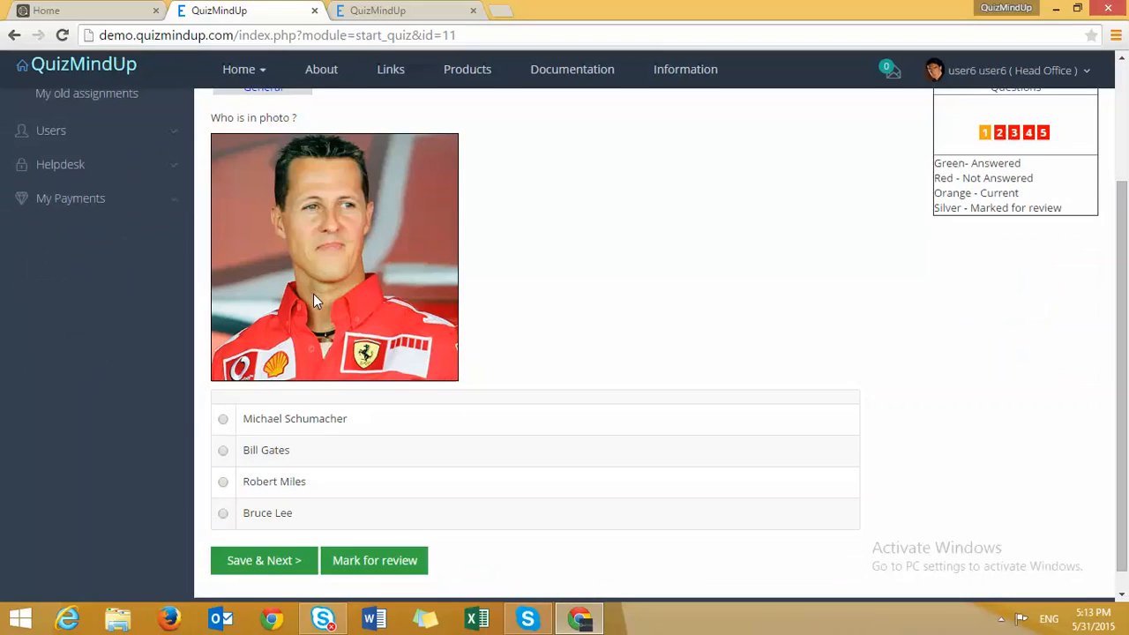
click(223, 420)
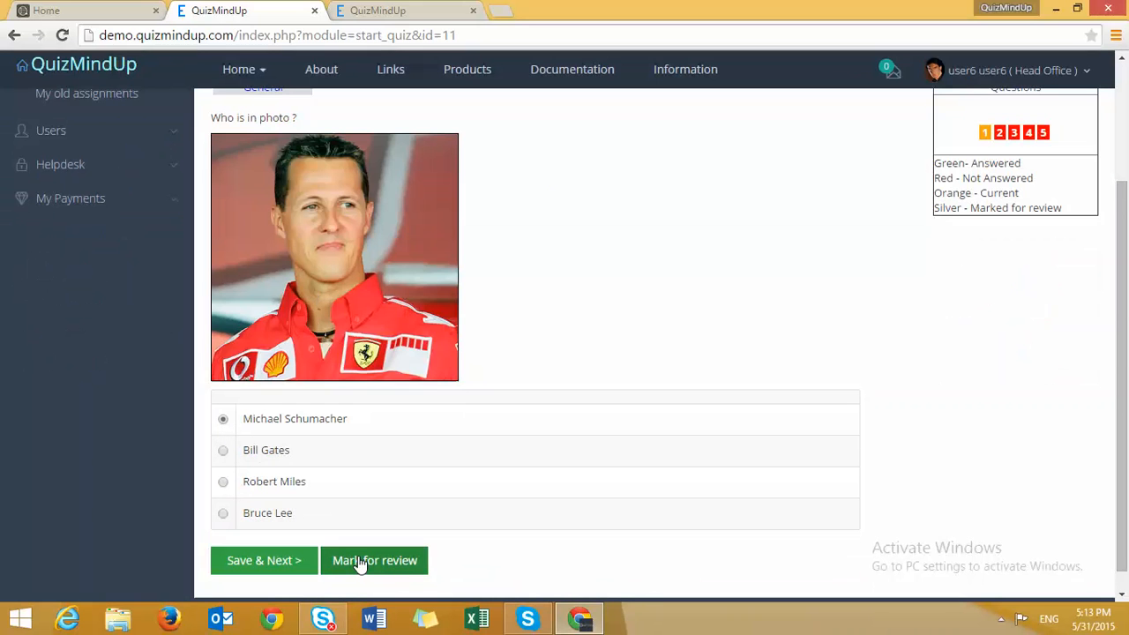
click(247, 564)
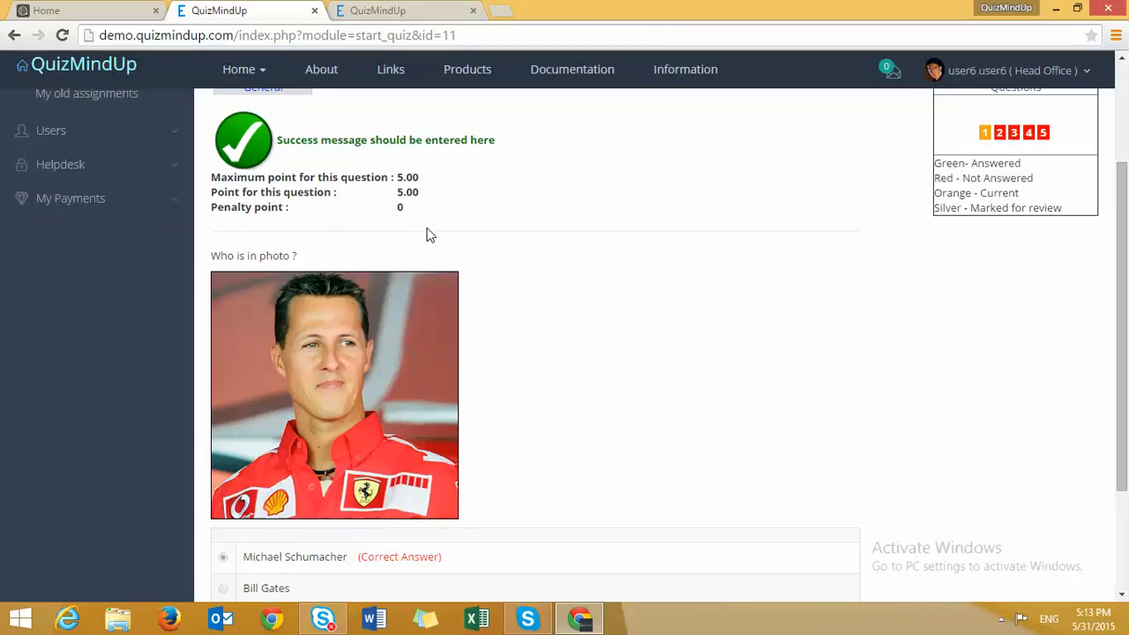
- Mark 2+2=4 and 2*2=4 as correct and advance to question 3
scroll(319, 287, down, 1)
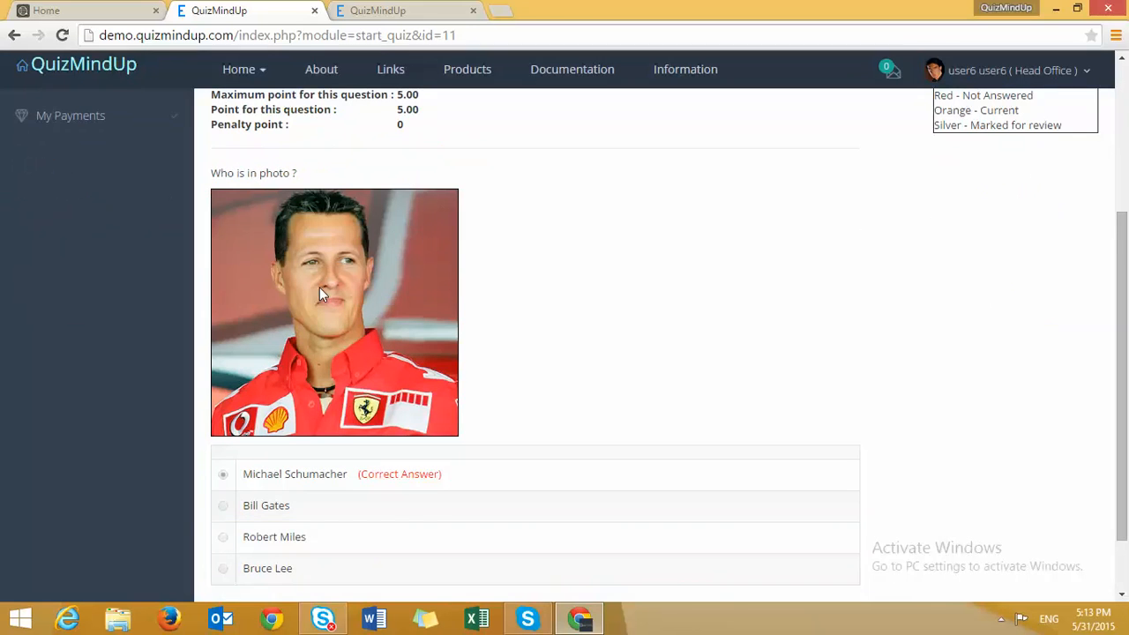
scroll(232, 515, down, 1)
click(276, 545)
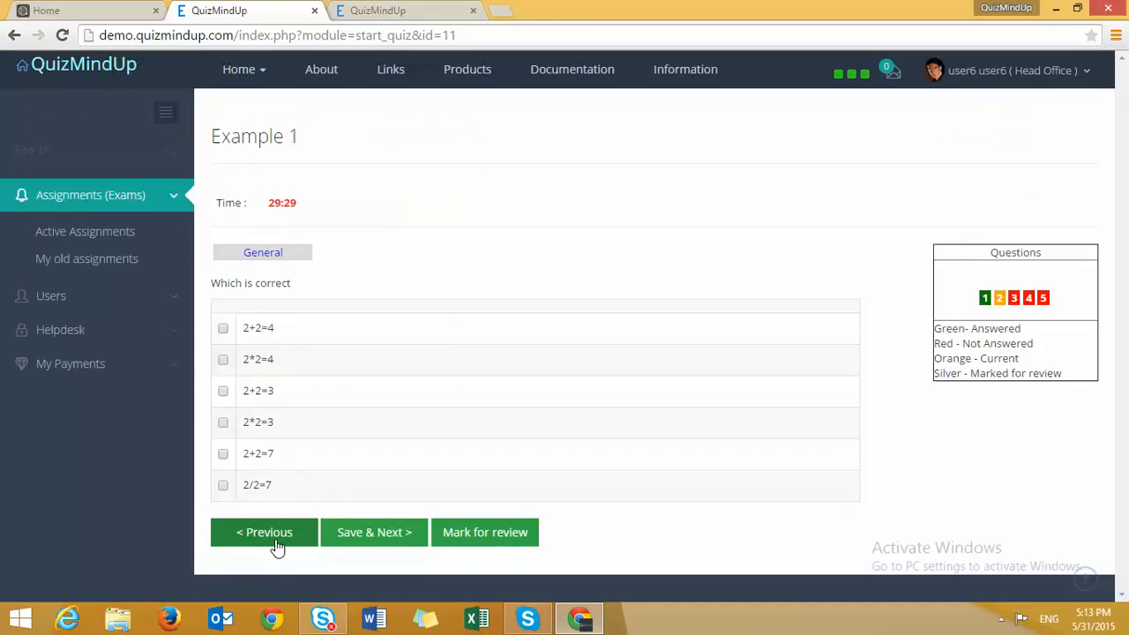
click(223, 328)
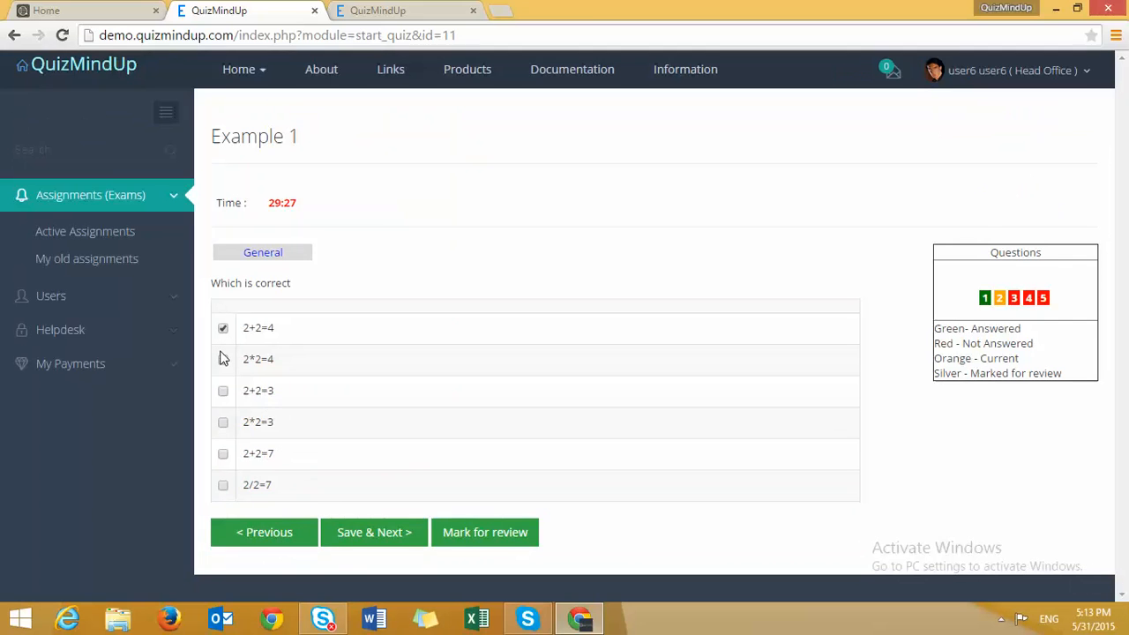
click(222, 359)
click(351, 543)
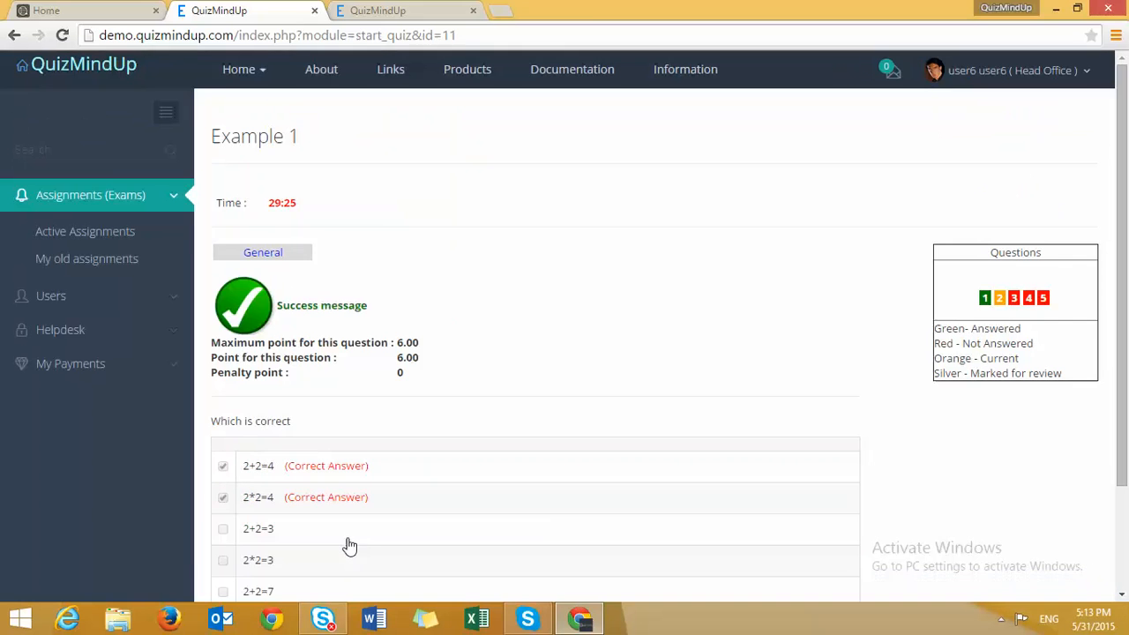
scroll(360, 494, down, 2)
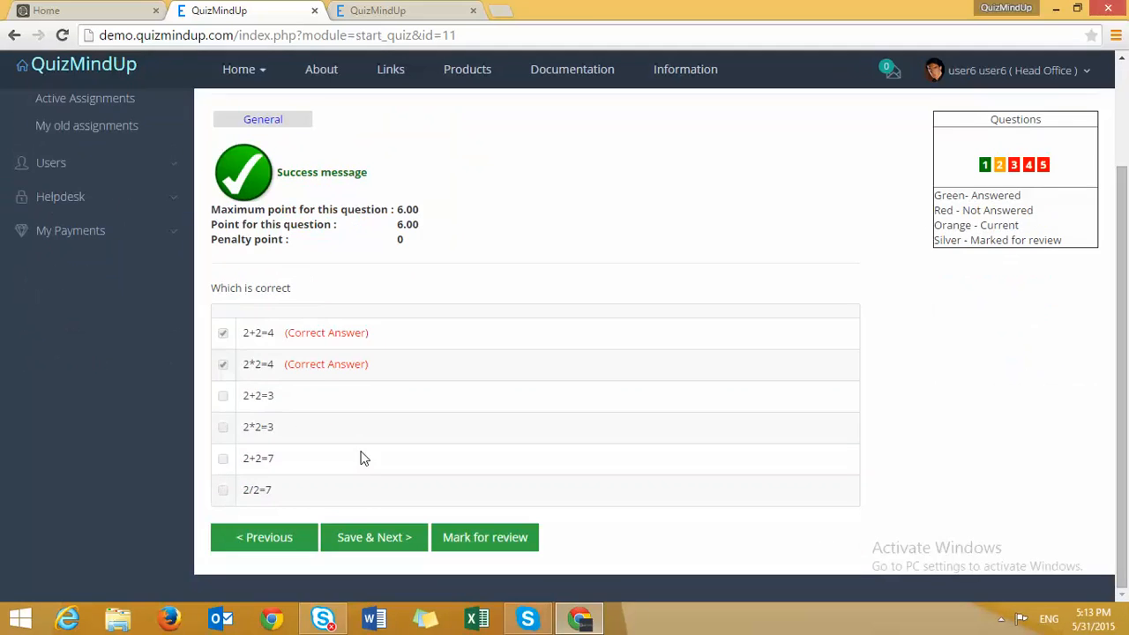
click(365, 542)
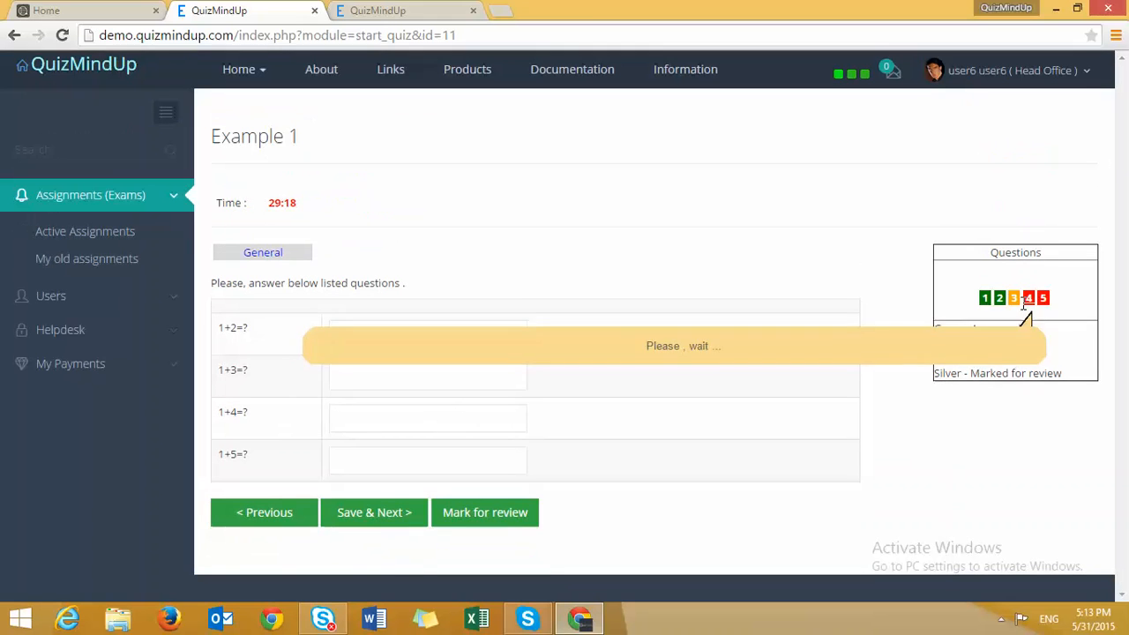
mouse_move(1005, 312)
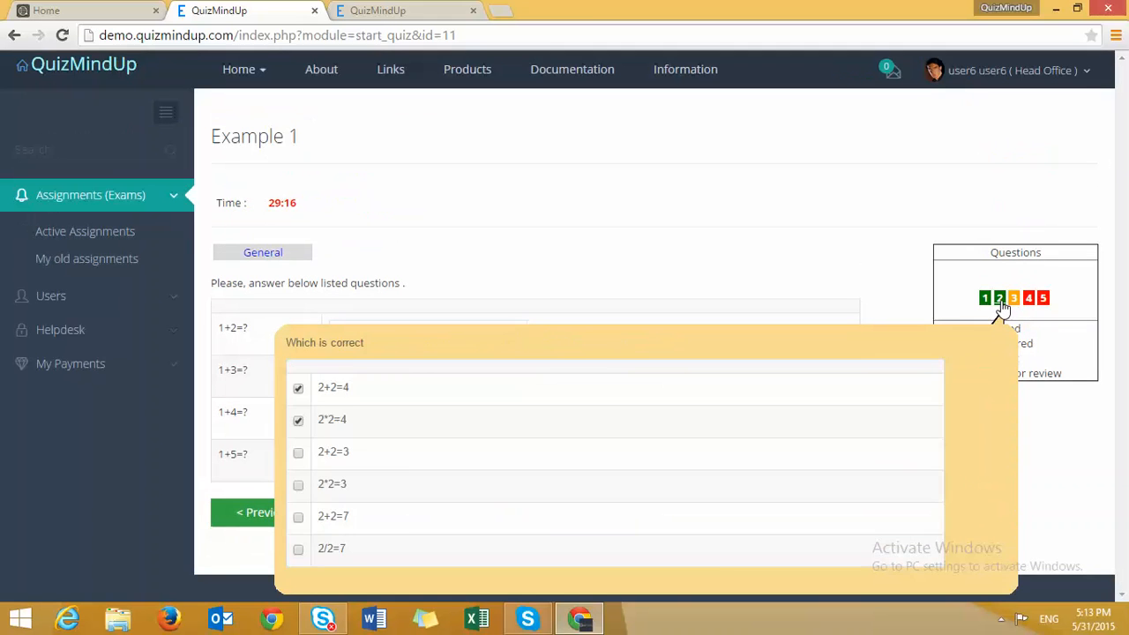
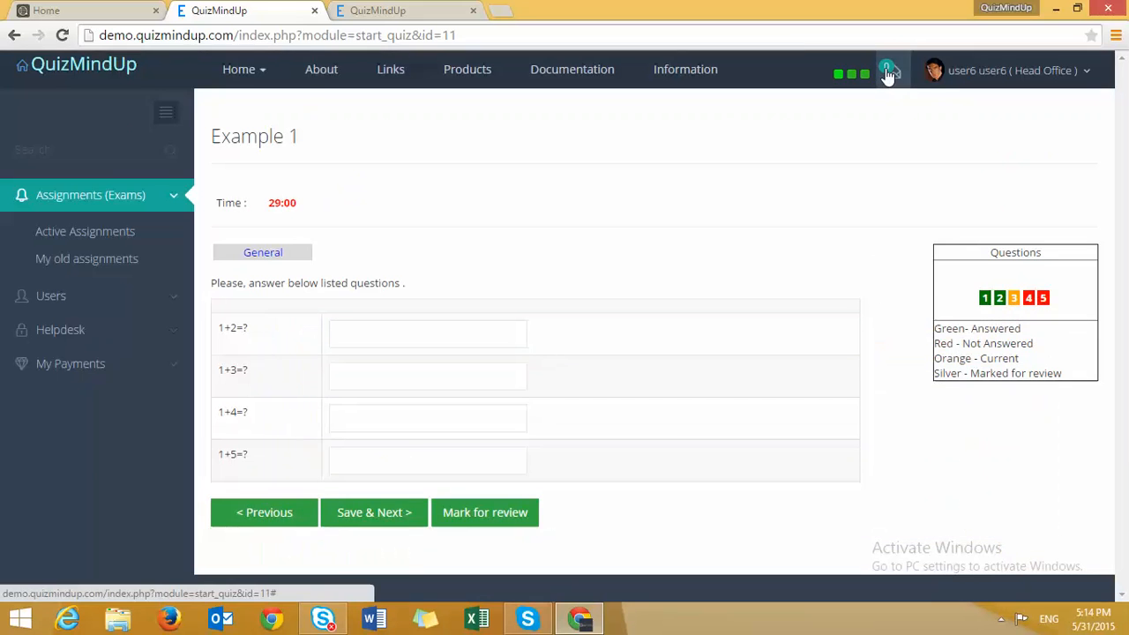
- Glance at the empty notifications, then answer the sums 3, 4, 5 and 6 and save
click(887, 74)
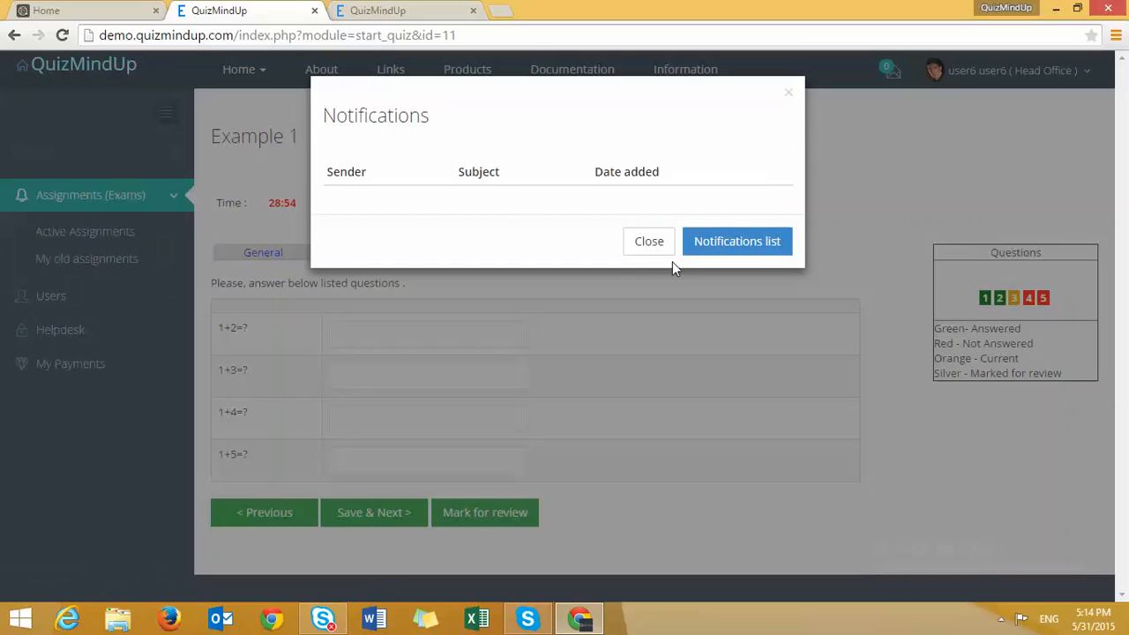
click(613, 281)
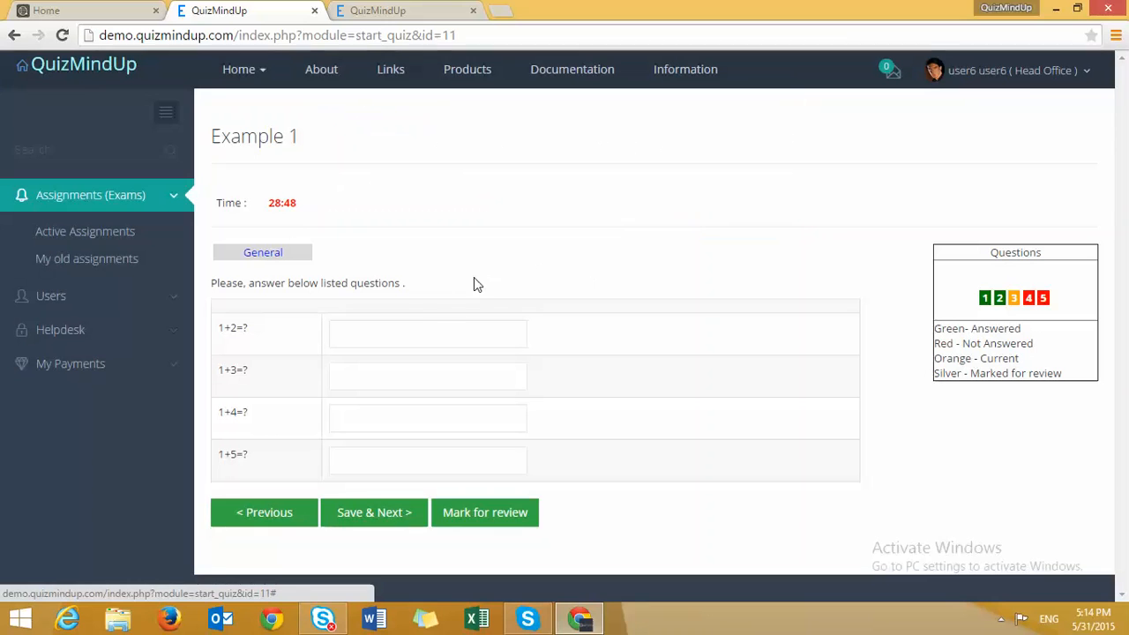
click(421, 323)
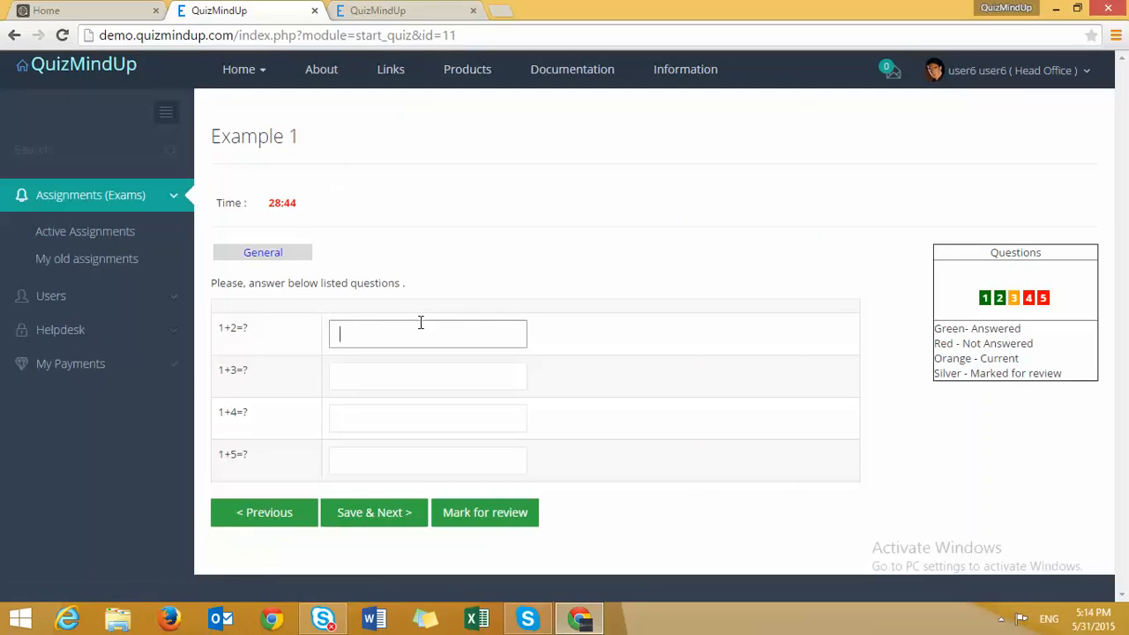
text(3)
click(393, 376)
text(4)
click(353, 424)
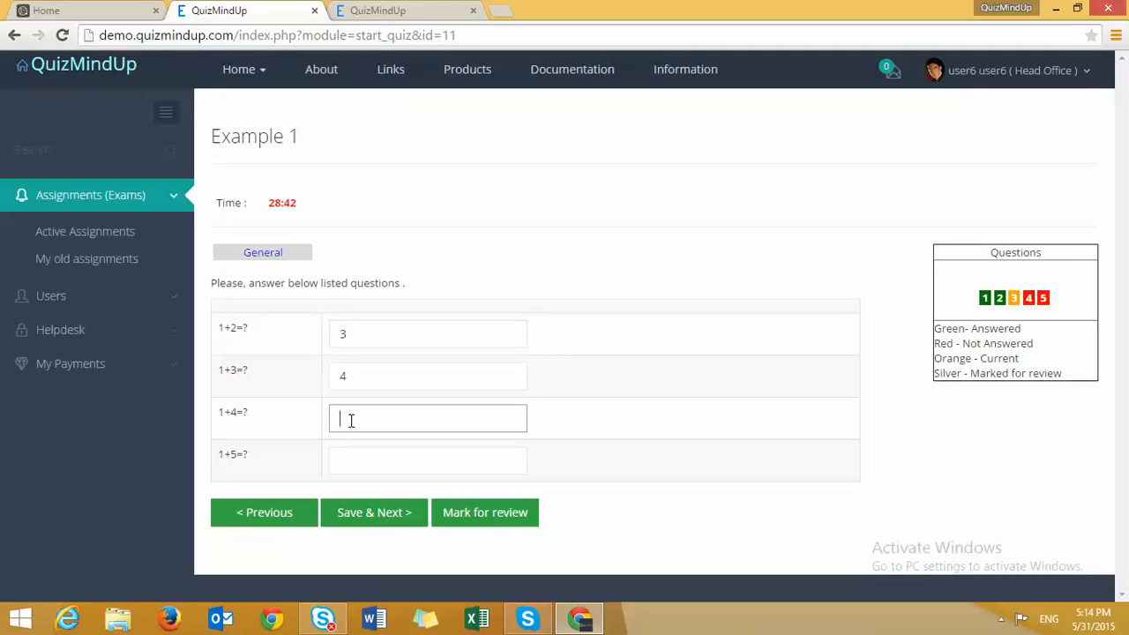
text(5)
click(353, 472)
text(6)
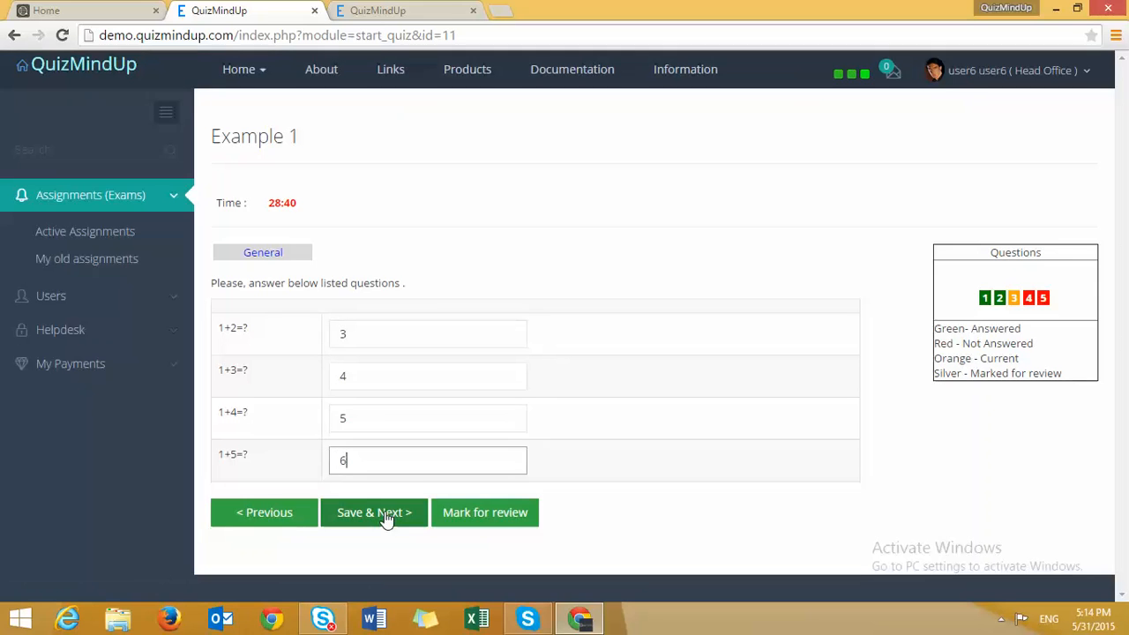
click(375, 513)
- On question 4, answer the software company question with 'Microsoft' and save it
scroll(403, 478, down, 2)
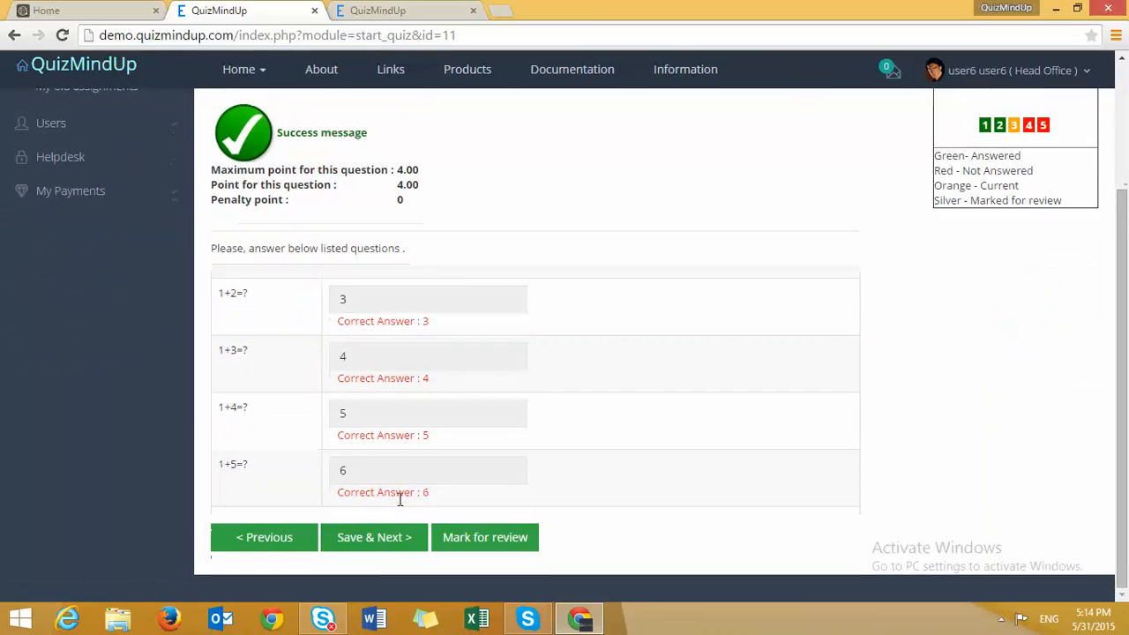
click(380, 540)
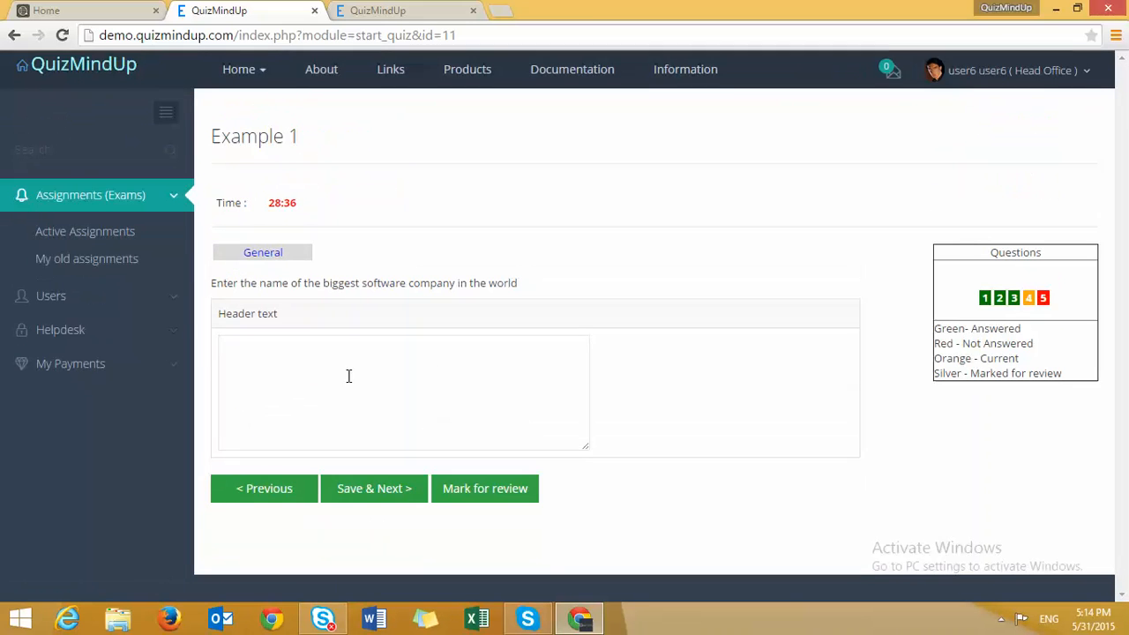
click(362, 351)
text(Mci)
key(BackSpace)
key(BackSpace)
text(icrosoft)
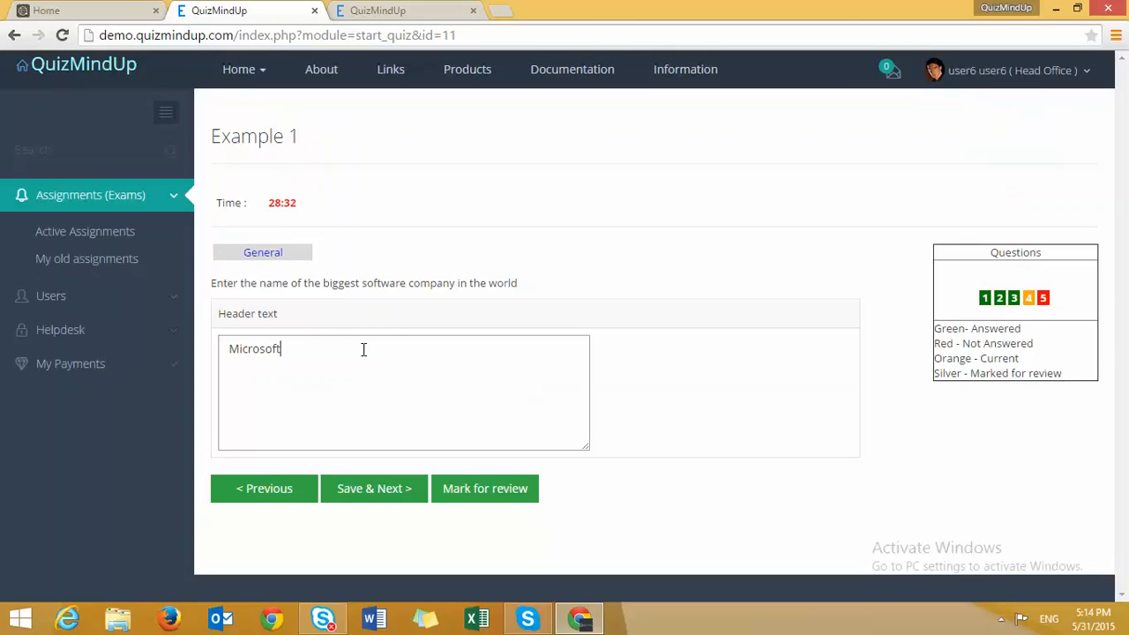
click(344, 491)
- On the video question, pick Arnold Schwarzenegger and ask to finish the exam
scroll(370, 511, down, 2)
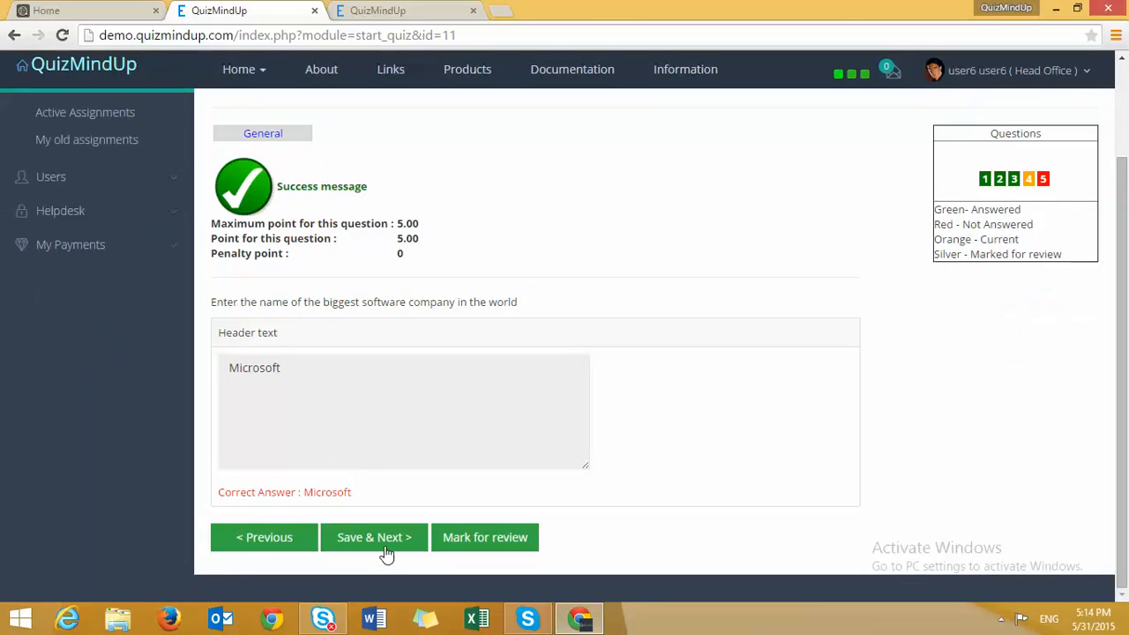
click(383, 540)
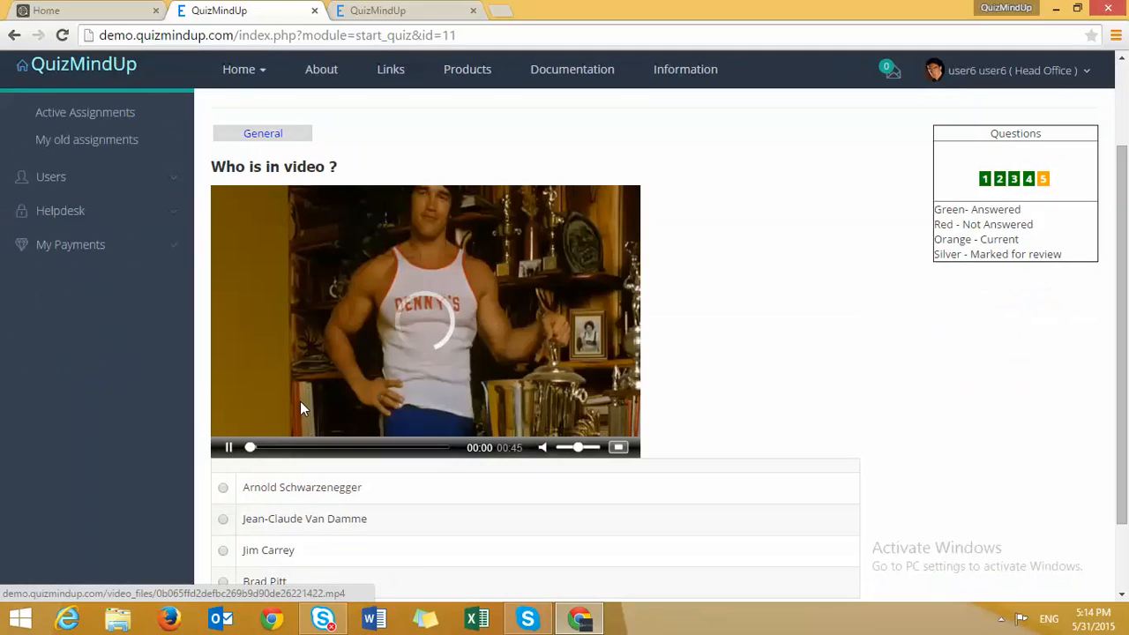
click(359, 380)
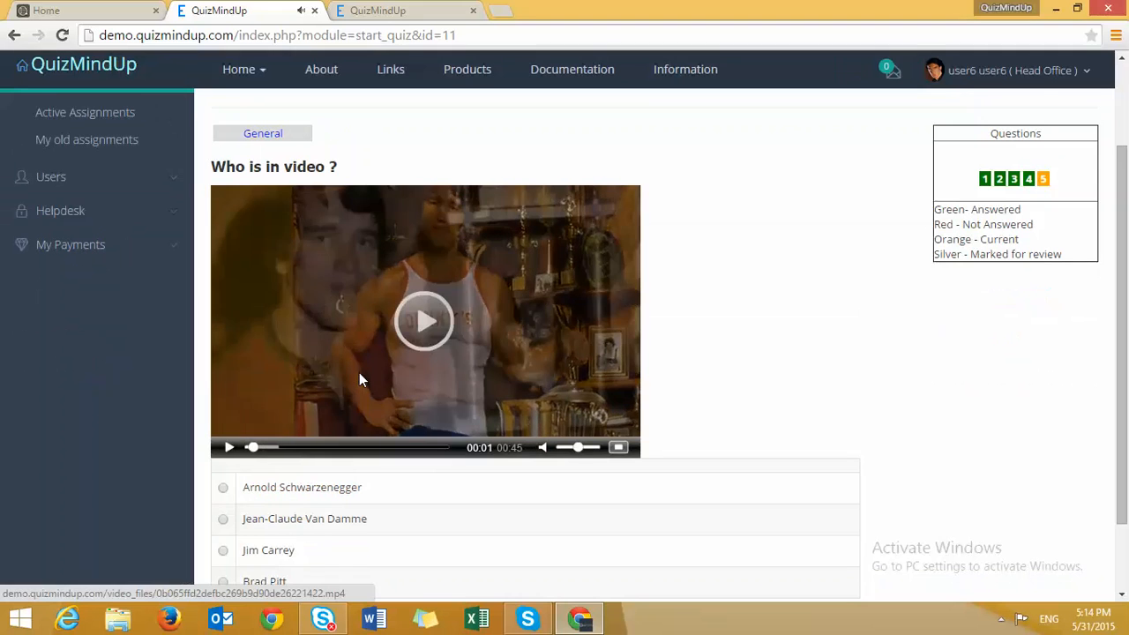
click(223, 488)
scroll(375, 520, down, 1)
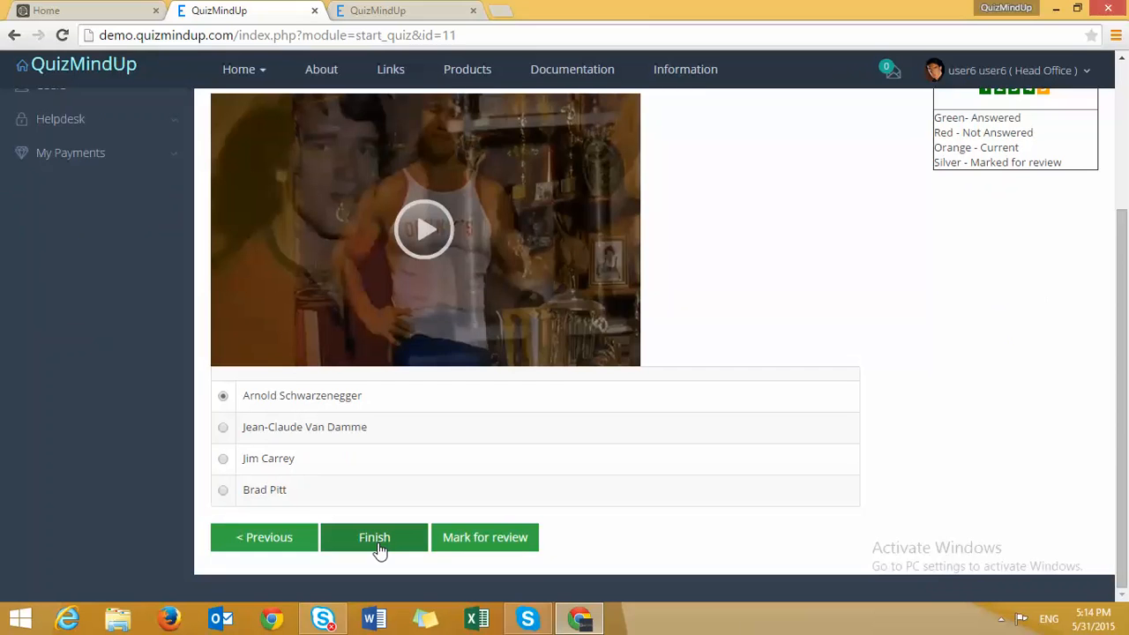
click(378, 540)
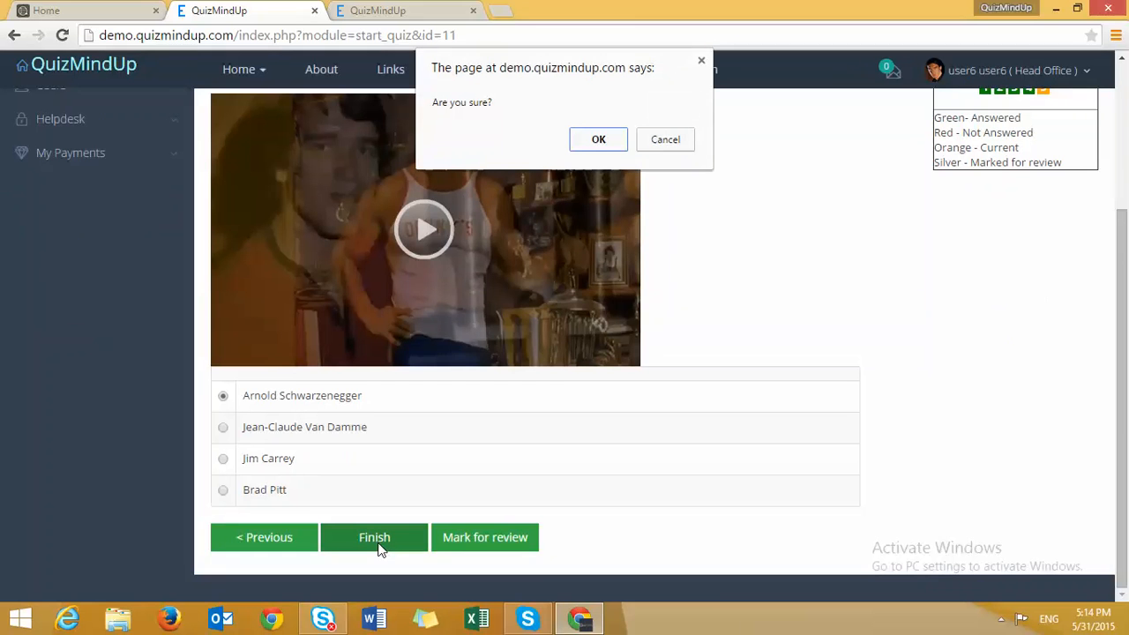
- Confirm finishing, then highlight the greeting, exam dates, pass score 5.00 and score 25.00
click(609, 143)
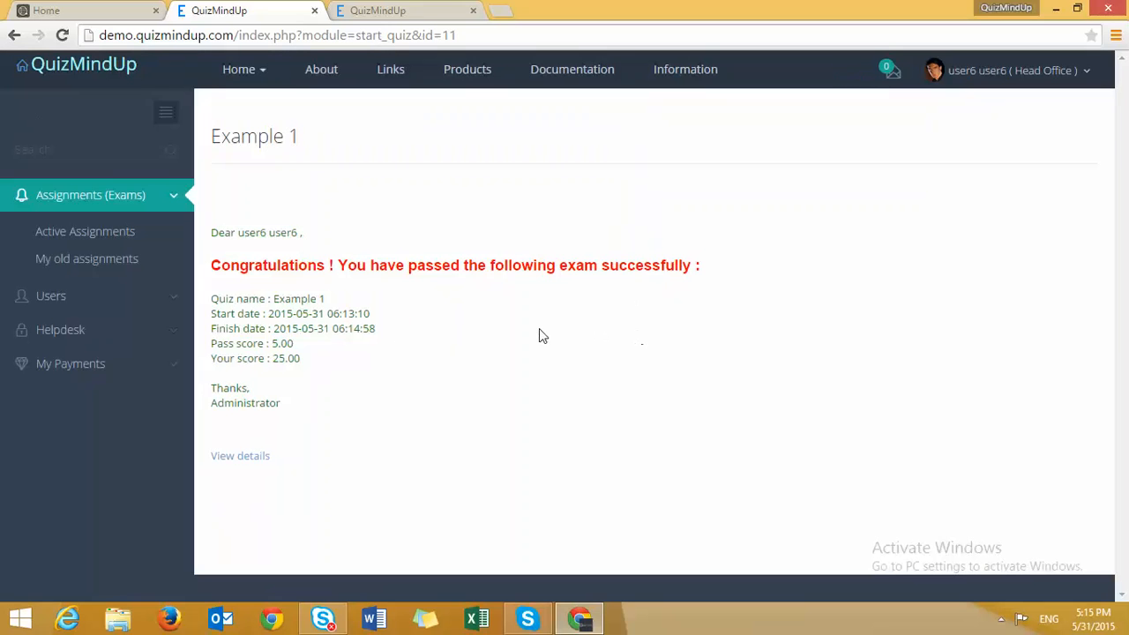
double_click(249, 232)
drag(294, 265, 749, 288)
click(747, 289)
mouse_move(274, 302)
mouse_down()
mouse_move(310, 303)
mouse_move(309, 319)
mouse_move(334, 340)
mouse_move(294, 351)
mouse_move(264, 314)
mouse_up()
drag(331, 357, 276, 343)
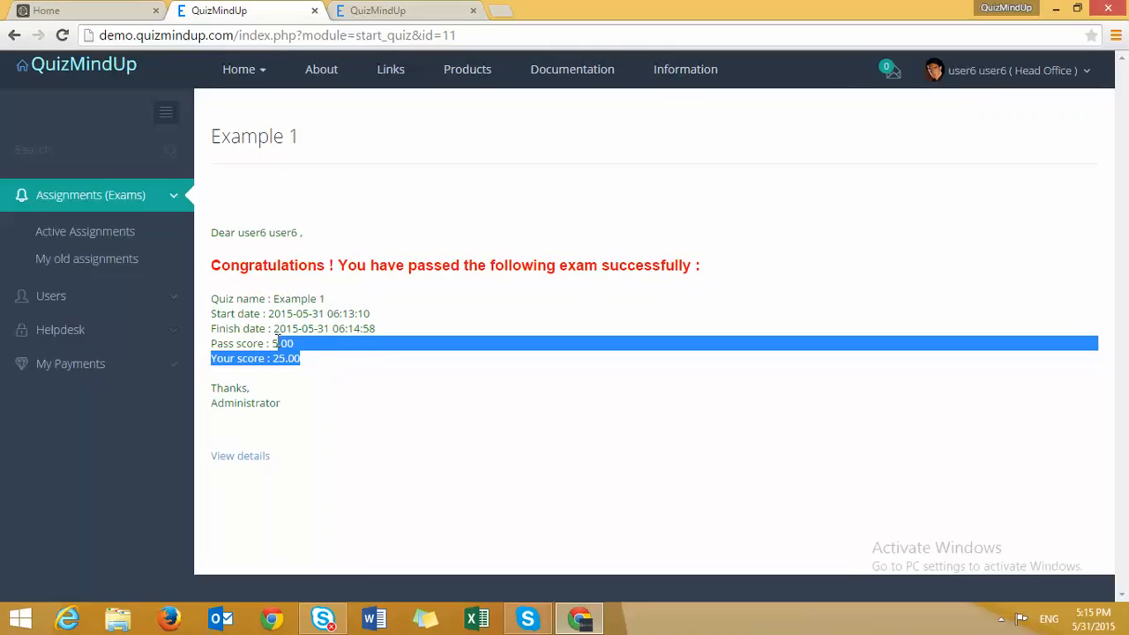
- Open the attempt's details and switch among Total results, Subject results and Details
click(229, 463)
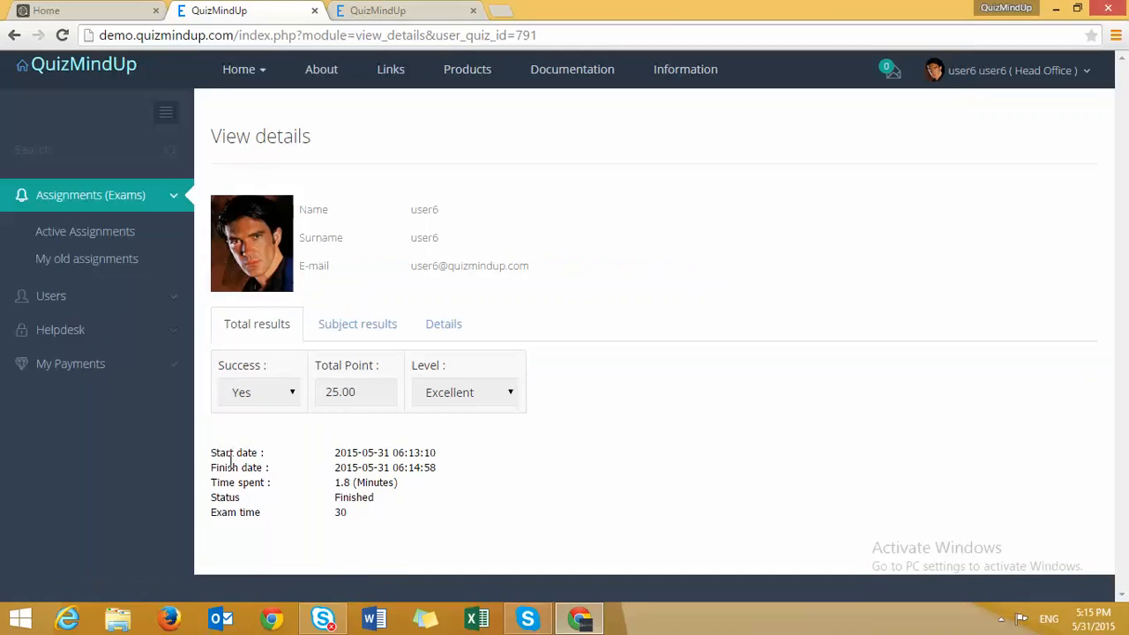
click(323, 328)
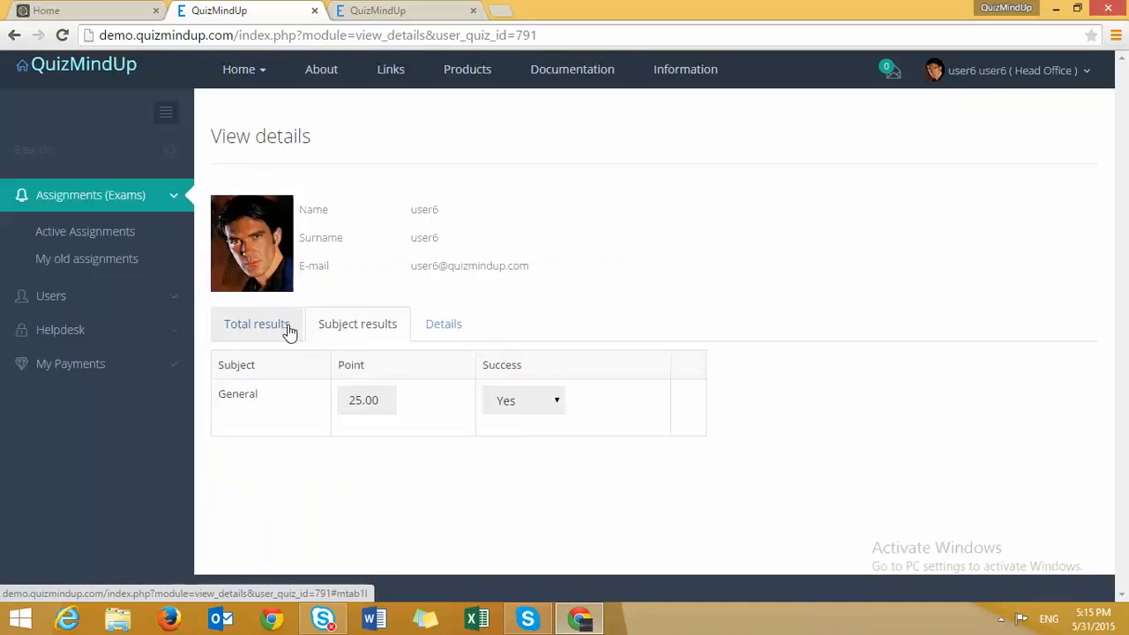
click(290, 330)
click(349, 332)
click(442, 333)
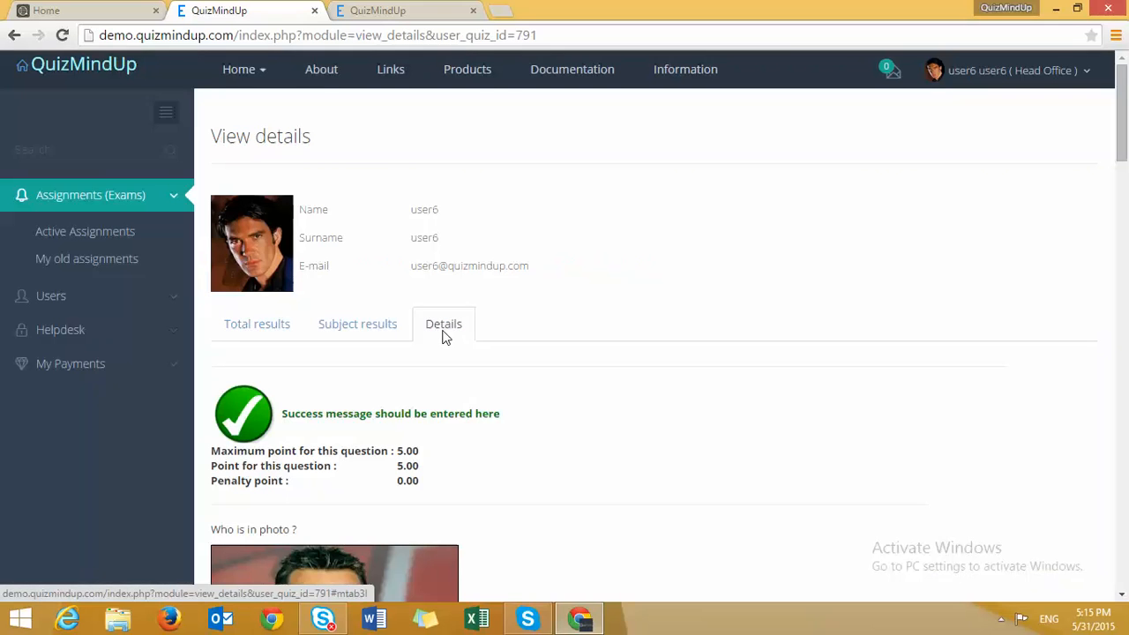
- Scroll through the per-question details, each answer earning full points
scroll(444, 338, down, 4)
scroll(443, 345, down, 7)
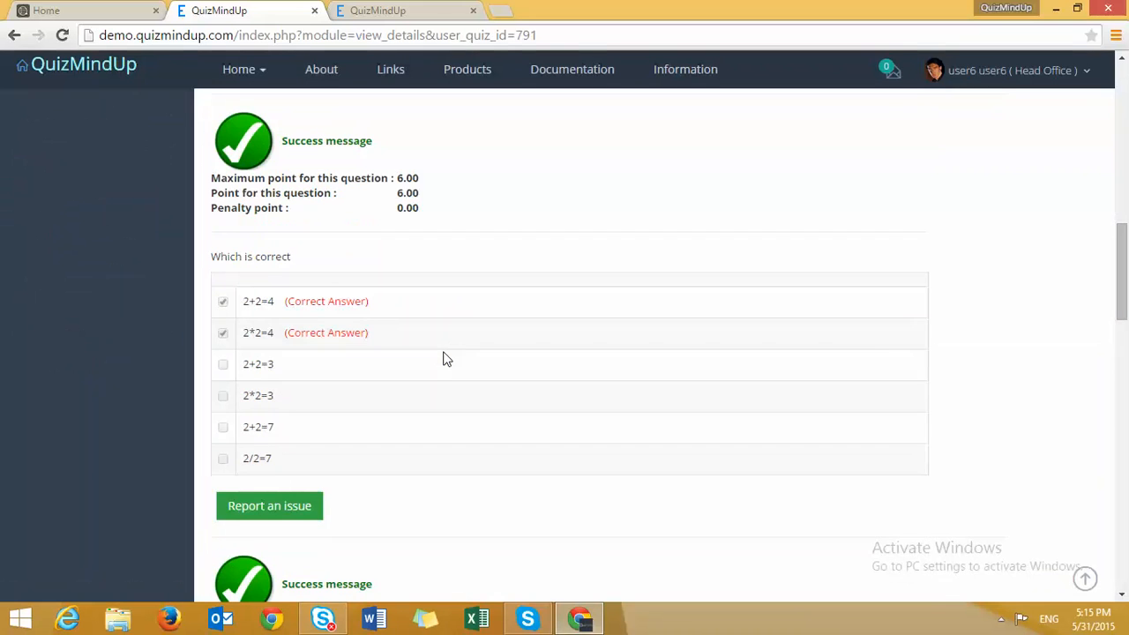
scroll(443, 359, down, 3)
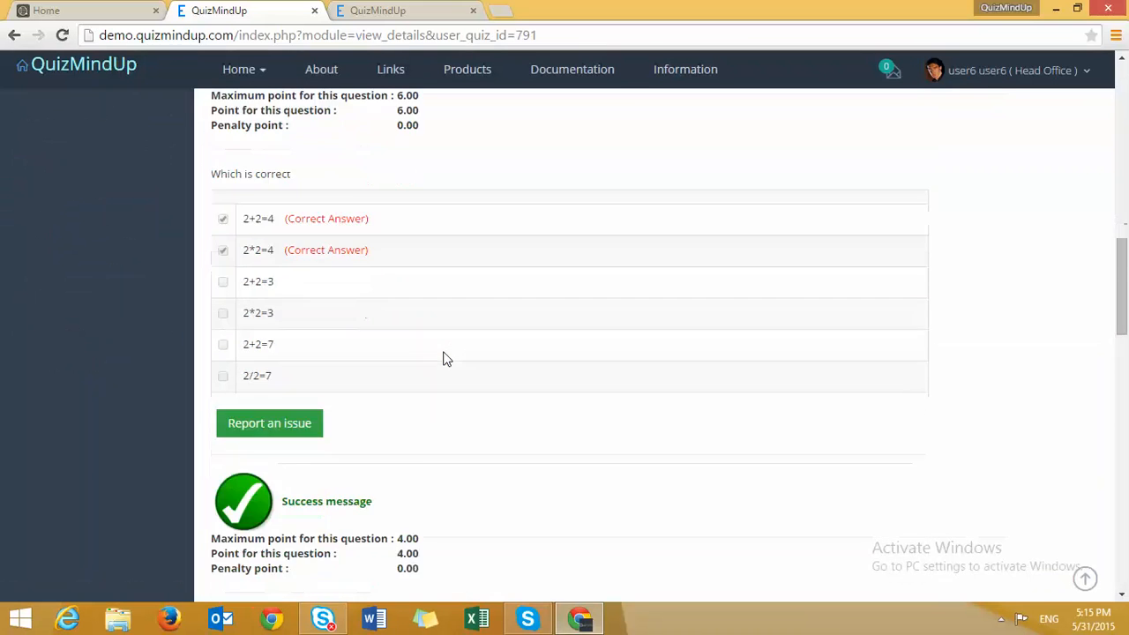
scroll(444, 359, up, 5)
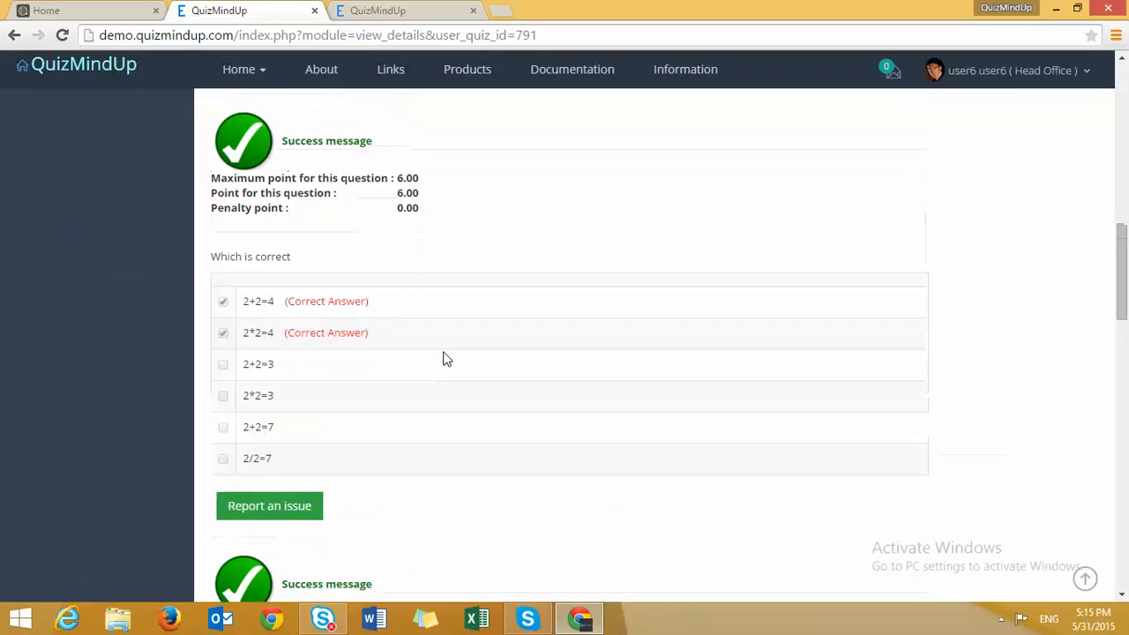
scroll(447, 359, up, 3)
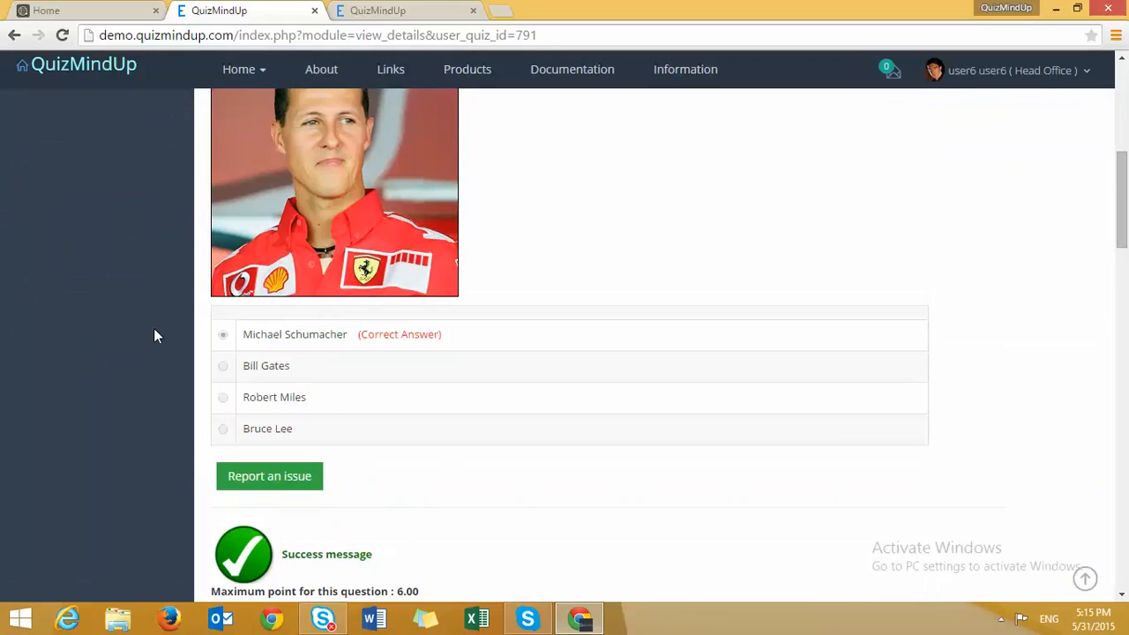
scroll(152, 323, up, 6)
click(68, 343)
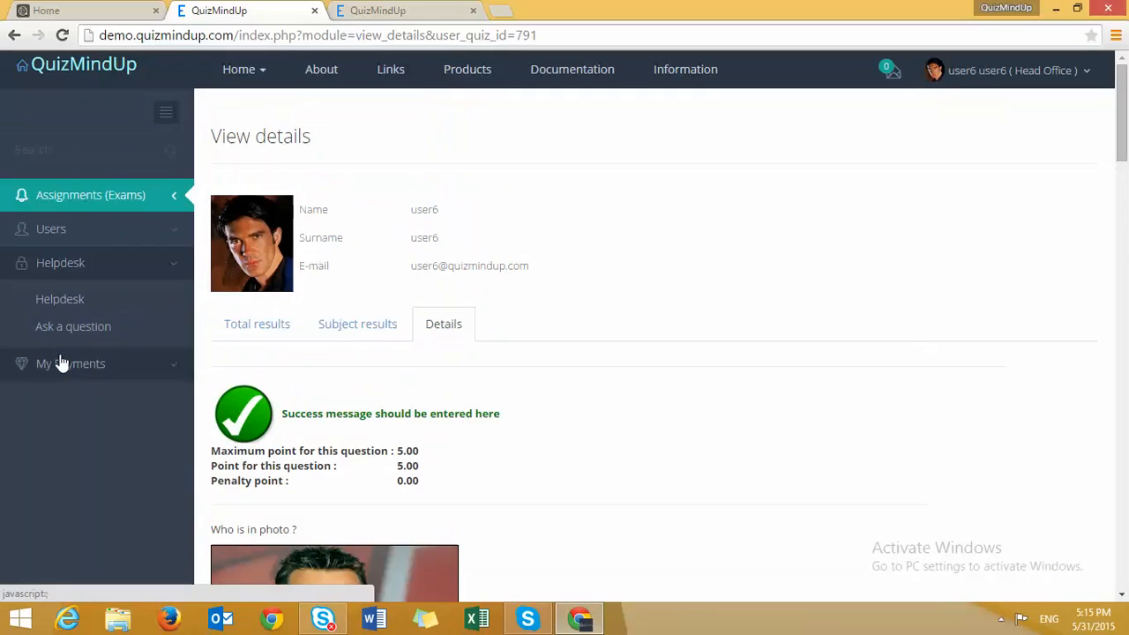
- Start a ticket titled 'I have problem during Financial accounting exam' with body 'Question 3 was not correct. Please check'
click(64, 300)
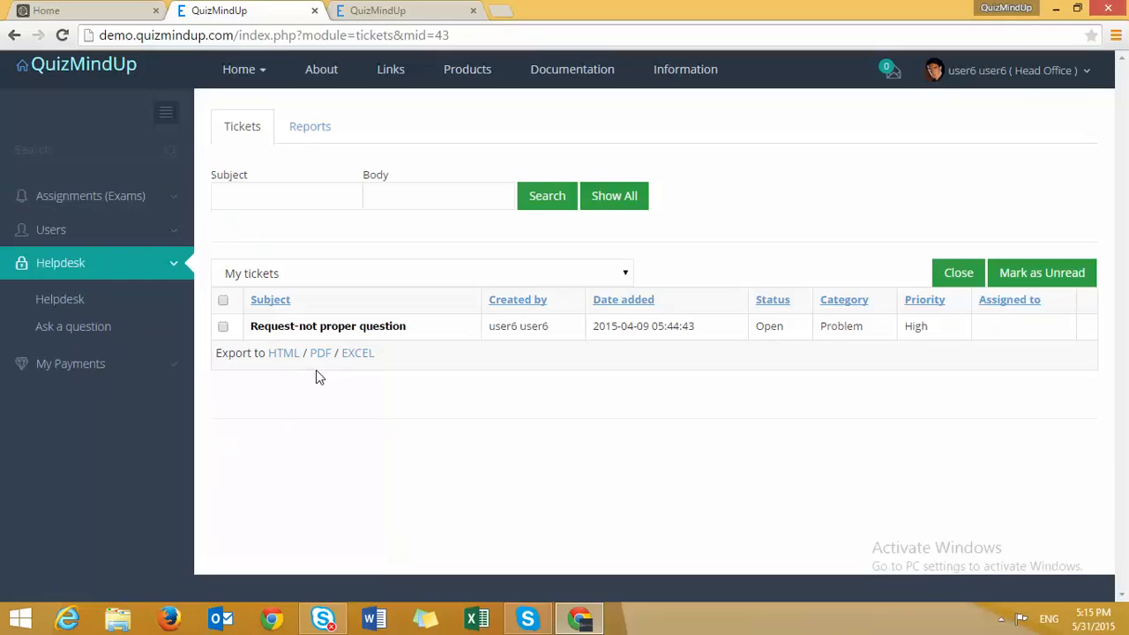
click(45, 333)
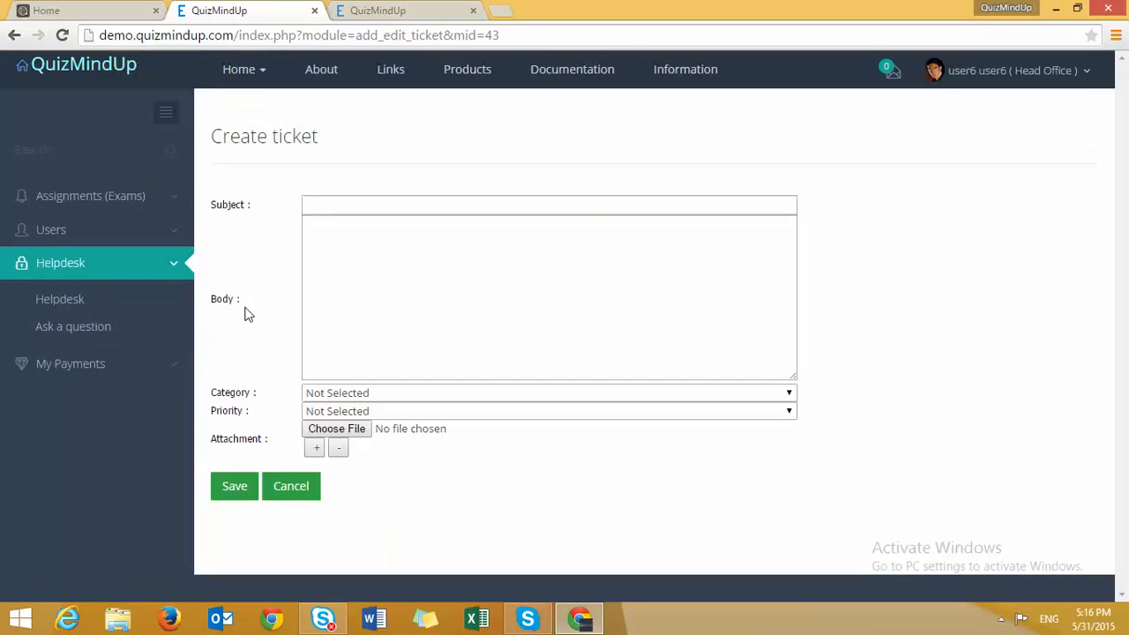
click(353, 200)
text(I have problem)
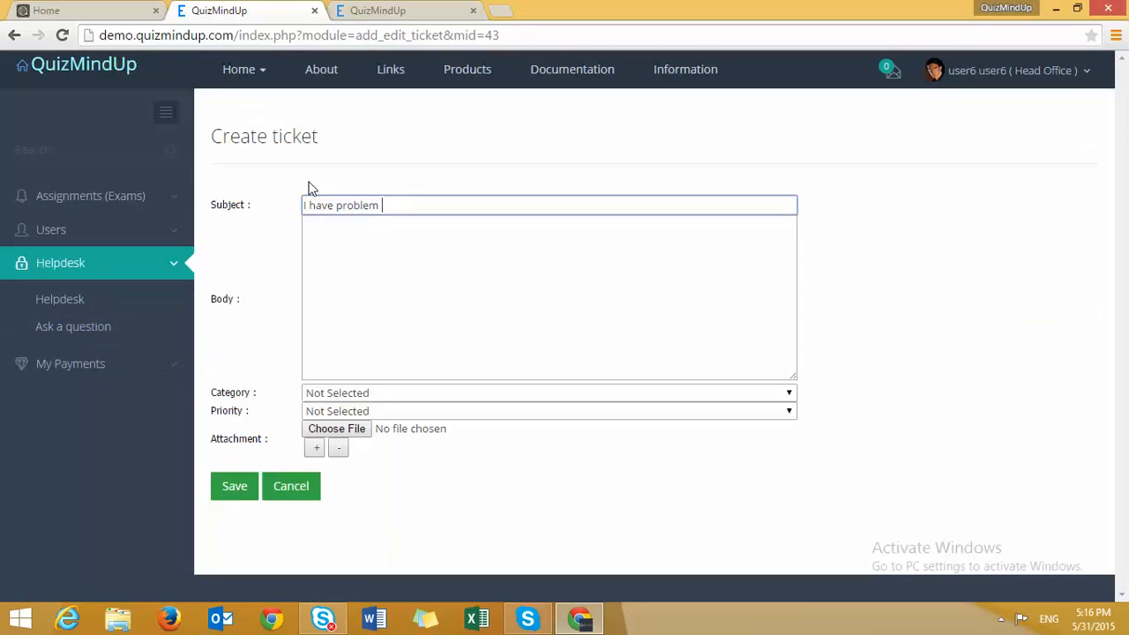
text(dur)
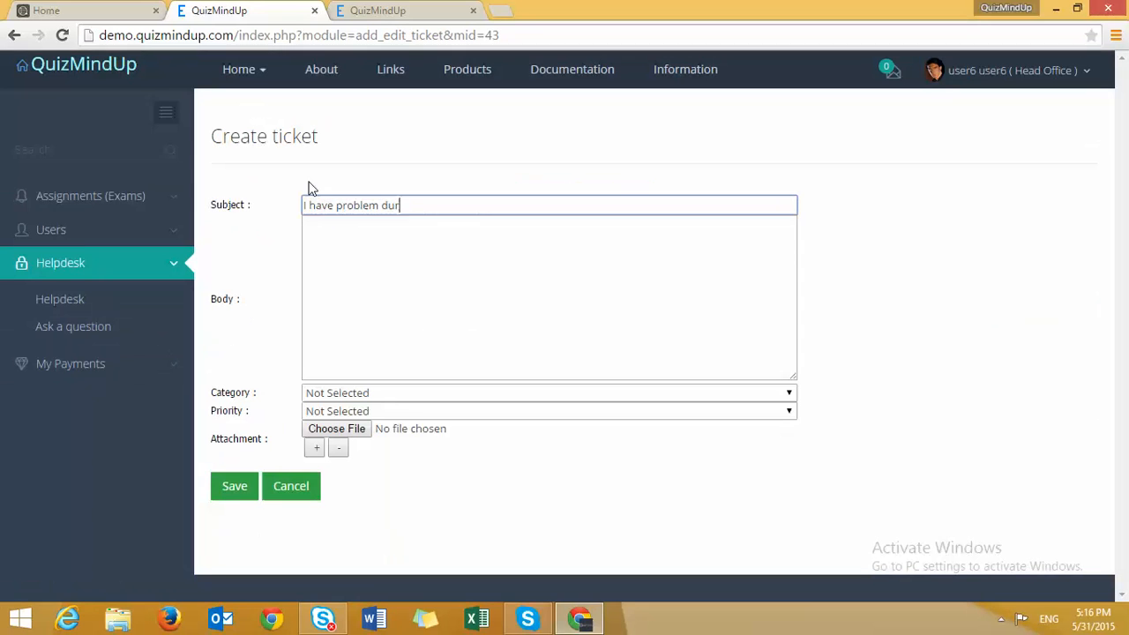
text(ing Financial)
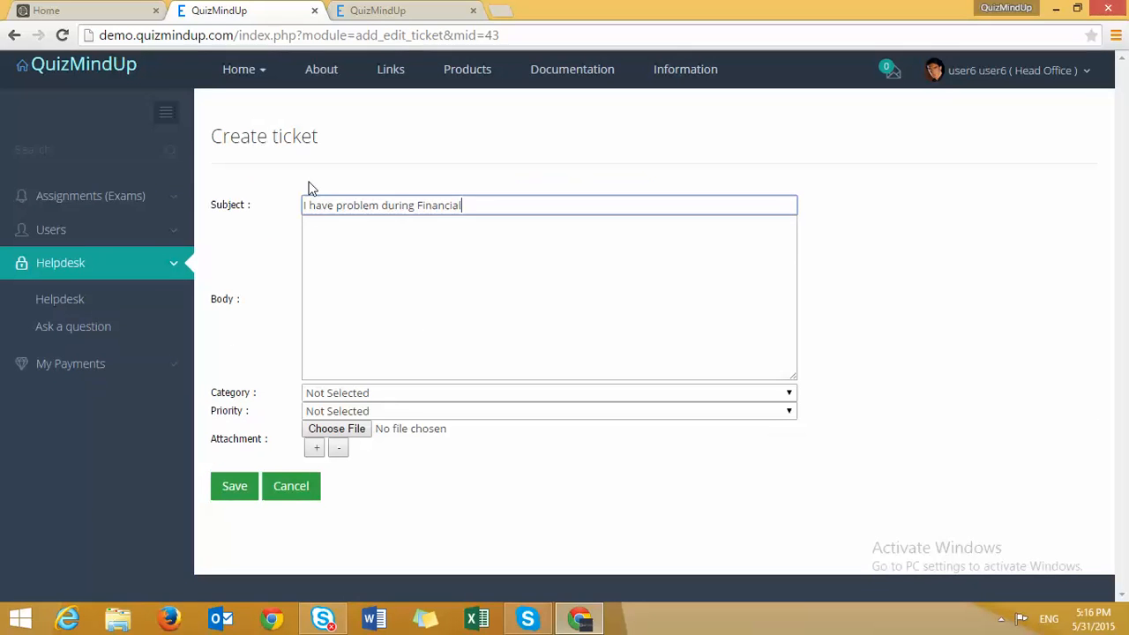
text( accouting ex)
key(BackSpace)
key(BackSpace)
key(BackSpace)
key(BackSpace)
key(BackSpace)
key(BackSpace)
key(BackSpace)
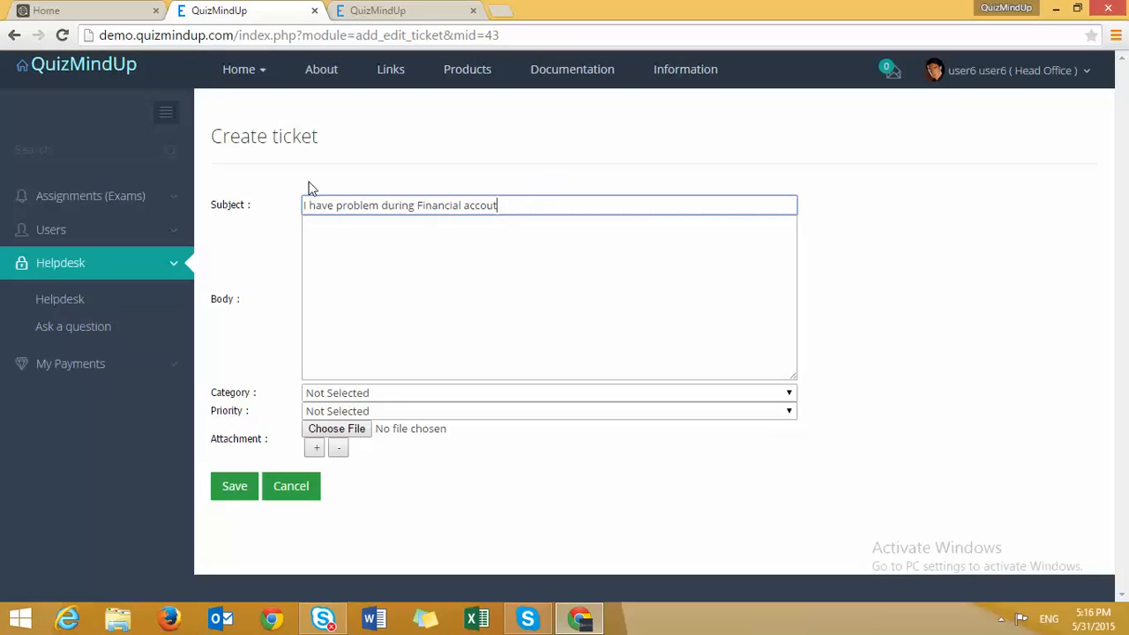
text(ting exam)
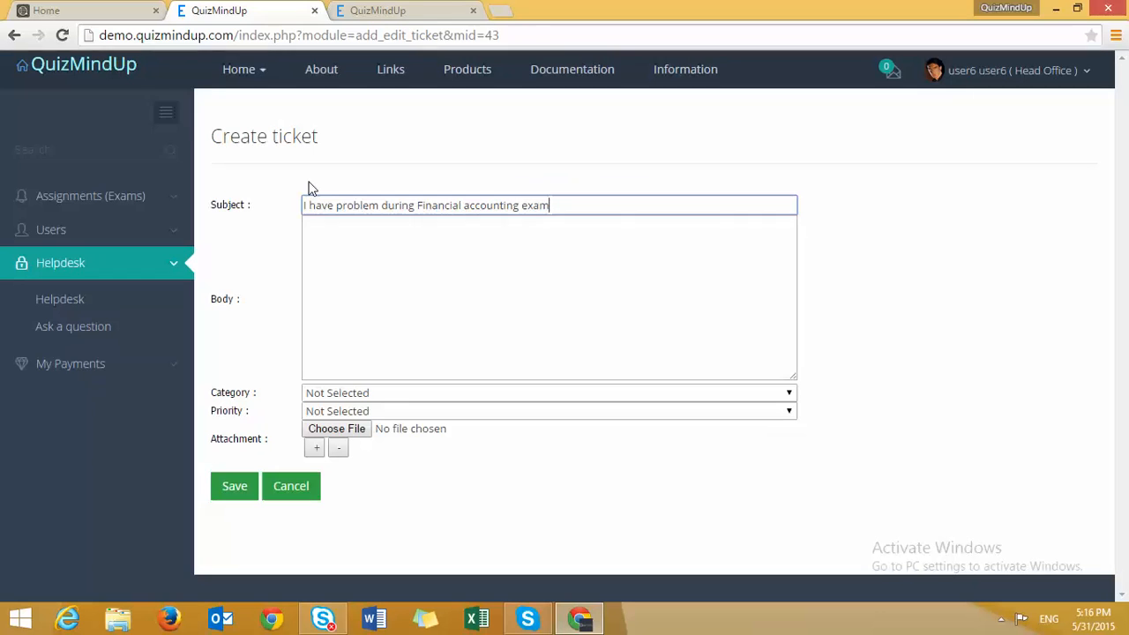
key(Tab)
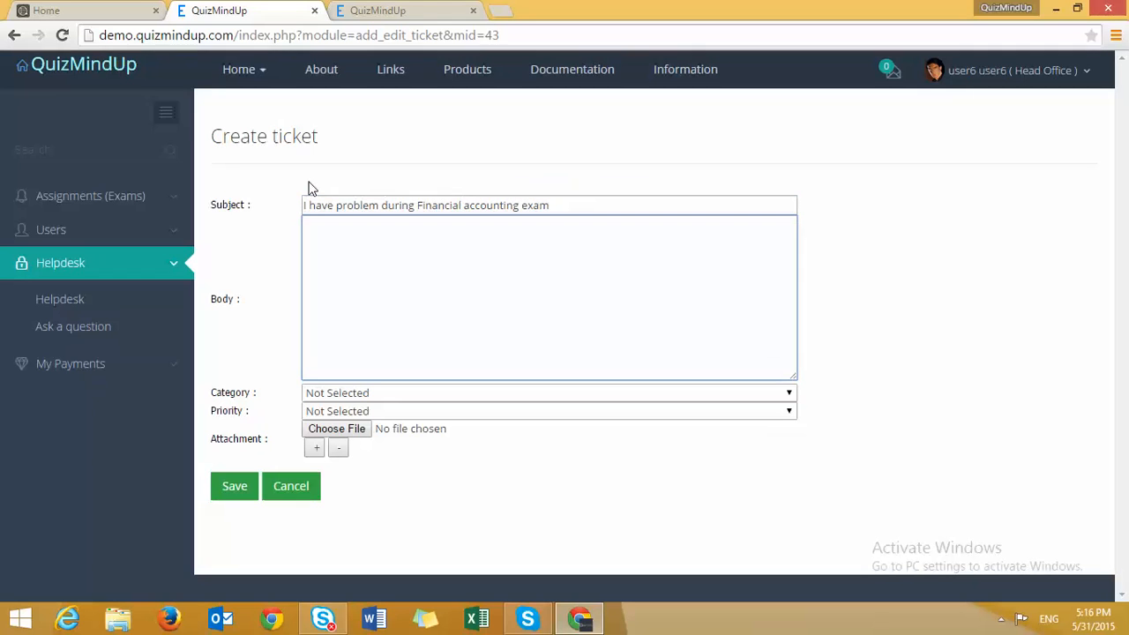
text(Question 3 was not correct. Please check)
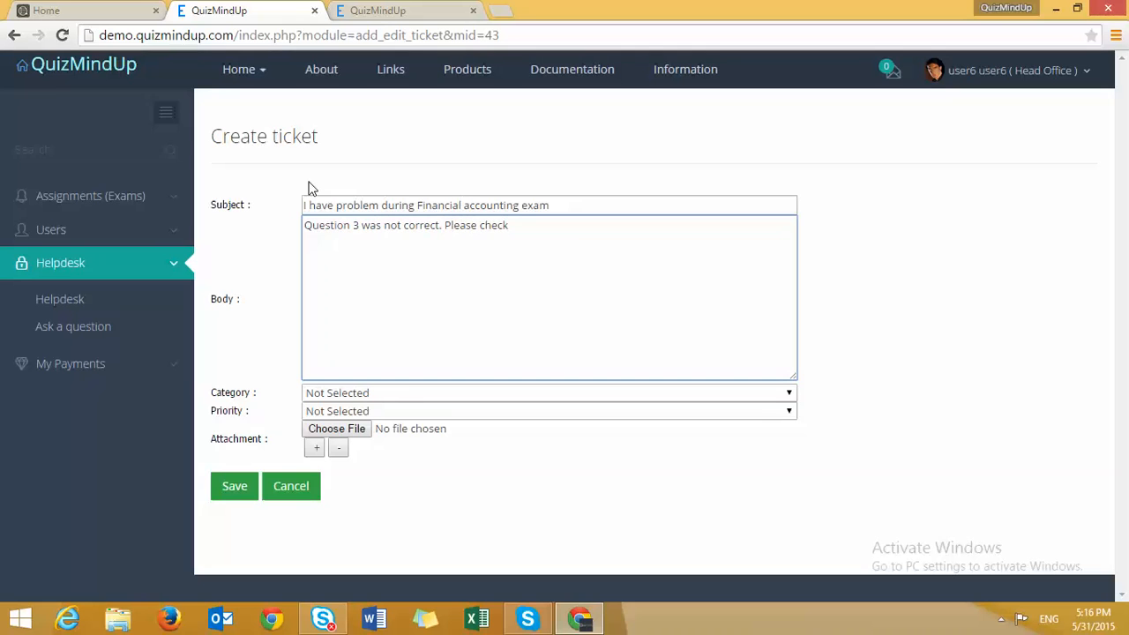
- Set the ticket category to Question and the priority to High
click(448, 392)
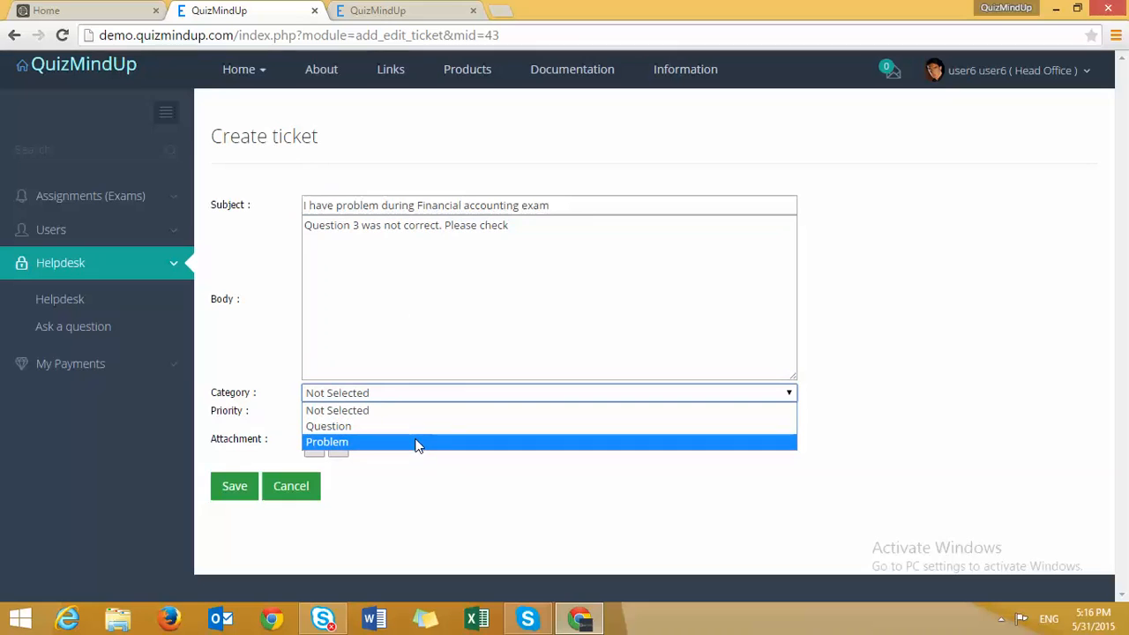
click(393, 426)
click(379, 412)
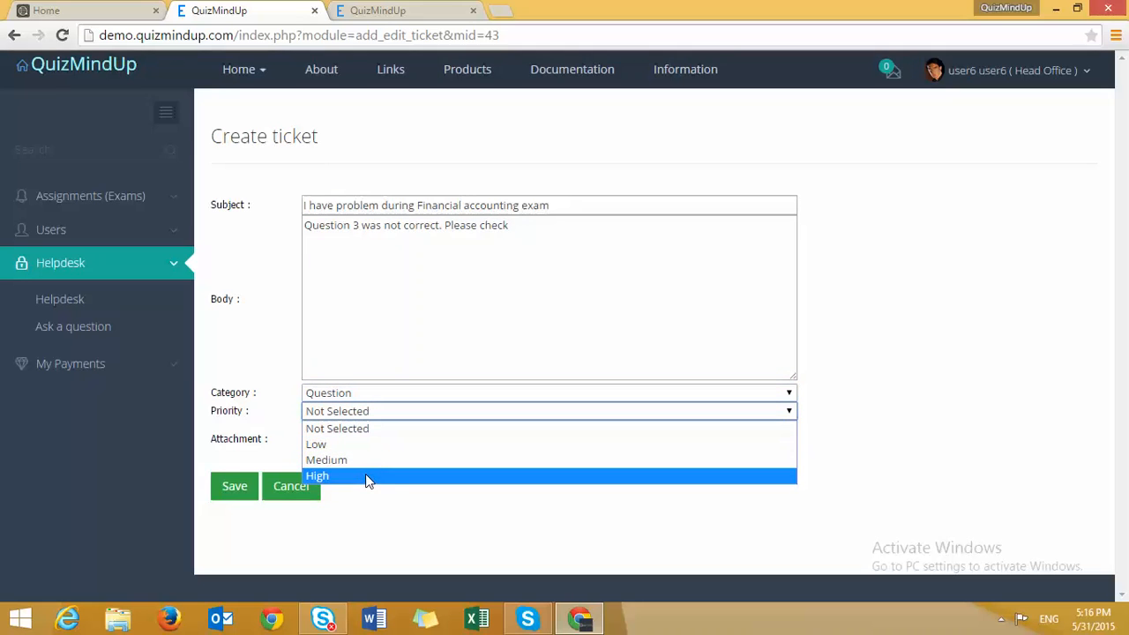
click(367, 477)
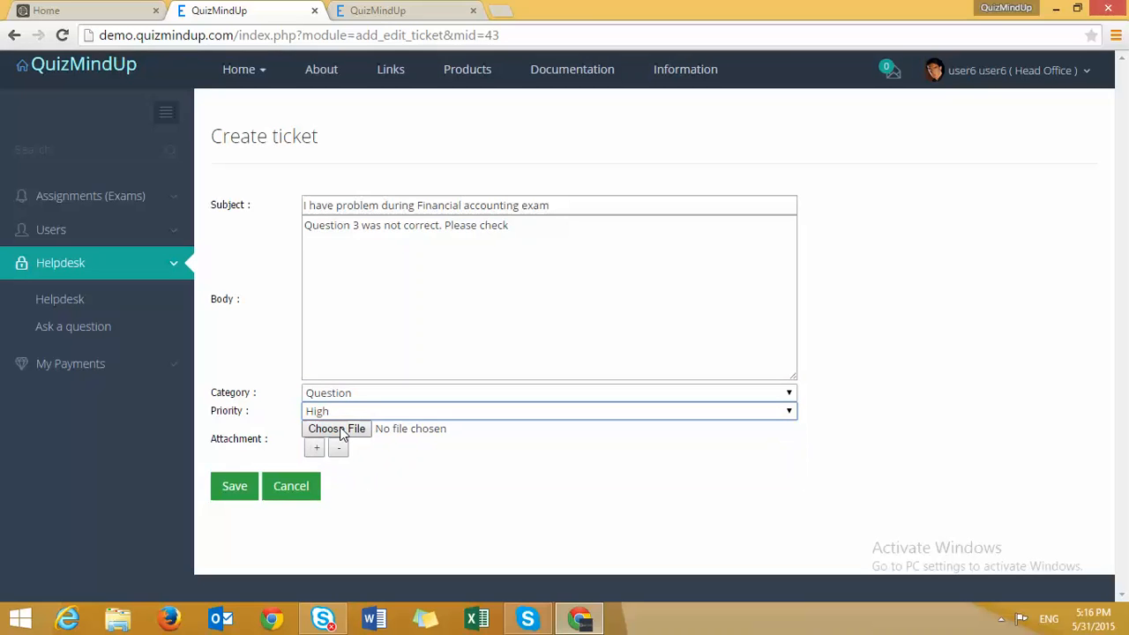
- Save the ticket, then filter to My closed tickets and then My Open tickets
click(235, 486)
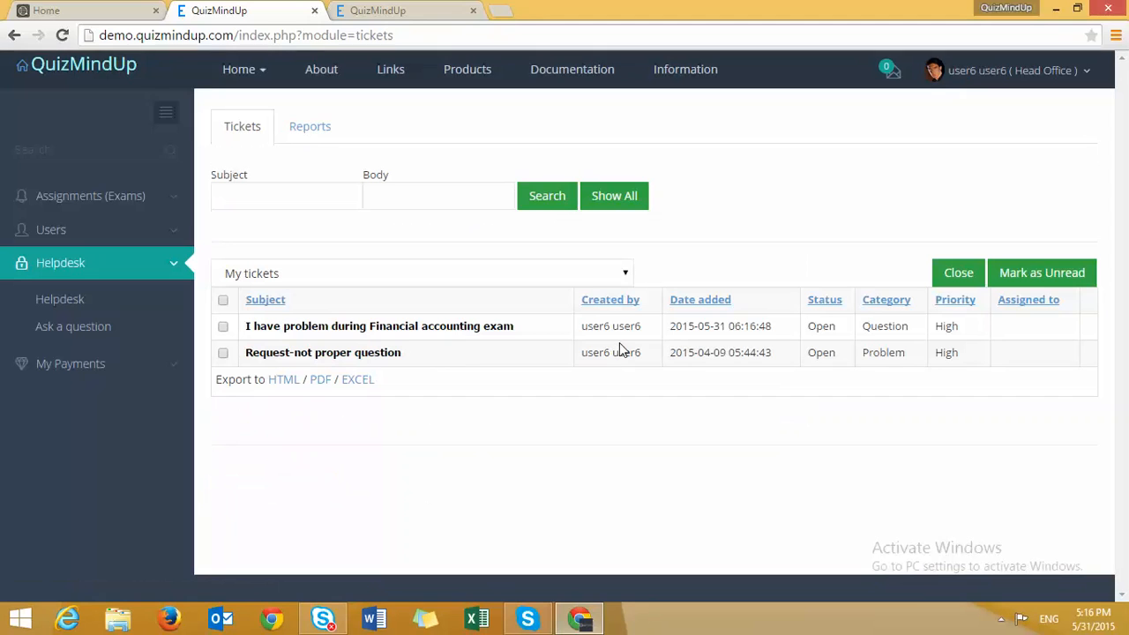
click(267, 275)
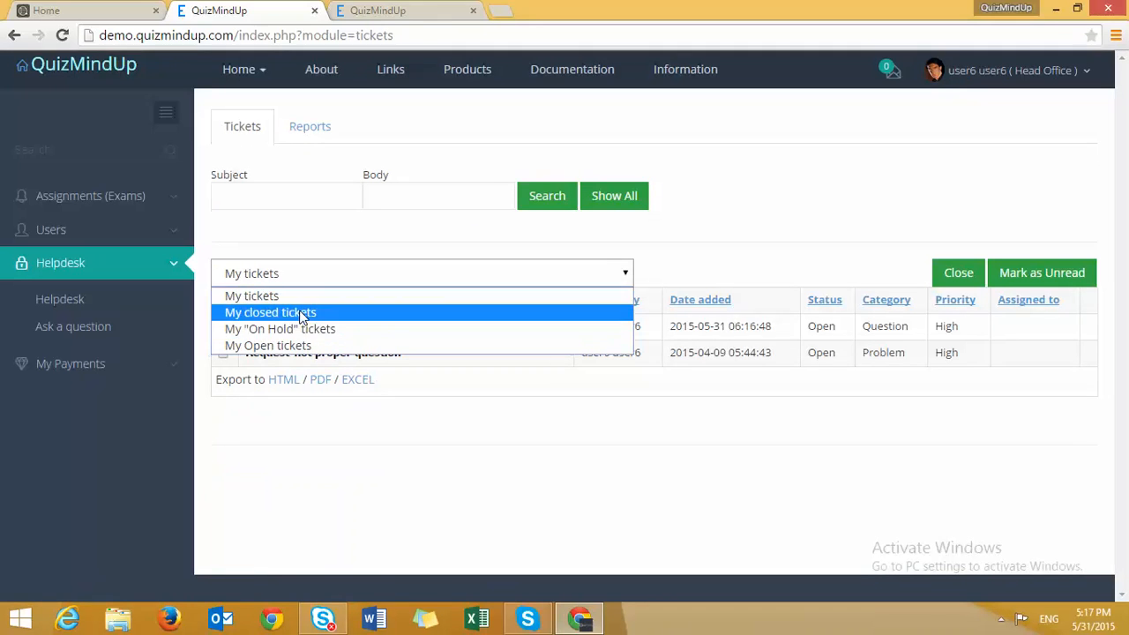
click(297, 313)
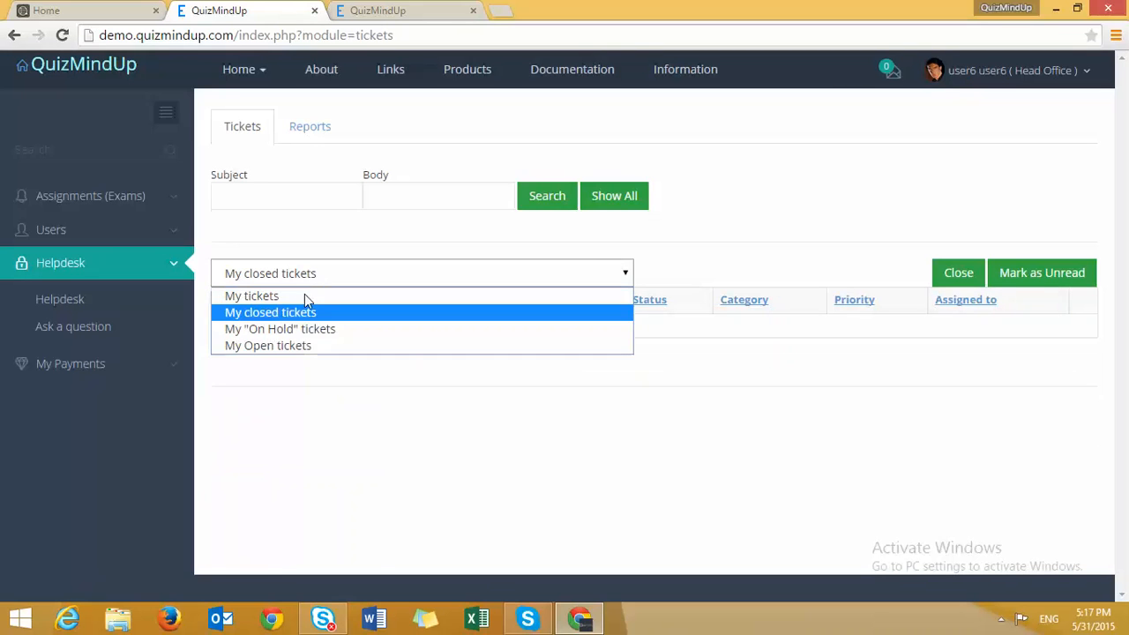
click(298, 345)
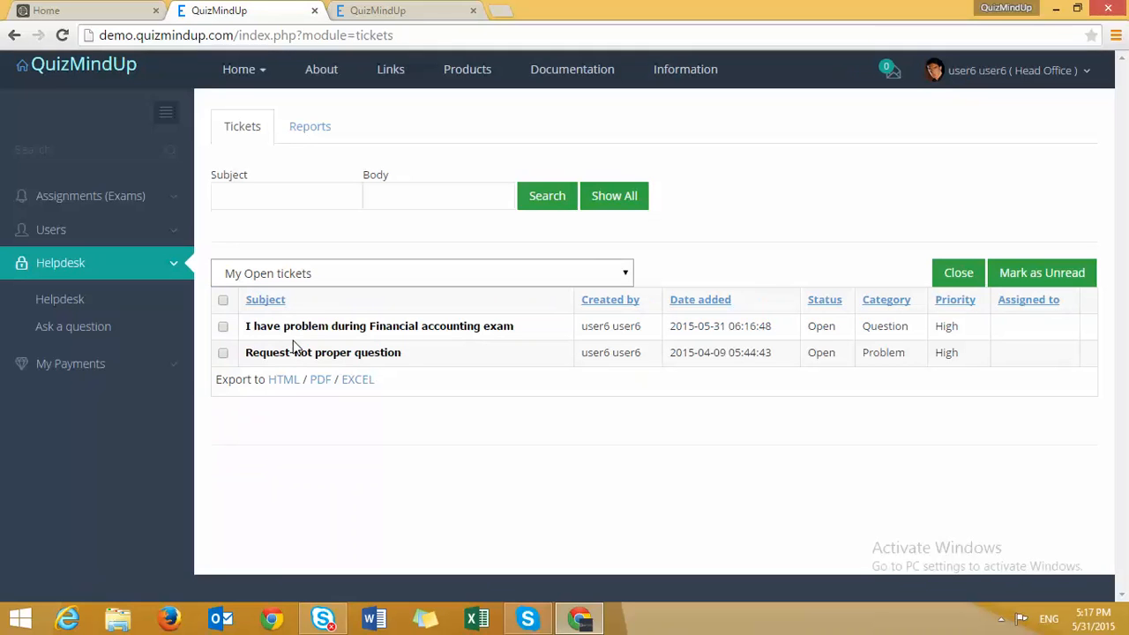
click(46, 364)
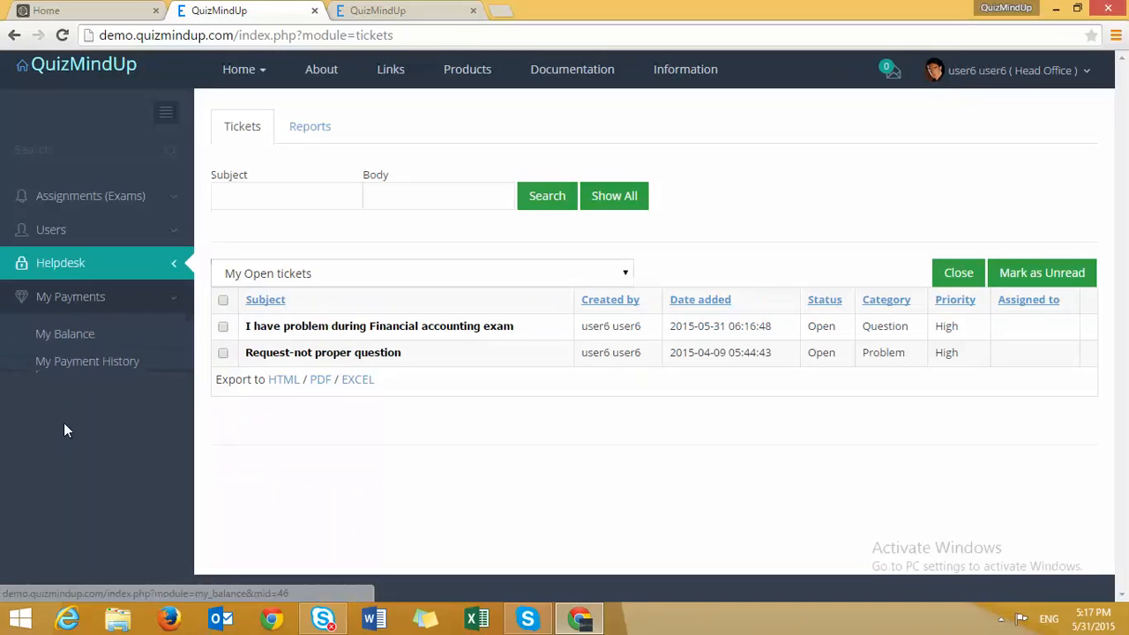
- View the 0.0000 USD balance on My Balance, then log out
click(88, 339)
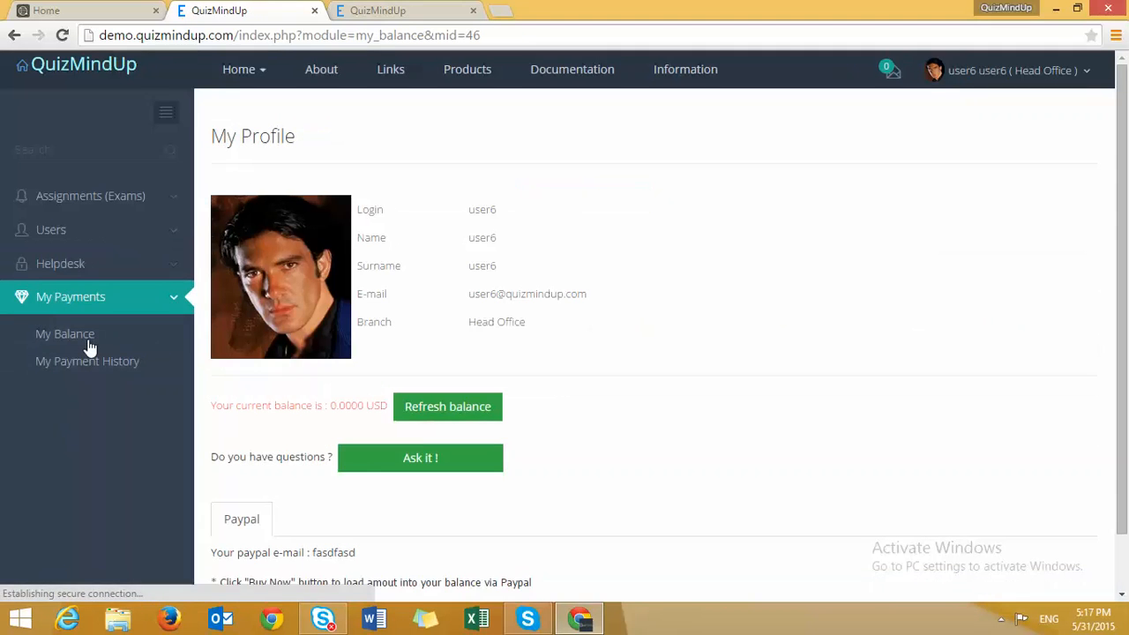
scroll(347, 356, down, 2)
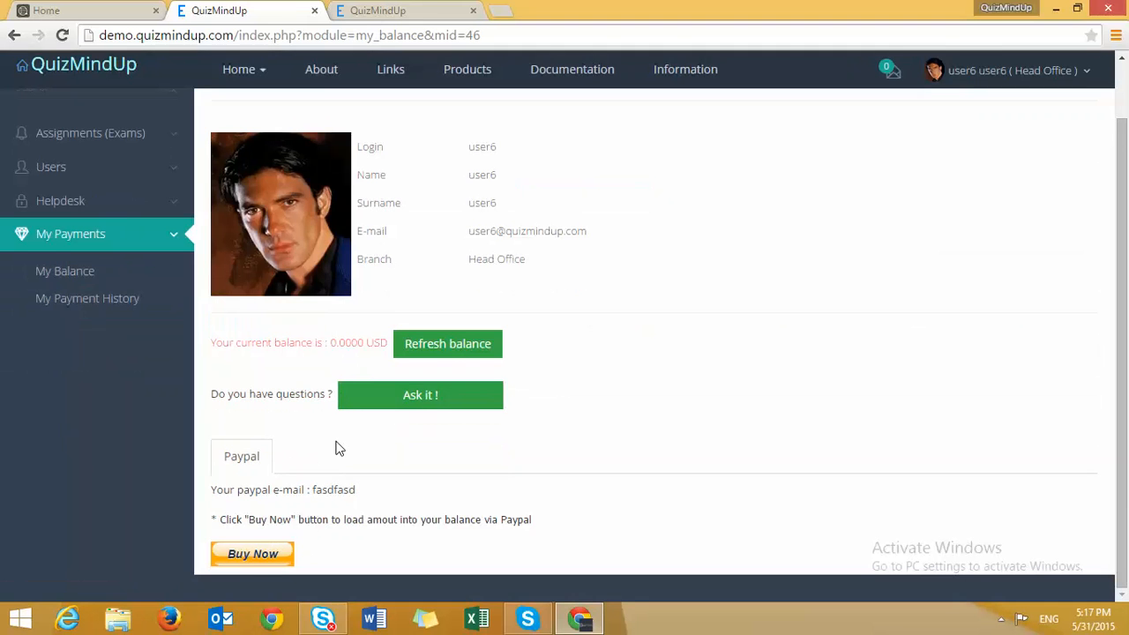
click(1000, 71)
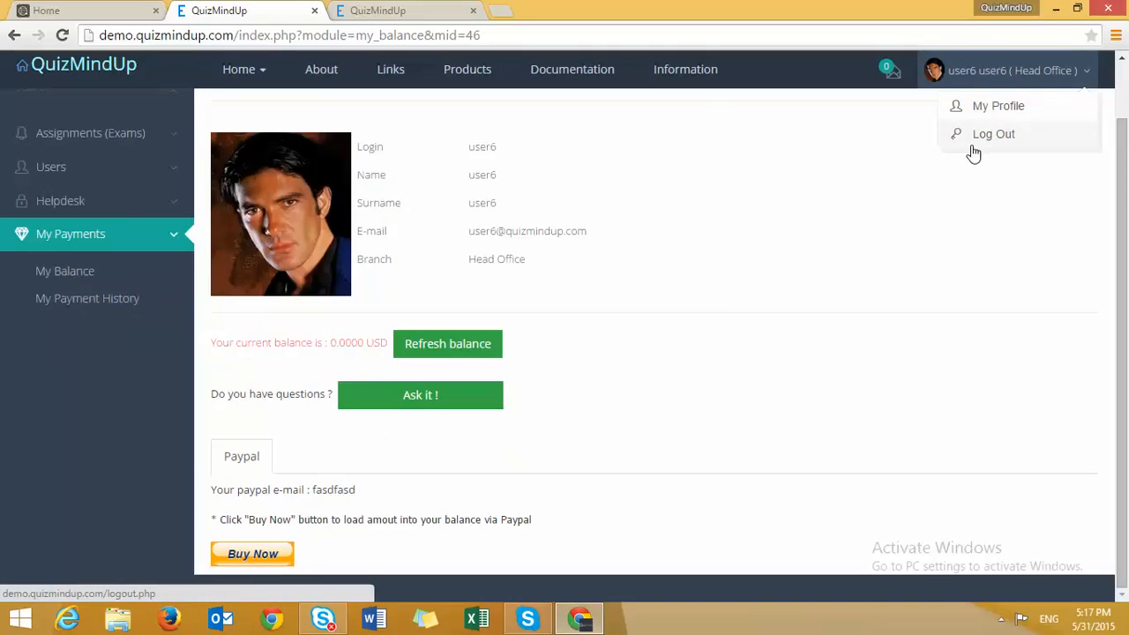
click(974, 148)
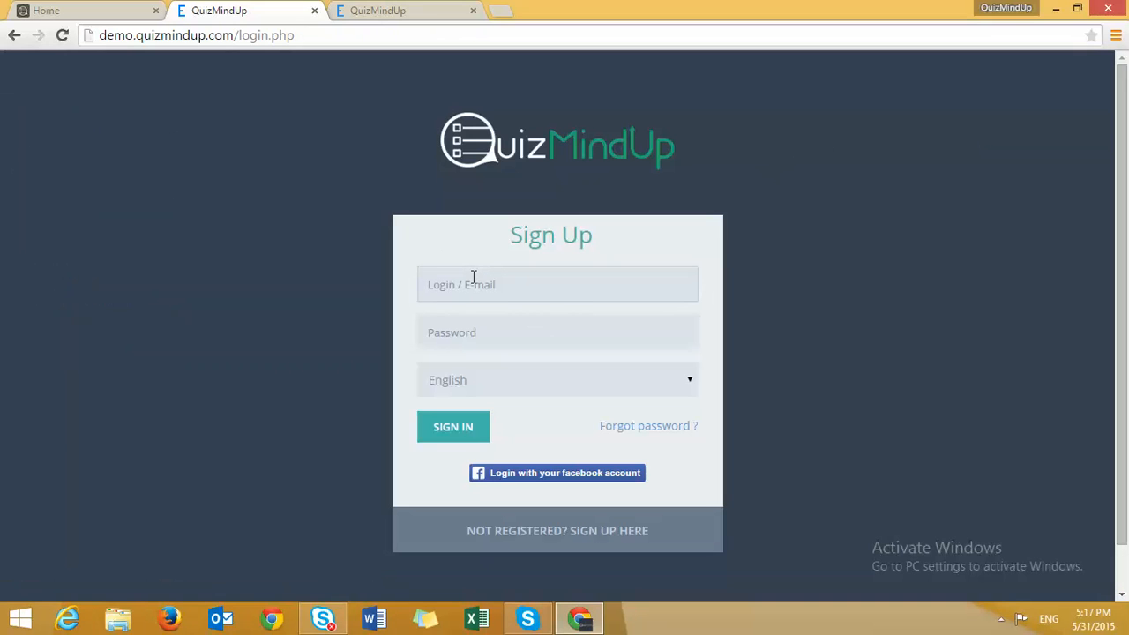
- Sign in with the admin login and password, decline saving it, and open Assignments (Exams)
text(sysadmin)
key(Tab)
text(***************)
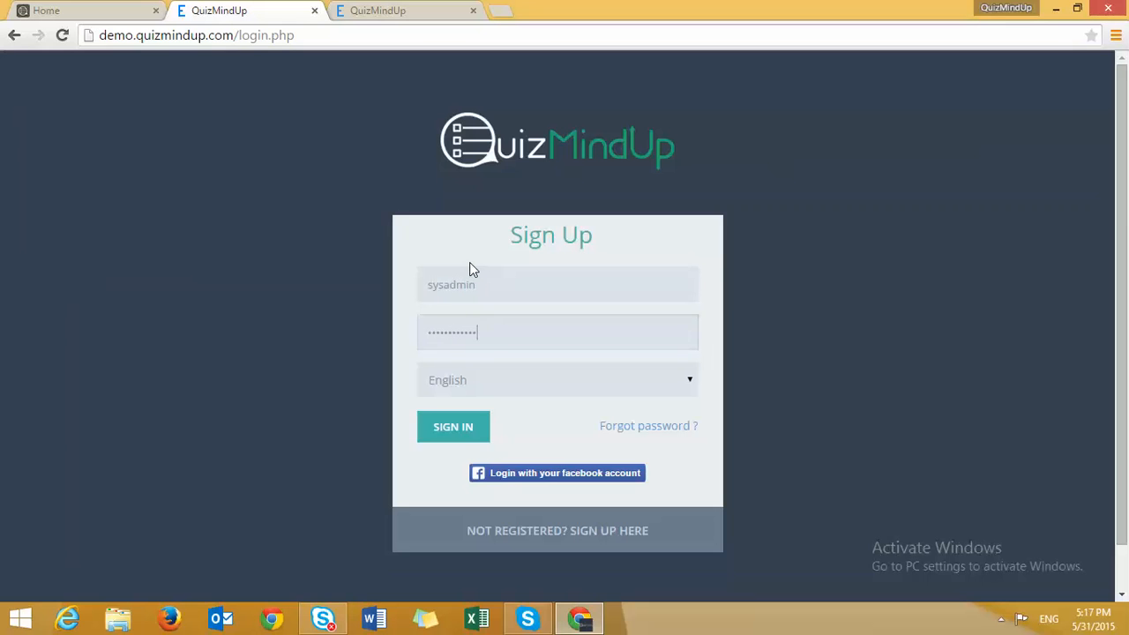
key(Return)
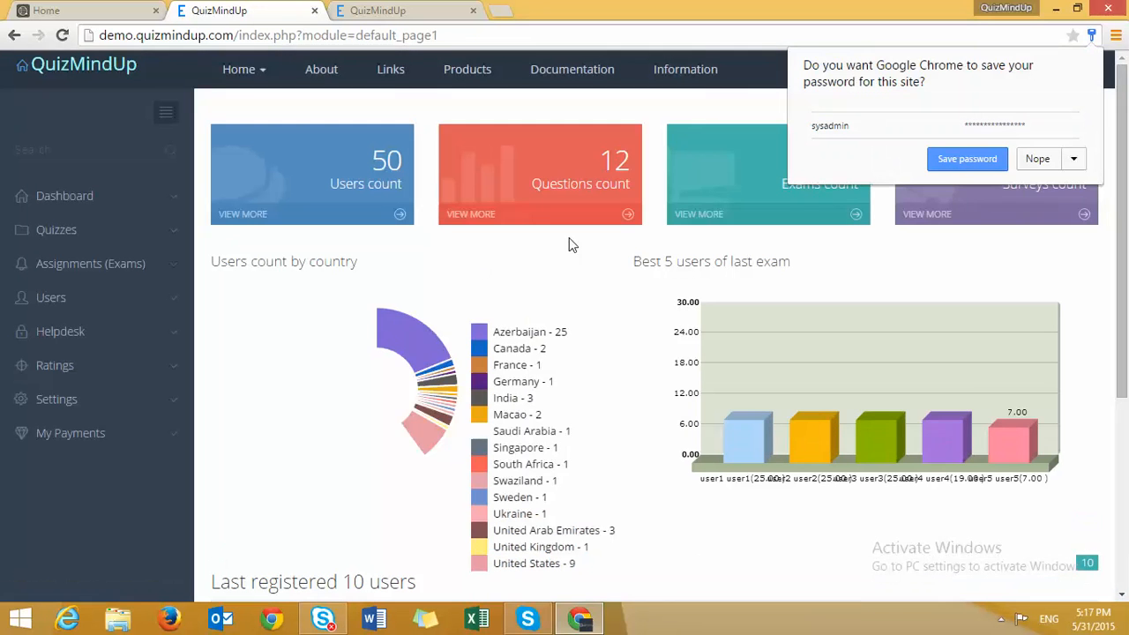
click(1032, 160)
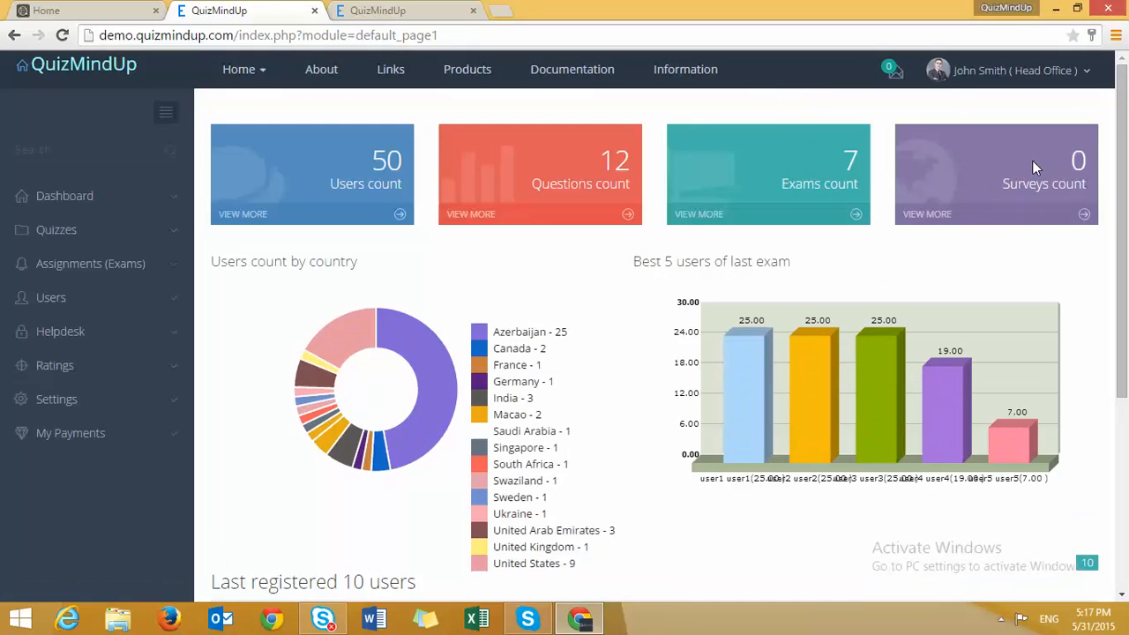
click(88, 262)
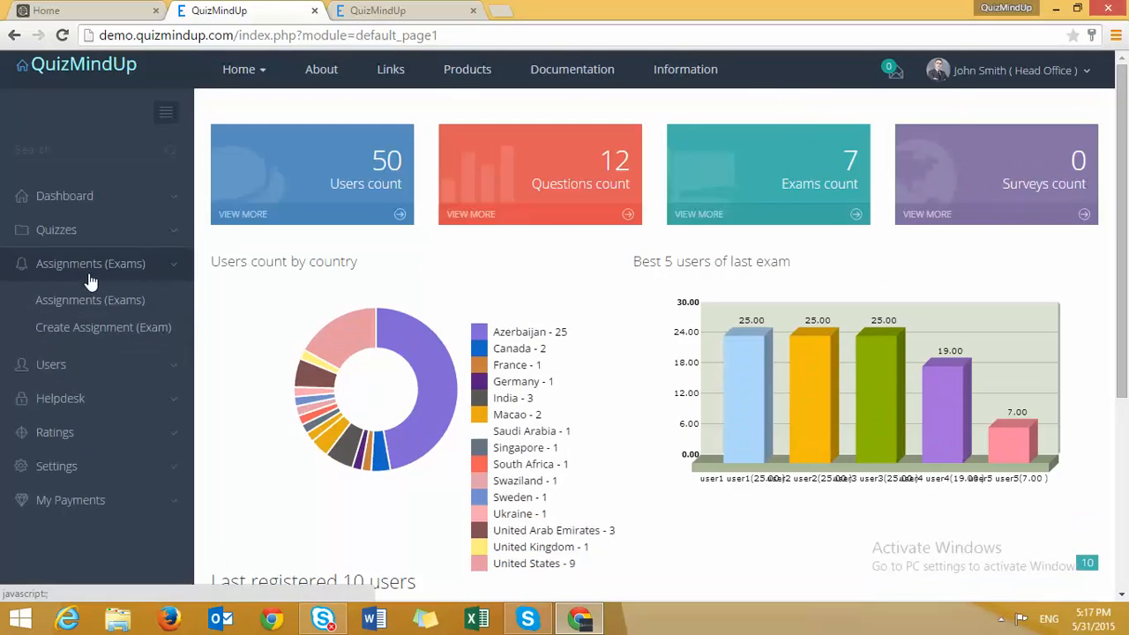
click(99, 307)
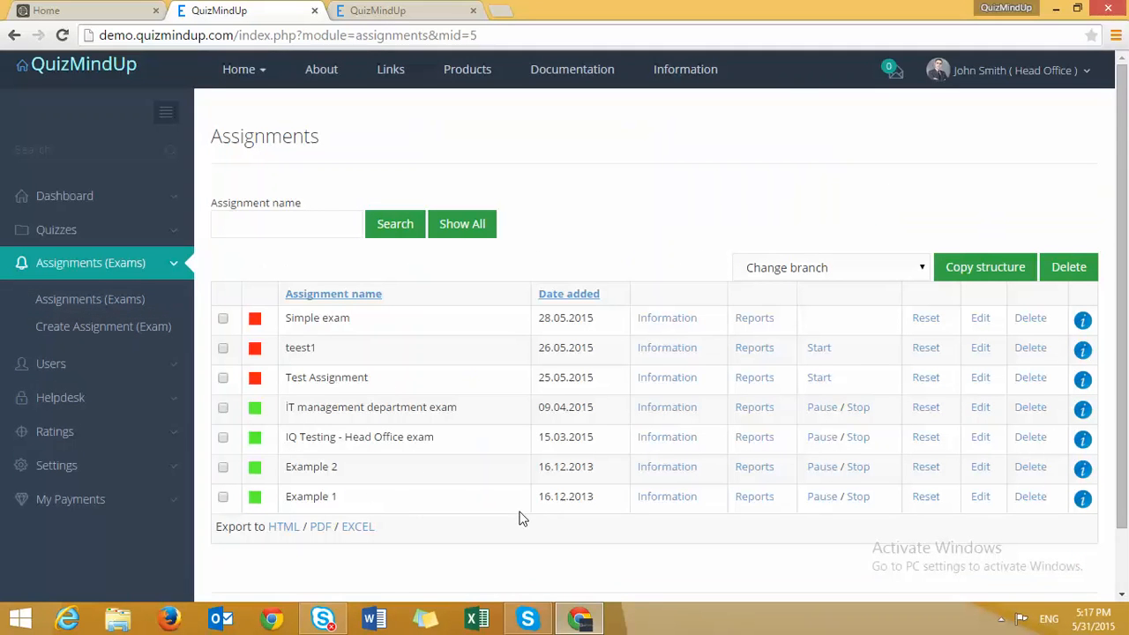
- Open Example 1's Information page and scroll to its users, scoring 19.00, 0.00, 25.00 and 25.00
click(668, 499)
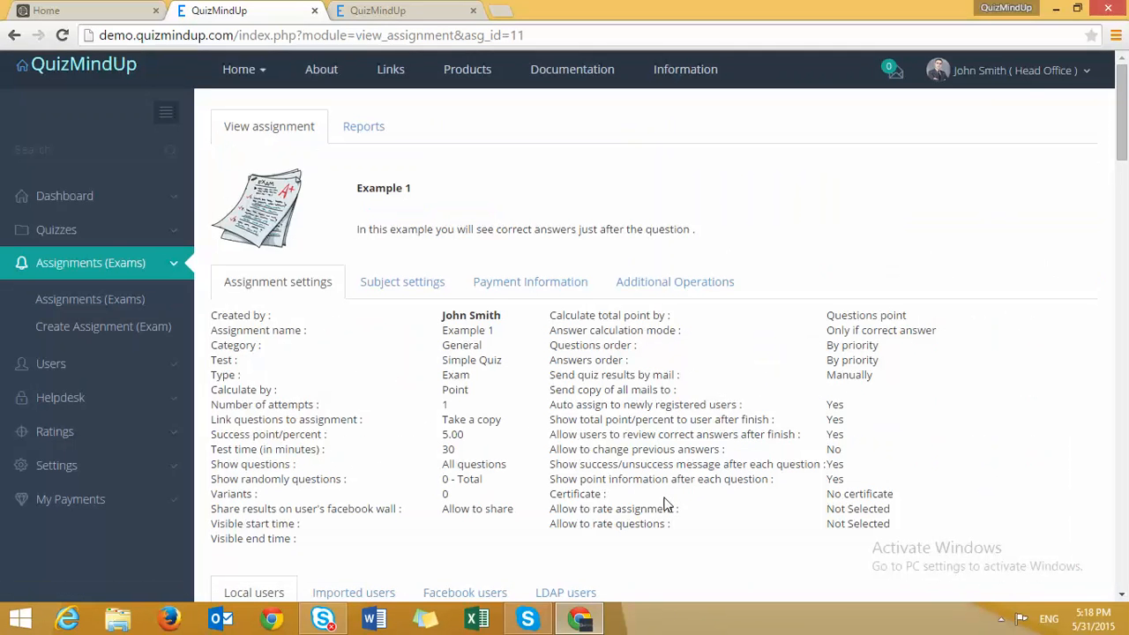
scroll(605, 547, down, 8)
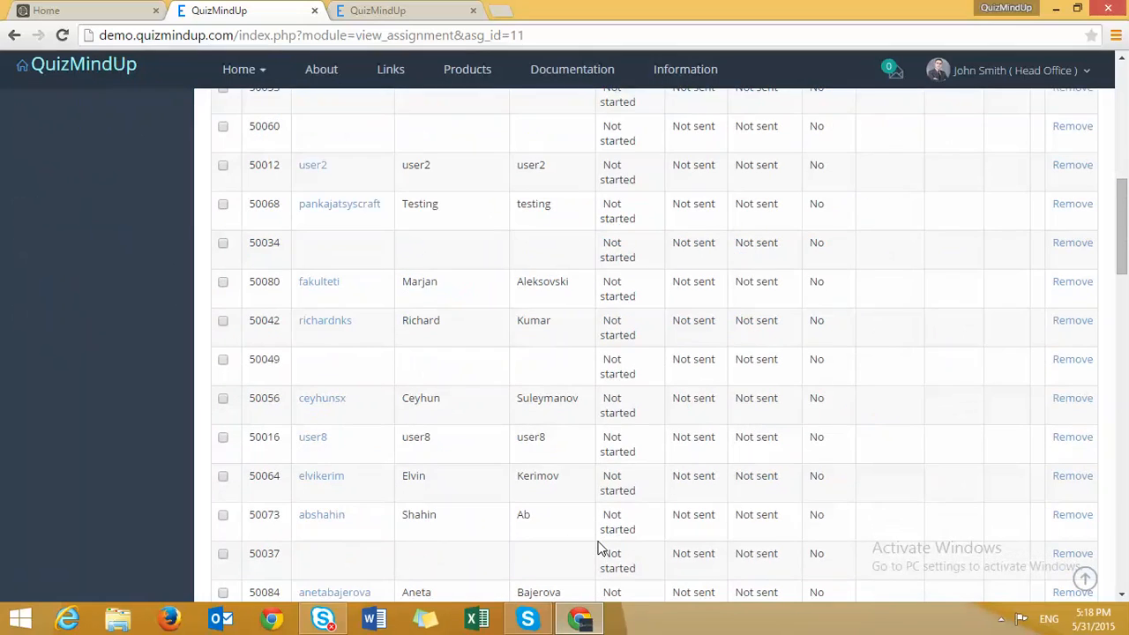
scroll(598, 547, up, 10)
scroll(844, 484, down, 1)
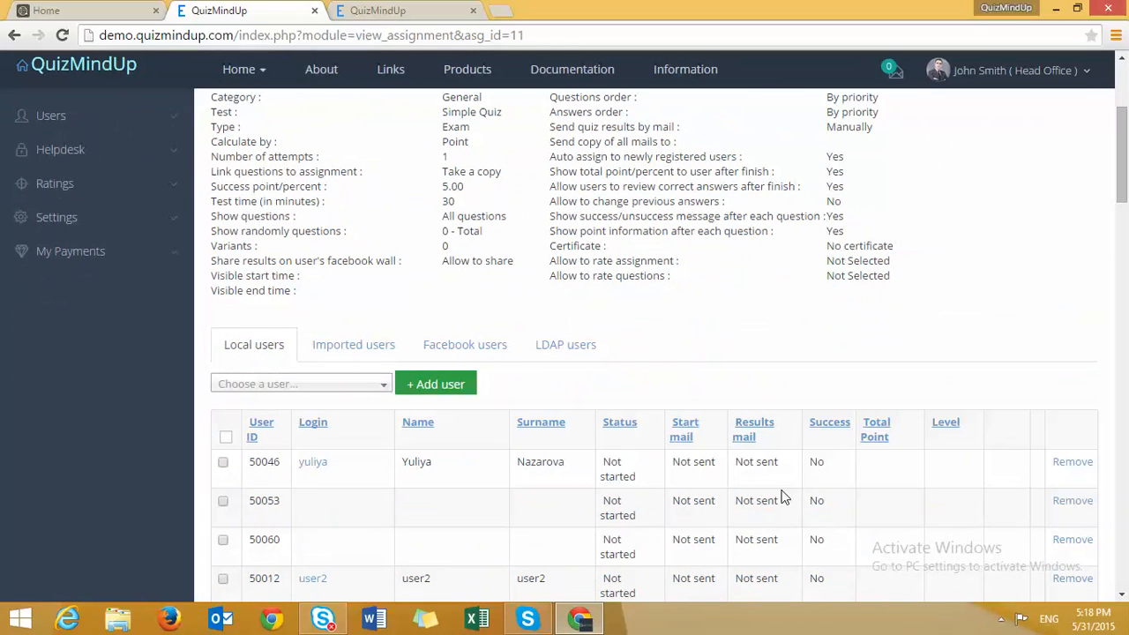
scroll(782, 498, down, 1)
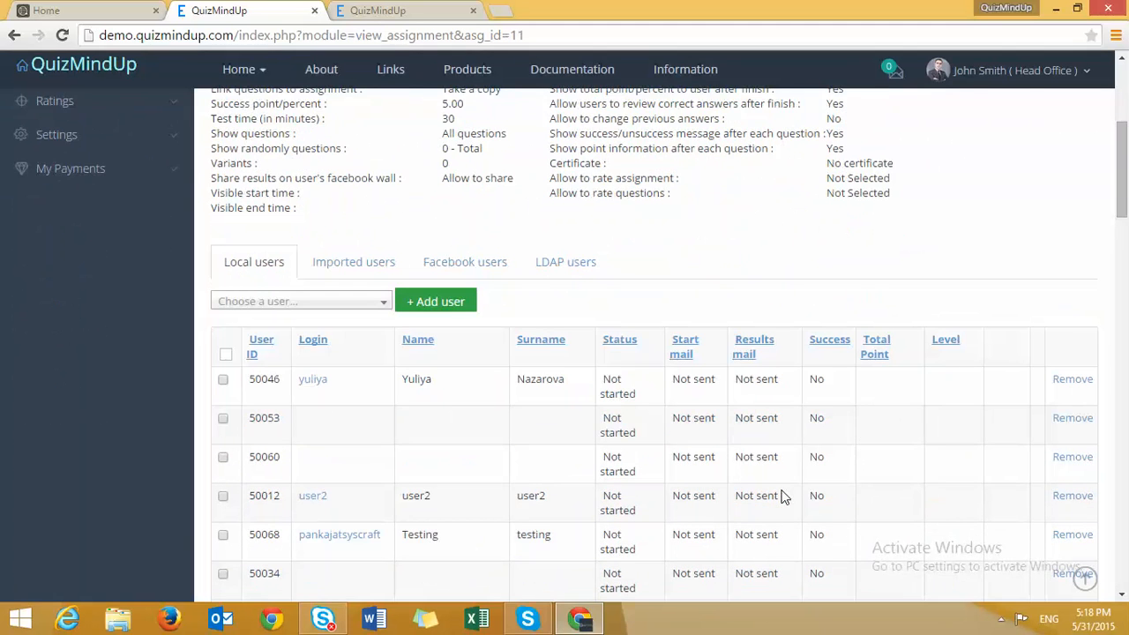
scroll(780, 492, down, 20)
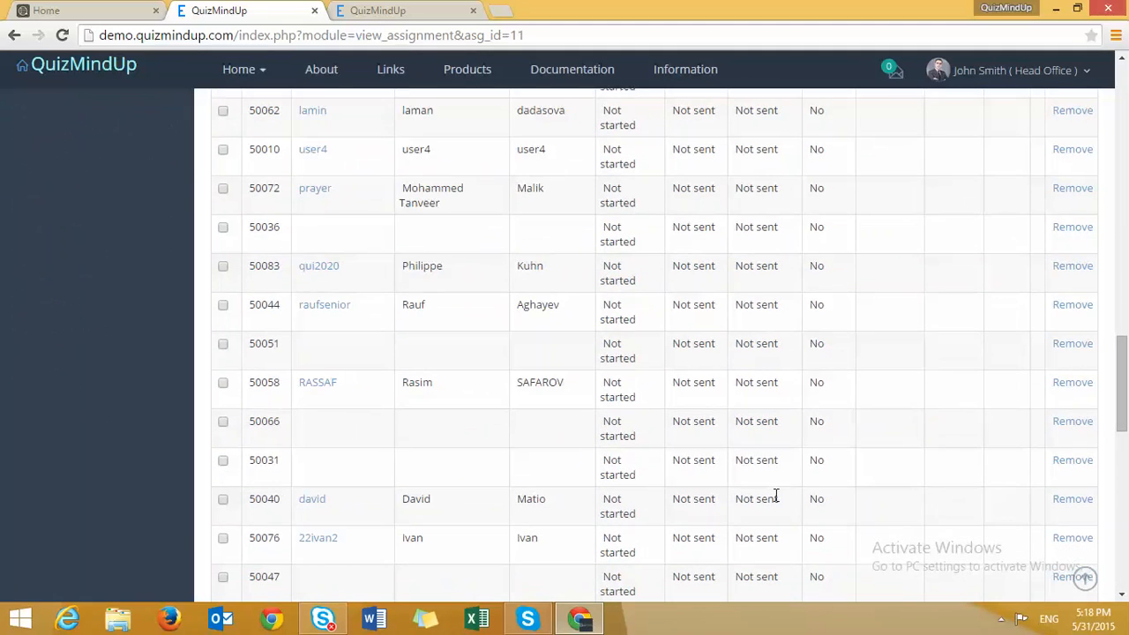
scroll(712, 503, down, 8)
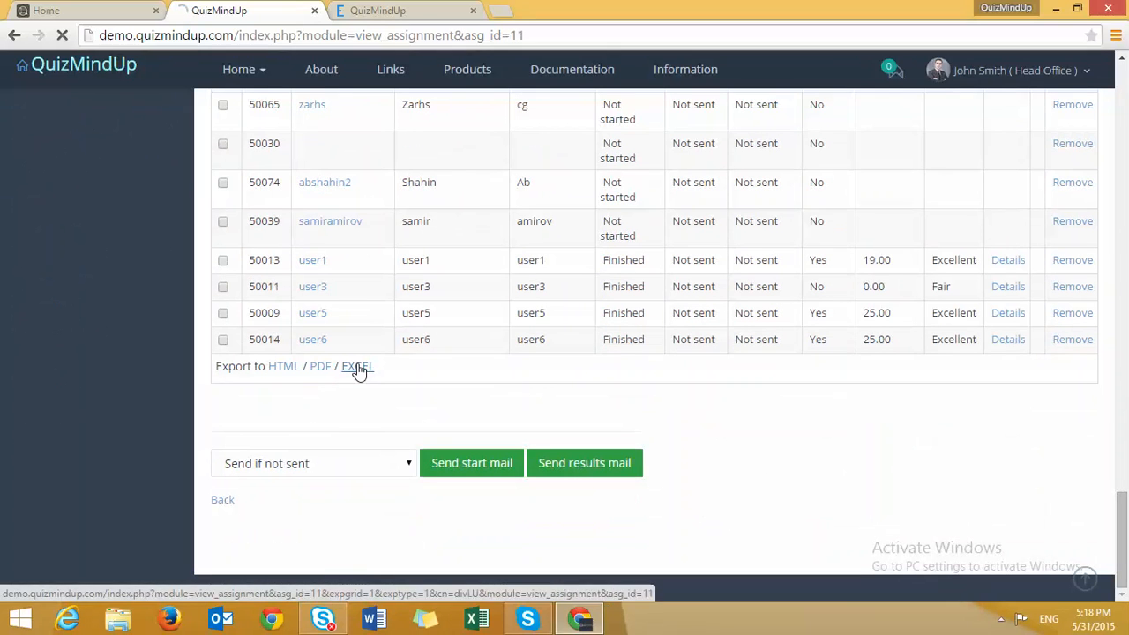
- Export the Example 1 users table and open excel (17).xls maximized in Excel
click(357, 370)
click(111, 578)
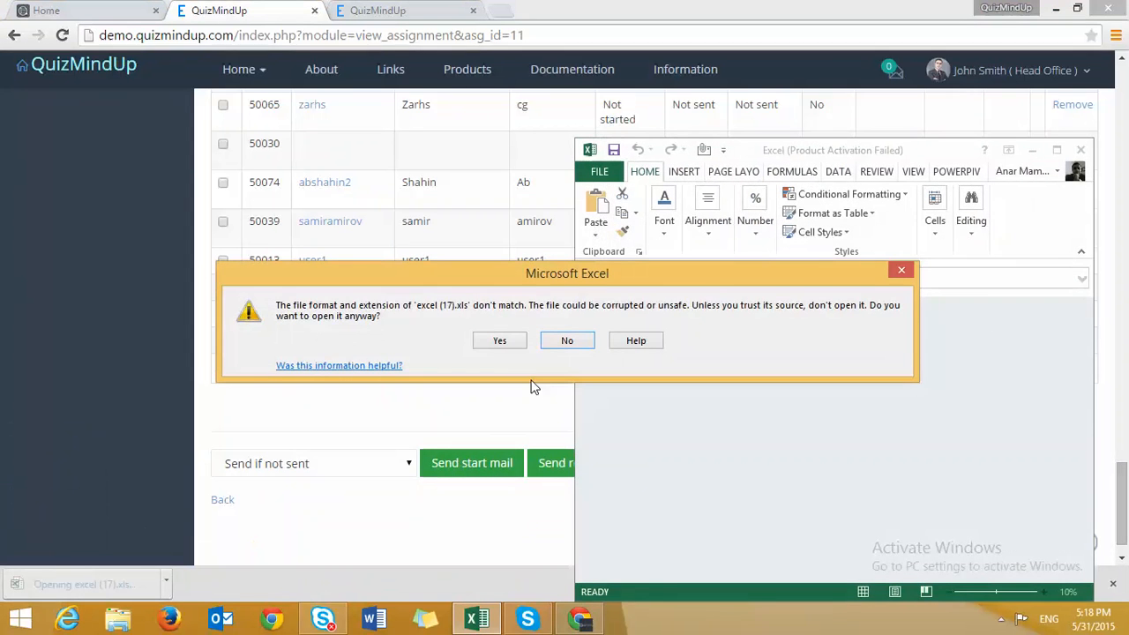
click(501, 341)
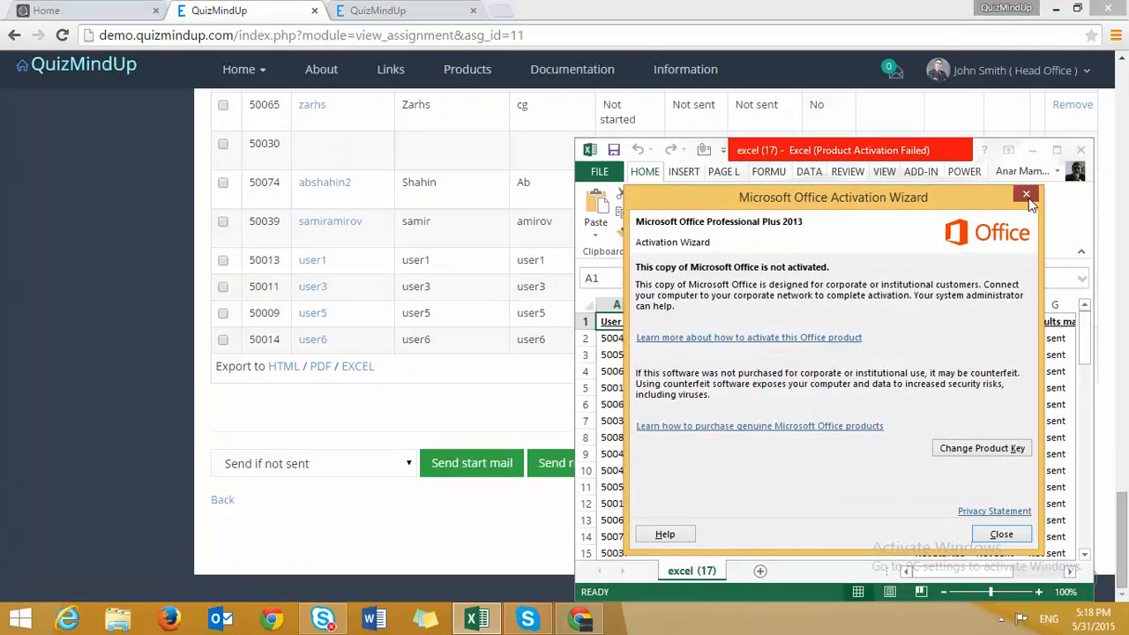
click(1027, 194)
click(1058, 151)
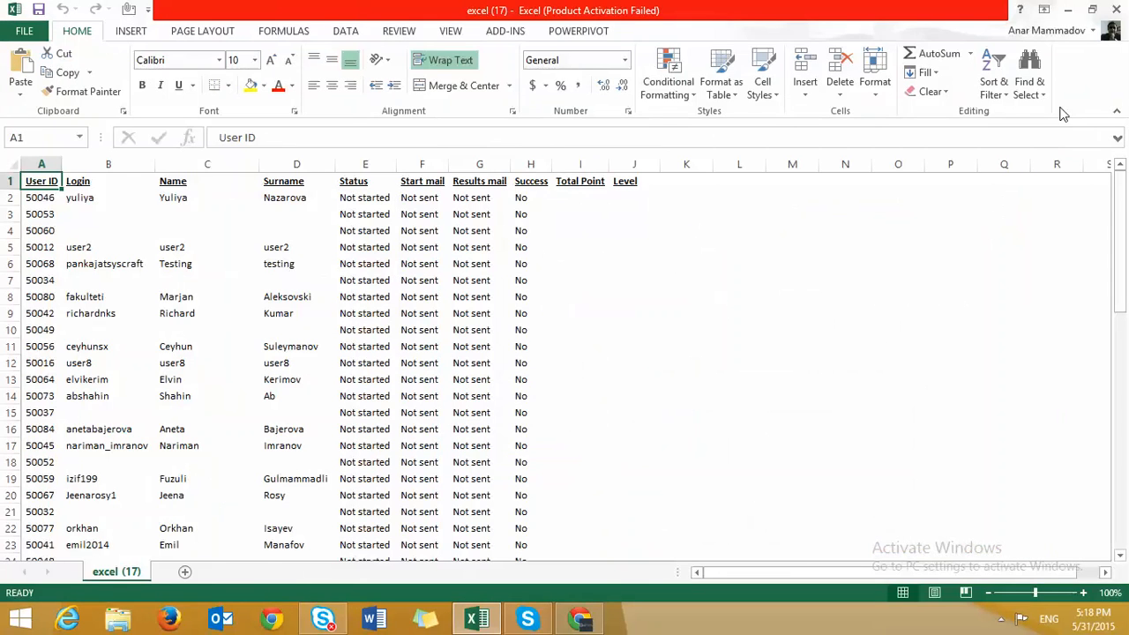
- Close Excel, view the assignment's subject, payment and additional operations sections, then return to the assignments list
click(1119, 8)
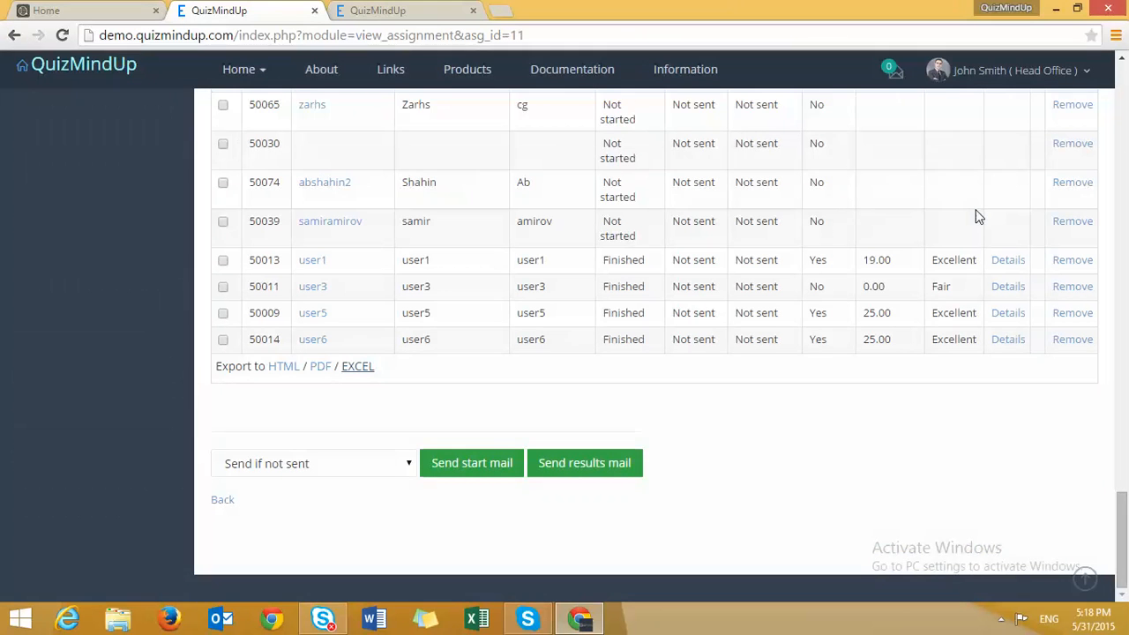
scroll(684, 256, up, 10)
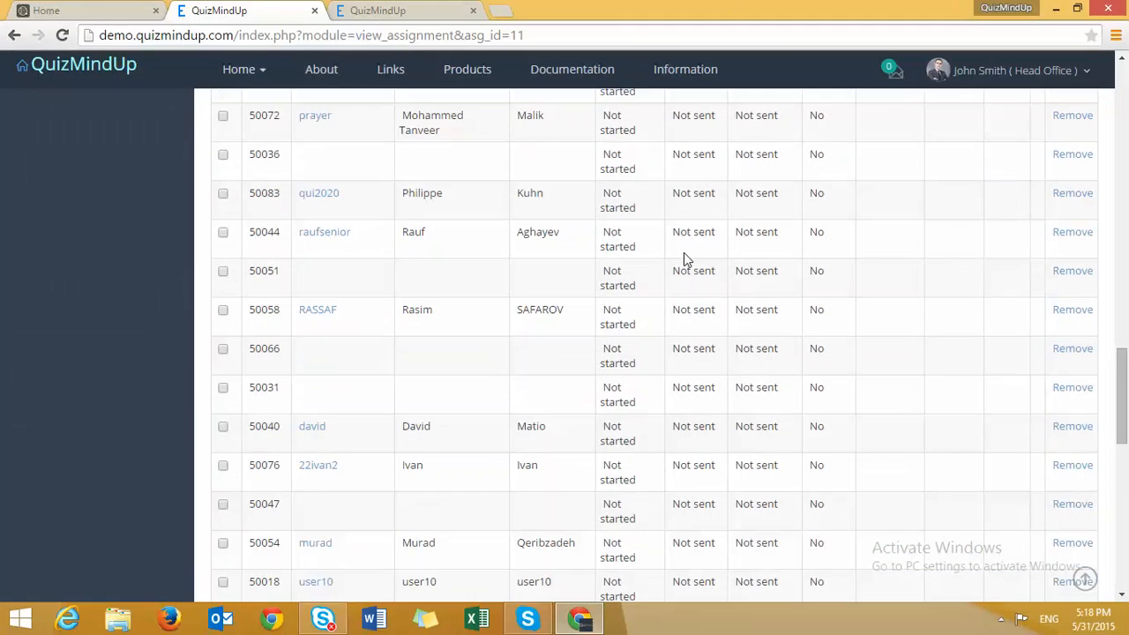
scroll(681, 258, up, 10)
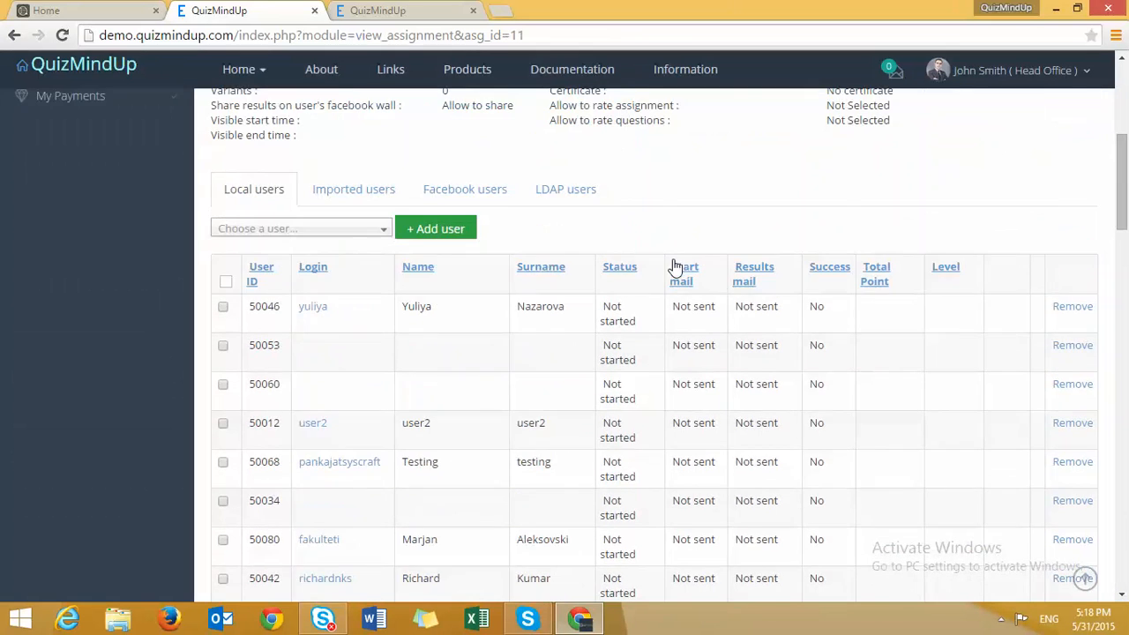
click(399, 215)
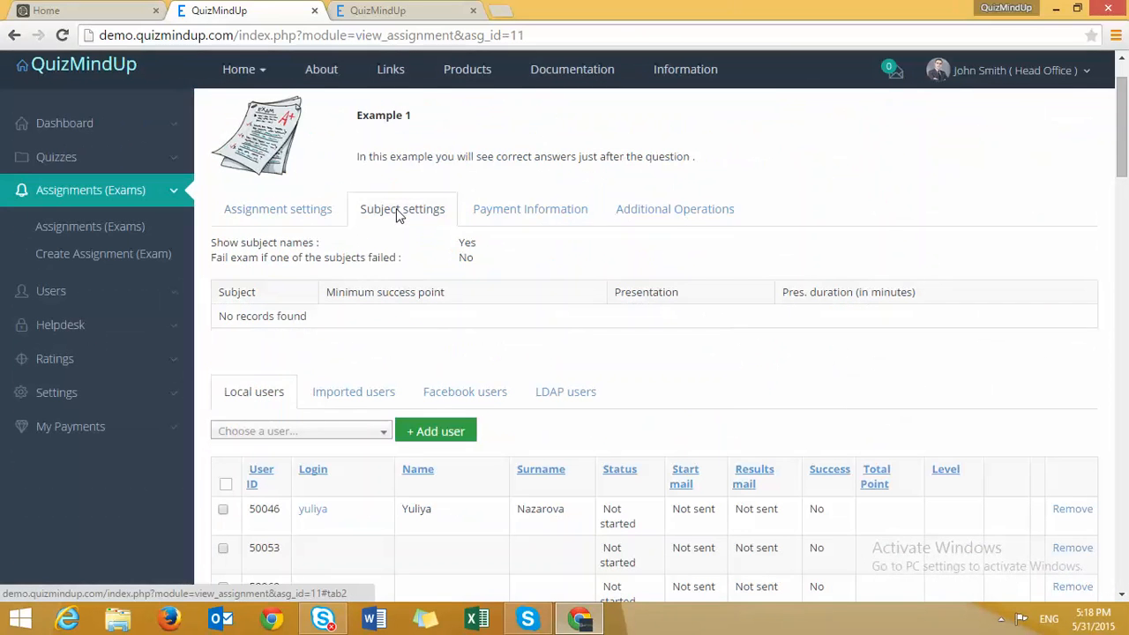
click(526, 210)
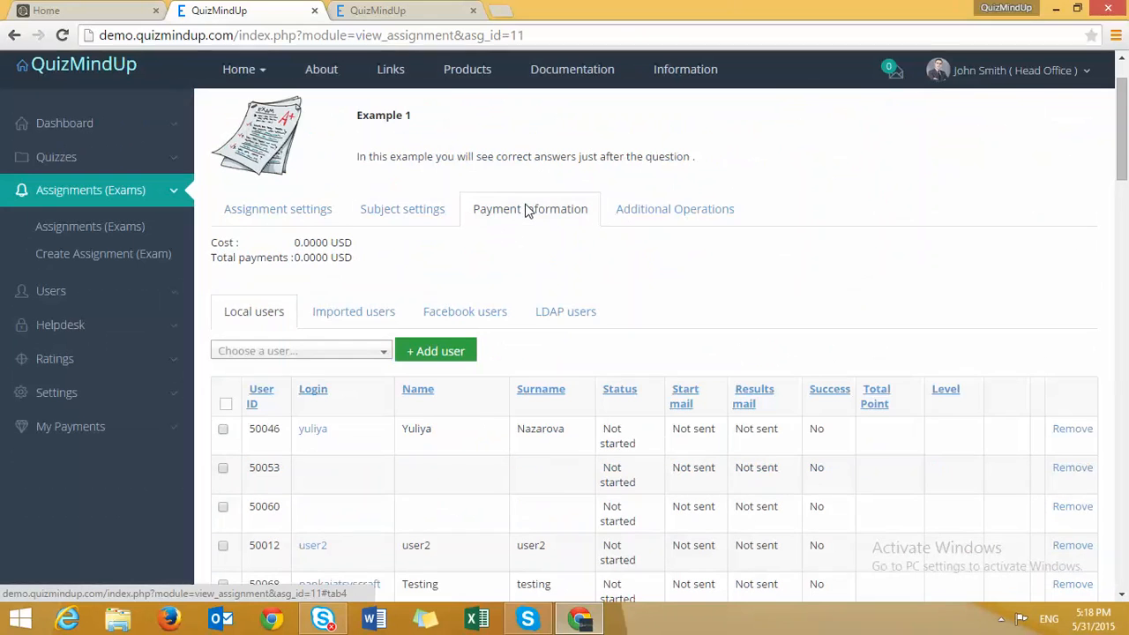
click(672, 206)
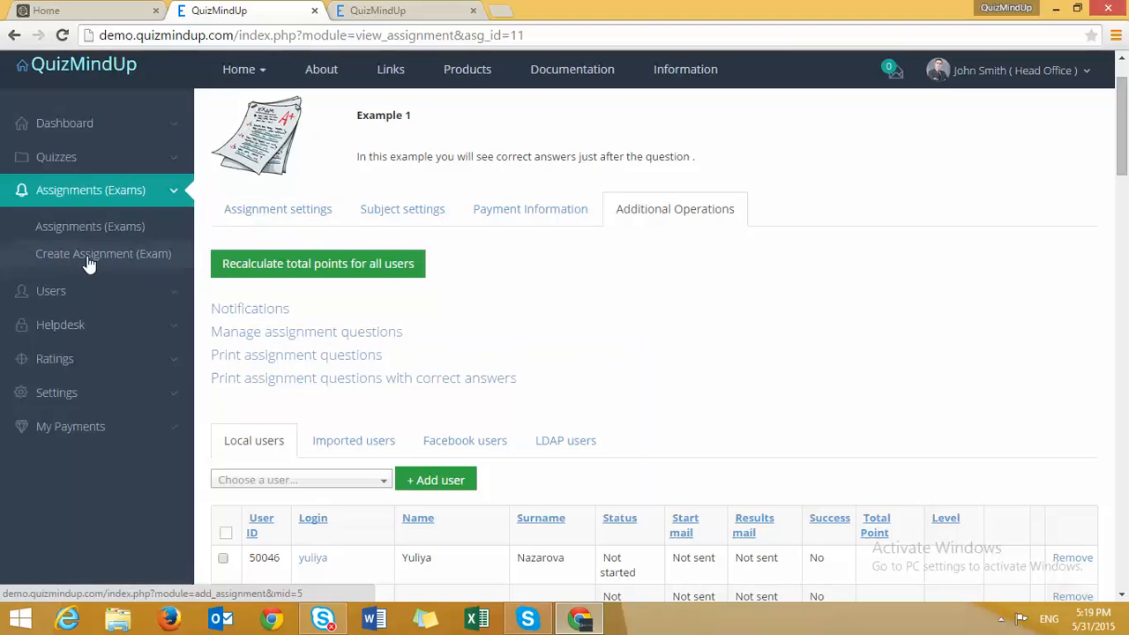
click(109, 229)
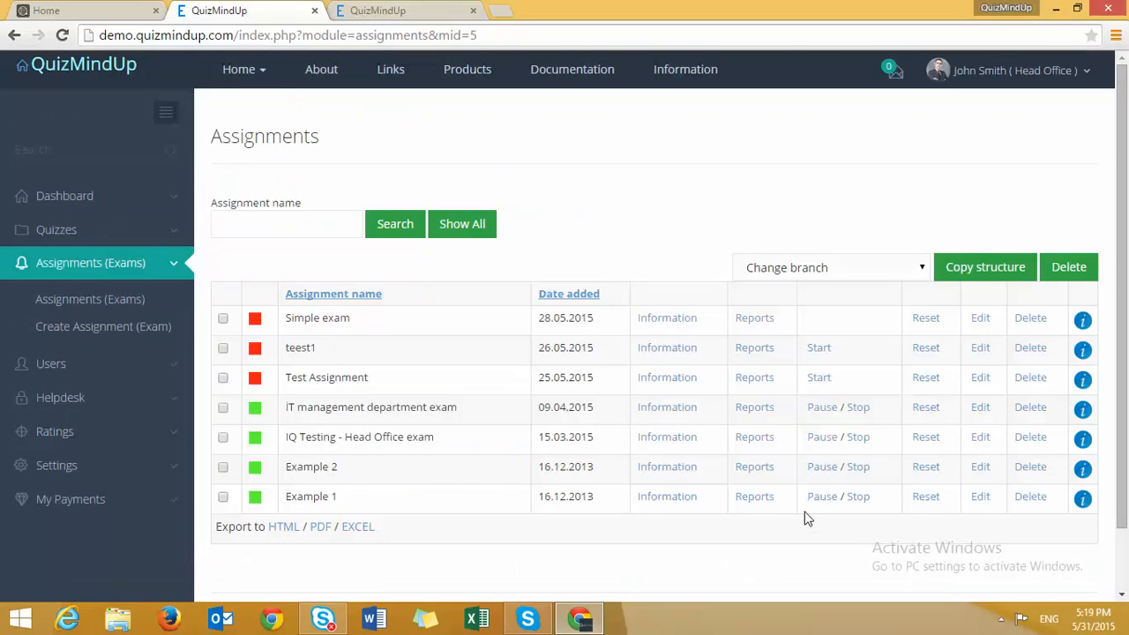
- Open the Example 1 answer reports, browse the per-question charts, and expand the Helpdesk menu
click(757, 498)
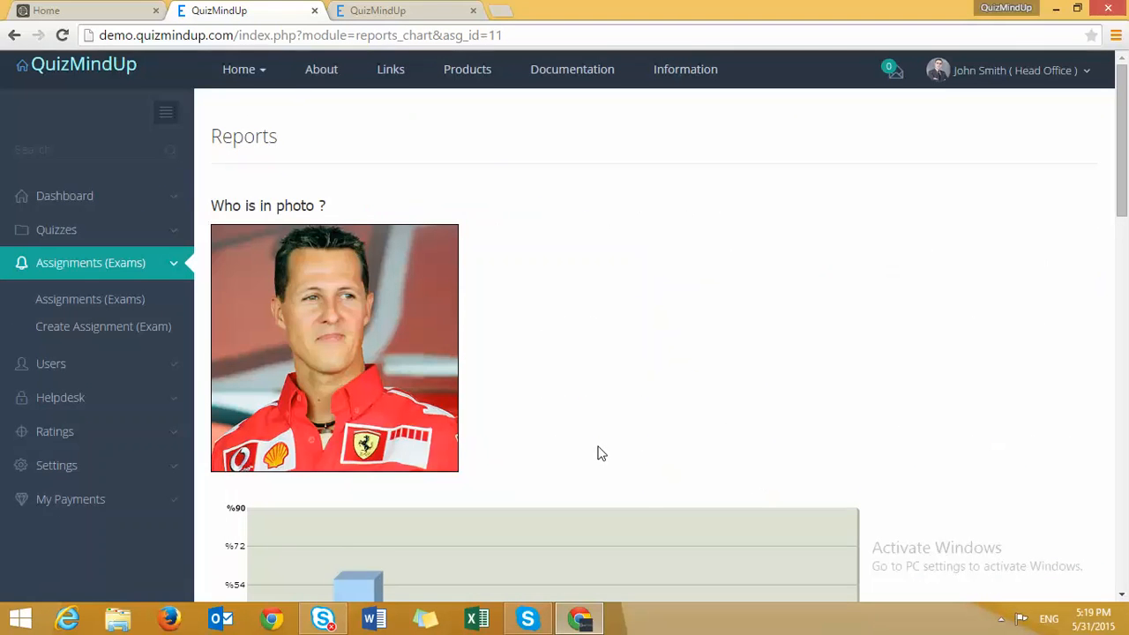
scroll(641, 429, down, 3)
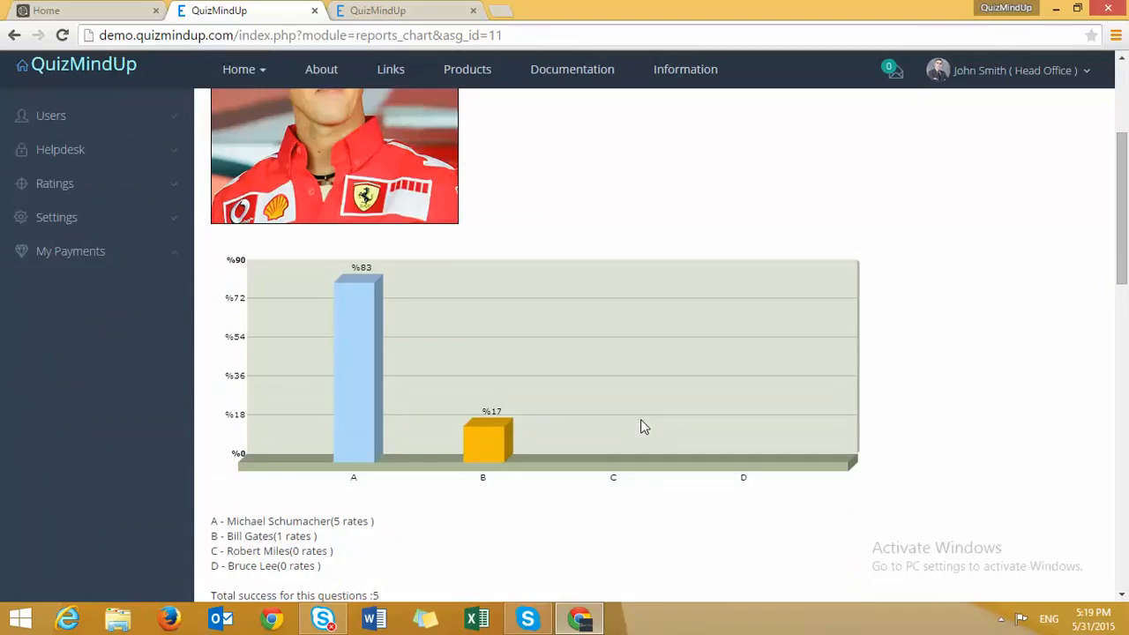
scroll(379, 400, down, 5)
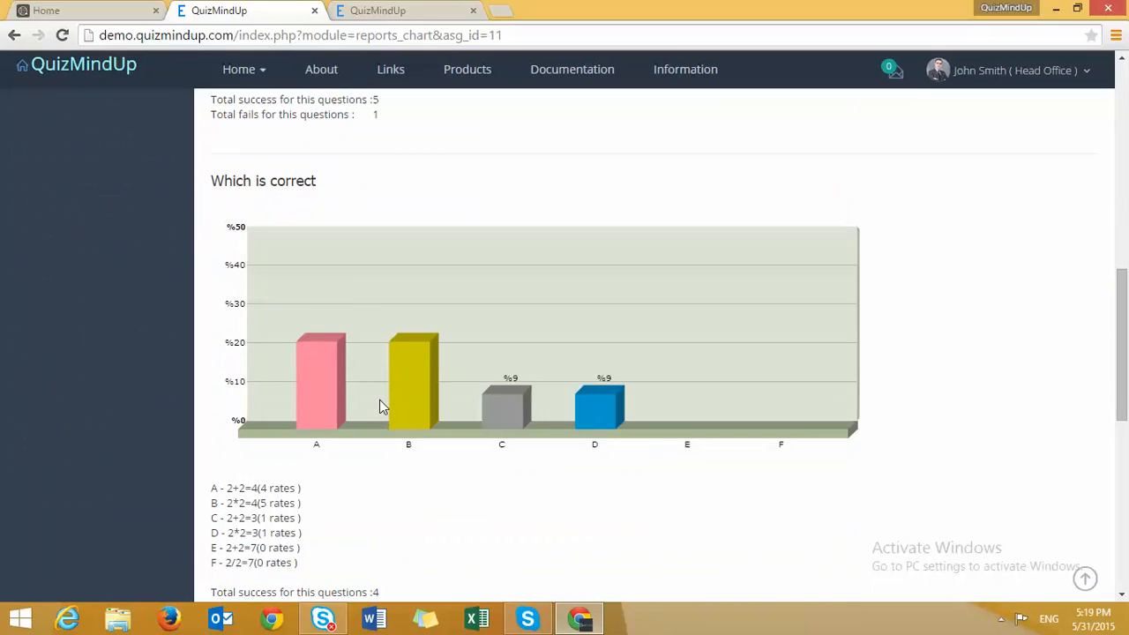
scroll(380, 399, up, 8)
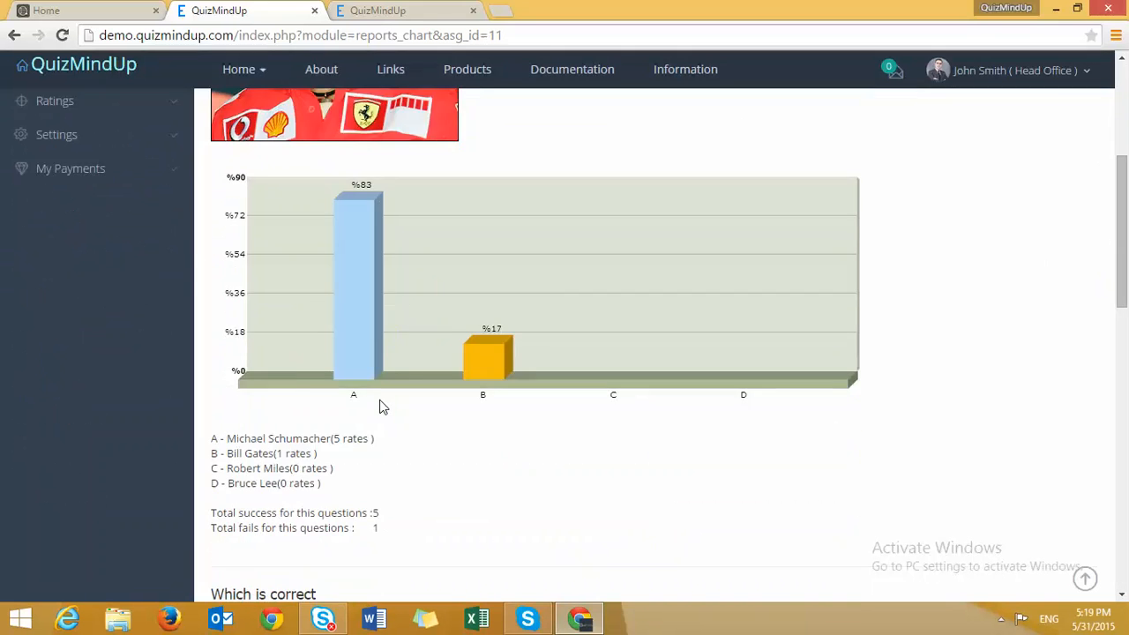
scroll(316, 333, down, 1)
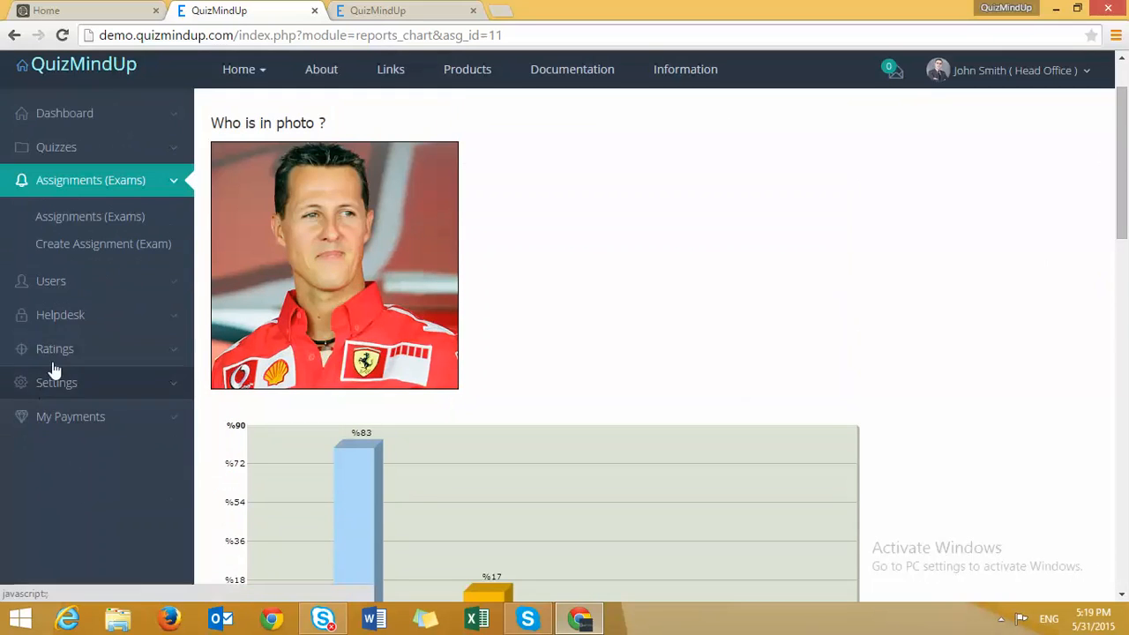
click(68, 316)
scroll(68, 322, up, 1)
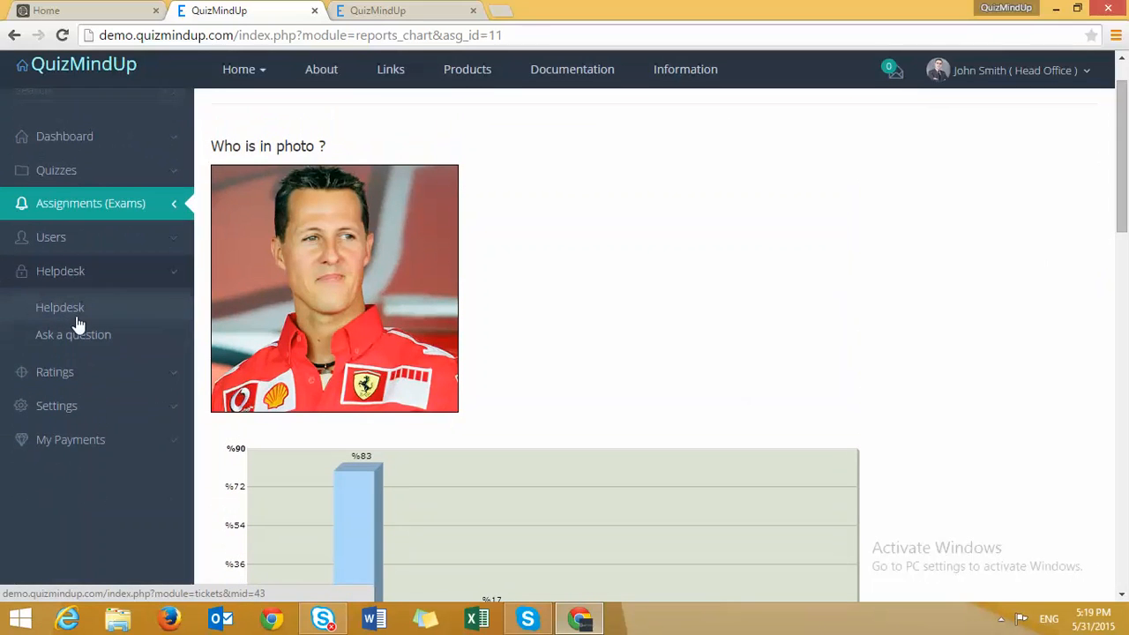
- Filter the helpdesk list to All tickets and open the Financial accounting exam ticket
click(76, 320)
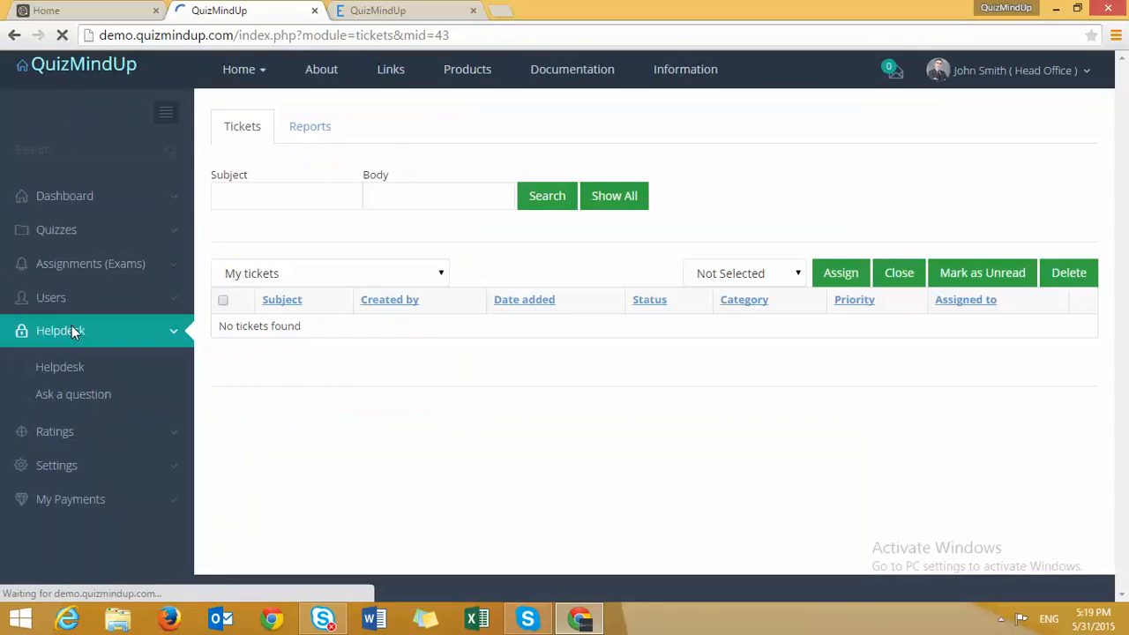
click(265, 273)
click(266, 327)
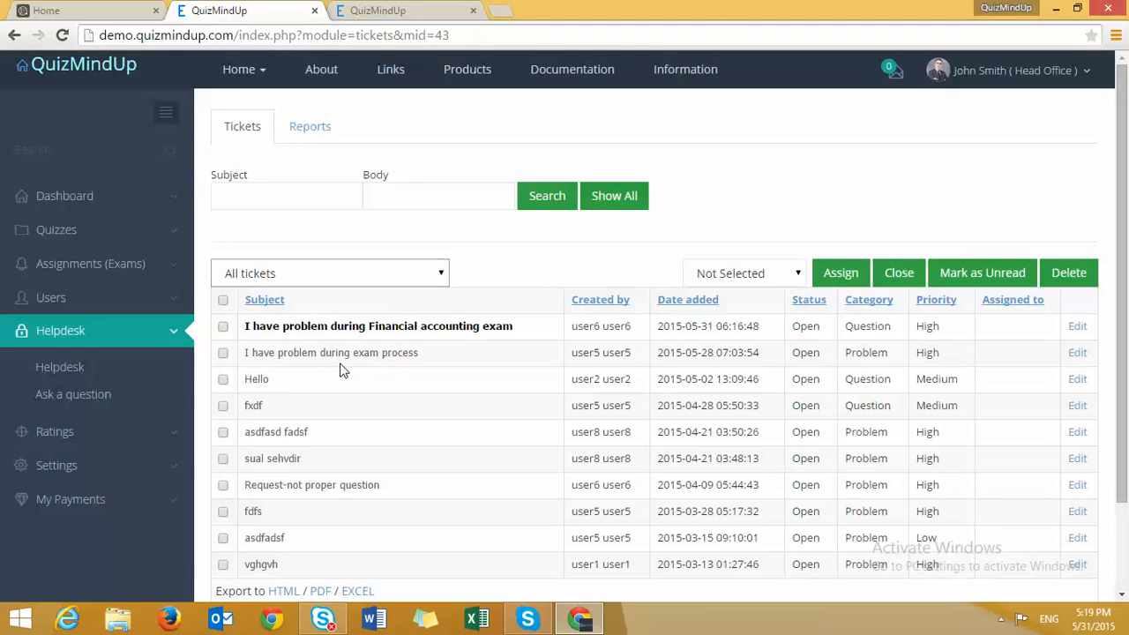
click(398, 330)
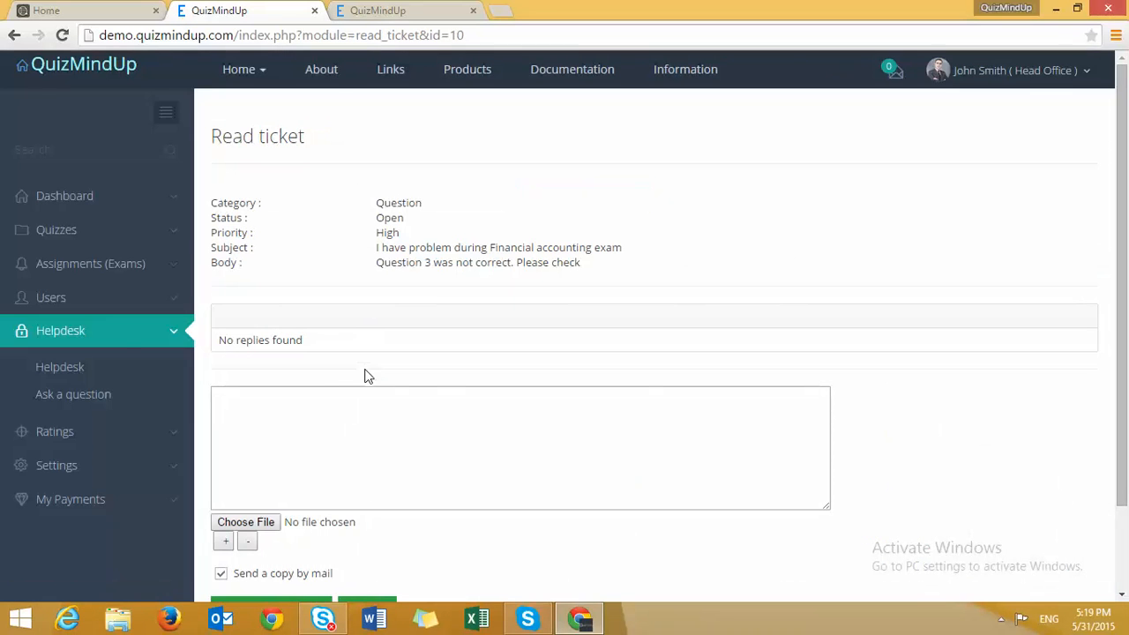
click(82, 374)
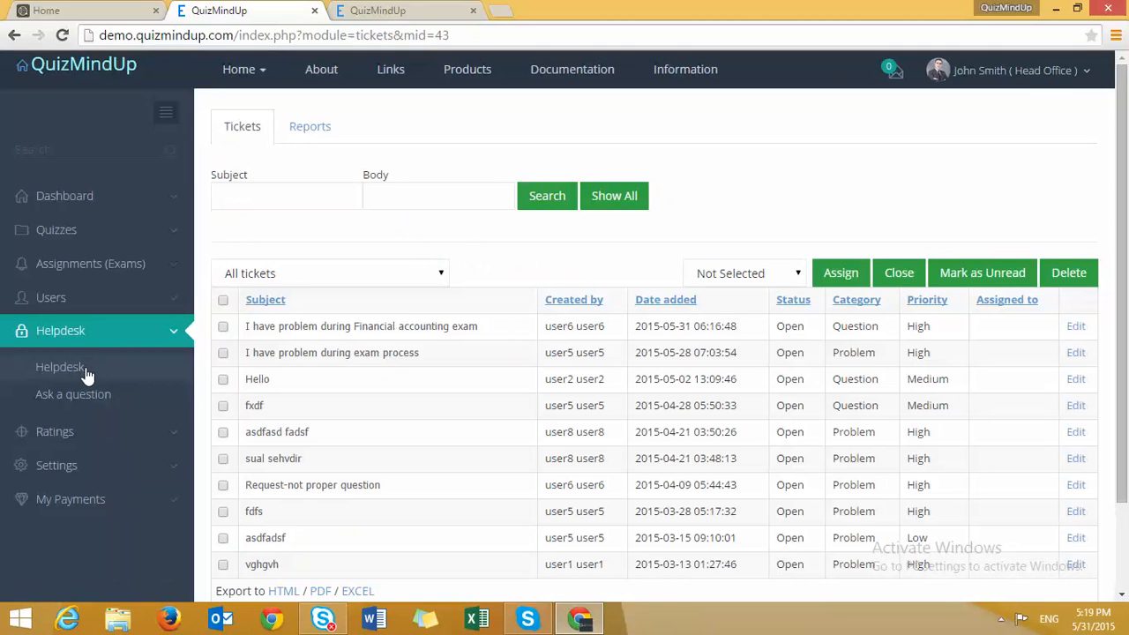
click(265, 279)
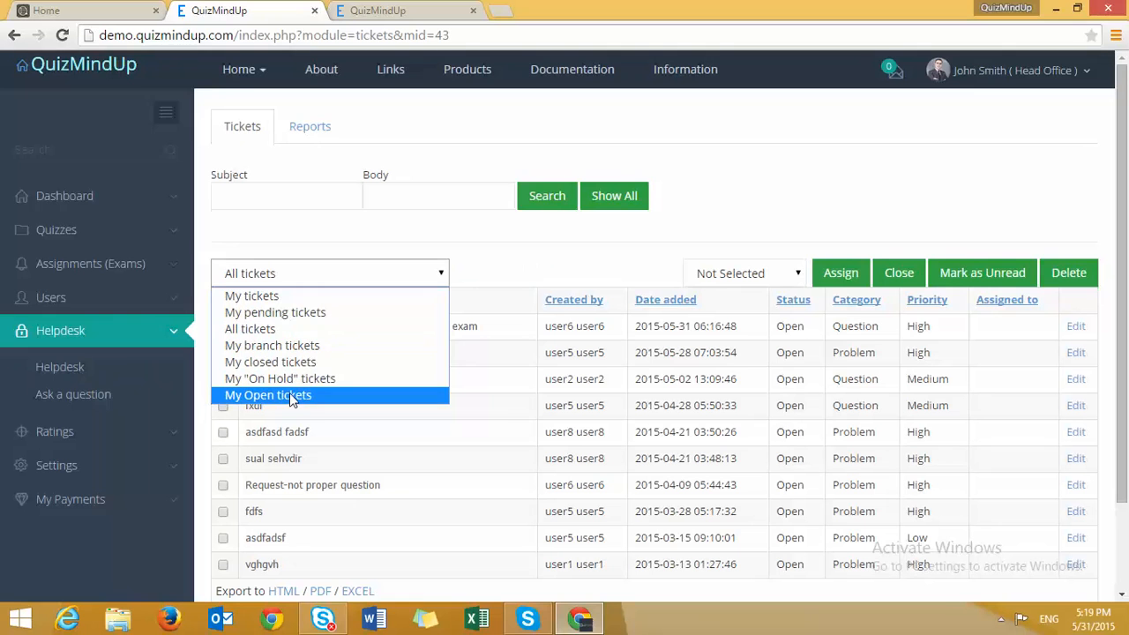
click(557, 262)
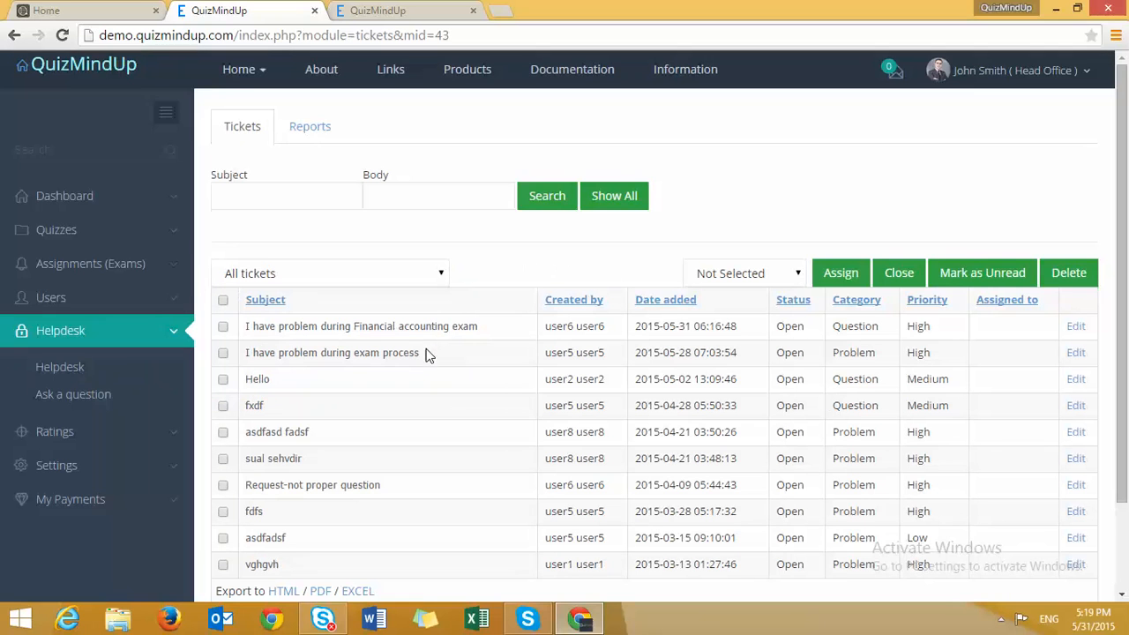
click(347, 330)
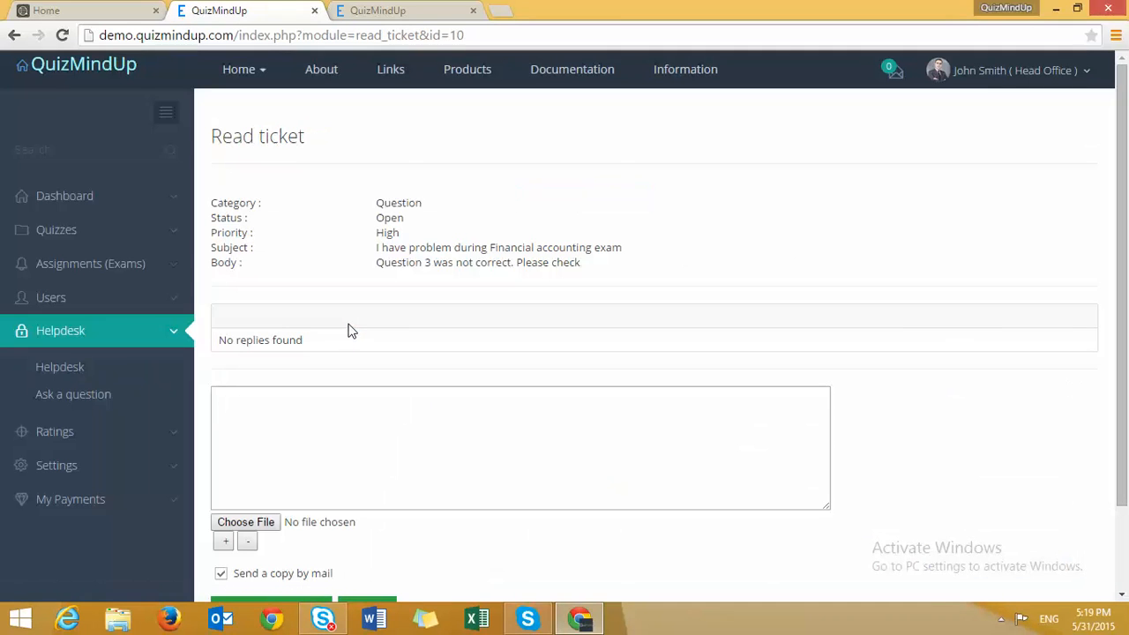
- Submit a reply saying the request was reviewed and everything is correct, then return to tickets
scroll(459, 385, down, 3)
click(445, 370)
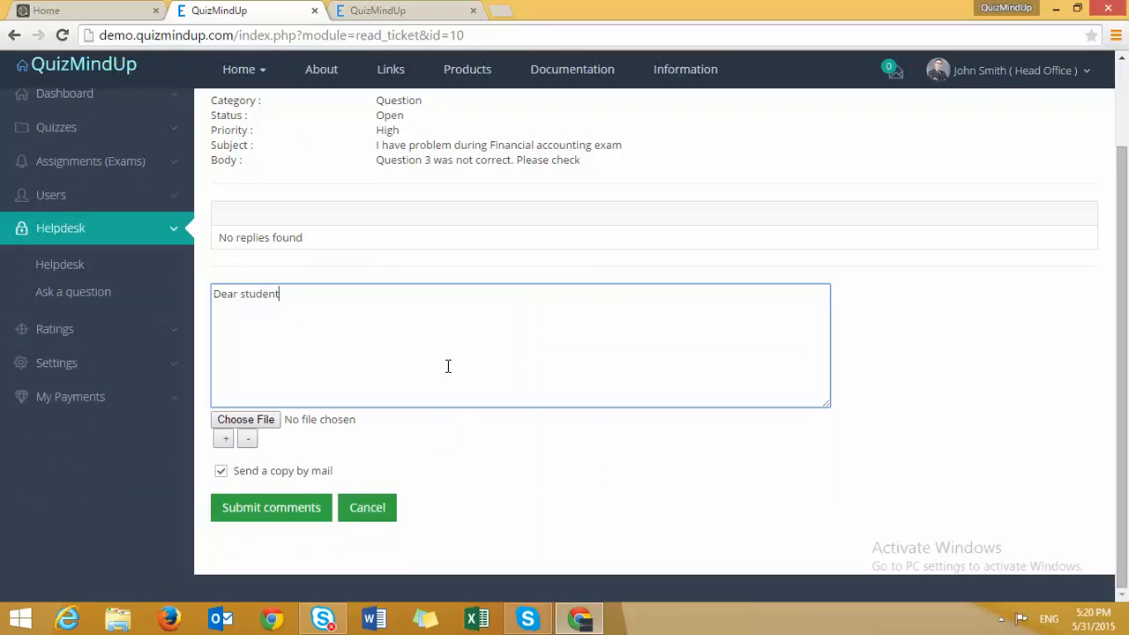
text(Dear student/empl)
text(uest was reviewed a)
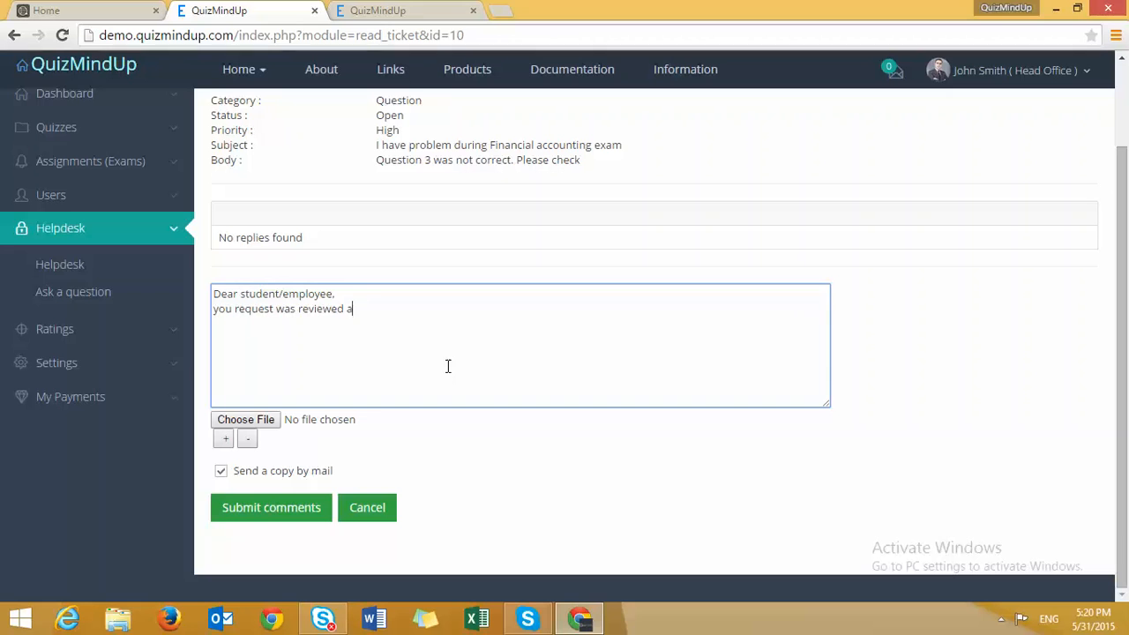
text(everything is correct)
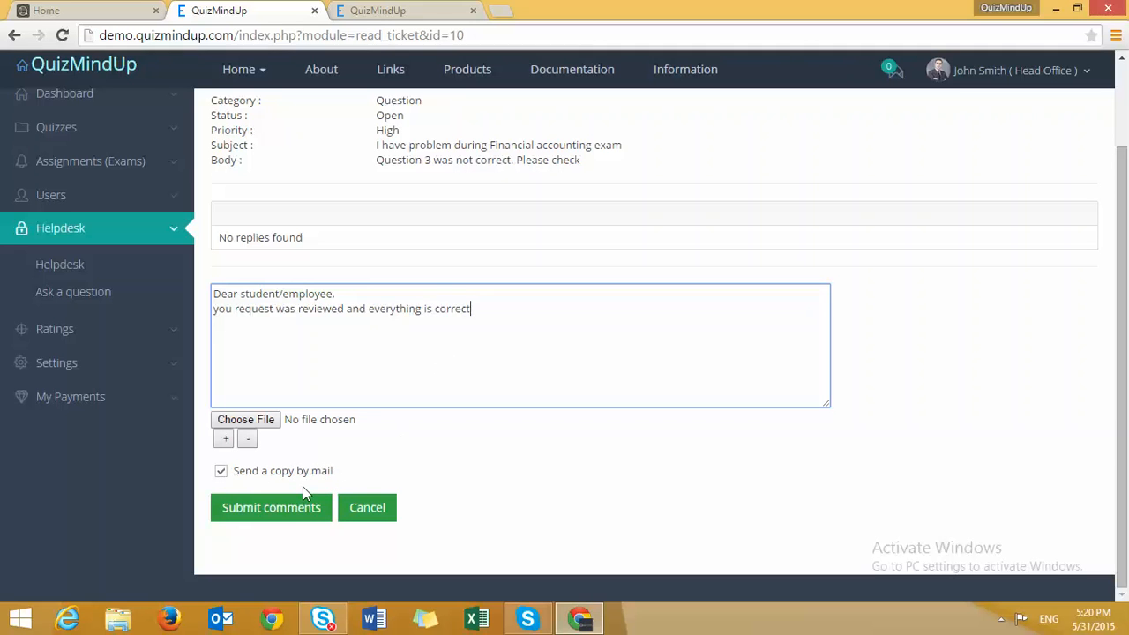
click(284, 508)
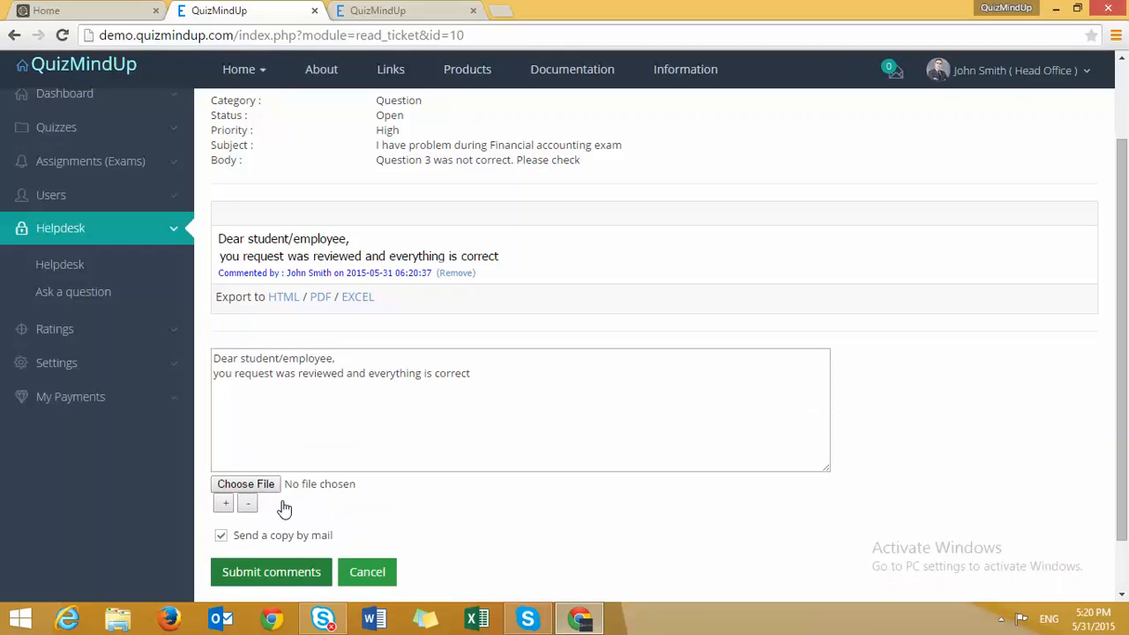
click(271, 579)
scroll(292, 562, down, 1)
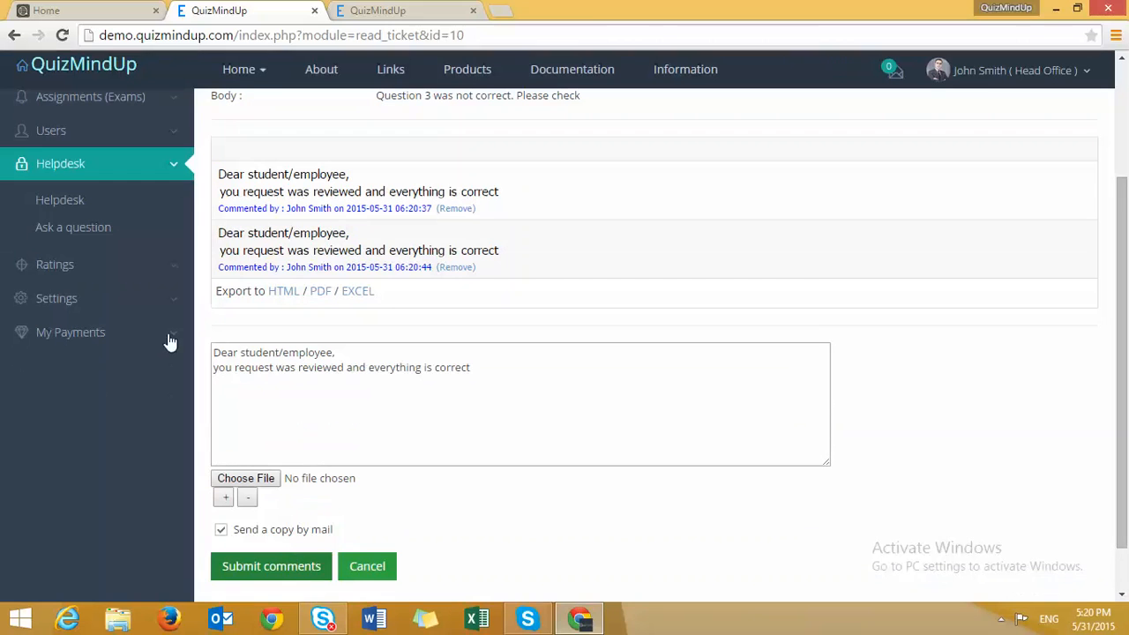
click(86, 203)
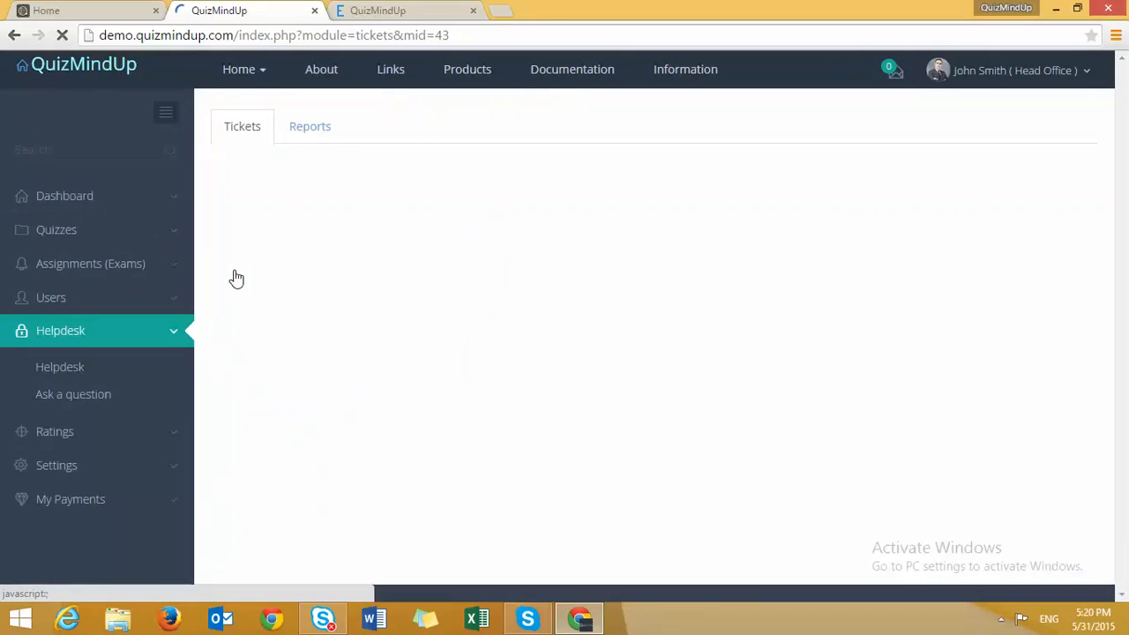
- Tick the Financial accounting exam ticket and pick a technician from the assignee list
click(223, 327)
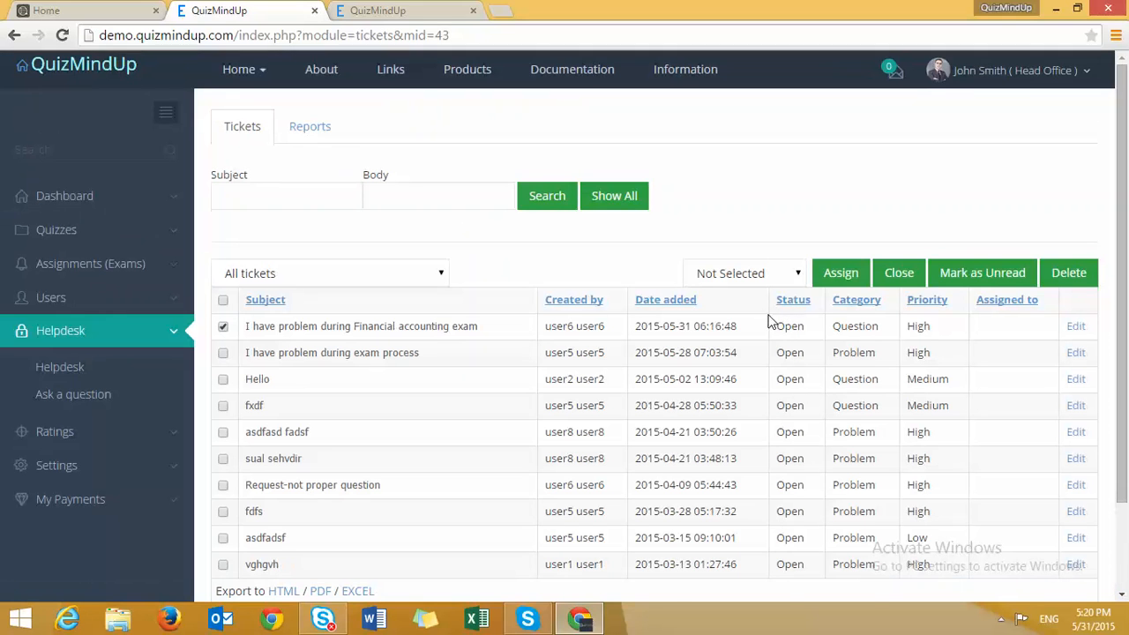
click(751, 276)
scroll(735, 421, down, 10)
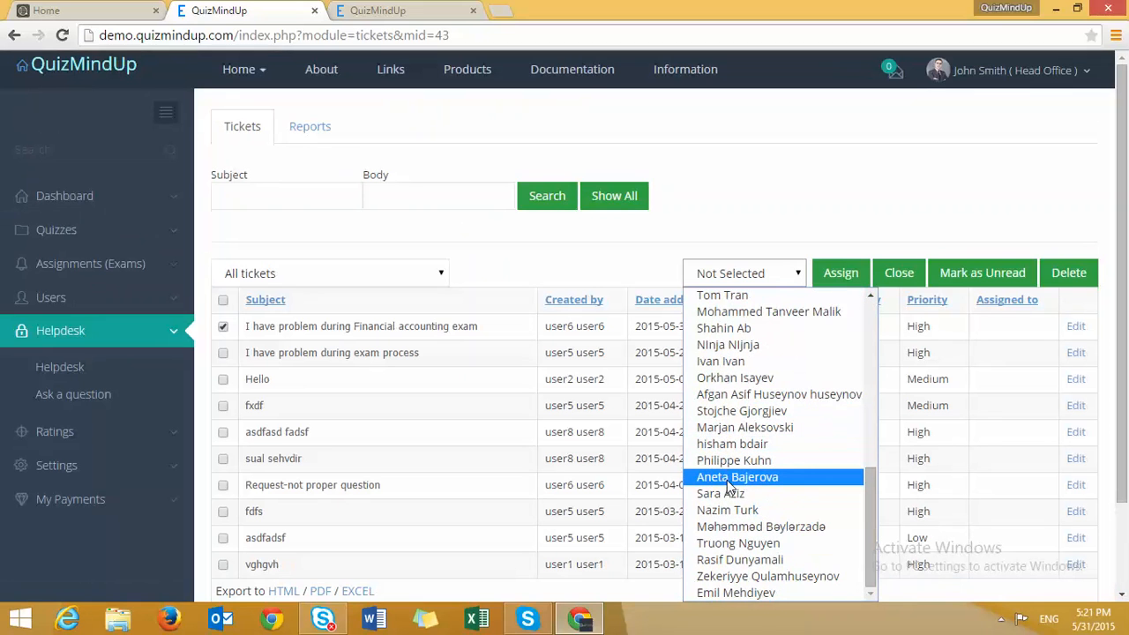
click(727, 511)
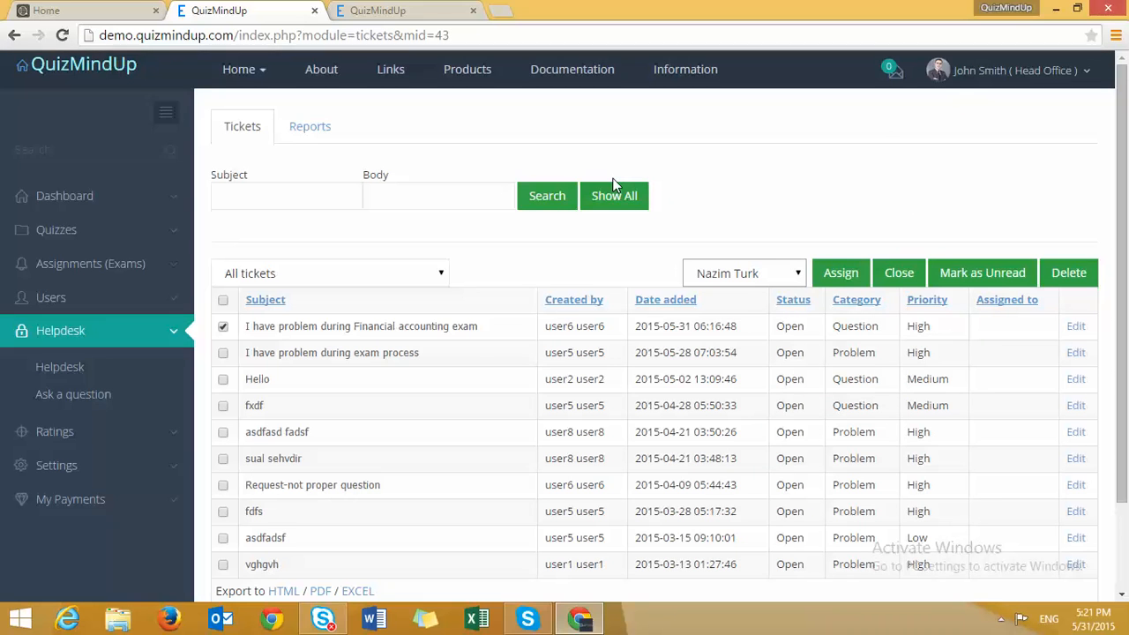
- Browse the helpdesk ticket report charts
click(322, 138)
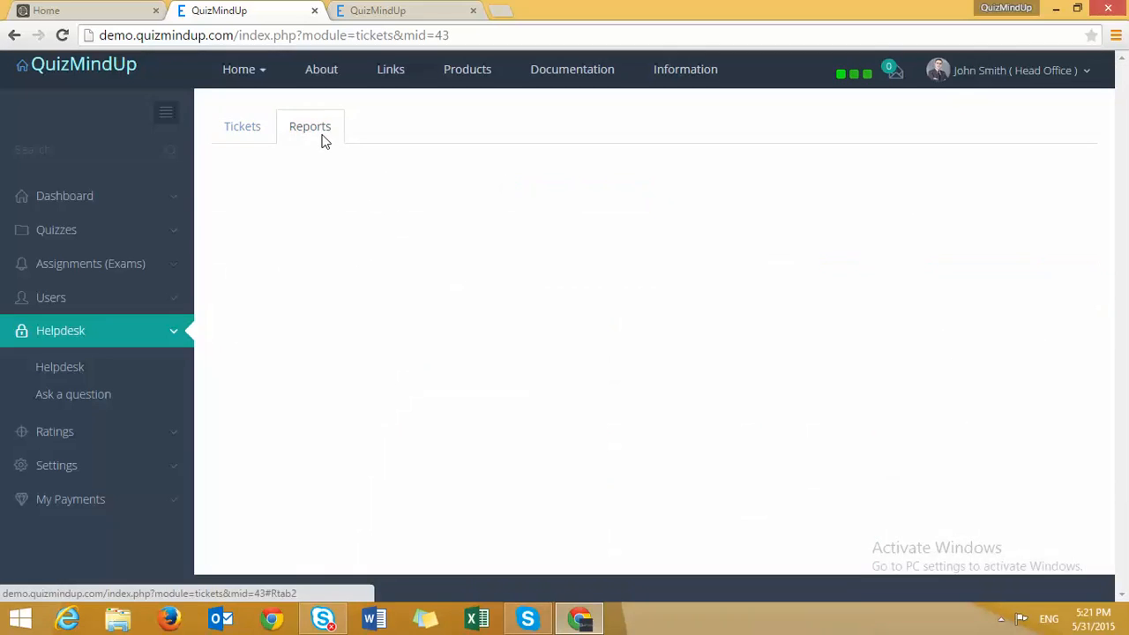
scroll(374, 289, down, 3)
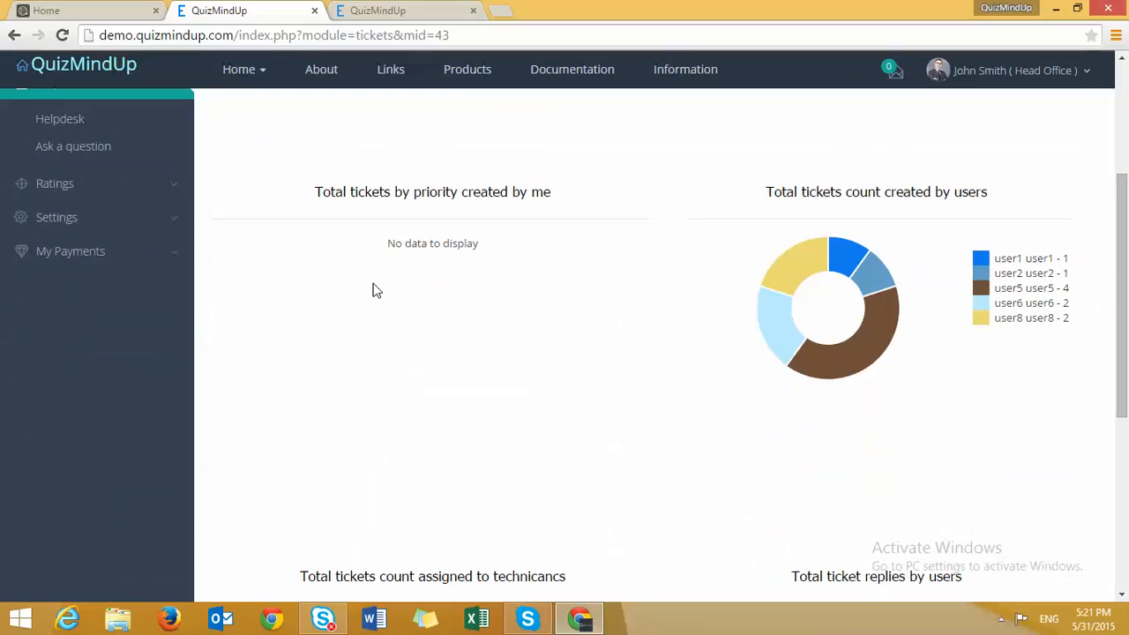
scroll(373, 289, up, 1)
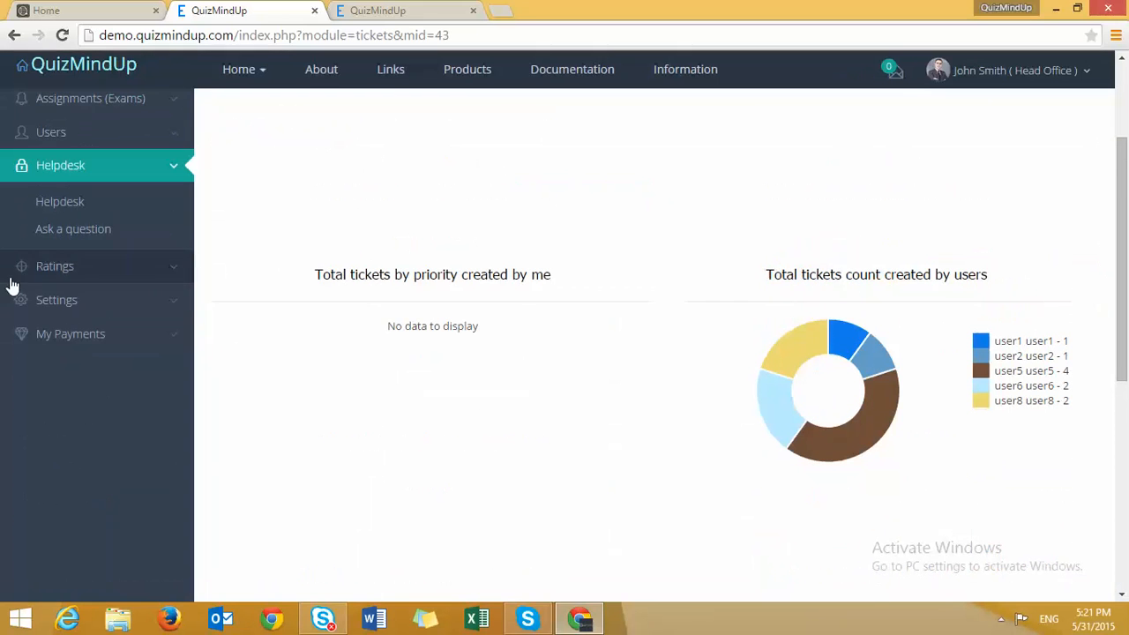
- Open the Ratings list showing ratings 3, 2 and 1, and expand Settings
click(46, 269)
scroll(62, 281, up, 1)
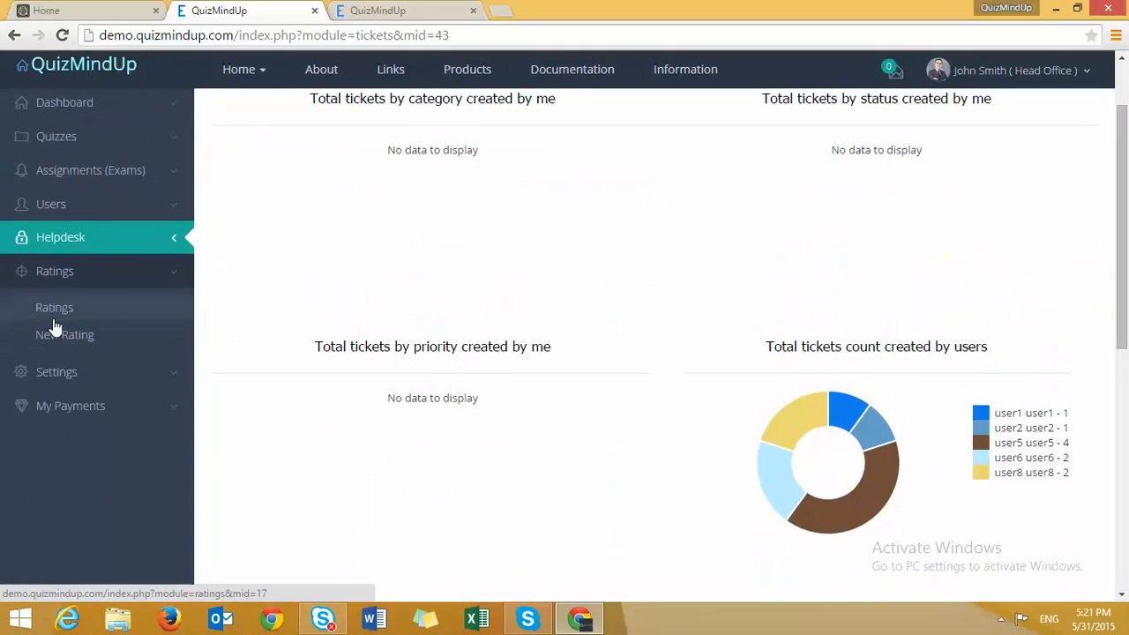
click(56, 317)
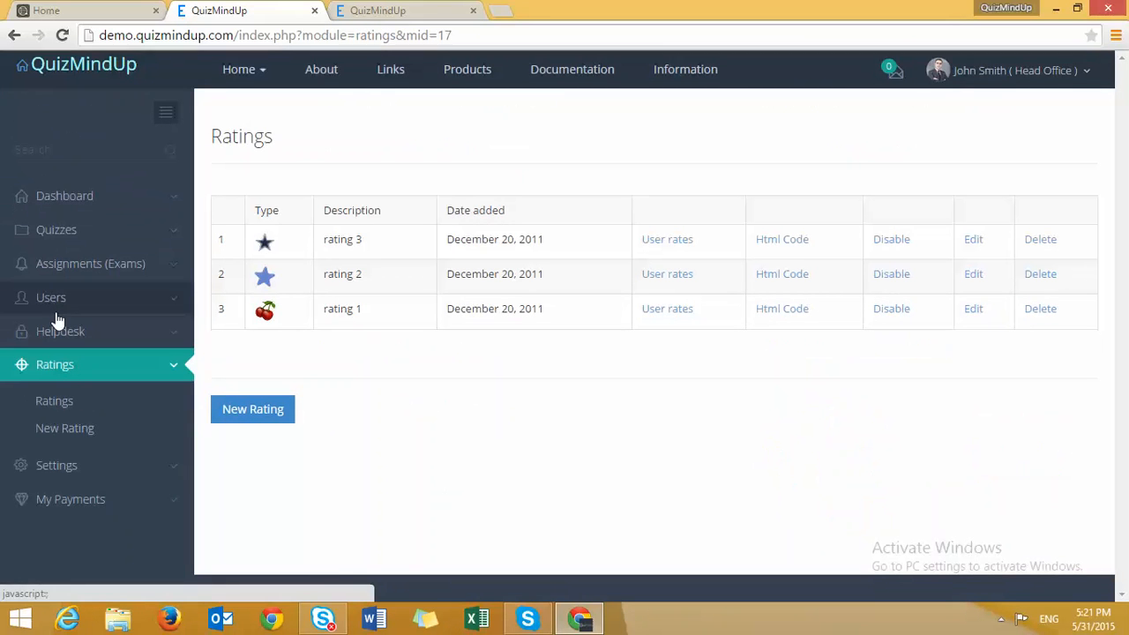
click(56, 465)
scroll(57, 474, down, 1)
scroll(55, 473, down, 1)
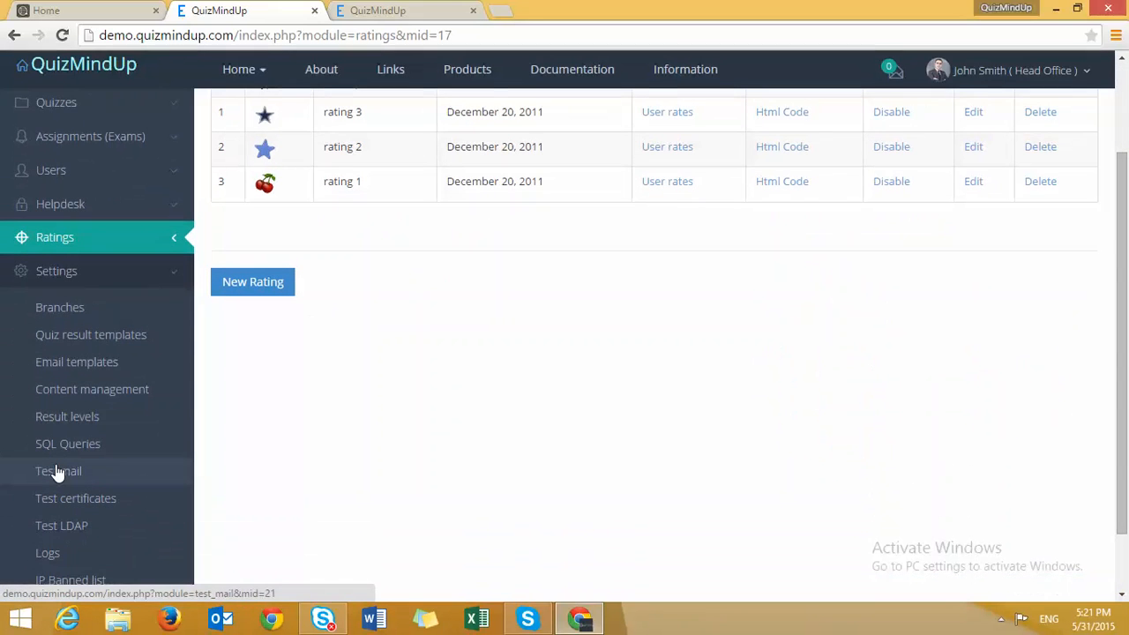
- Visit the Branches page, then load the register_user and forgot_password email templates
click(55, 311)
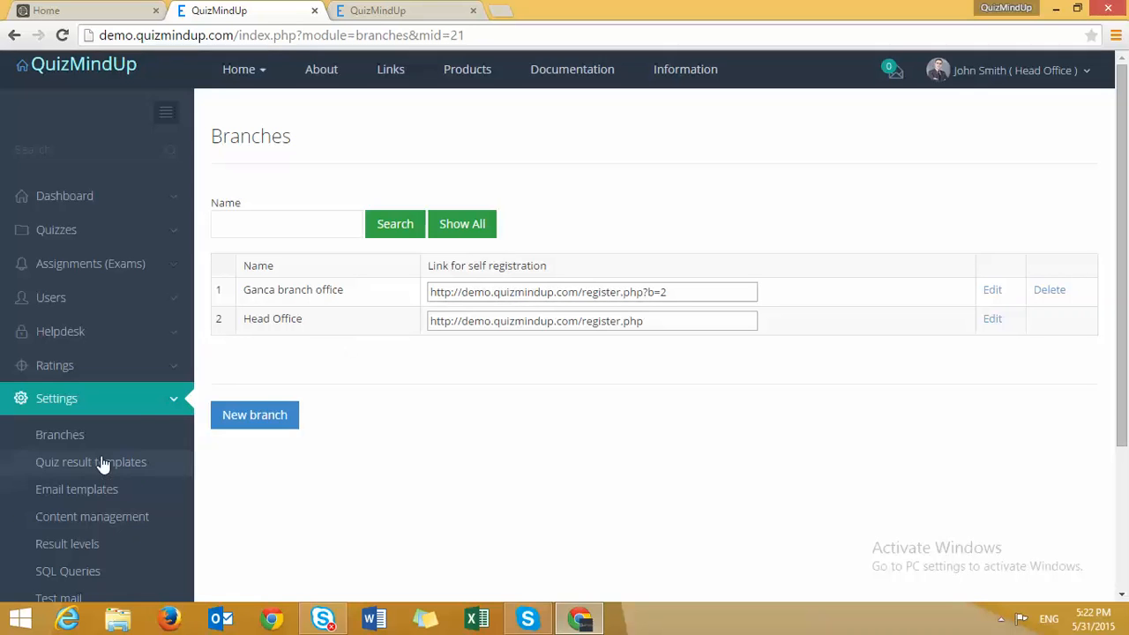
click(84, 493)
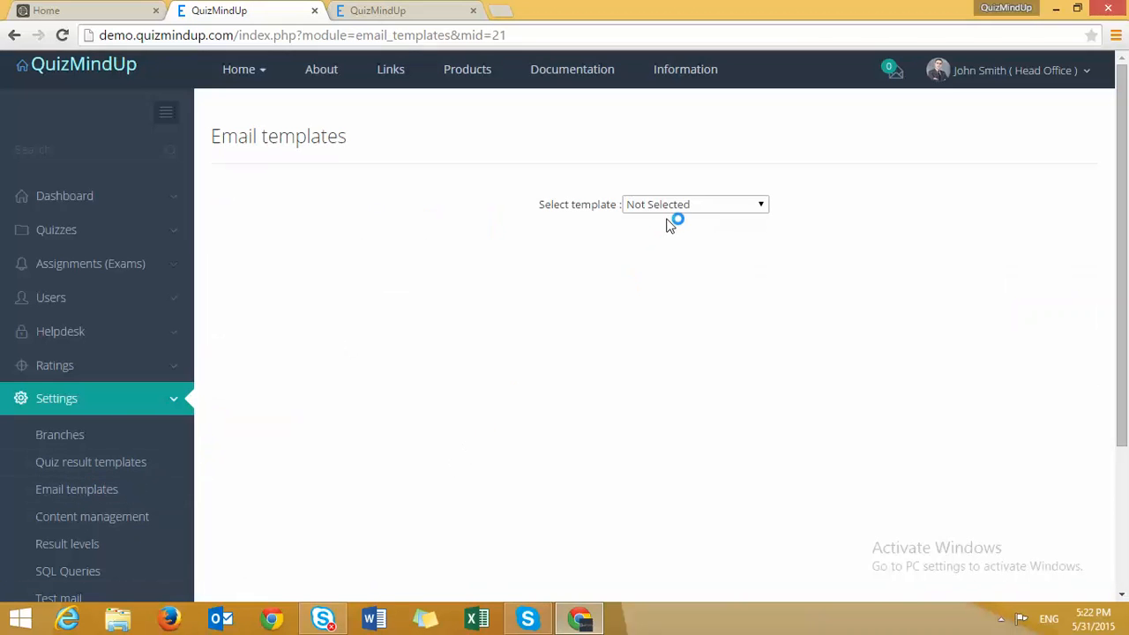
click(668, 210)
click(661, 244)
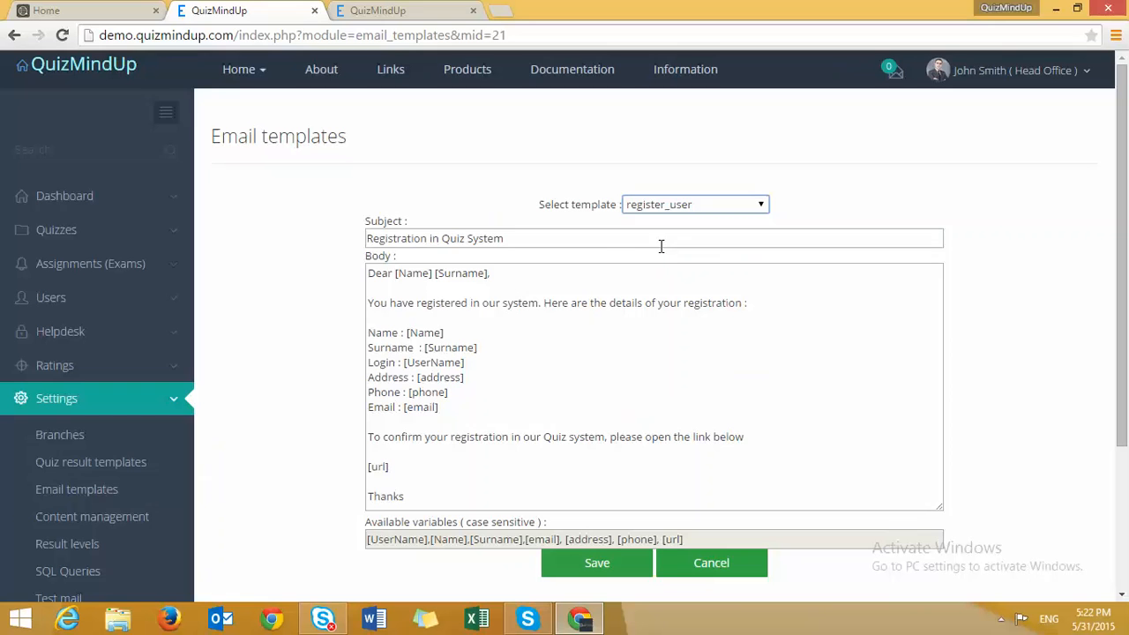
click(678, 210)
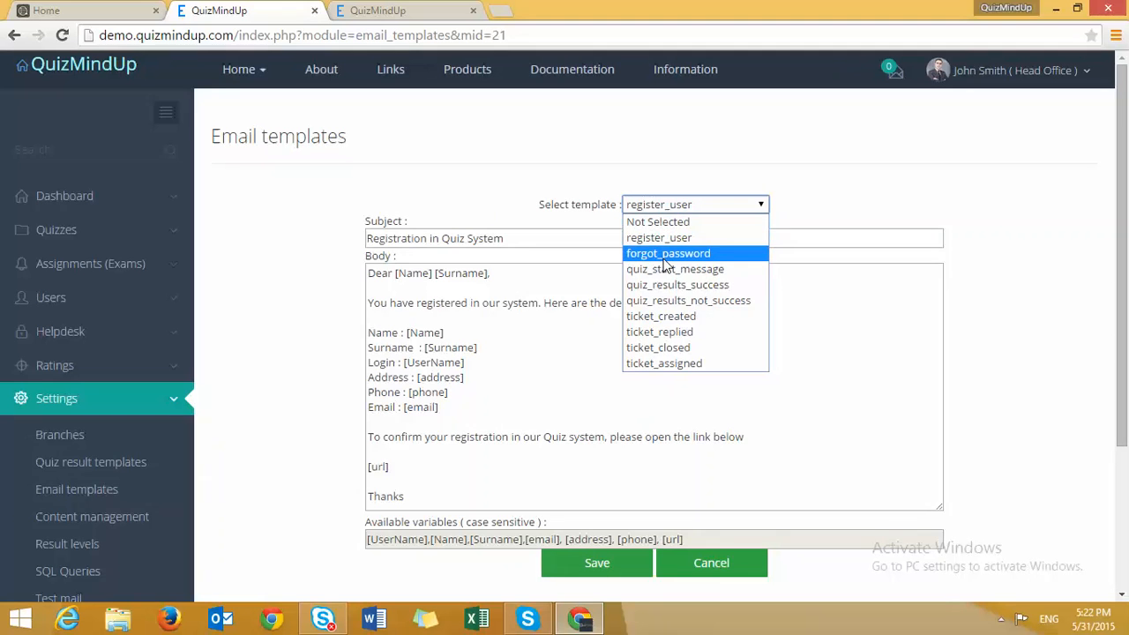
click(668, 253)
- Preview quiz_start_message and quiz_results_success, ending on quiz_start_message and selecting parts of its body
click(686, 208)
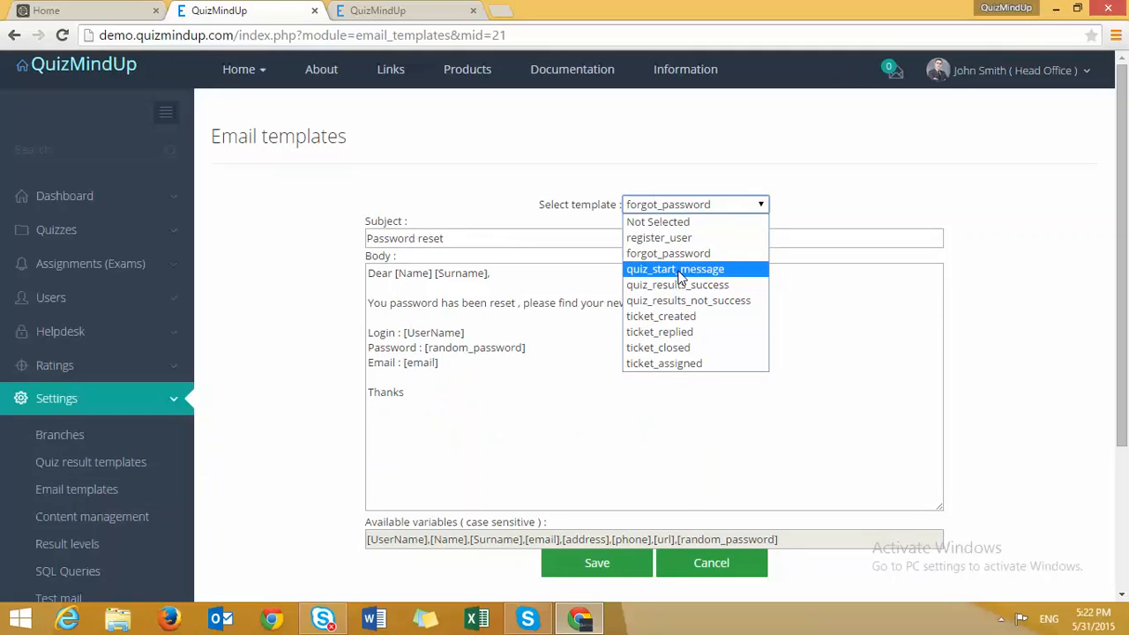
click(679, 269)
click(685, 213)
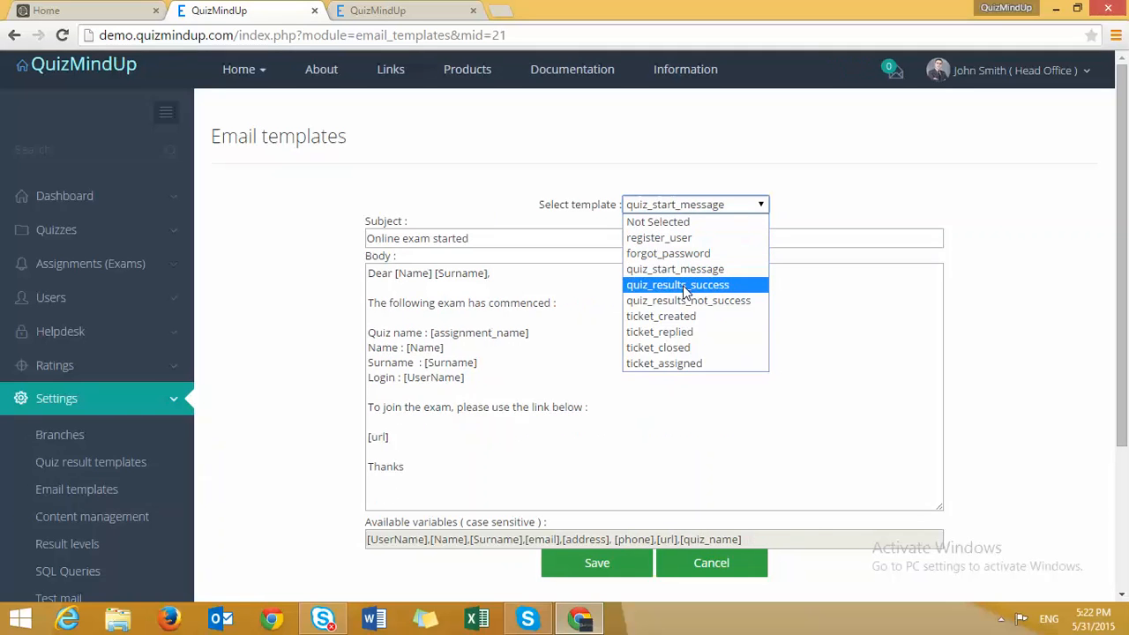
click(686, 291)
click(697, 206)
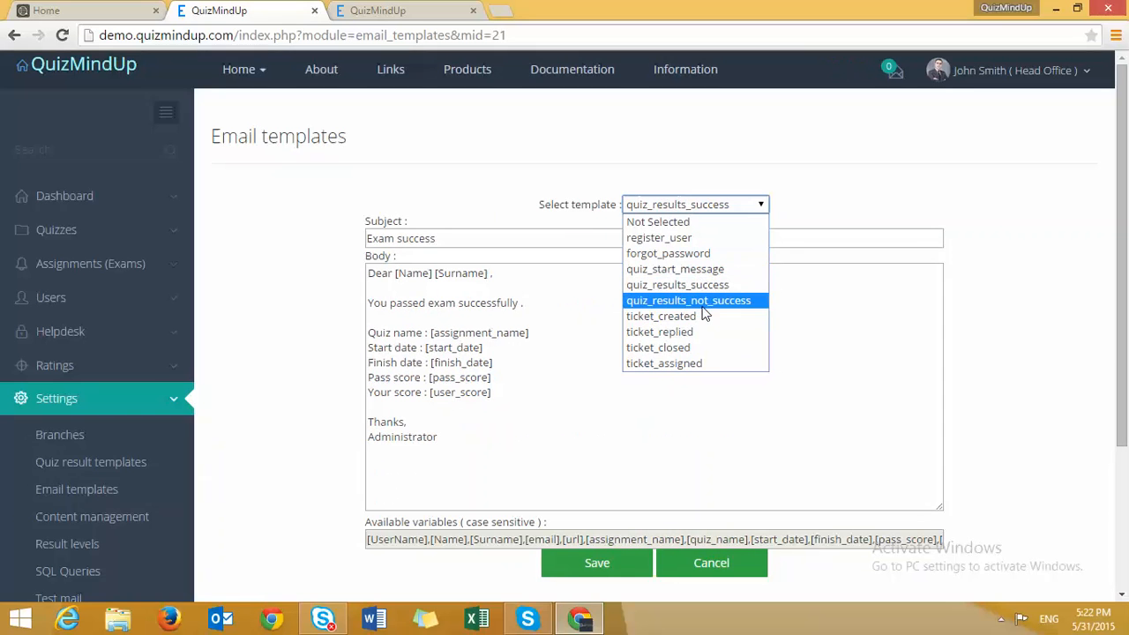
click(709, 269)
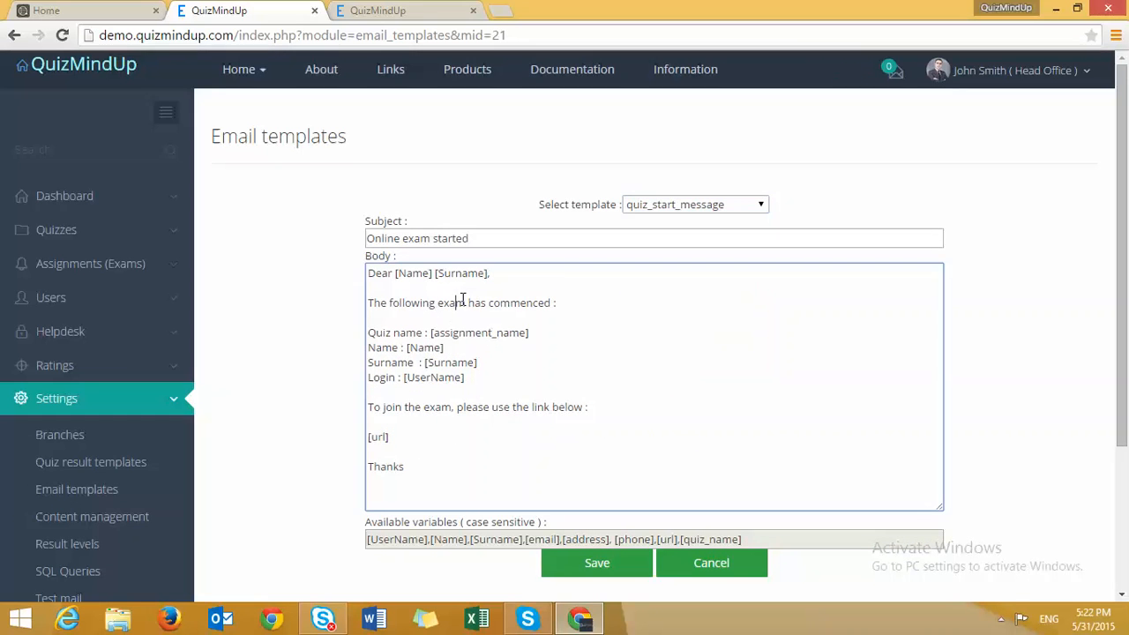
drag(457, 302, 527, 312)
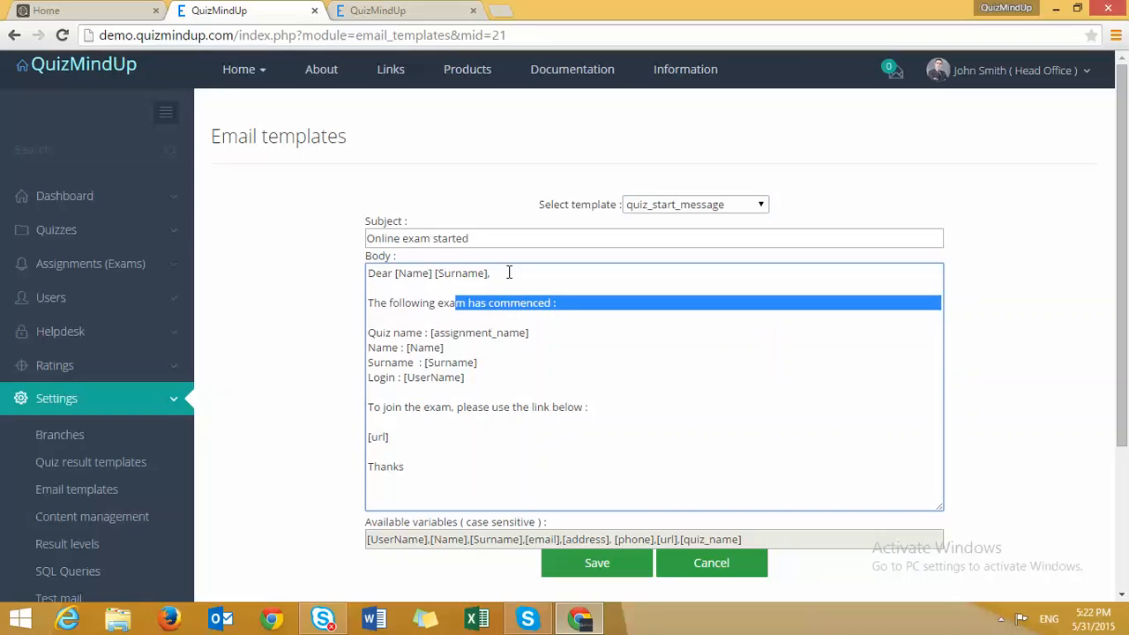
drag(509, 272, 398, 272)
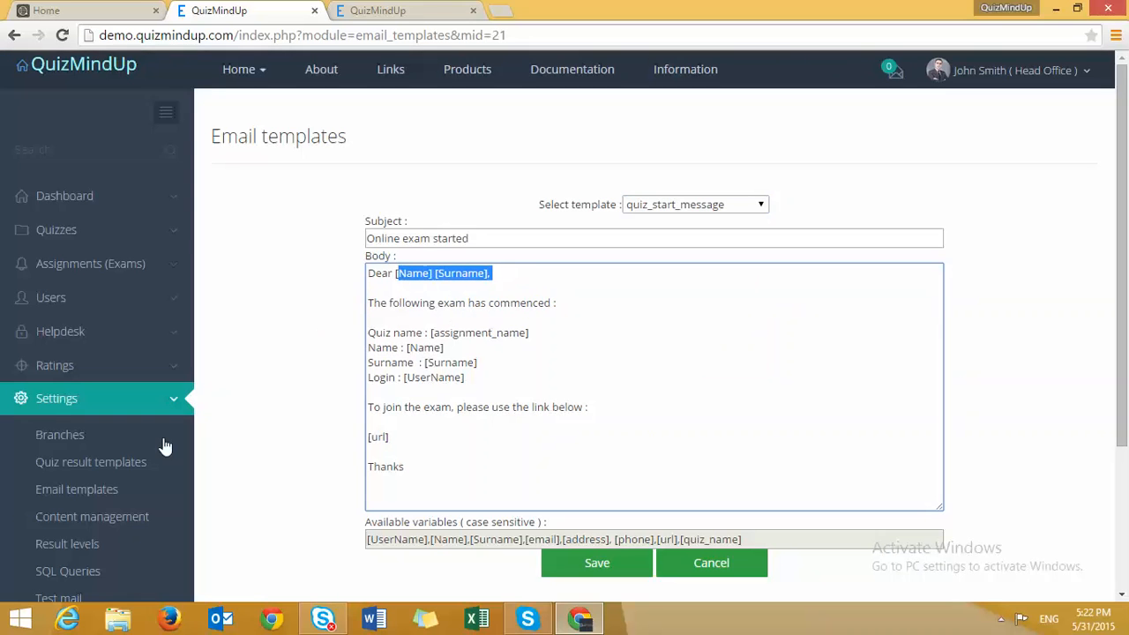
- Look over the Result levels, Content management, Test mail and Test certificates settings pages
click(76, 545)
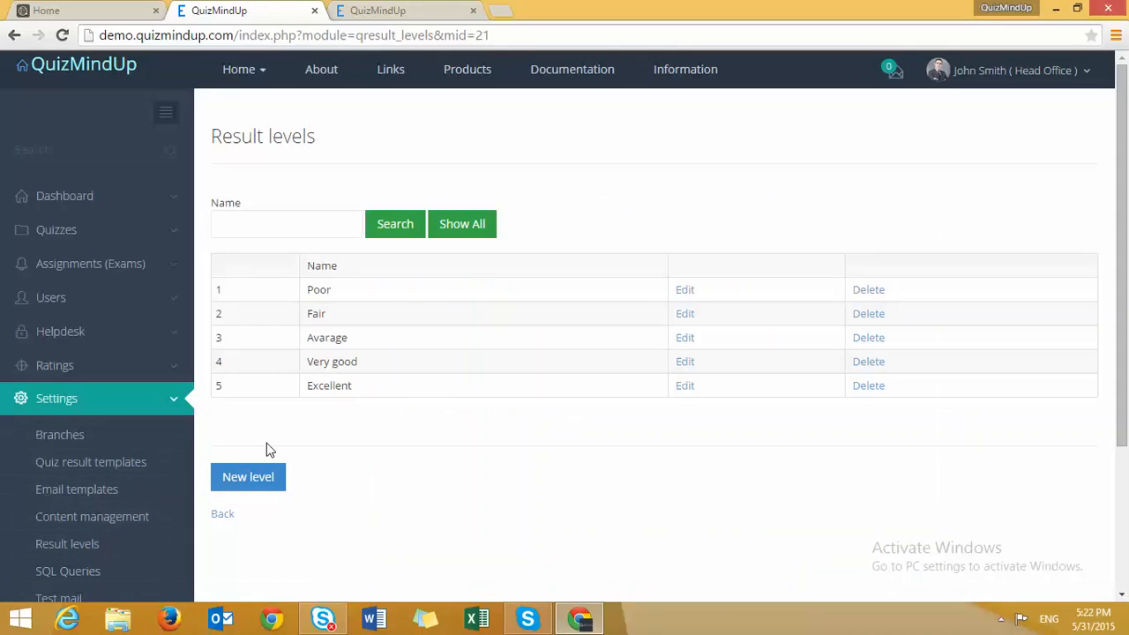
scroll(269, 448, down, 2)
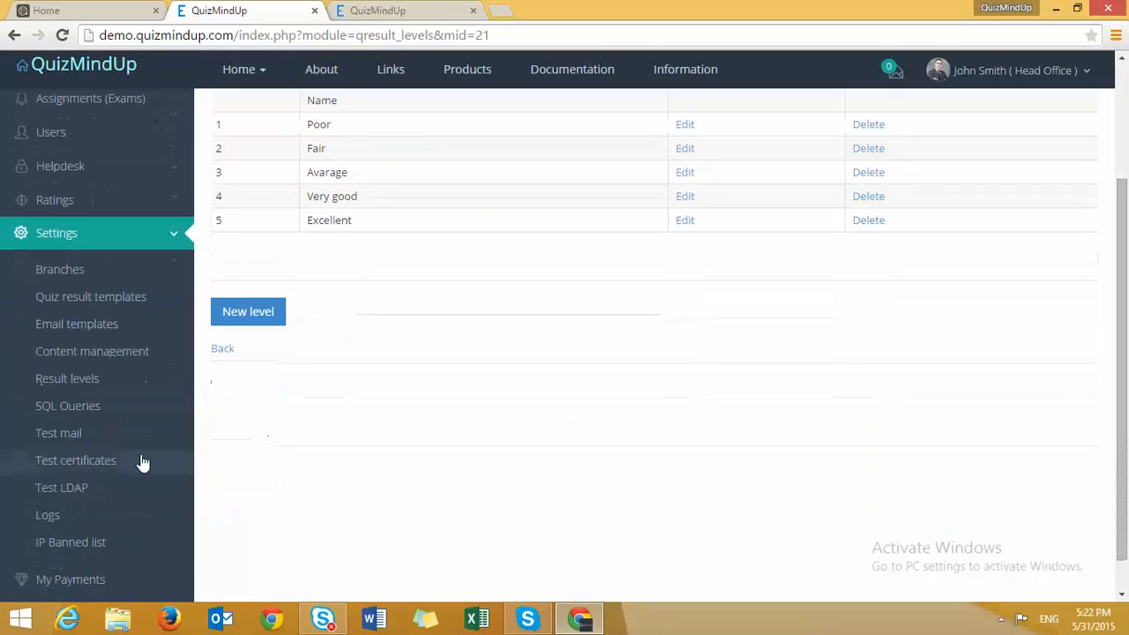
click(105, 352)
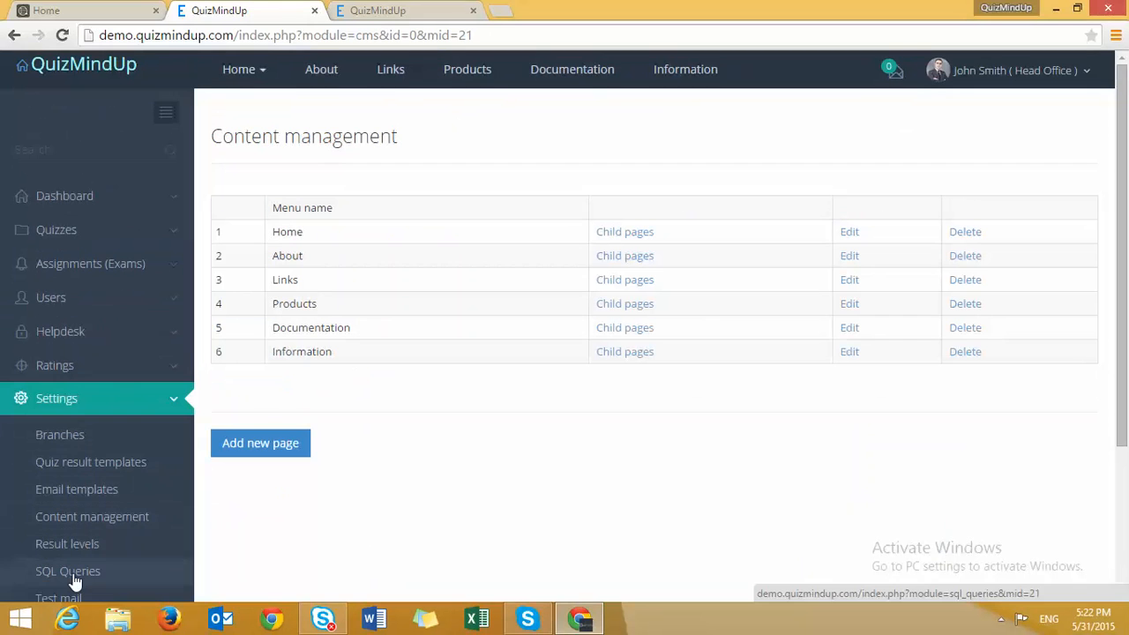
scroll(76, 583, down, 1)
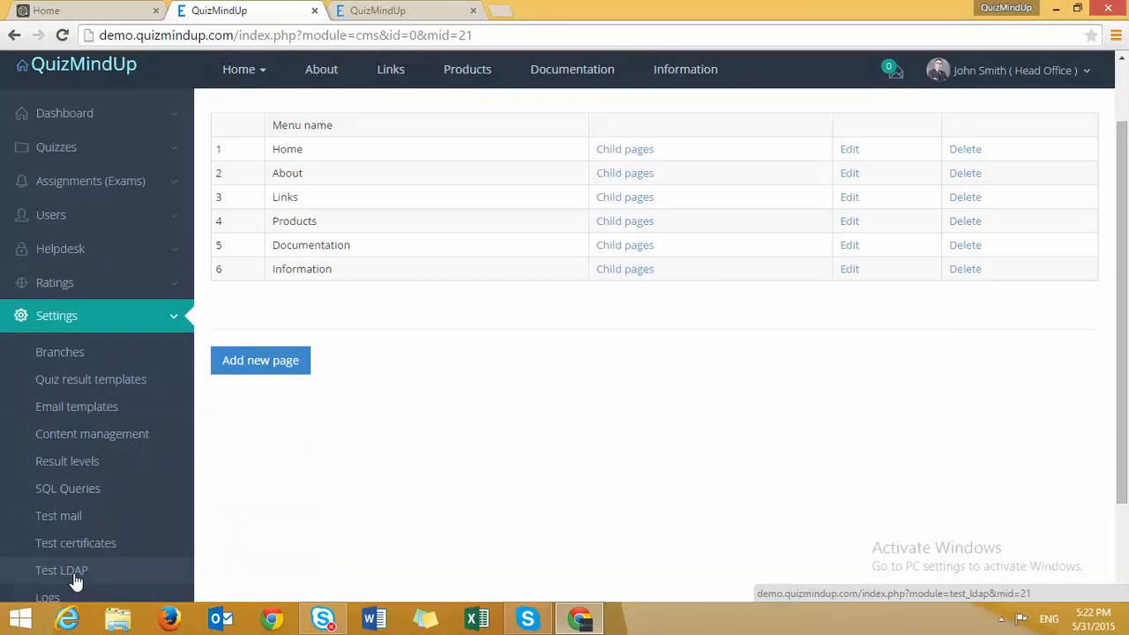
click(63, 521)
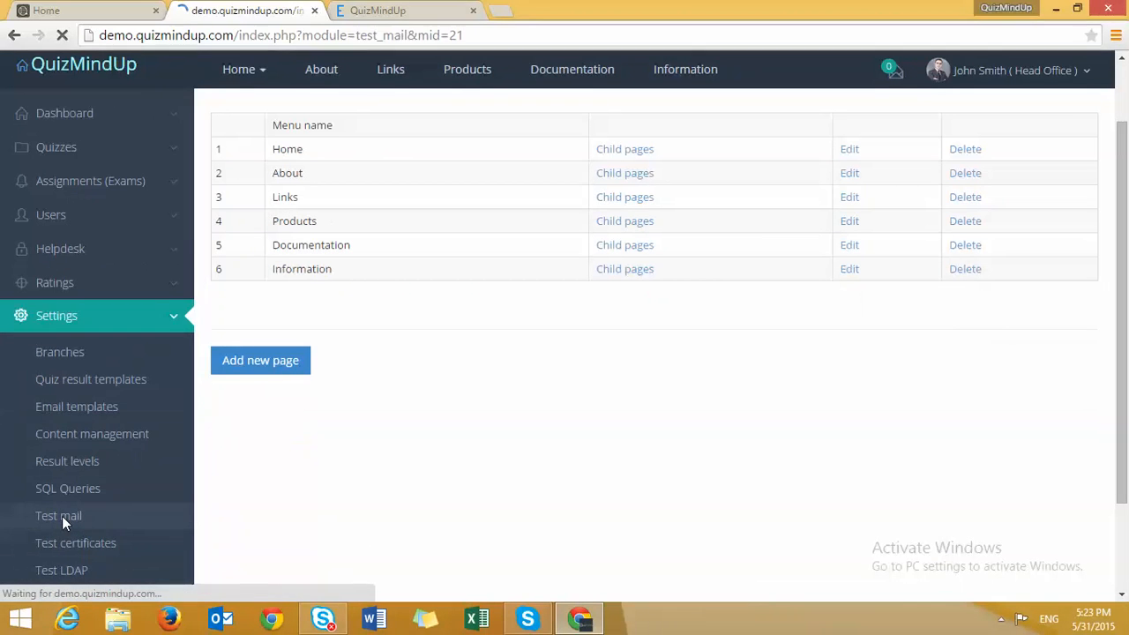
scroll(88, 525, down, 1)
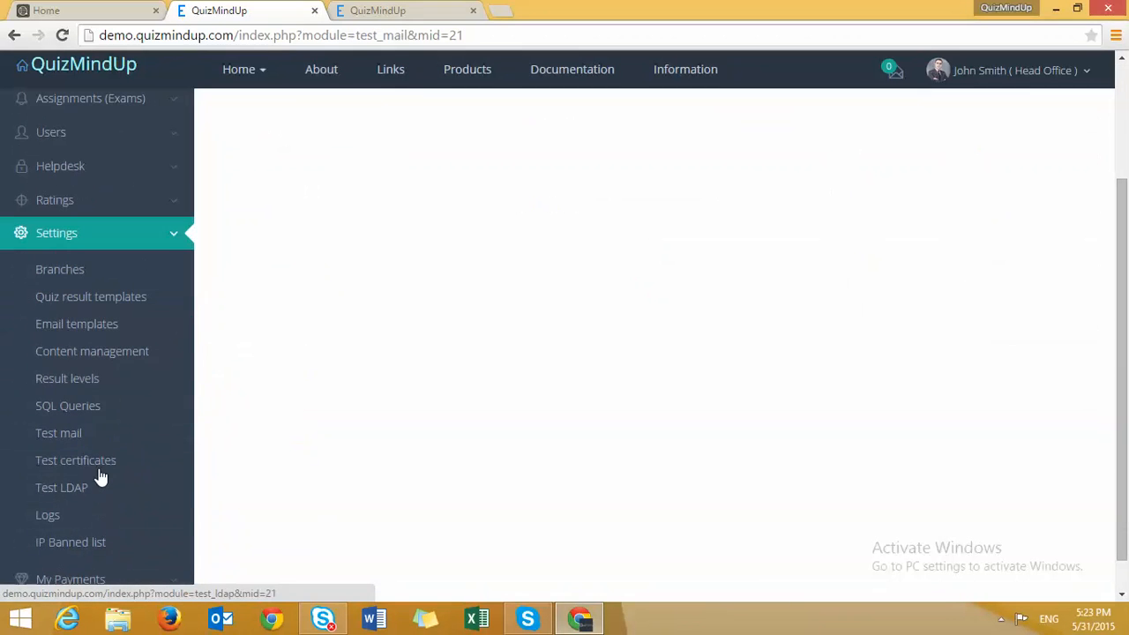
click(78, 462)
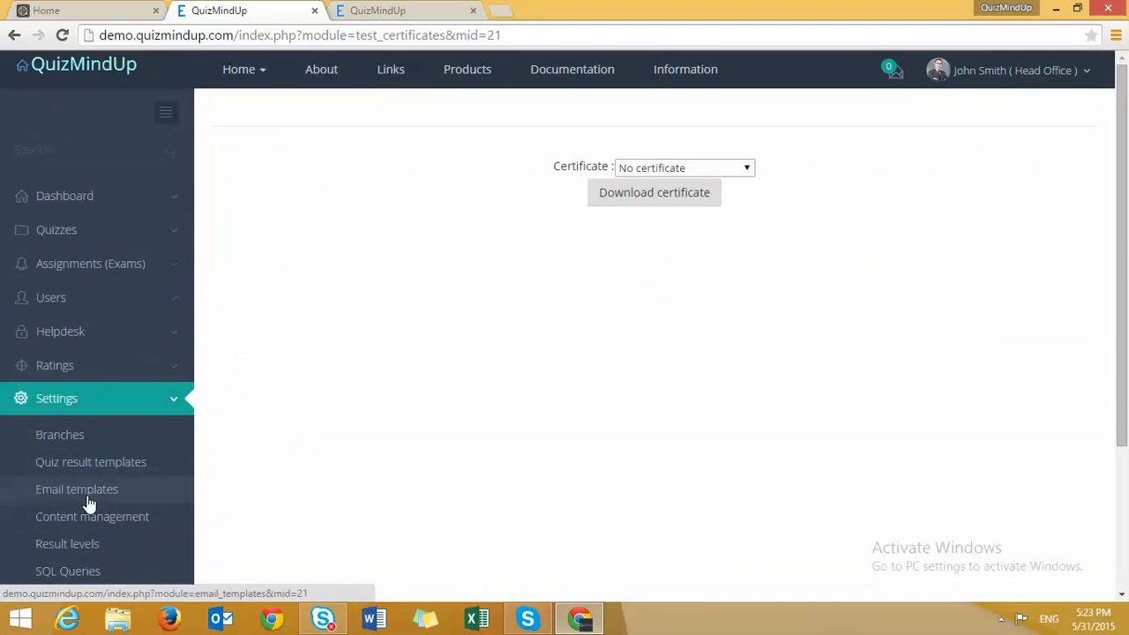
scroll(85, 505, down, 3)
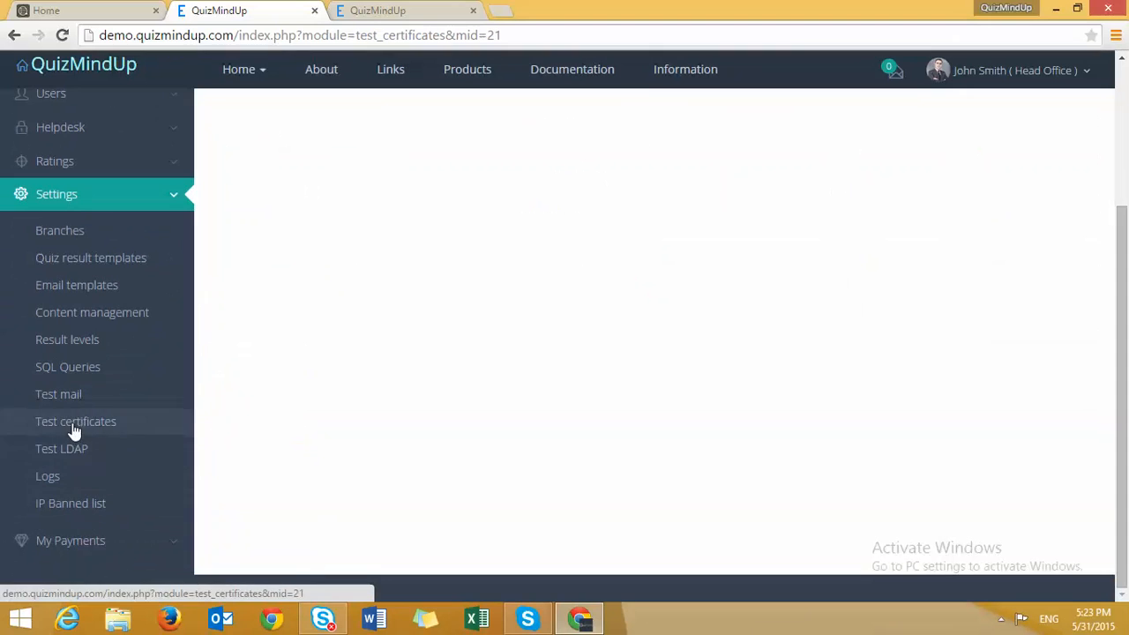
- Check the Test LDAP page and login logs, open the IP banned list, and collapse Settings
click(58, 446)
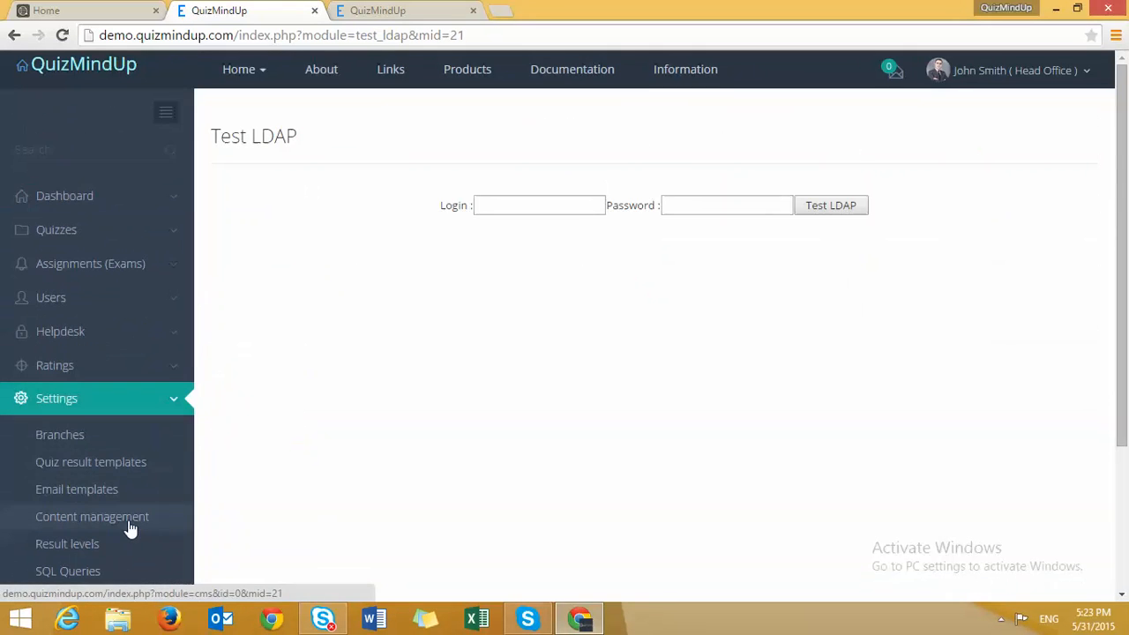
scroll(128, 525, down, 3)
click(50, 478)
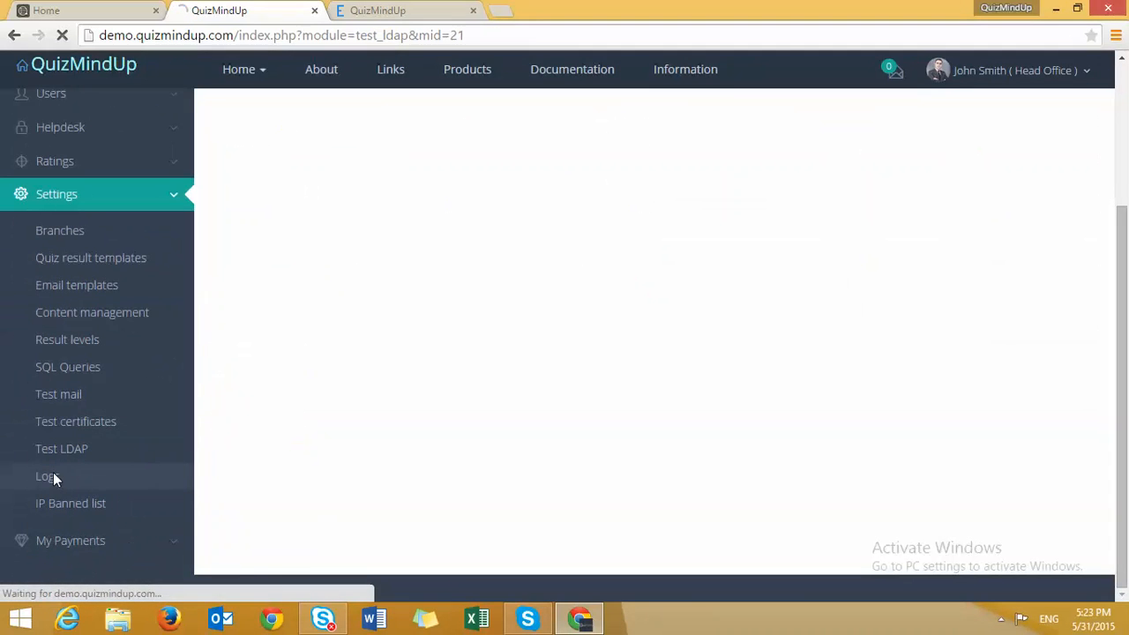
scroll(289, 455, down, 2)
scroll(287, 453, down, 3)
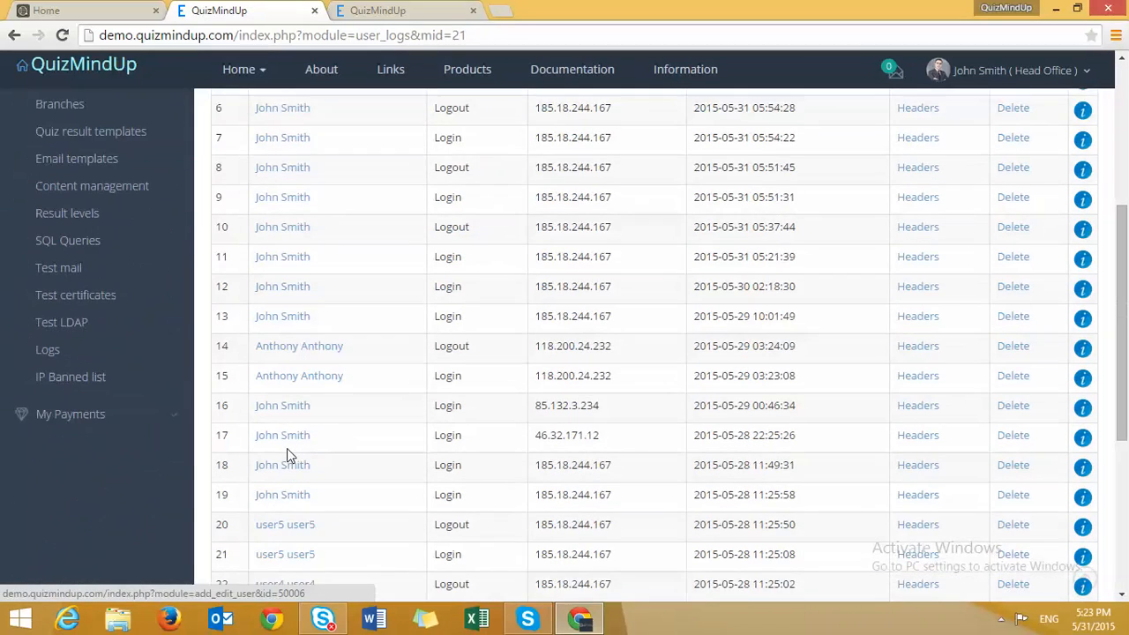
scroll(88, 432, up, 5)
scroll(88, 432, down, 4)
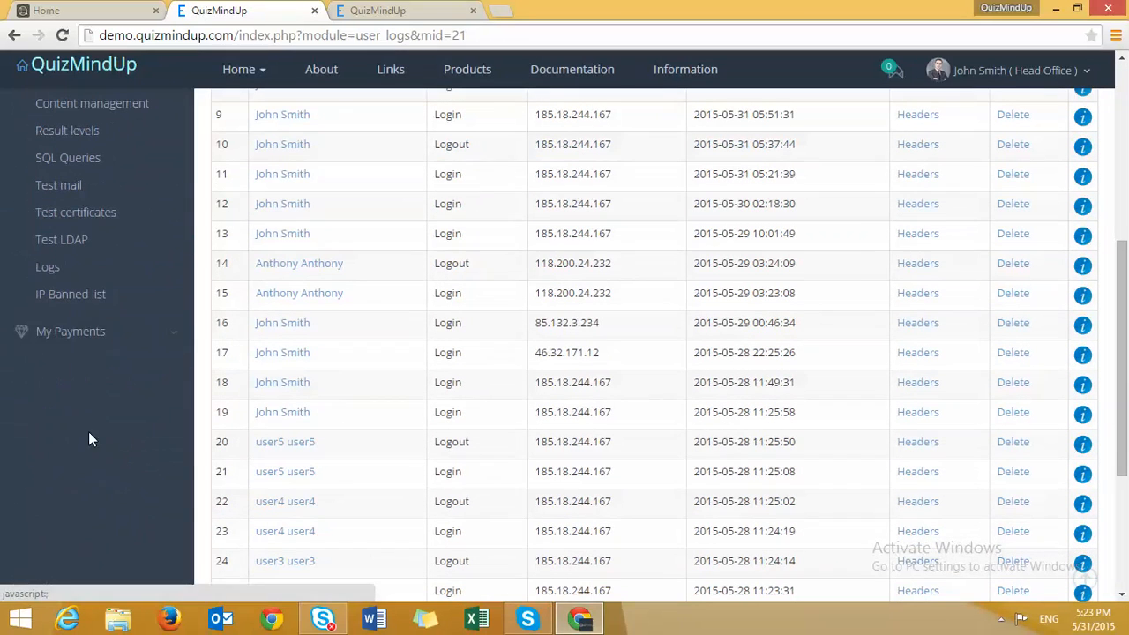
click(55, 296)
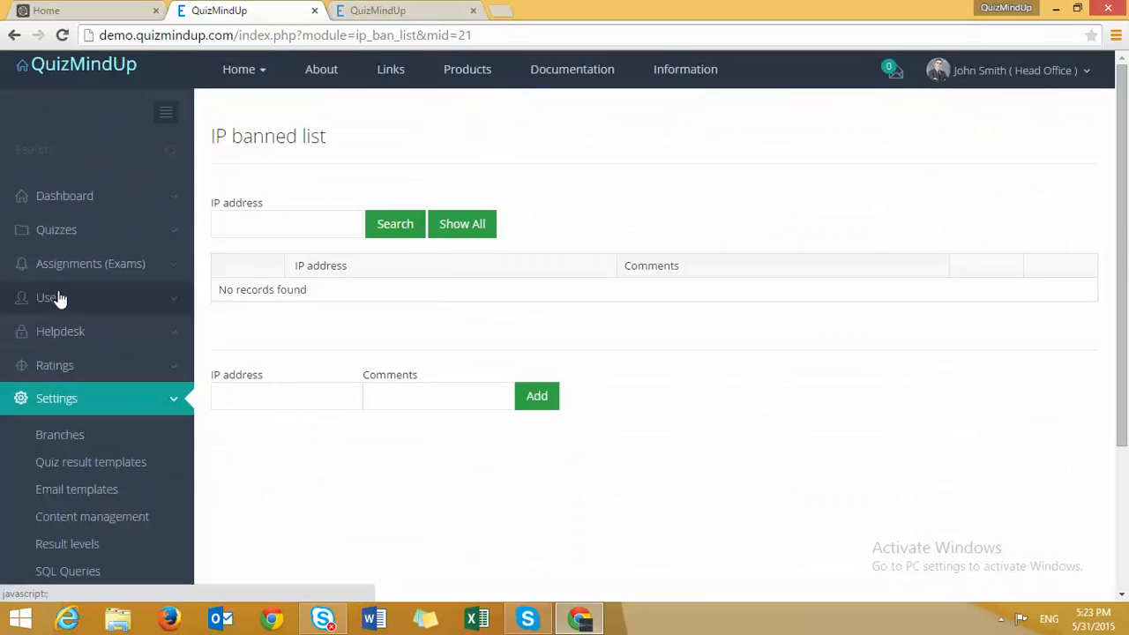
click(61, 399)
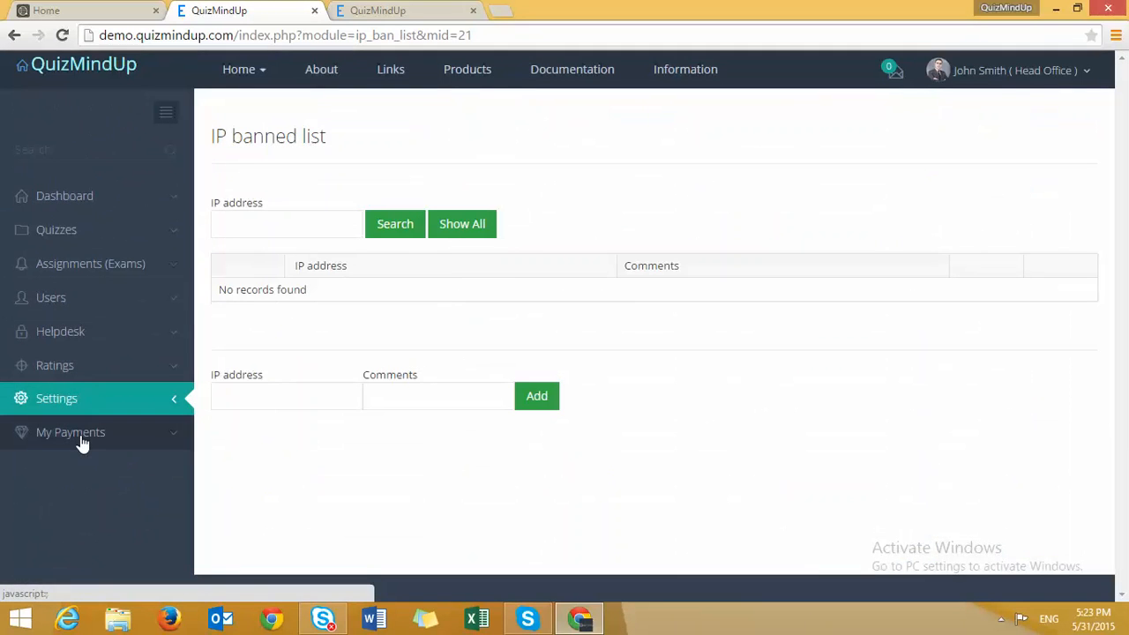
- Check My Balance, My Payment History and All Payment History, then return to the Dashboard
click(81, 443)
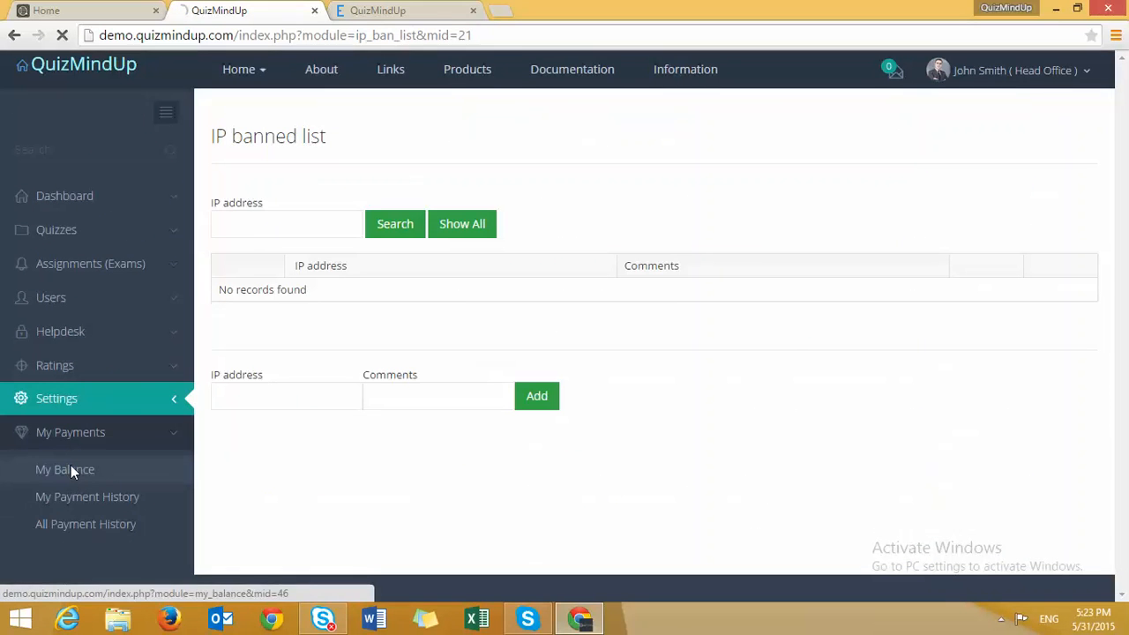
click(71, 467)
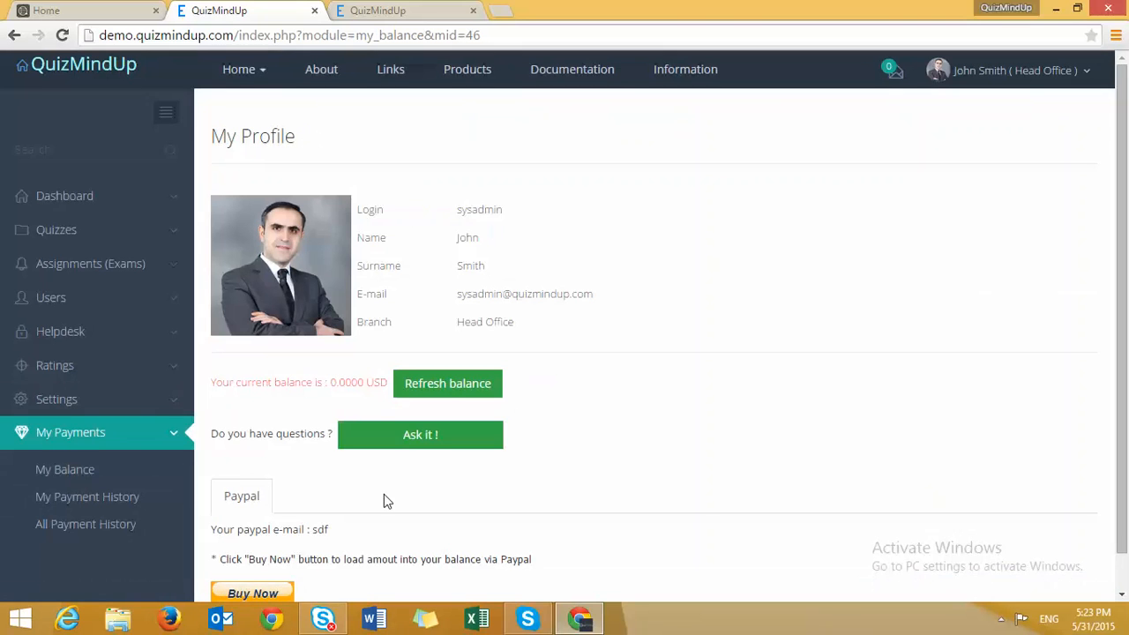
click(121, 503)
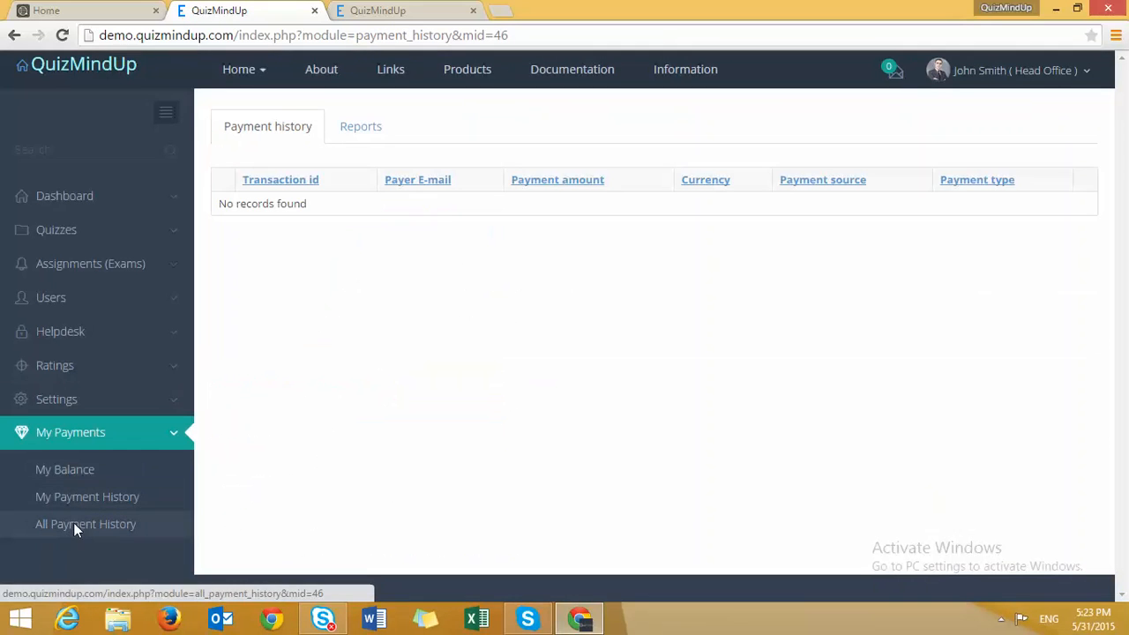
click(73, 523)
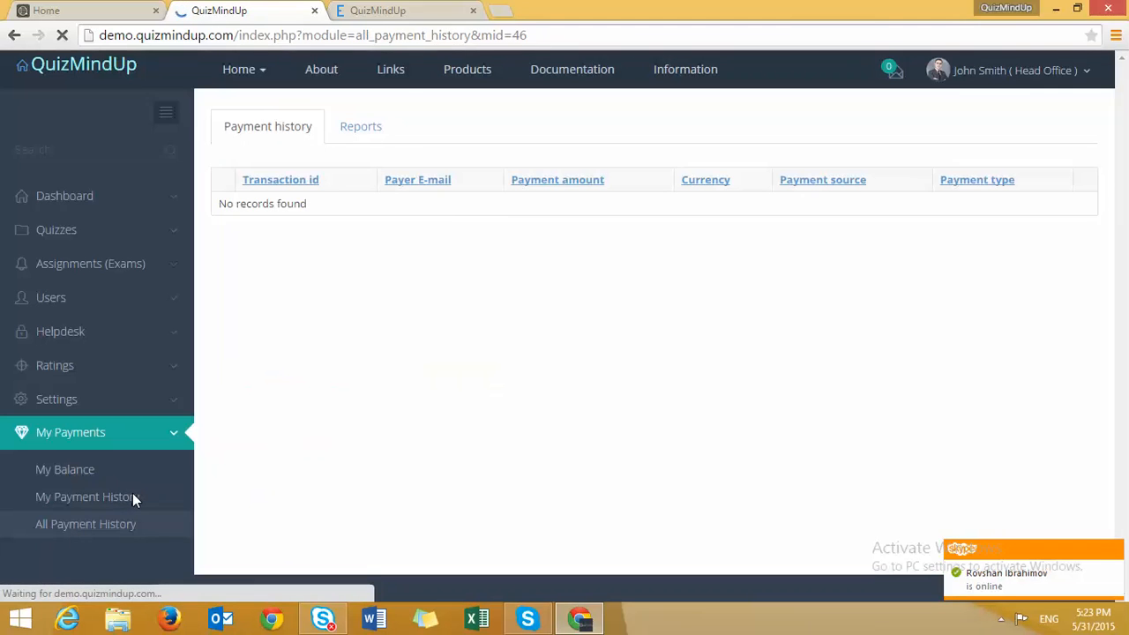
click(75, 194)
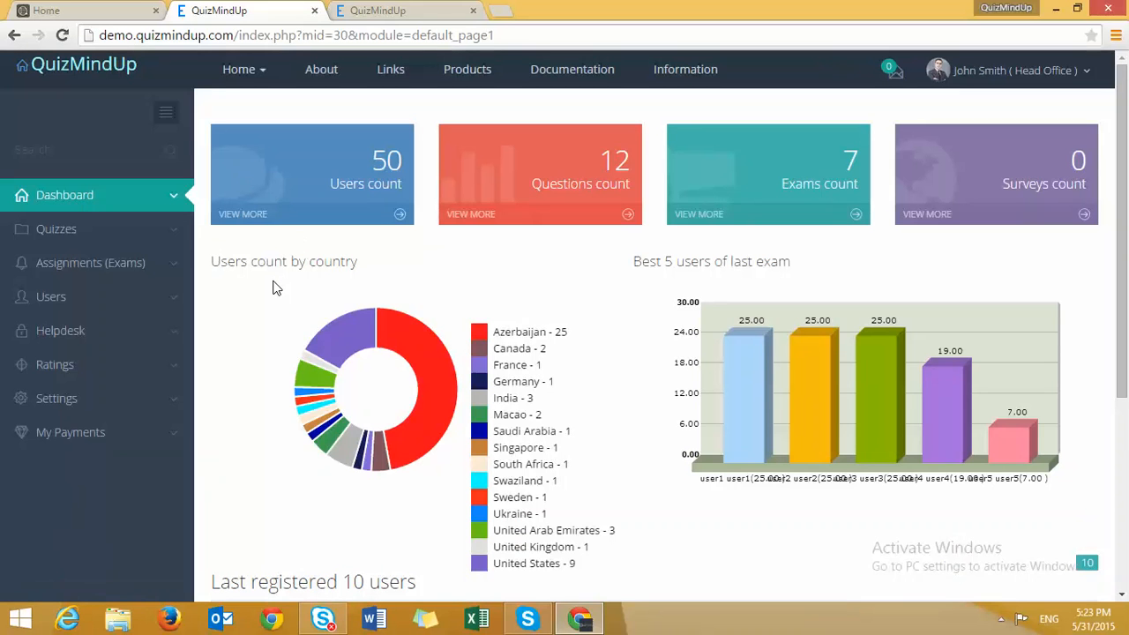
- Switch to the quizmindup.com homepage tab, lower the volume, and show the hidden tray icons
click(70, 8)
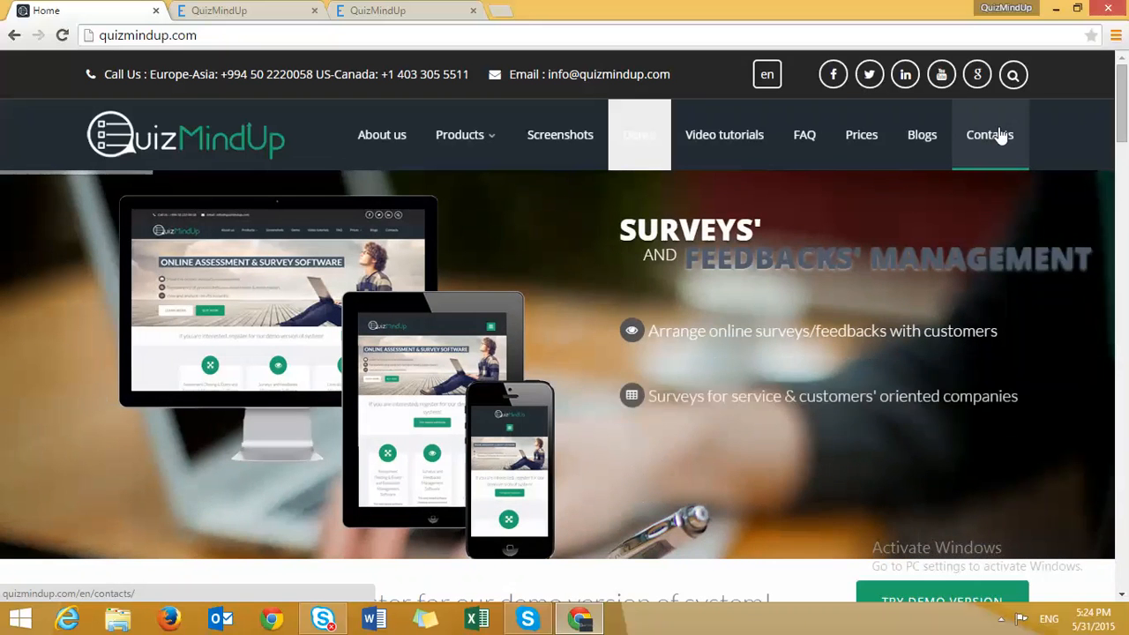
key(XF86AudioLowerVolume)
click(1002, 621)
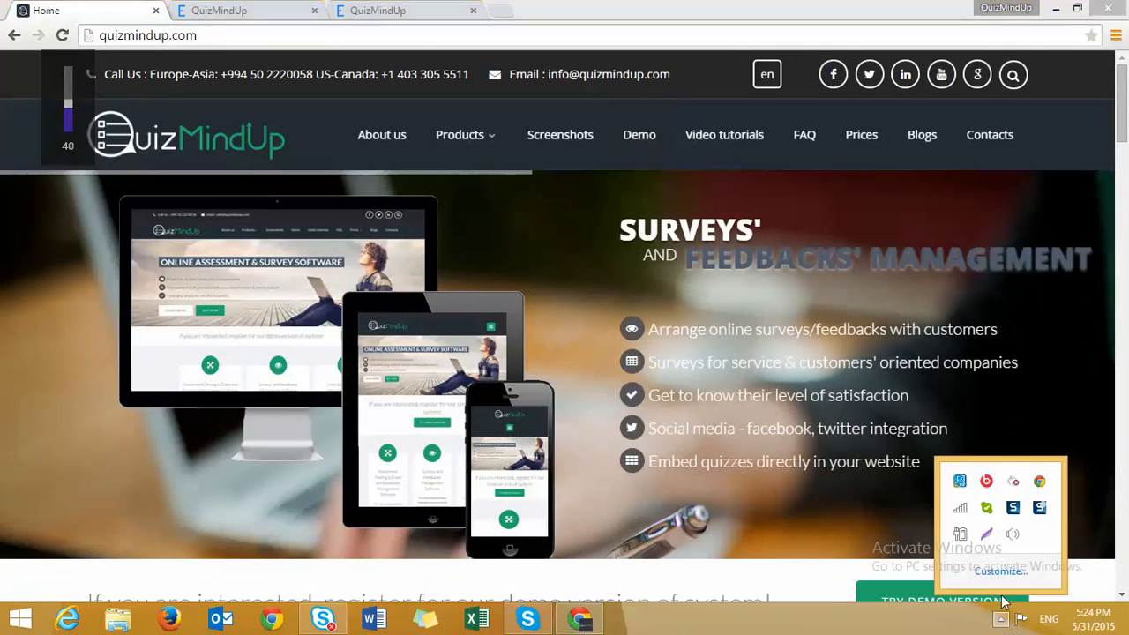